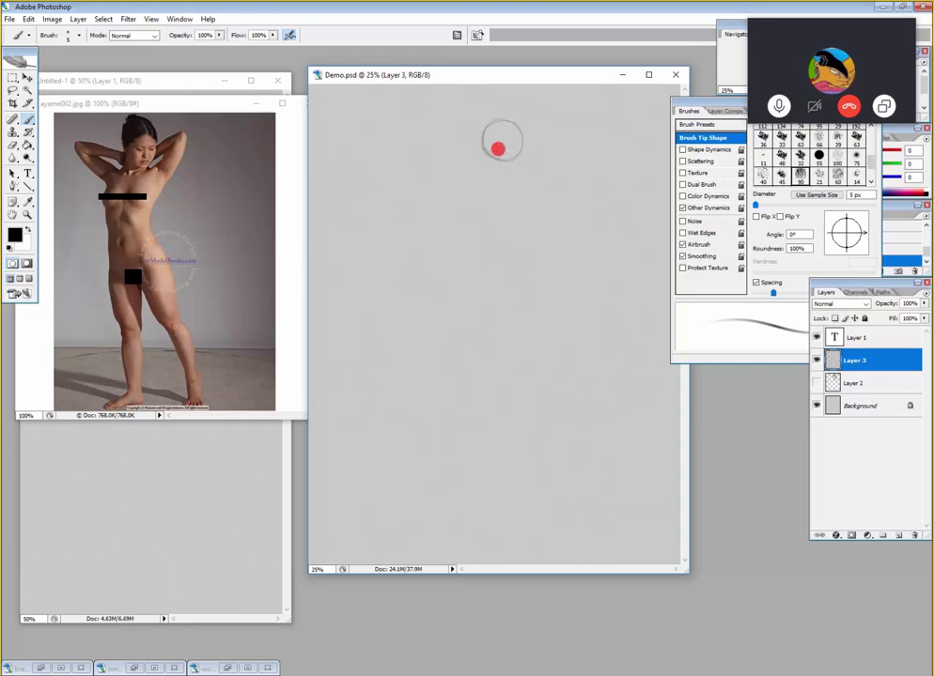
# - Lighten the head circle with the 20 px eraser and mark its centre with a dot using the 6 px brush
pyautogui.press('e')
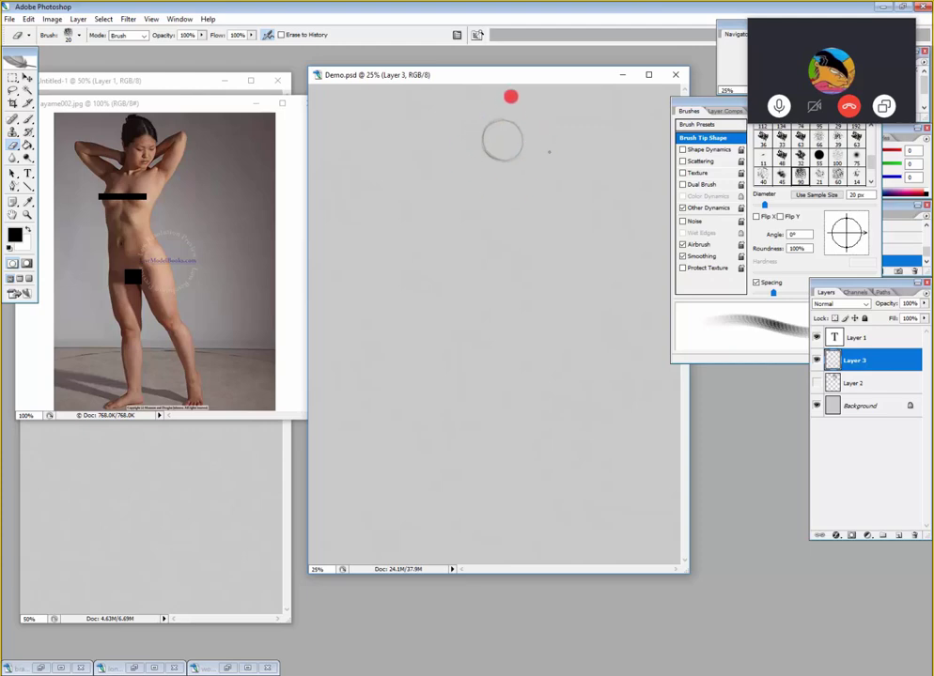
pyautogui.press('b')
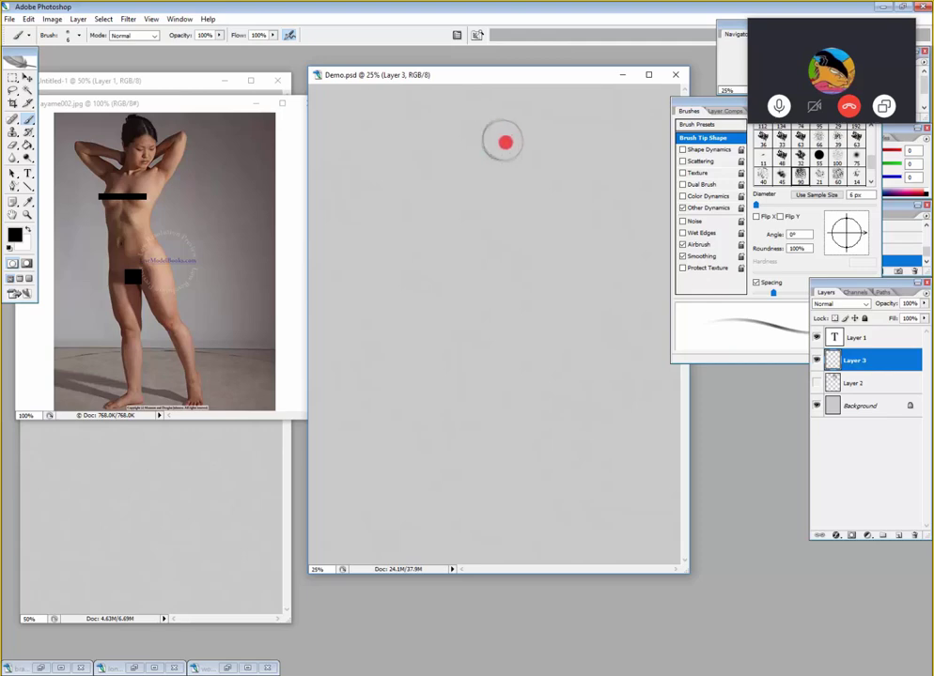
pyautogui.click(503, 142)
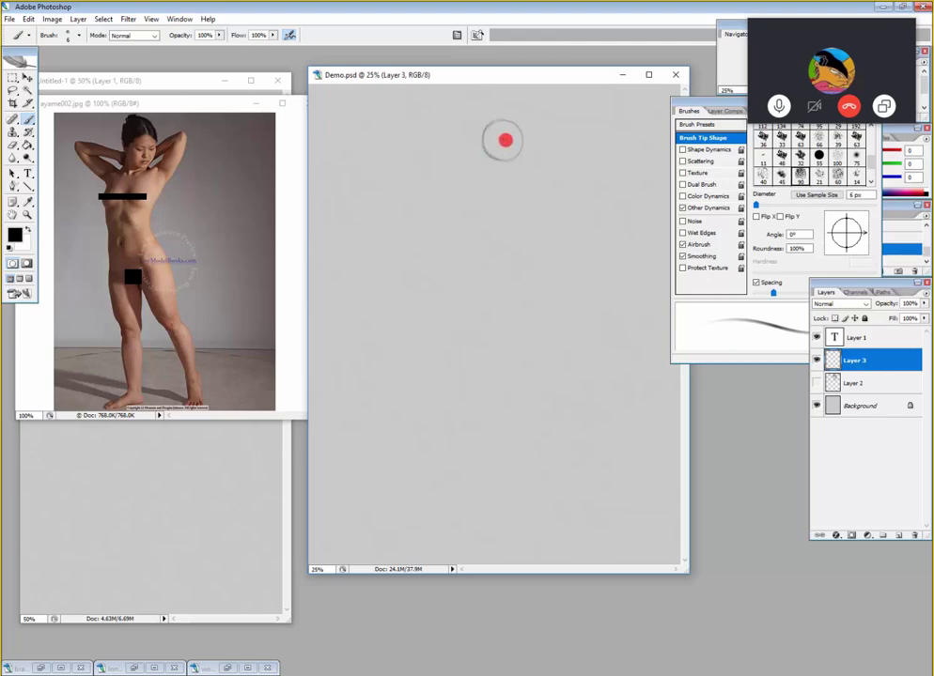
pyautogui.click(502, 141)
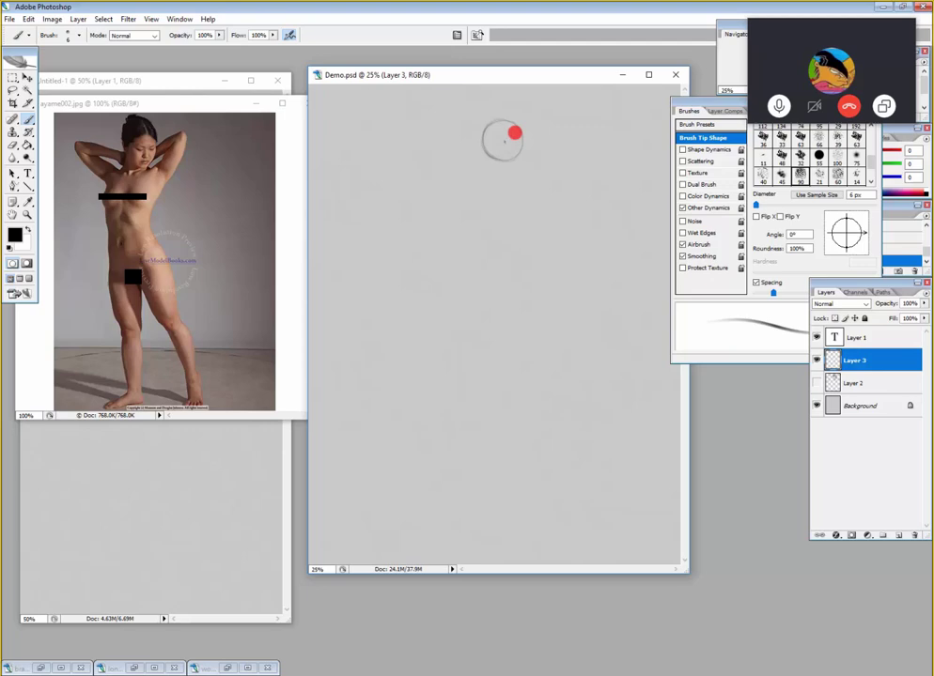
pyautogui.click(504, 142)
pyautogui.click(504, 142)
# - Sketch the curved face centre line down to the chin and shape the skull and jaw outline around the head circle
pyautogui.moveTo(510, 146); pyautogui.dragTo(500, 179)
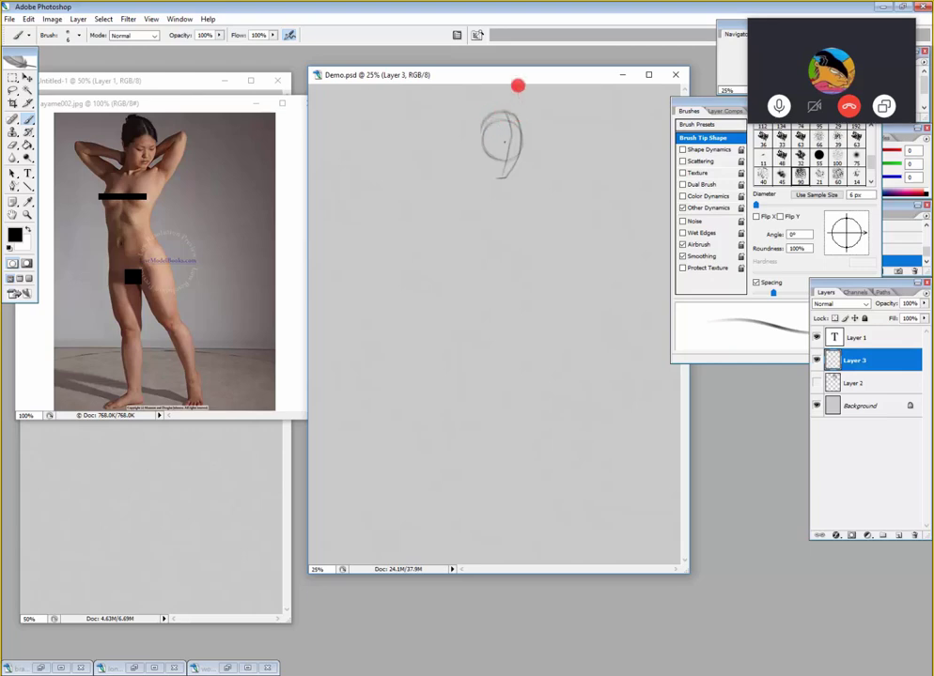
pyautogui.press('e')
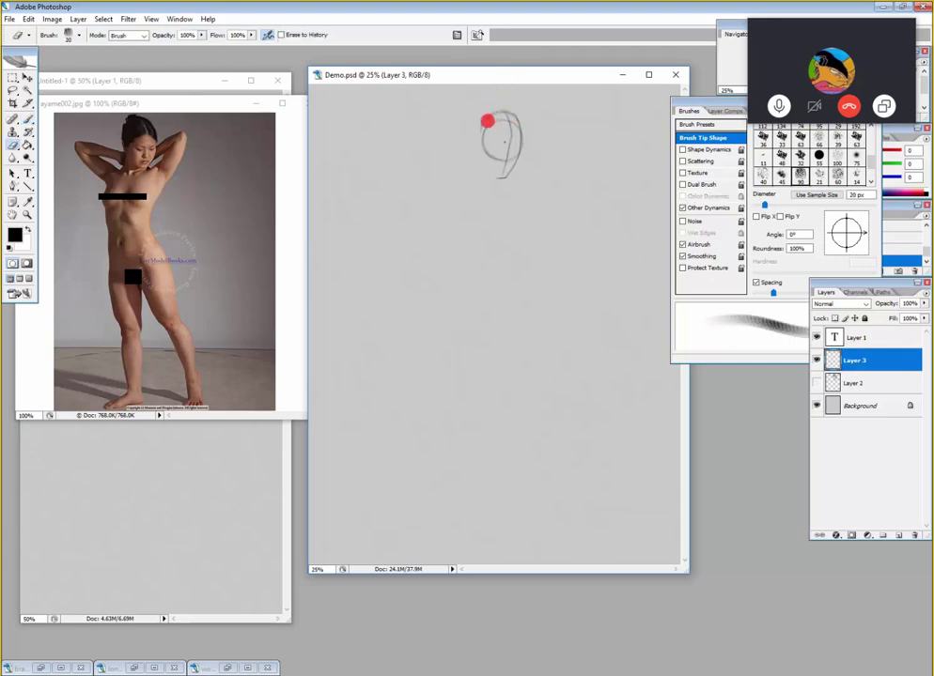
pyautogui.press('b')
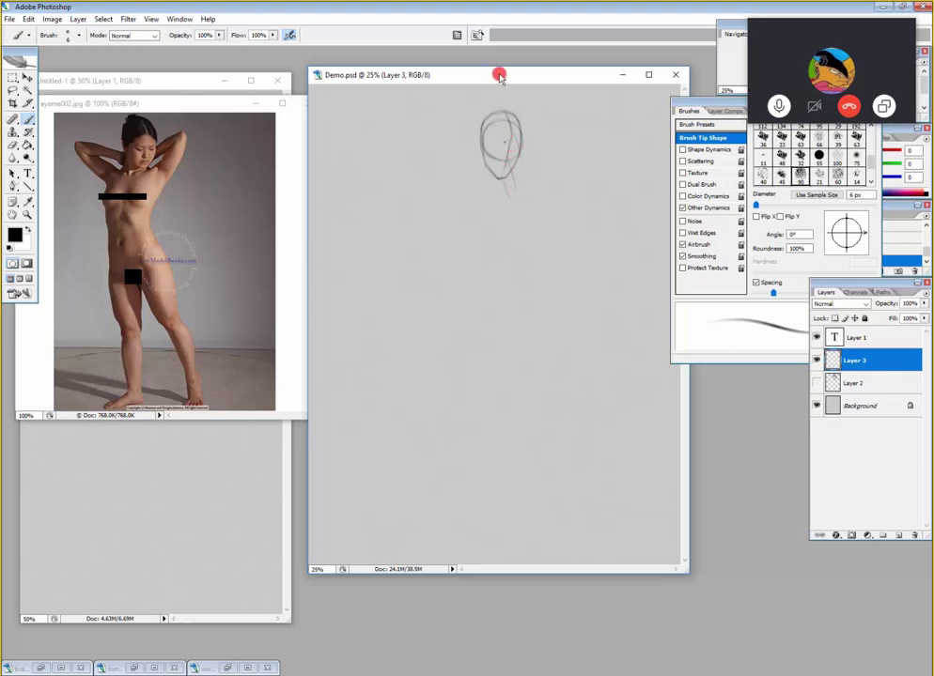
# - Step back through the latest two strokes beside the jaw and restore them to compare the sketch
pyautogui.hotkey('ctrl', 'alt', 'z')
pyautogui.hotkey('ctrl', 'alt', 'z')
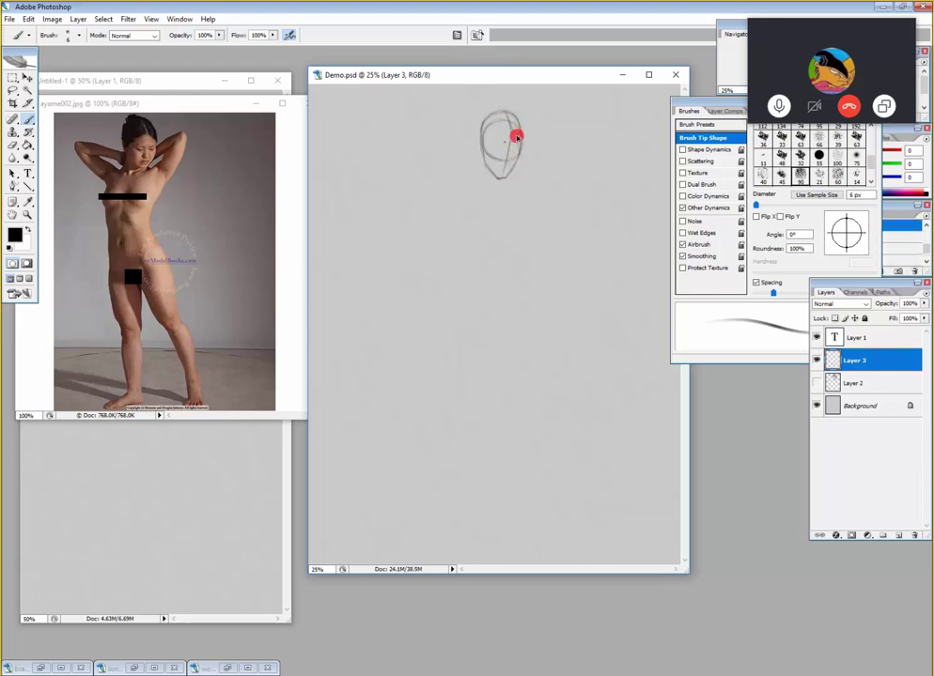
pyautogui.hotkey('ctrl', 'shift', 'z')
pyautogui.hotkey('ctrl', 'shift', 'z')
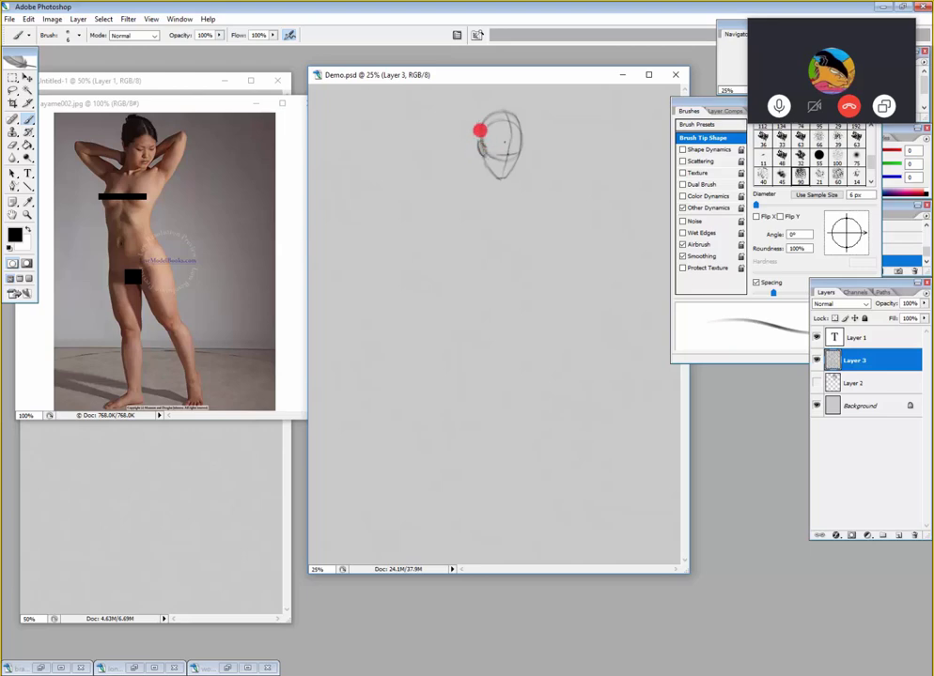
# - Undo the last ear stroke, redraw the ear on the left side of the head and sketch the neck below it
pyautogui.hotkey('ctrl', 'z')
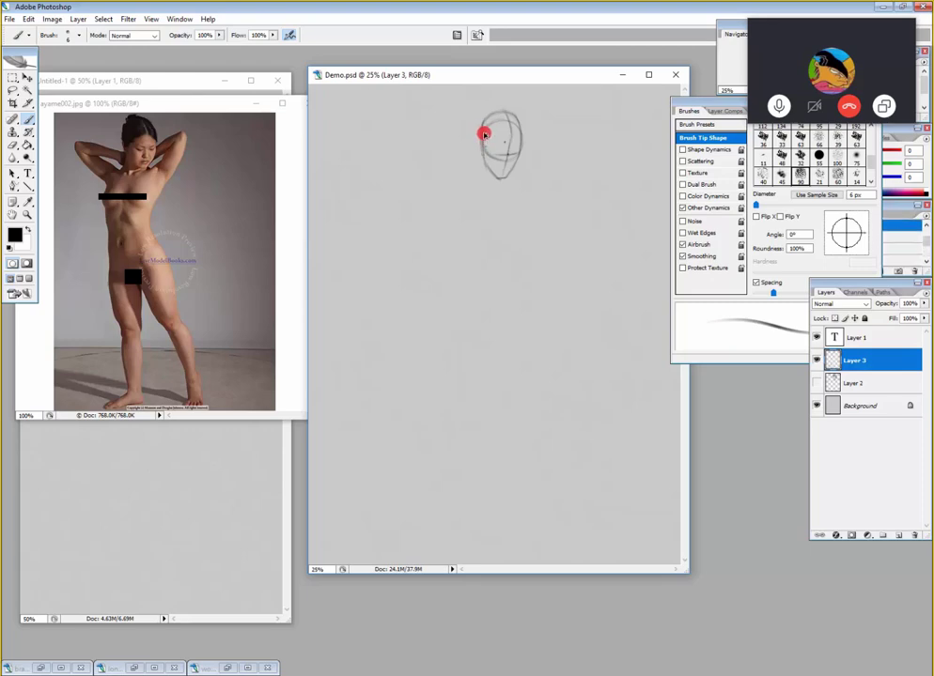
pyautogui.moveTo(482, 142); pyautogui.dragTo(482, 146)
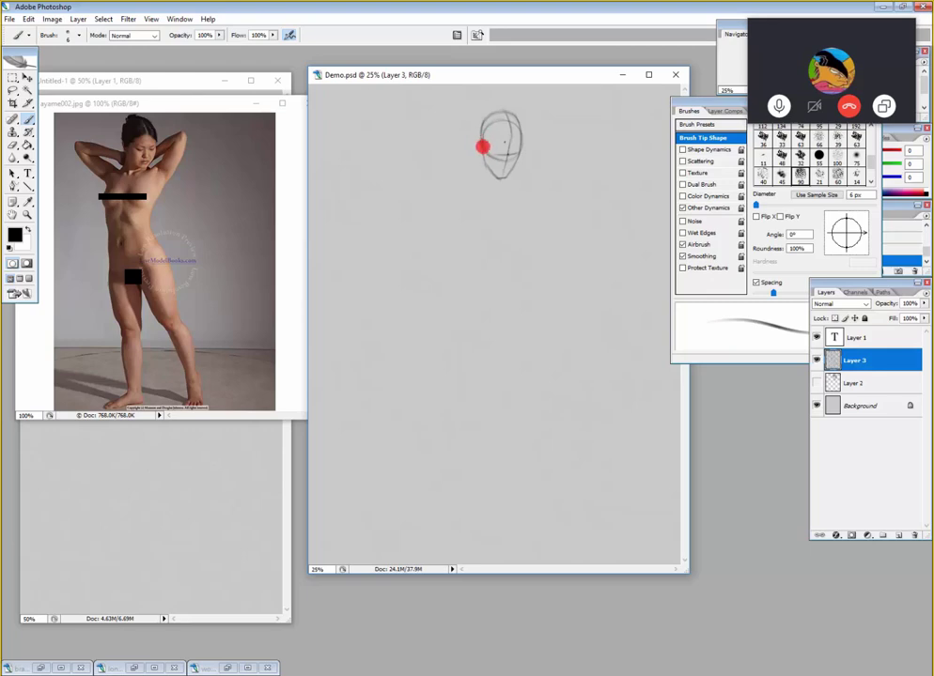
pyautogui.moveTo(477, 140); pyautogui.dragTo(483, 157)
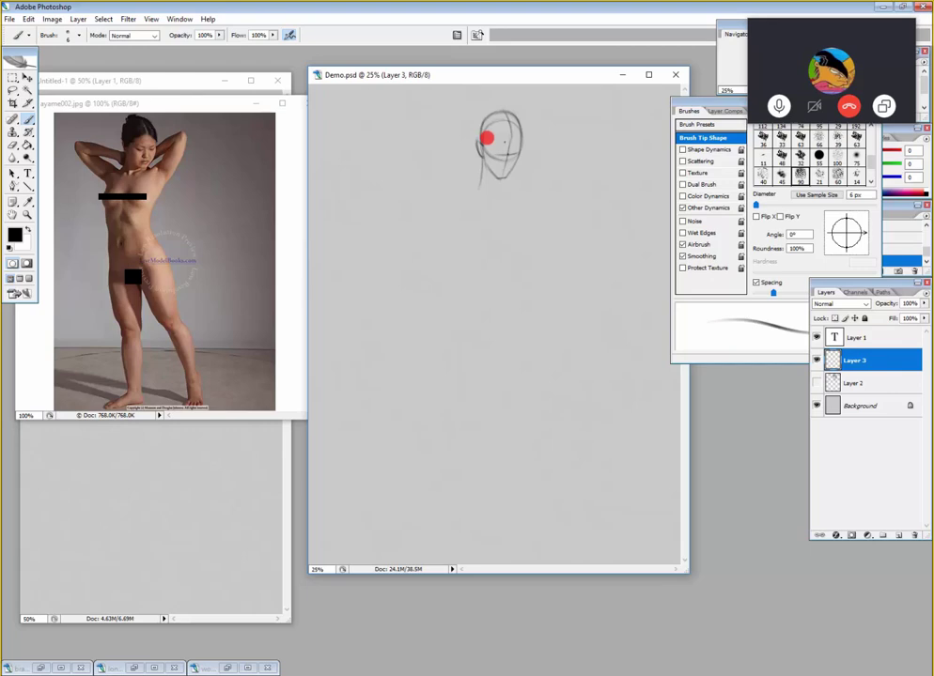
pyautogui.moveTo(484, 170); pyautogui.dragTo(495, 184)
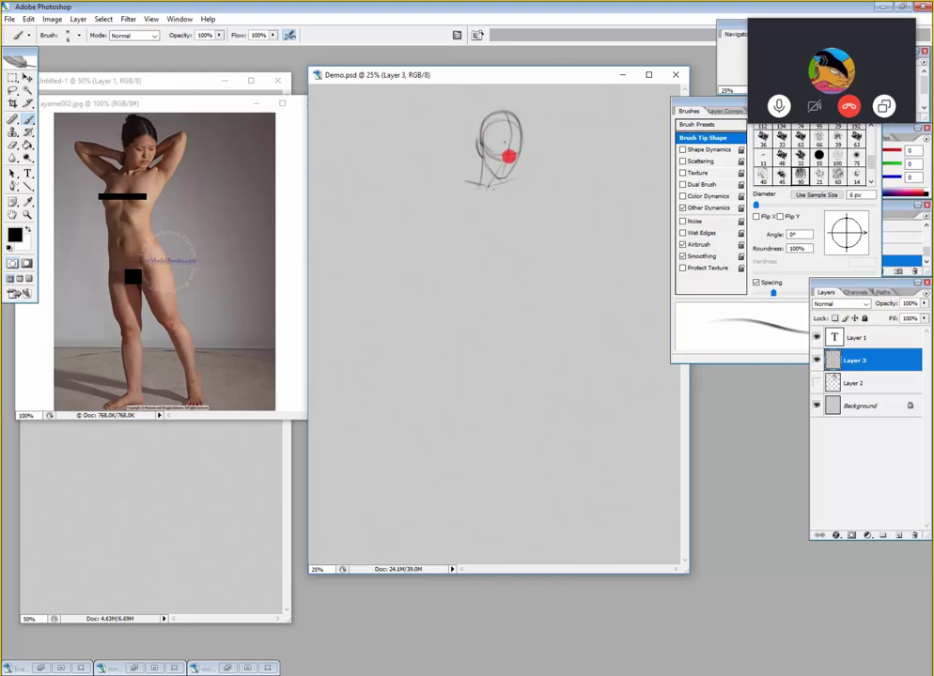
# - Step back through the latest face strokes and rework the jaw line near the chin
pyautogui.hotkey('ctrl', 'alt', 'z')
pyautogui.hotkey('ctrl', 'alt', 'z')
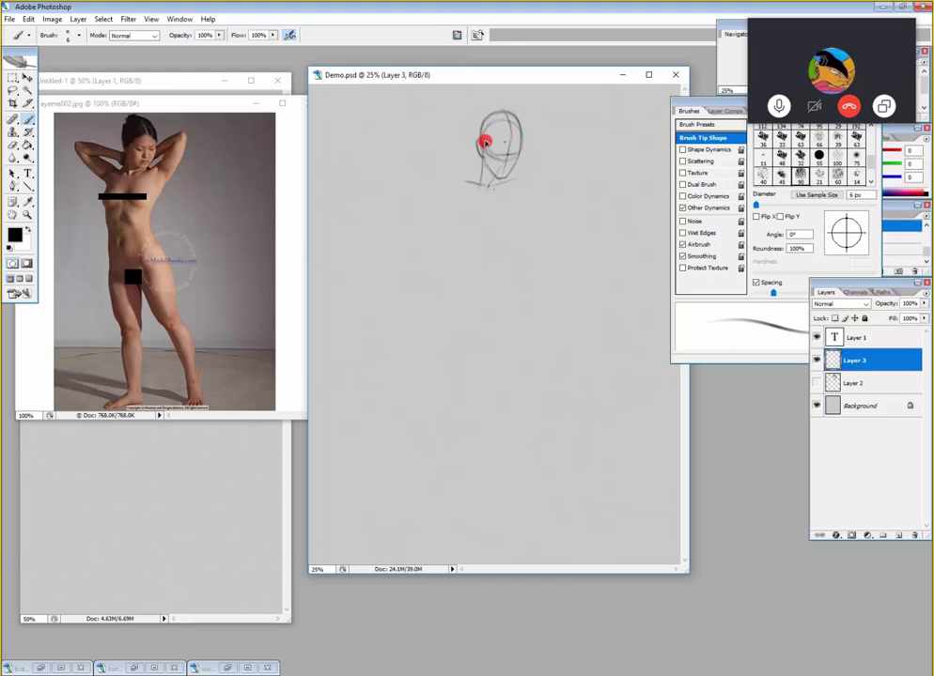
pyautogui.hotkey('ctrl', 'shift', 'z')
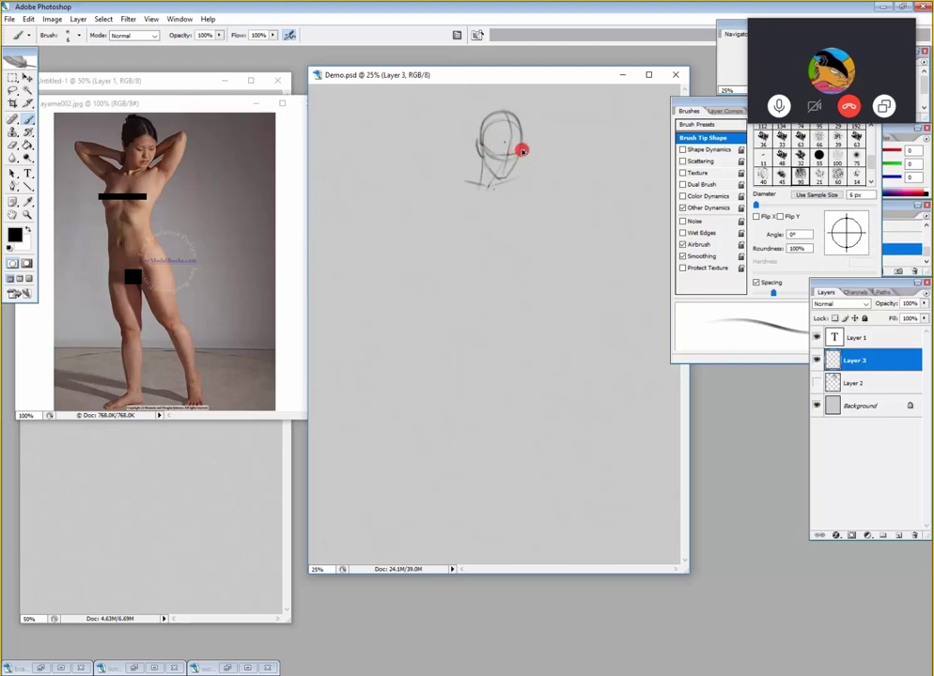
pyautogui.hotkey('ctrl', 'alt', 'z')
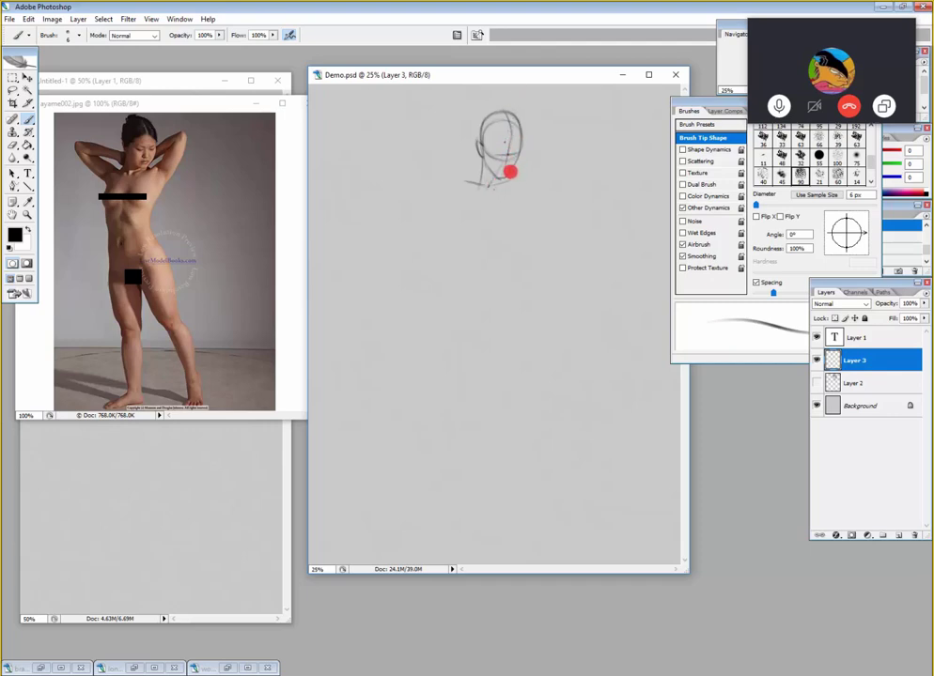
pyautogui.moveTo(509, 172); pyautogui.dragTo(512, 172)
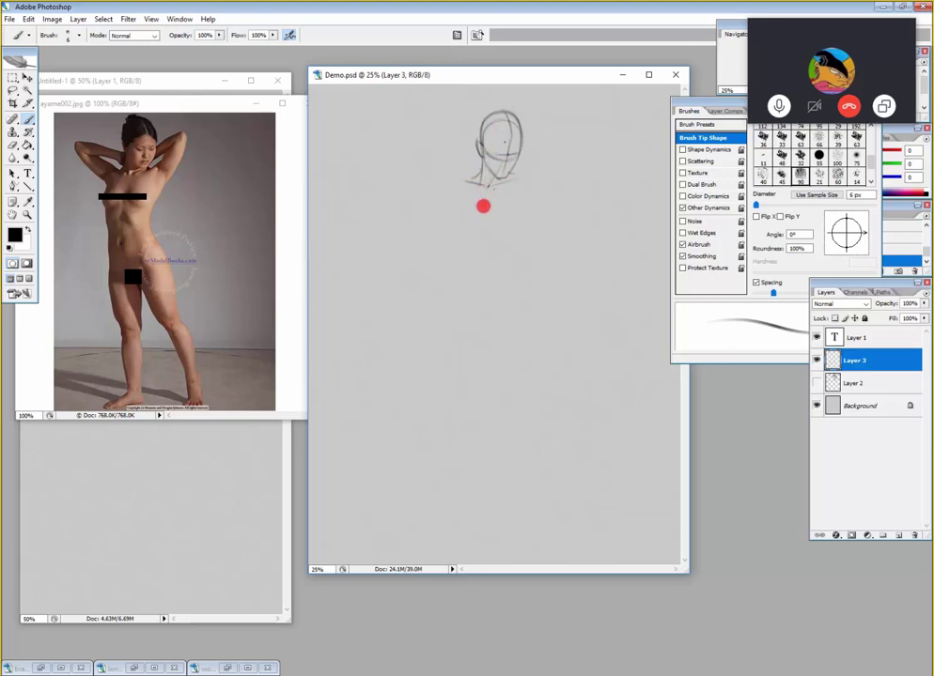
# - Sketch the curved torso centre line from the neck to the pelvis and erase the stray marks around its ends
pyautogui.moveTo(482, 207); pyautogui.dragTo(478, 227)
pyautogui.moveTo(476, 306)
pyautogui.mouseDown()
pyautogui.moveTo(474, 238)
pyautogui.moveTo(479, 317)
pyautogui.moveTo(490, 173)
pyautogui.moveTo(471, 245)
pyautogui.moveTo(485, 150)
pyautogui.moveTo(470, 251)
pyautogui.moveTo(474, 238)
pyautogui.moveTo(480, 325)
pyautogui.moveTo(474, 233)
pyautogui.moveTo(475, 331)
pyautogui.mouseUp()
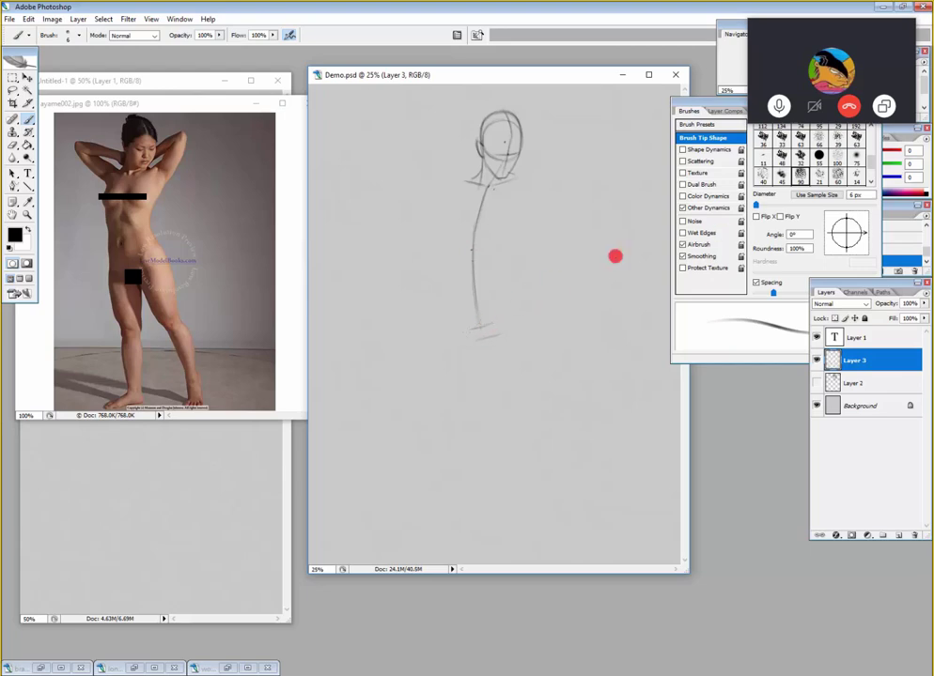
pyautogui.press('e')
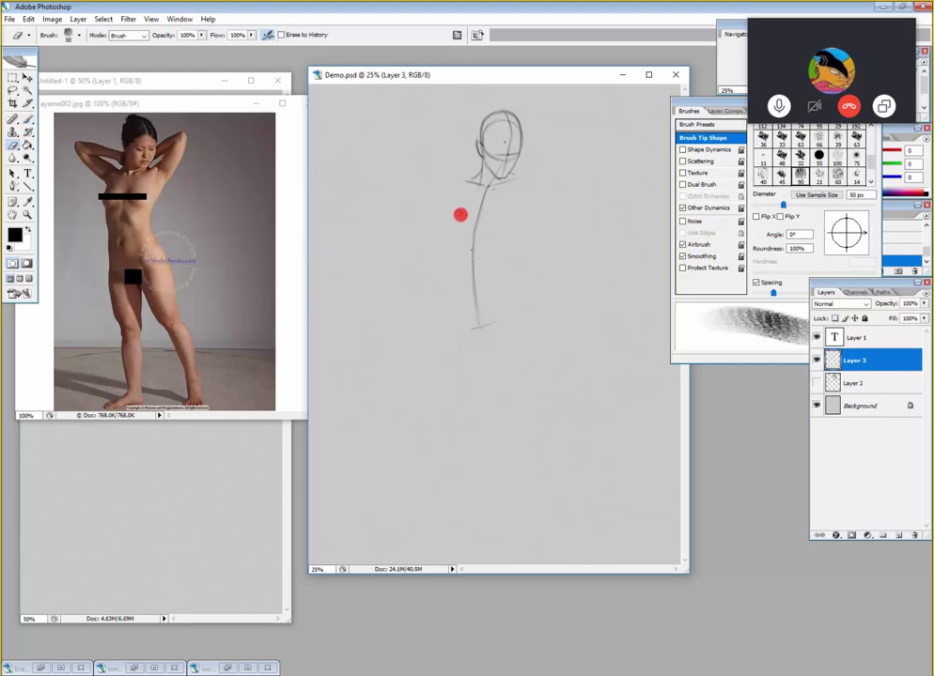
pyautogui.press('[')
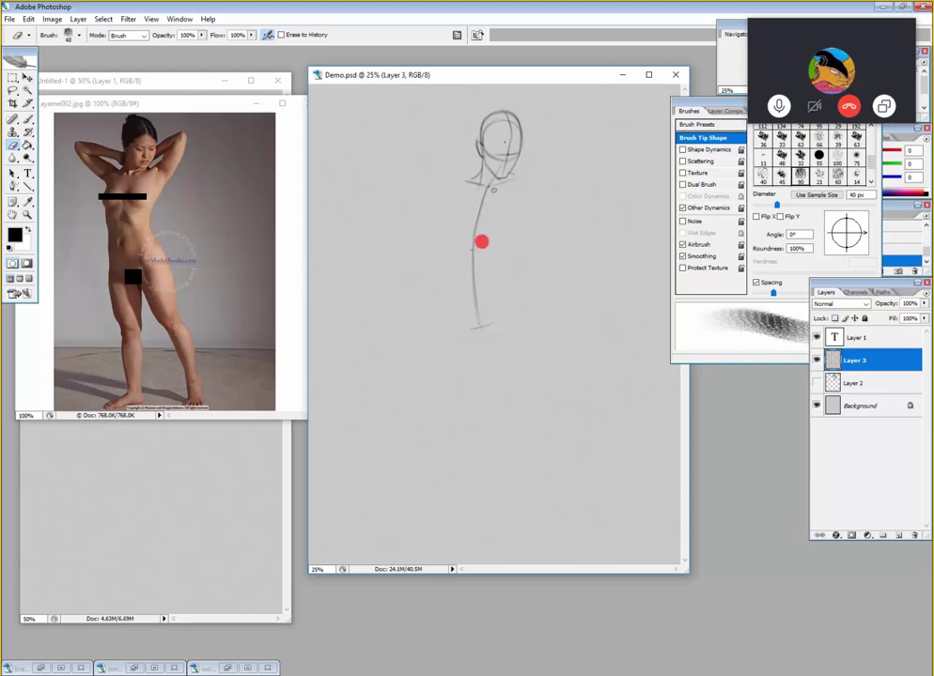
# - Draw a guide line across the torso centre line and sketch the right contour from the ribcage through the waist to the hip
pyautogui.press('b')
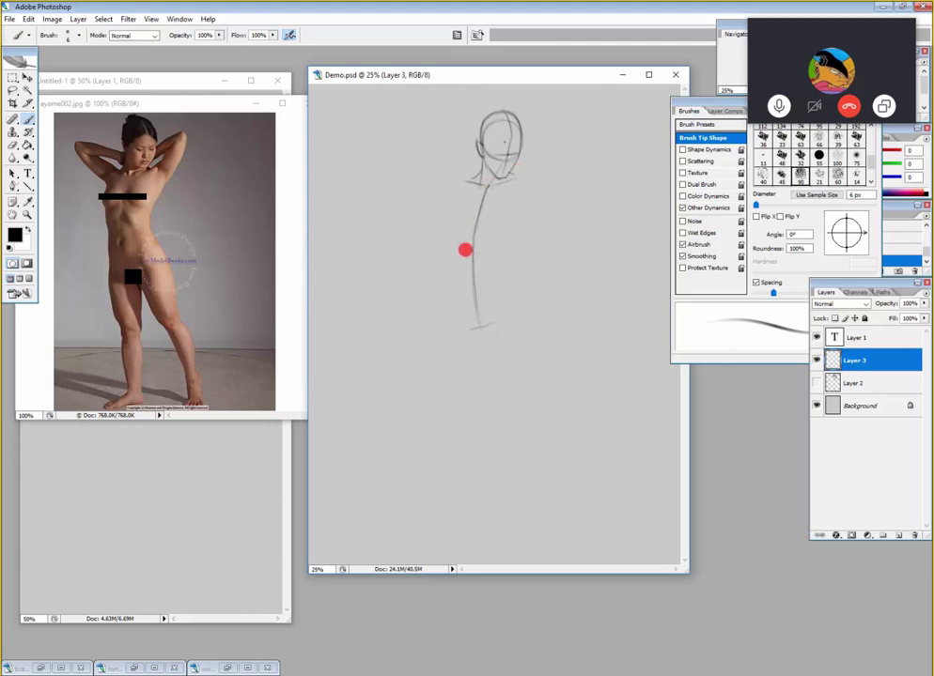
pyautogui.moveTo(463, 250); pyautogui.dragTo(489, 248)
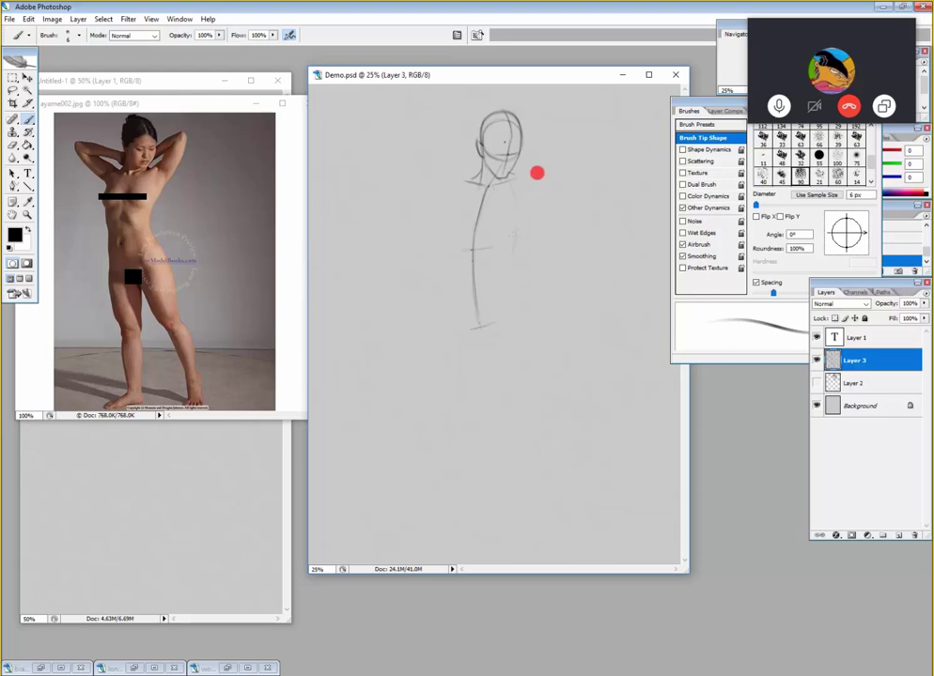
pyautogui.moveTo(511, 251); pyautogui.dragTo(523, 221)
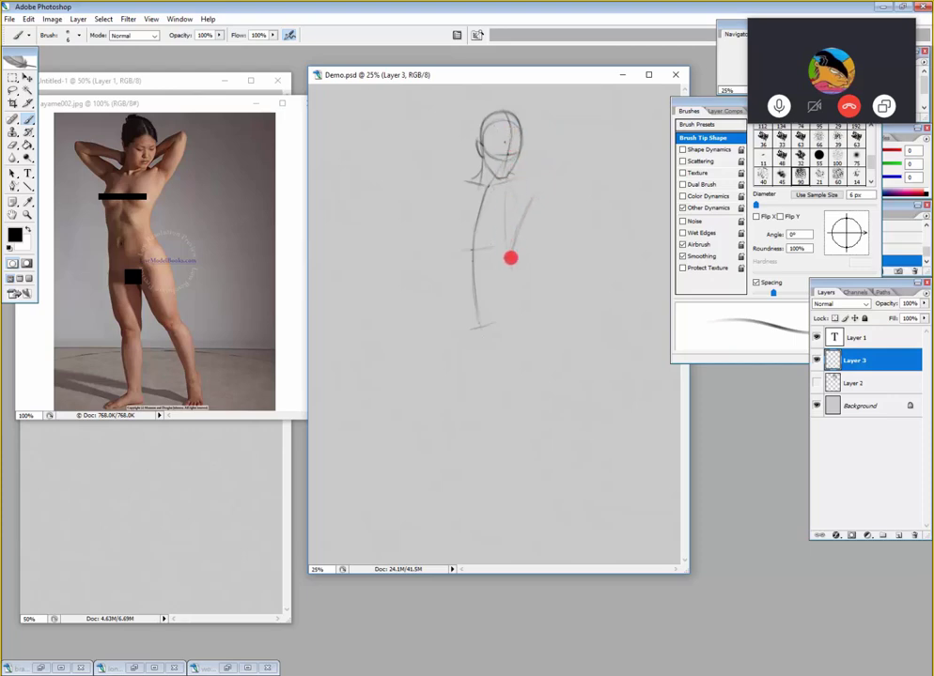
pyautogui.moveTo(507, 232); pyautogui.dragTo(526, 300)
# - Lighten the upper part of the right torso contour with a 40 px eraser
pyautogui.press('e')
pyautogui.press(']')
pyautogui.press(']')
pyautogui.press(']')
pyautogui.press(']')
pyautogui.press(']')
pyautogui.press(']')
pyautogui.press(']')
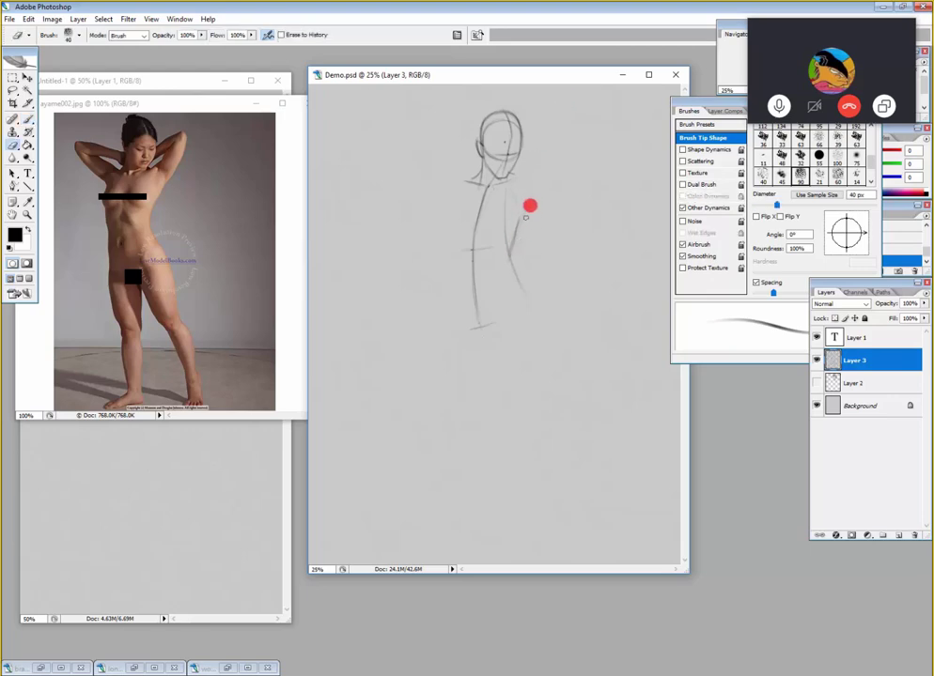
# - Sketch the left torso contour down to the hip and a tilted guide line across the lower abdomen
pyautogui.press('b')
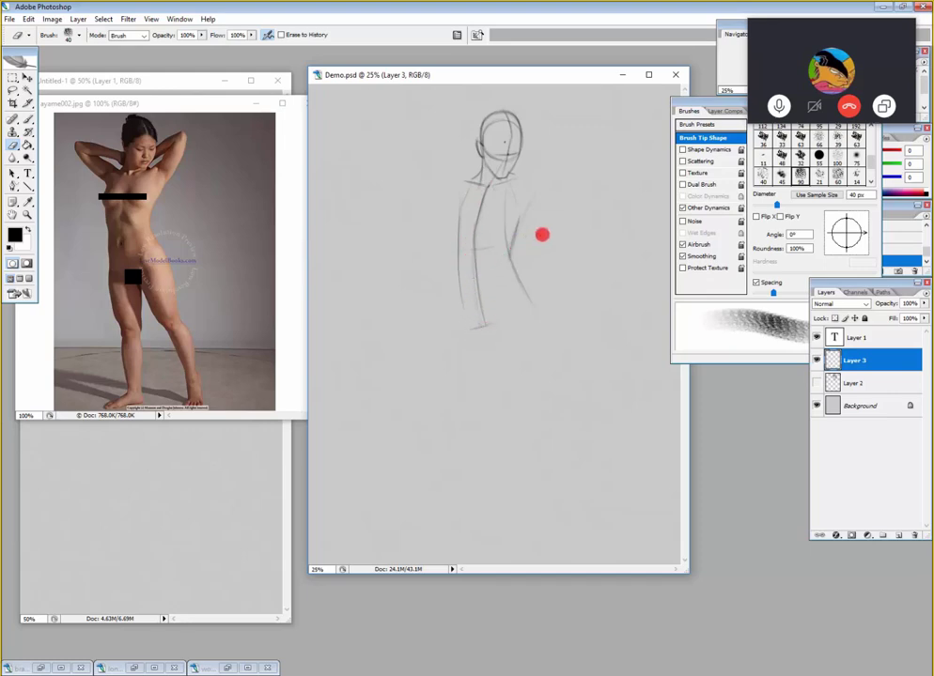
pyautogui.press('b')
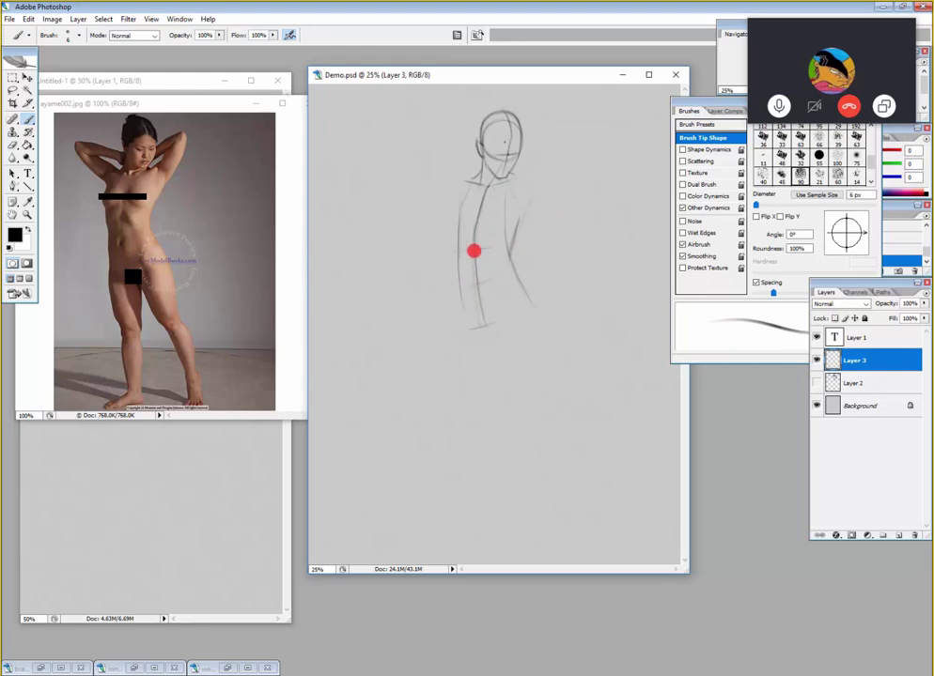
pyautogui.moveTo(479, 280); pyautogui.dragTo(503, 275)
# - Sketch the inner and outer thigh lines of the right-hand leg from the pelvis, undoing and redrawing the outer stroke
pyautogui.moveTo(482, 324); pyautogui.dragTo(524, 366)
pyautogui.moveTo(508, 252)
pyautogui.mouseDown()
pyautogui.moveTo(528, 310)
pyautogui.moveTo(527, 299)
pyautogui.moveTo(548, 372)
pyautogui.mouseUp()
pyautogui.hotkey('ctrl', 'z')
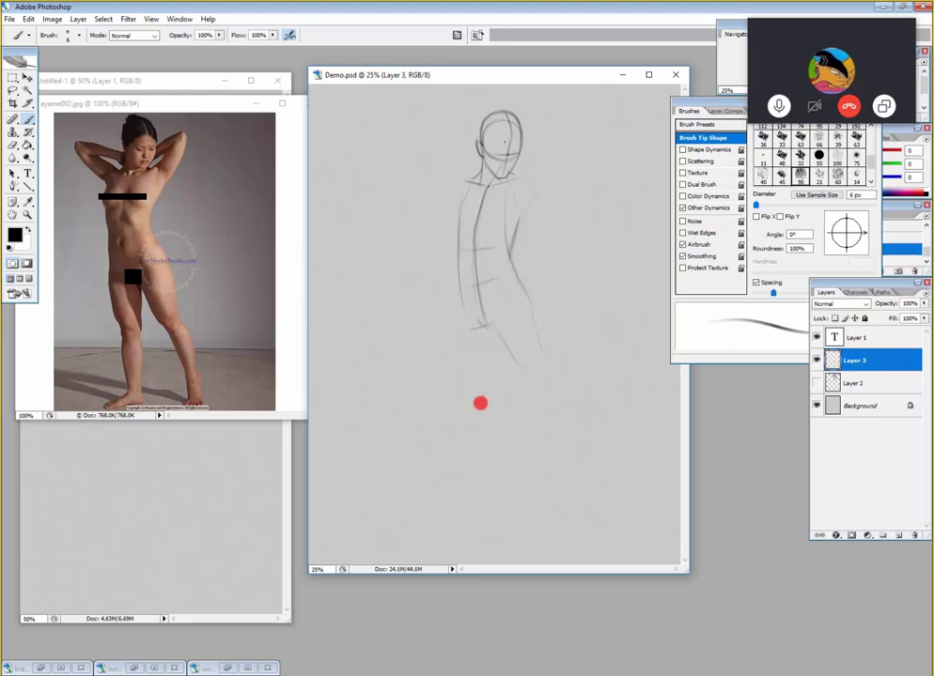
pyautogui.moveTo(533, 306); pyautogui.dragTo(536, 365)
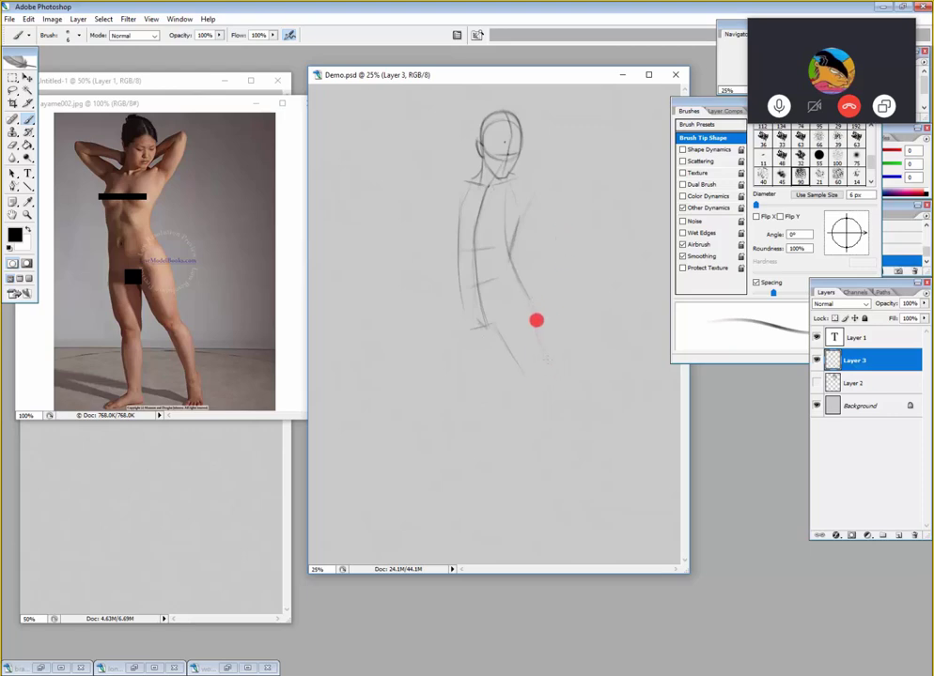
pyautogui.moveTo(509, 338)
pyautogui.mouseDown()
pyautogui.moveTo(545, 380)
pyautogui.moveTo(531, 382)
pyautogui.moveTo(501, 340)
pyautogui.mouseUp()
pyautogui.moveTo(532, 381); pyautogui.dragTo(522, 303)
# - Extend the right-hand leg with a long curved lower-leg line from the knee down to the ankle
pyautogui.moveTo(534, 388); pyautogui.dragTo(580, 477)
pyautogui.moveTo(559, 430); pyautogui.dragTo(582, 484)
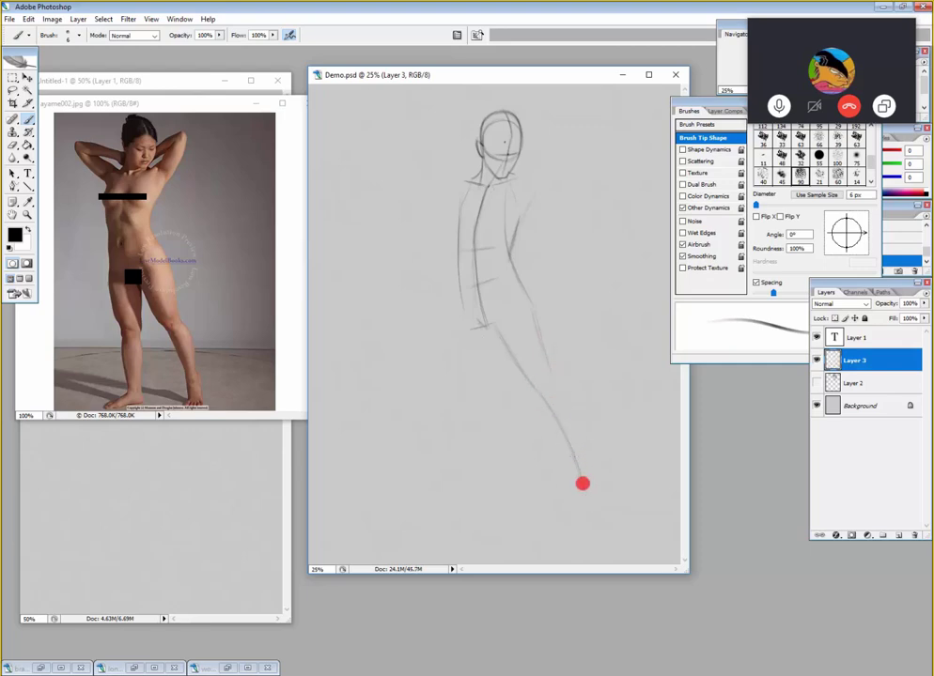
pyautogui.moveTo(536, 392); pyautogui.dragTo(585, 496)
# - Sketch the raised left upper-arm line, strengthen the right armpit-to-waist contour and lighten the excess lines with the eraser
pyautogui.moveTo(427, 158); pyautogui.dragTo(451, 171)
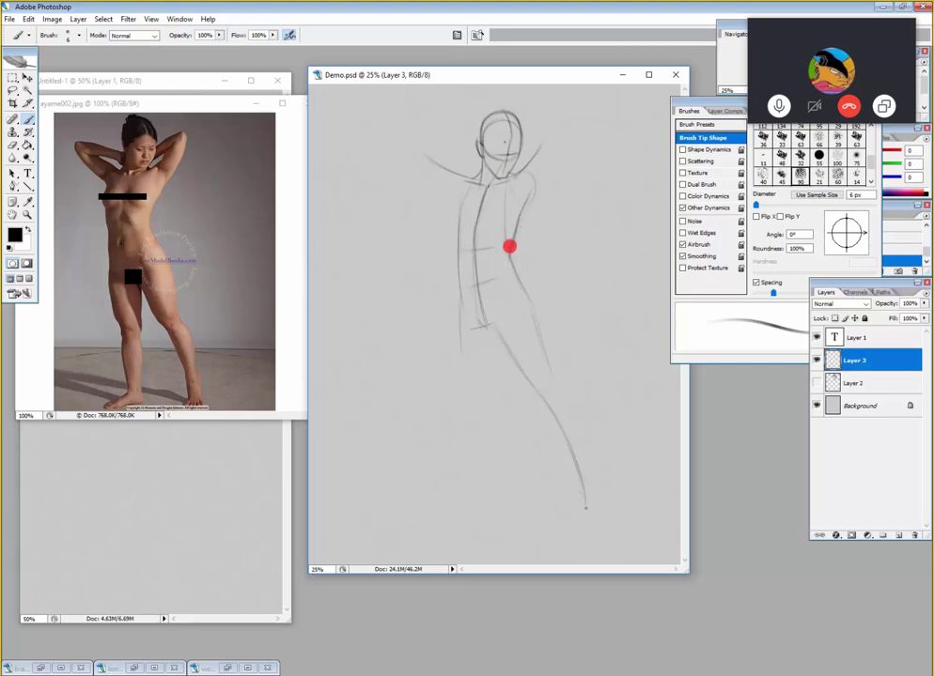
pyautogui.moveTo(521, 204); pyautogui.dragTo(507, 260)
pyautogui.press('e')
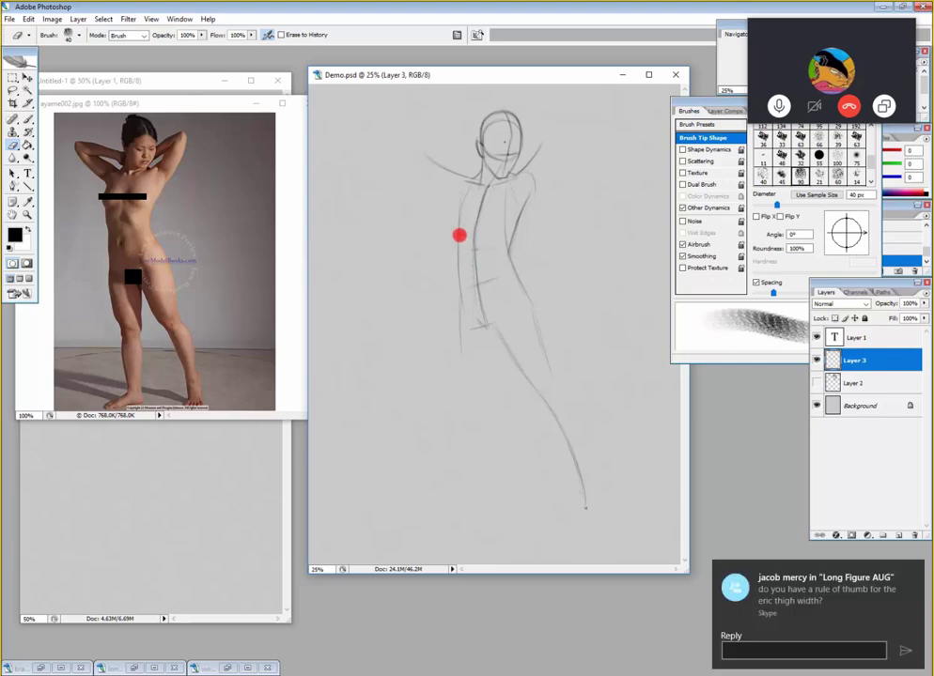
# - Sketch a separate tilted pelvis box to the right of the figure, adding leg-opening curves and a tapering thigh extending from it
pyautogui.press('b')
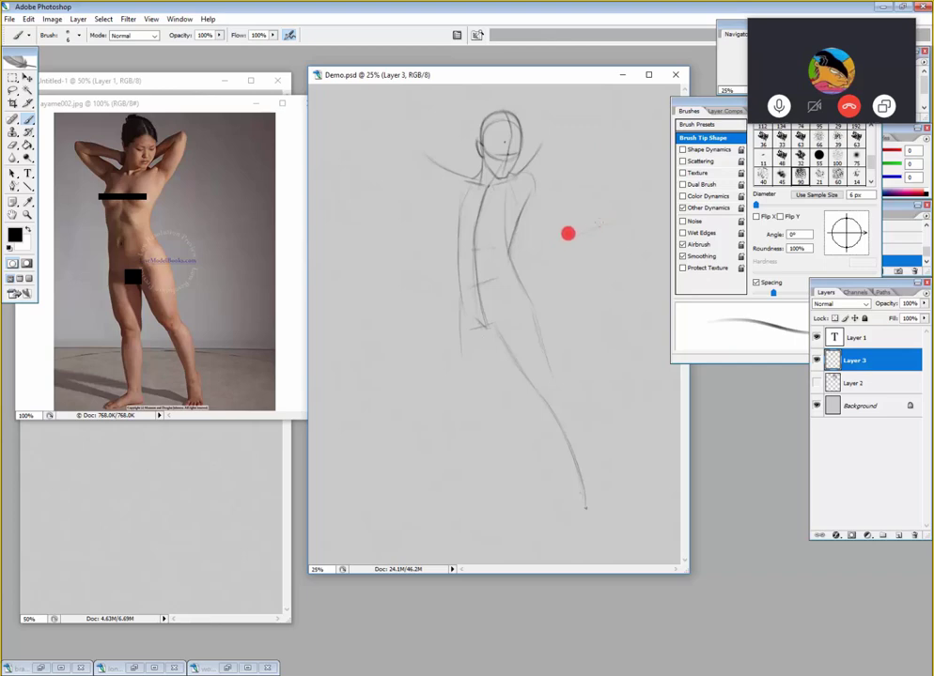
pyautogui.moveTo(568, 233)
pyautogui.mouseDown()
pyautogui.moveTo(620, 208)
pyautogui.moveTo(606, 202)
pyautogui.moveTo(623, 241)
pyautogui.mouseUp()
pyautogui.moveTo(563, 238)
pyautogui.mouseDown()
pyautogui.moveTo(611, 238)
pyautogui.moveTo(574, 268)
pyautogui.mouseUp()
pyautogui.moveTo(574, 268); pyautogui.dragTo(626, 258)
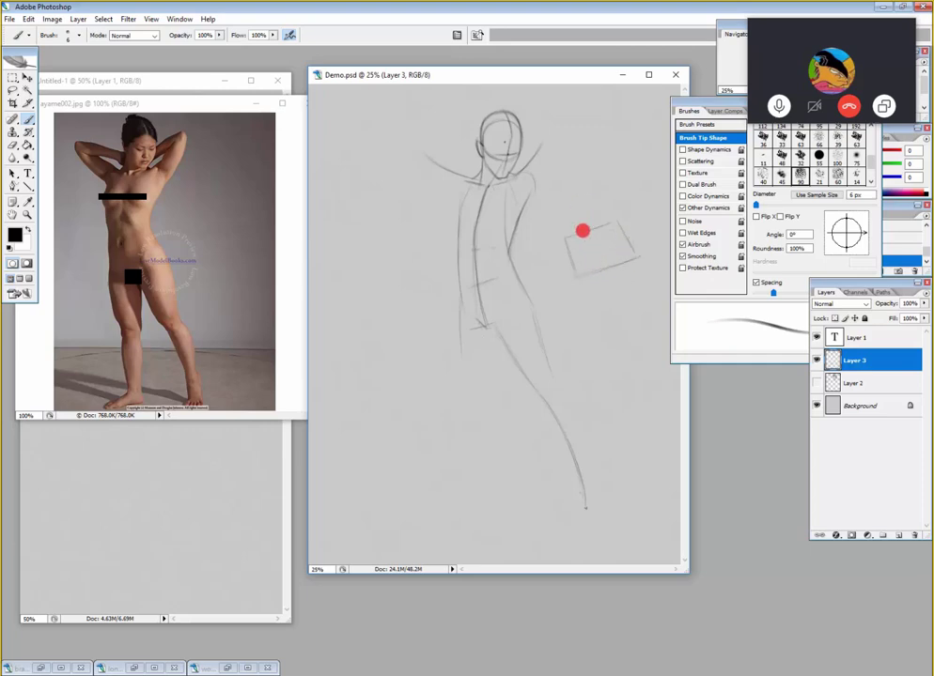
pyautogui.moveTo(584, 229)
pyautogui.mouseDown()
pyautogui.moveTo(594, 273)
pyautogui.moveTo(617, 231)
pyautogui.mouseUp()
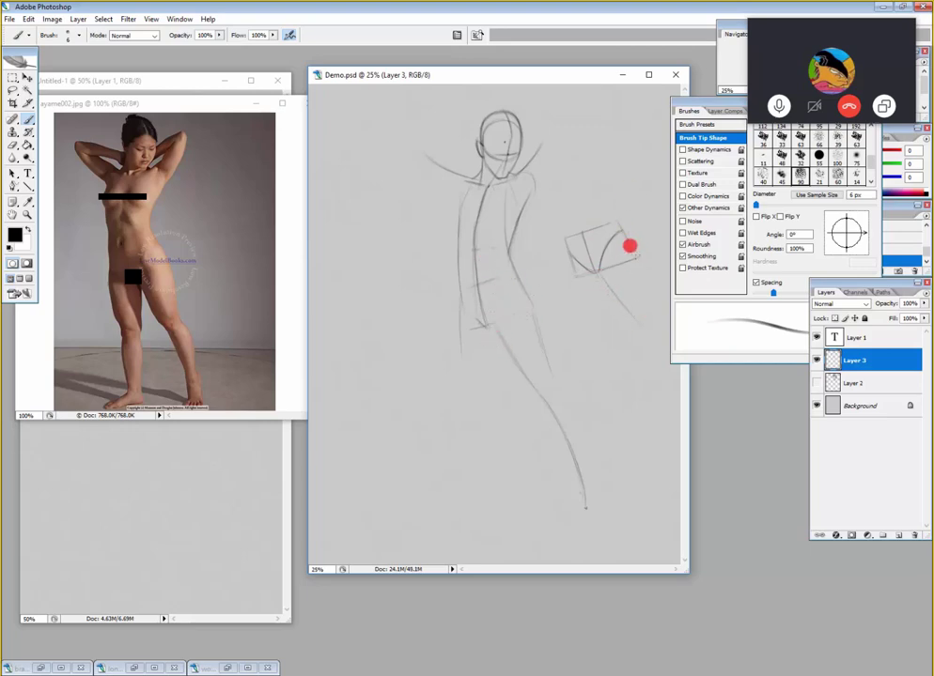
pyautogui.moveTo(623, 231); pyautogui.dragTo(664, 312)
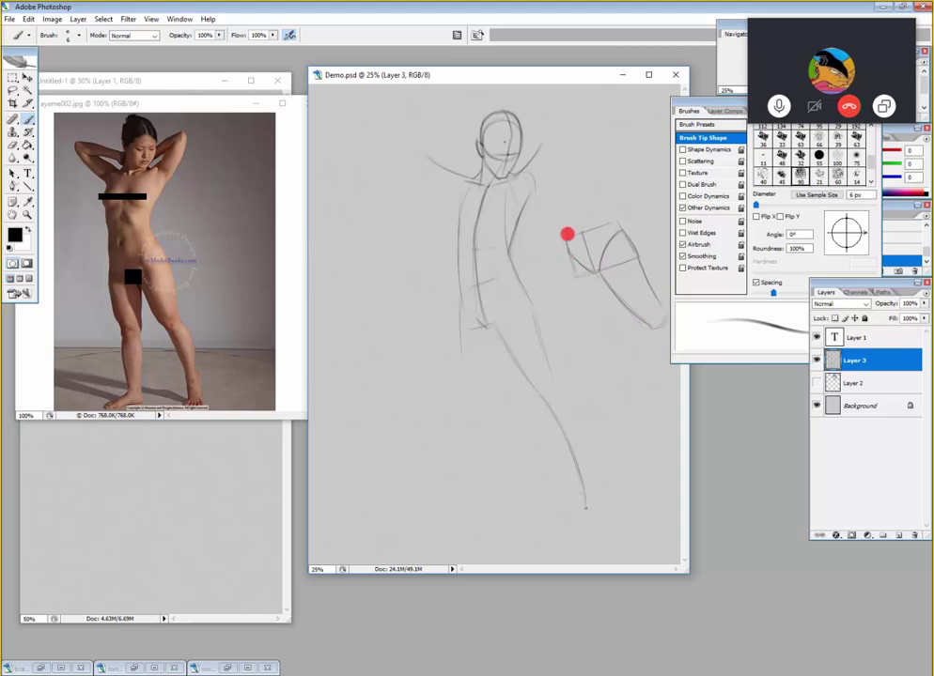
# - Add the second tapering thigh to the separate pelvis study and draw the figure's outer right-hand contour from waist to ankle
pyautogui.moveTo(567, 234); pyautogui.dragTo(561, 296)
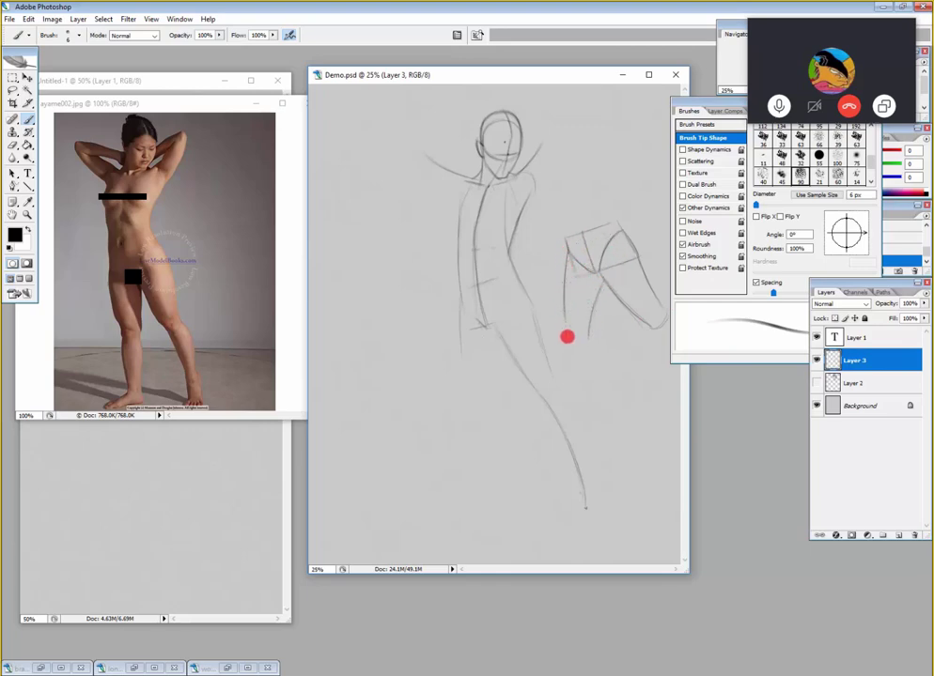
pyautogui.moveTo(565, 290)
pyautogui.mouseDown()
pyautogui.moveTo(564, 328)
pyautogui.moveTo(592, 329)
pyautogui.mouseUp()
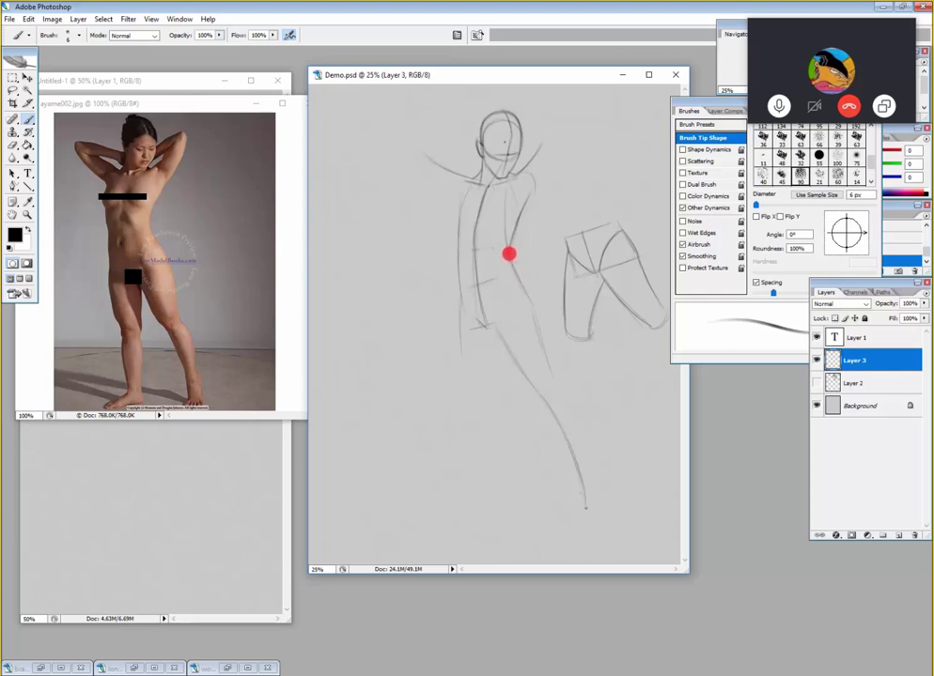
pyautogui.moveTo(508, 259)
pyautogui.mouseDown()
pyautogui.moveTo(536, 317)
pyautogui.moveTo(530, 247)
pyautogui.moveTo(553, 369)
pyautogui.mouseUp()
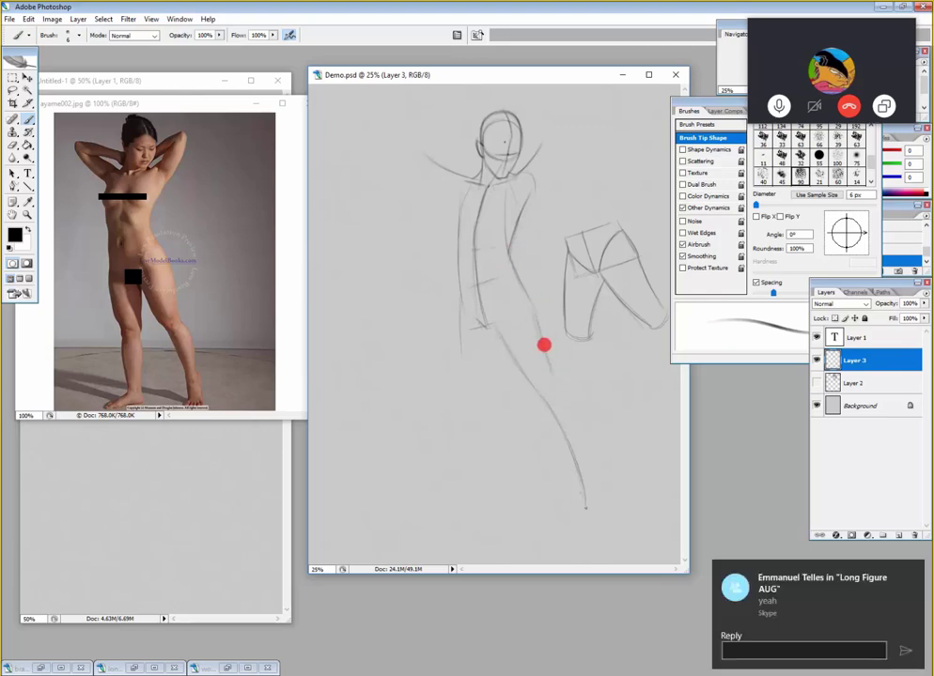
pyautogui.moveTo(546, 346)
pyautogui.mouseDown()
pyautogui.moveTo(562, 392)
pyautogui.moveTo(542, 339)
pyautogui.moveTo(569, 401)
pyautogui.moveTo(552, 370)
pyautogui.moveTo(571, 399)
pyautogui.moveTo(558, 350)
pyautogui.moveTo(581, 446)
pyautogui.moveTo(567, 357)
pyautogui.moveTo(597, 503)
pyautogui.moveTo(588, 455)
pyautogui.moveTo(597, 502)
pyautogui.mouseUp()
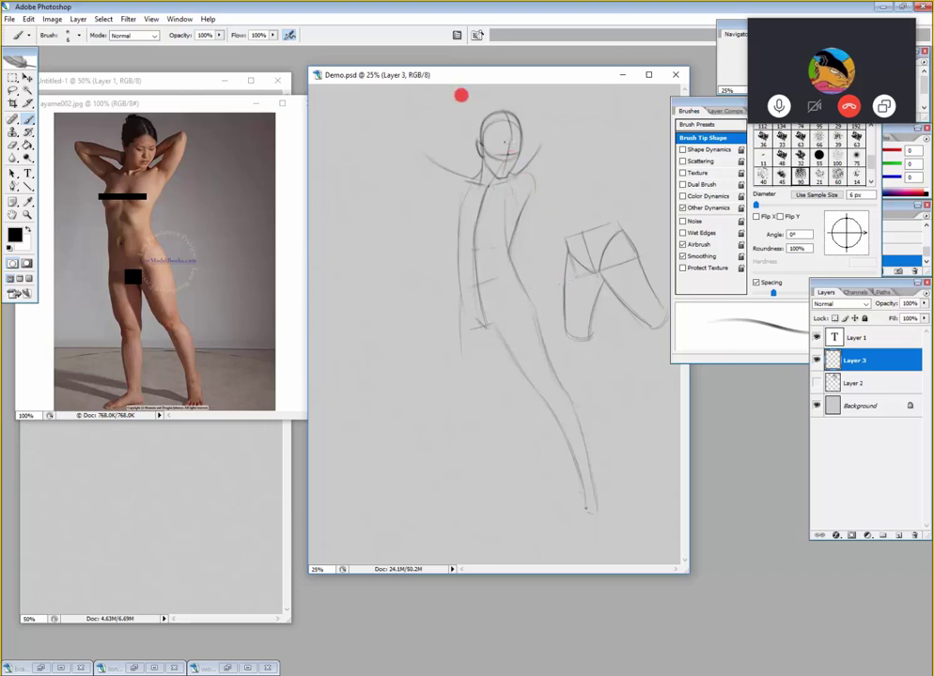
# - Lighten the excess torso and left hip construction lines with a 30 px eraser
pyautogui.press('e')
pyautogui.press('[')
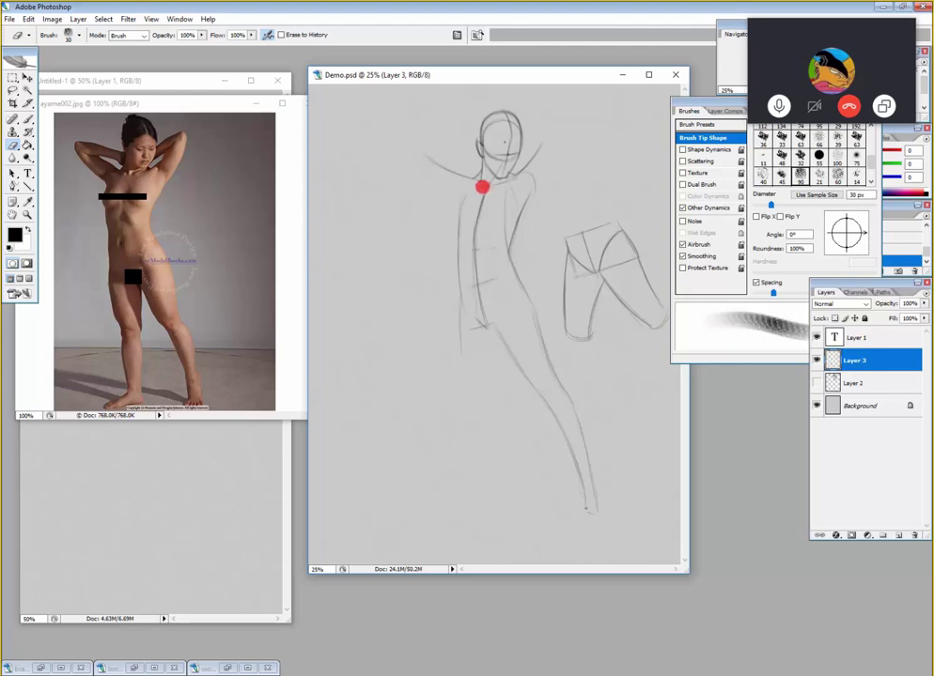
pyautogui.press(']')
pyautogui.press('b')
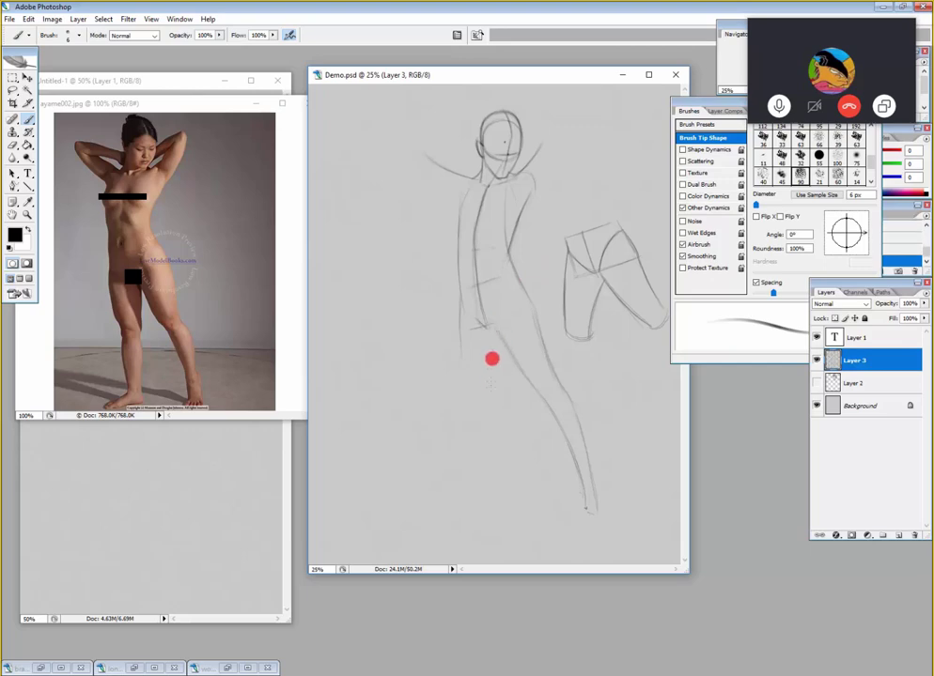
# - Sketch the left-hand leg's inner and outer lines from pelvis to ankle, undoing a trial curve drawn beside the figure
pyautogui.moveTo(491, 385)
pyautogui.mouseDown()
pyautogui.moveTo(494, 331)
pyautogui.moveTo(492, 409)
pyautogui.moveTo(494, 329)
pyautogui.moveTo(490, 428)
pyautogui.mouseUp()
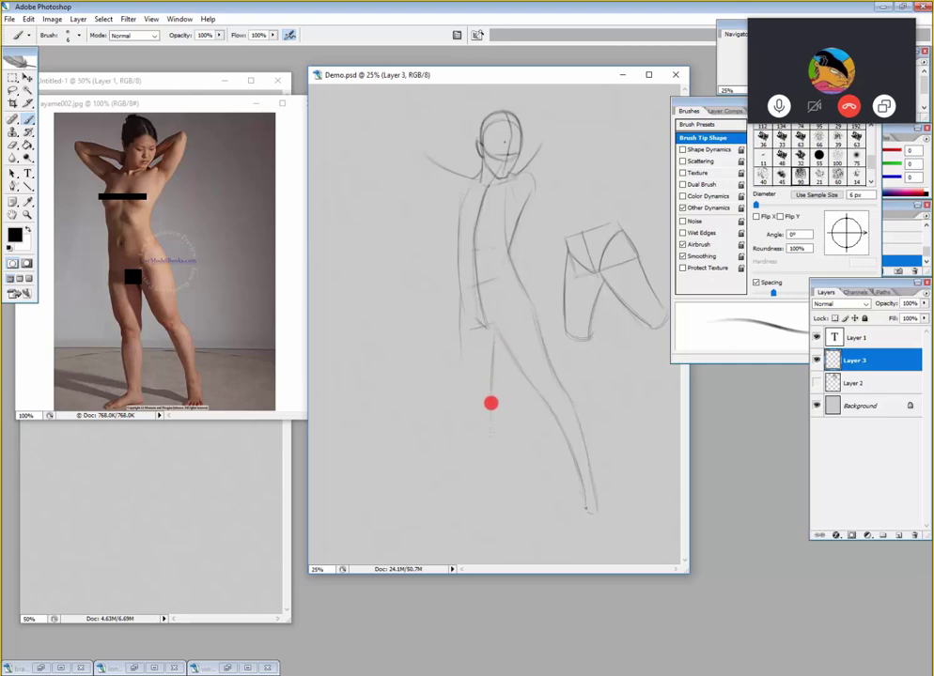
pyautogui.moveTo(492, 401); pyautogui.dragTo(494, 500)
pyautogui.moveTo(483, 333); pyautogui.dragTo(495, 345)
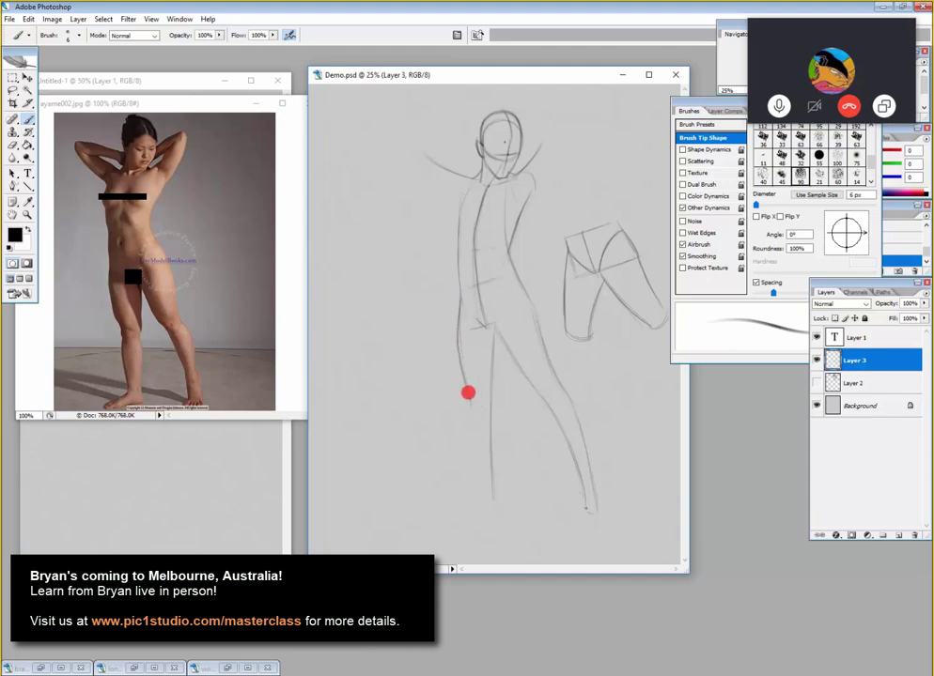
pyautogui.moveTo(468, 392); pyautogui.dragTo(472, 413)
pyautogui.moveTo(376, 296)
pyautogui.mouseDown()
pyautogui.moveTo(388, 388)
pyautogui.moveTo(402, 406)
pyautogui.mouseUp()
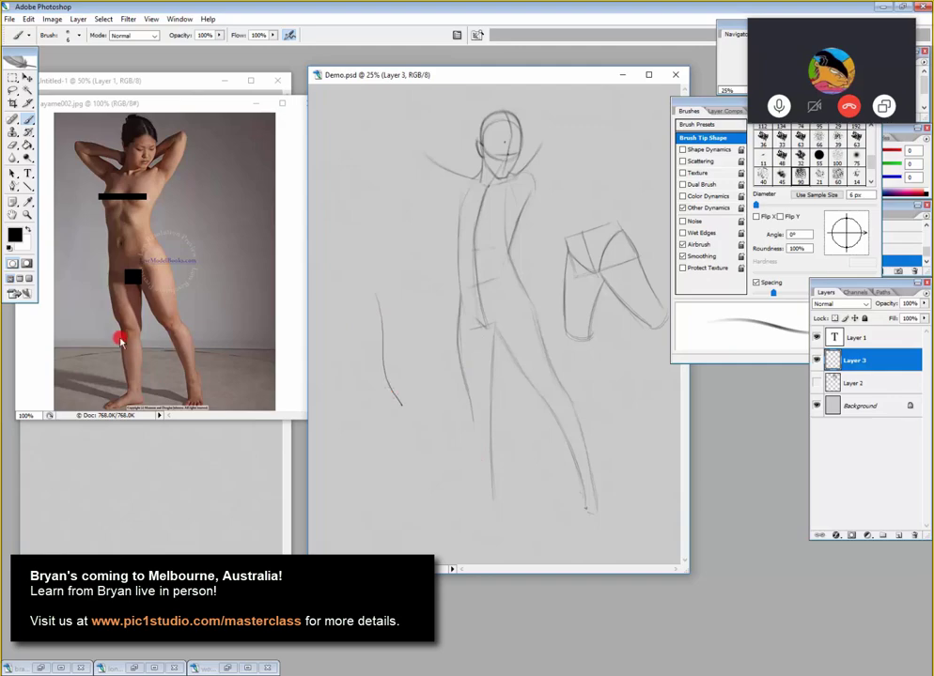
pyautogui.hotkey('ctrl', 'z')
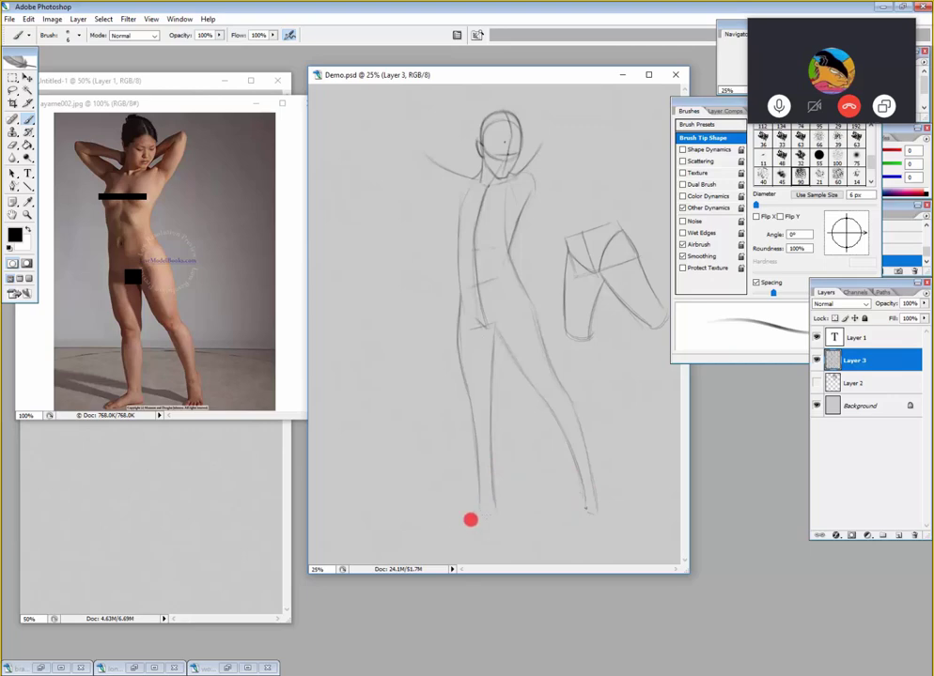
# - Block in the left-hand foot as a wedge and sketch the ground line between the feet and the angled line beneath the right-hand foot
pyautogui.moveTo(493, 474)
pyautogui.mouseDown()
pyautogui.moveTo(494, 511)
pyautogui.moveTo(449, 528)
pyautogui.mouseUp()
pyautogui.moveTo(592, 426); pyautogui.dragTo(590, 503)
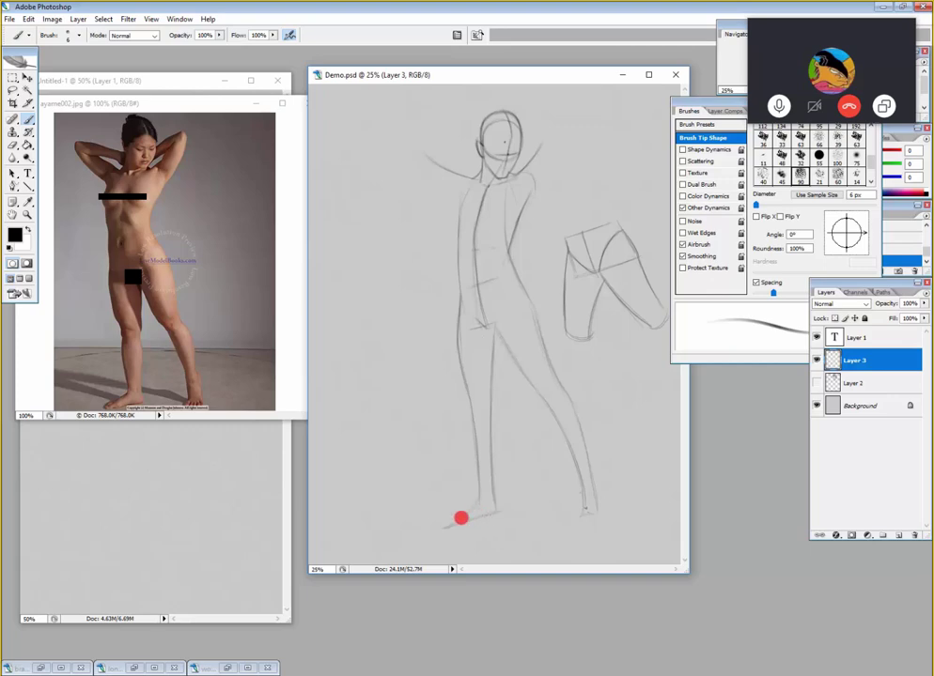
pyautogui.moveTo(463, 517); pyautogui.dragTo(590, 512)
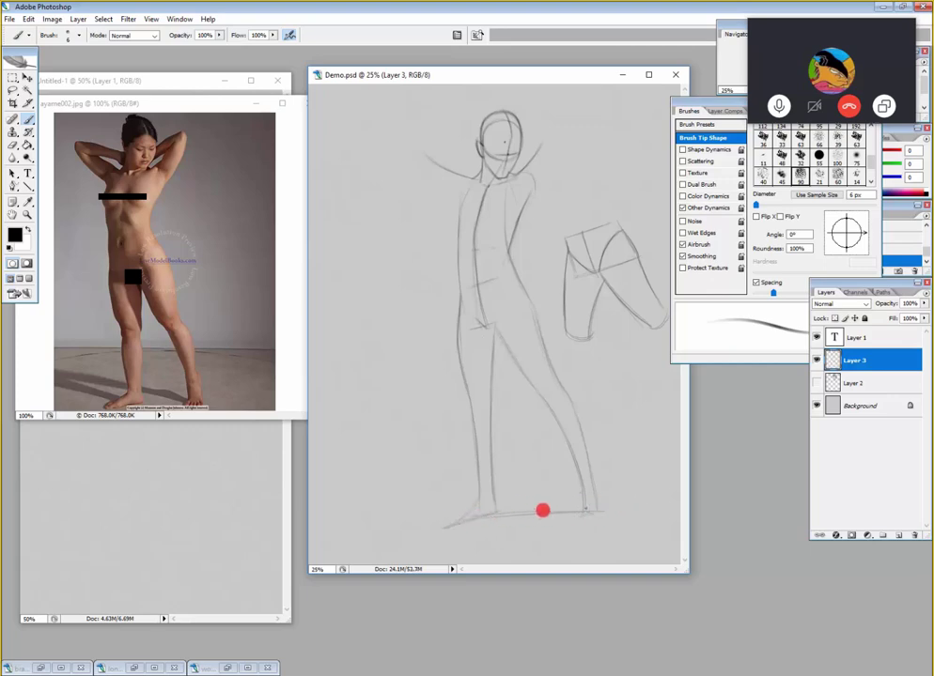
pyautogui.moveTo(514, 507); pyautogui.dragTo(648, 531)
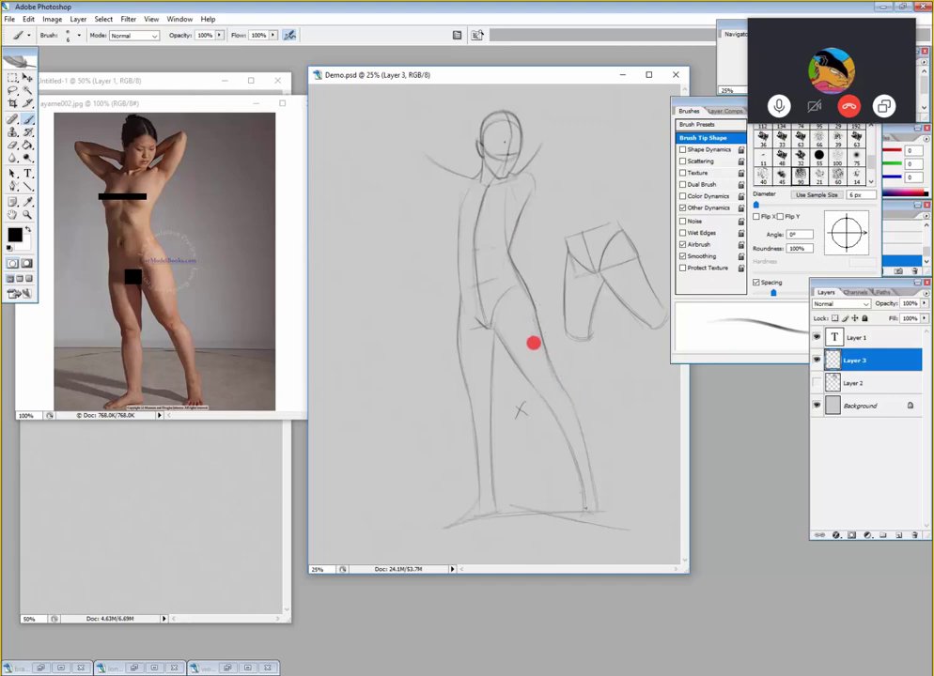
pyautogui.moveTo(463, 183); pyautogui.dragTo(409, 256)
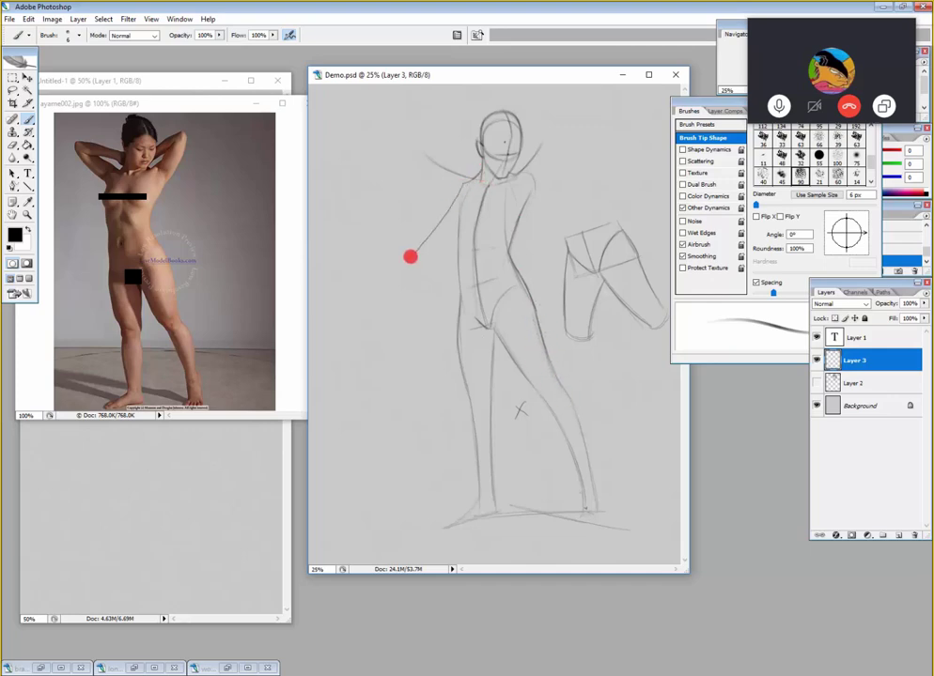
pyautogui.moveTo(507, 178); pyautogui.dragTo(631, 201)
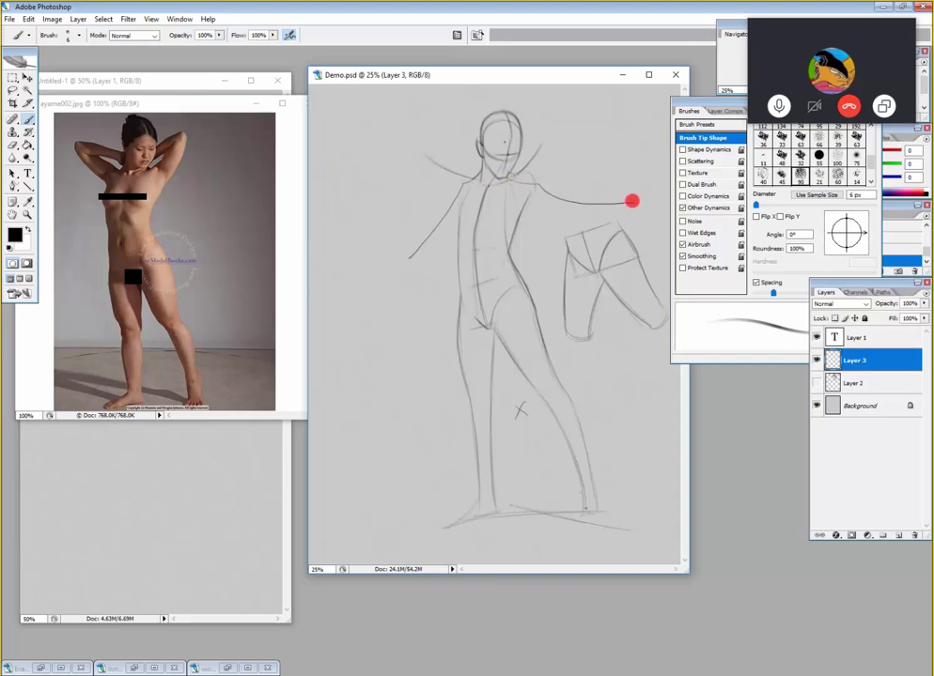
pyautogui.hotkey('ctrl', 'alt', 'z')
pyautogui.hotkey('ctrl', 'alt', 'z')
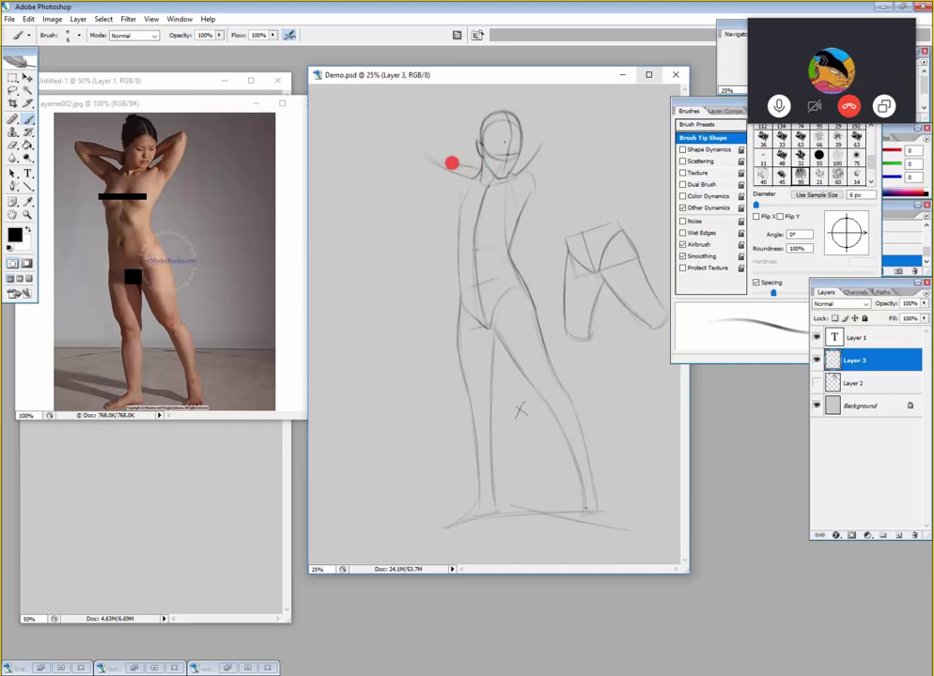
# - Redraw the raised left-hand upper arm, erasing its excess outer line, and sketch the raised right-hand arm from the shoulder to the elbow
pyautogui.hotkey('ctrl', 'z')
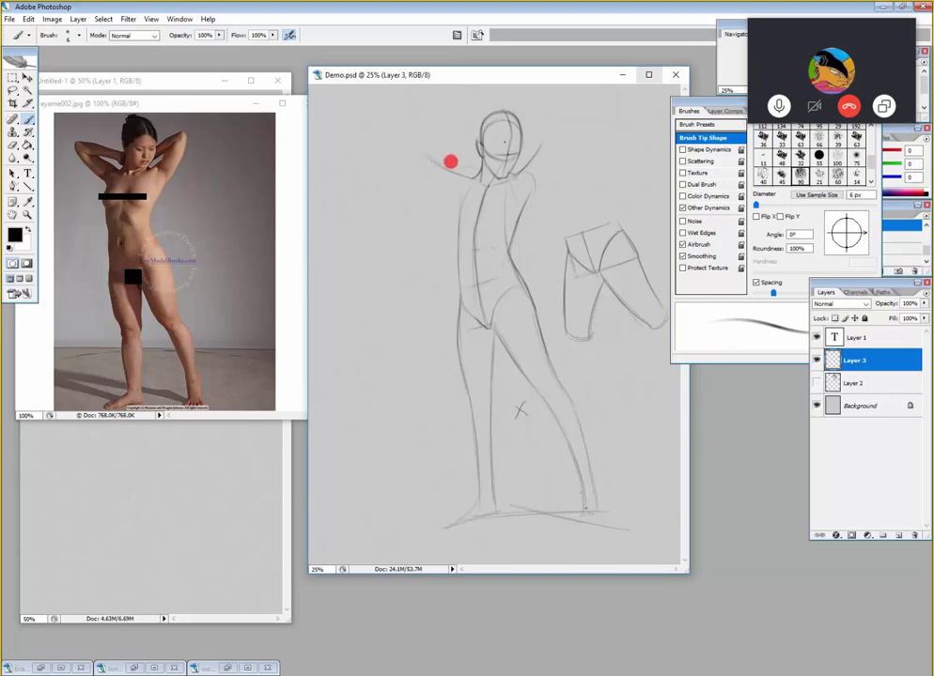
pyautogui.moveTo(431, 156); pyautogui.dragTo(481, 179)
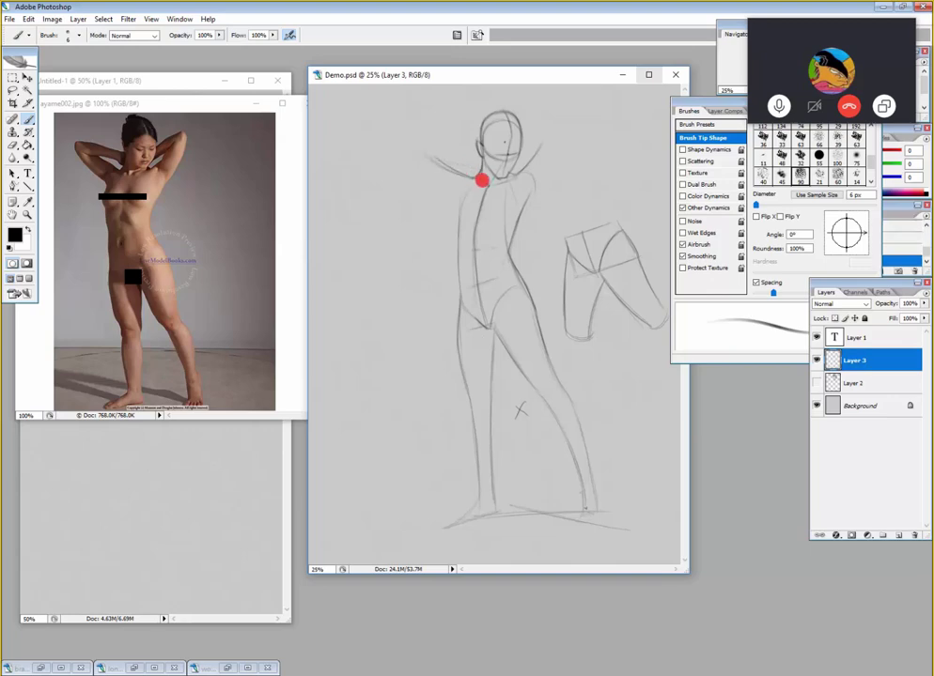
pyautogui.press('e')
pyautogui.moveTo(420, 148); pyautogui.dragTo(461, 180)
pyautogui.press('b')
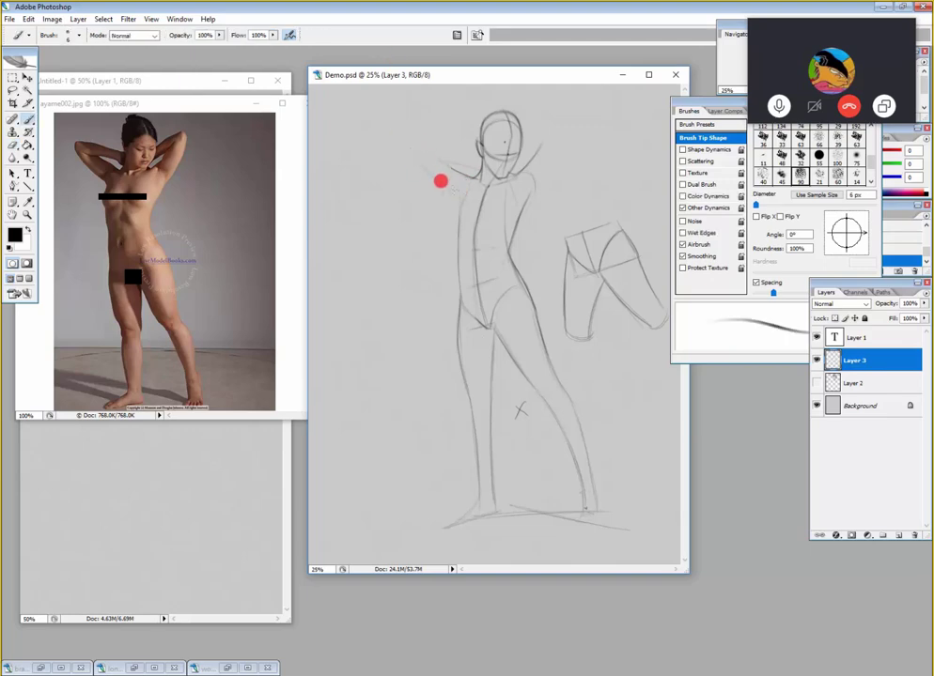
pyautogui.moveTo(414, 158)
pyautogui.mouseDown()
pyautogui.moveTo(445, 183)
pyautogui.moveTo(413, 157)
pyautogui.mouseUp()
pyautogui.moveTo(536, 181)
pyautogui.mouseDown()
pyautogui.moveTo(560, 132)
pyautogui.moveTo(535, 179)
pyautogui.moveTo(559, 142)
pyautogui.moveTo(541, 169)
pyautogui.mouseUp()
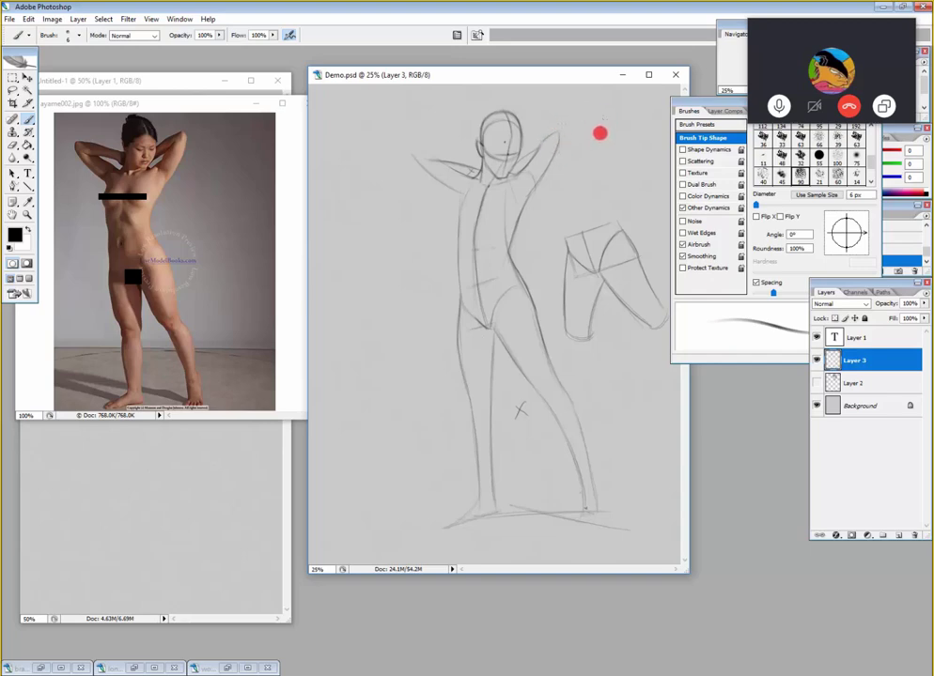
# - Sketch a separate bent-arm study above the pelvis study, with an arrow pointing up beside the elbow
pyautogui.moveTo(600, 134)
pyautogui.mouseDown()
pyautogui.moveTo(612, 115)
pyautogui.moveTo(612, 150)
pyautogui.mouseUp()
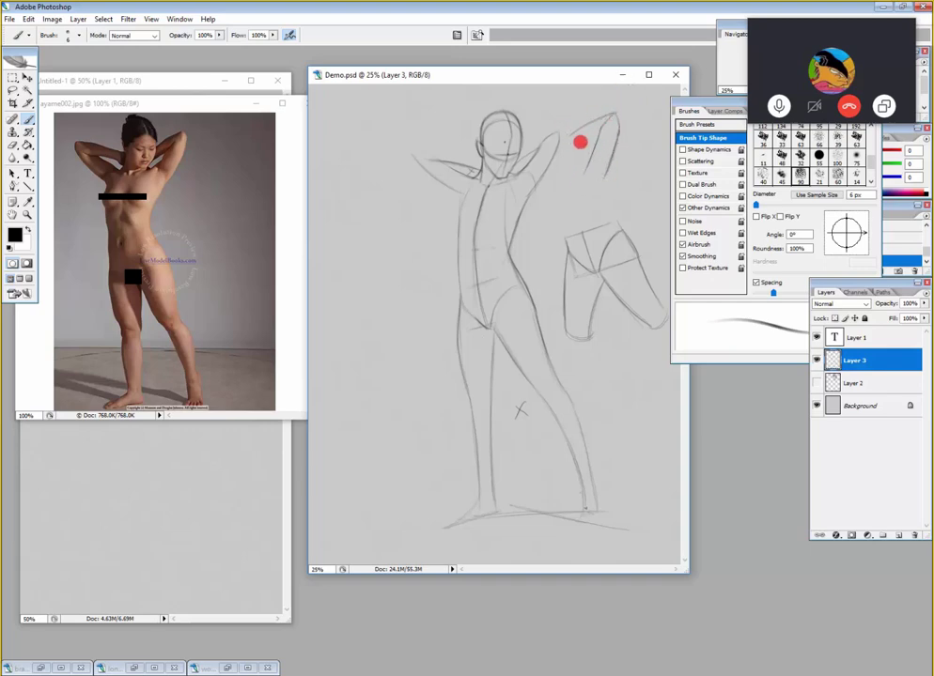
pyautogui.moveTo(570, 145); pyautogui.dragTo(588, 140)
pyautogui.moveTo(615, 125)
pyautogui.mouseDown()
pyautogui.moveTo(595, 182)
pyautogui.moveTo(629, 115)
pyautogui.mouseUp()
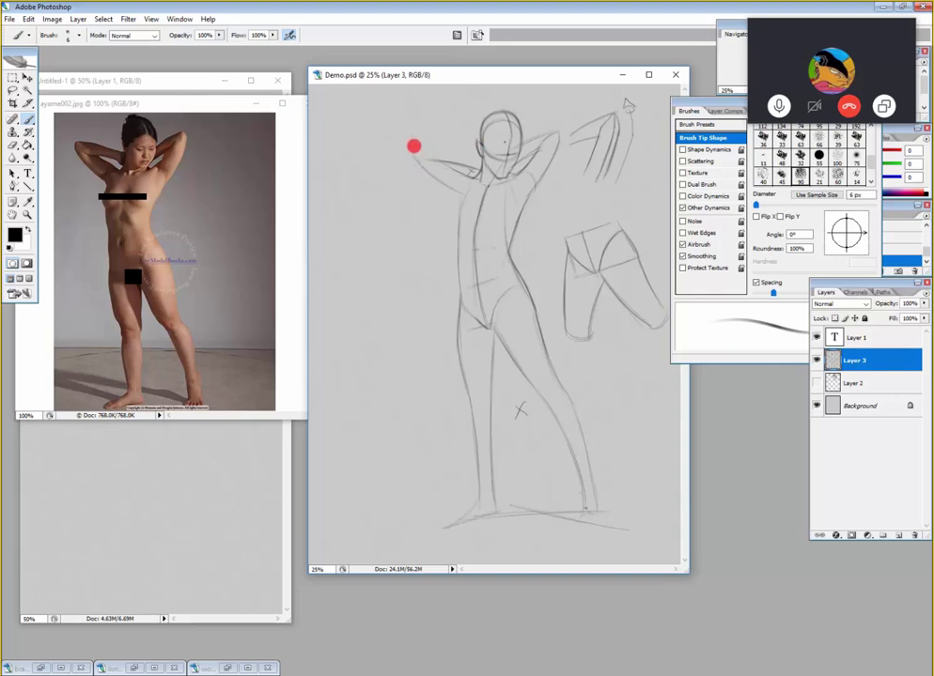
# - Add the left-hand forearm from the elbow to the head and strengthen the torso's side contour and the right-hand armpit line
pyautogui.moveTo(412, 144); pyautogui.dragTo(425, 168)
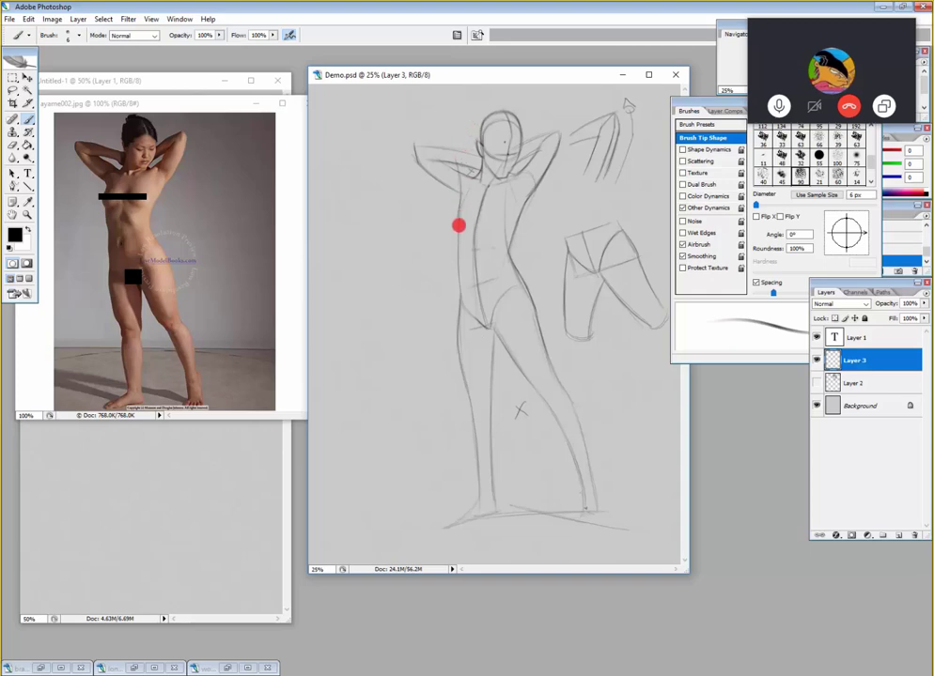
pyautogui.moveTo(459, 225)
pyautogui.mouseDown()
pyautogui.moveTo(458, 253)
pyautogui.moveTo(457, 211)
pyautogui.moveTo(458, 283)
pyautogui.moveTo(457, 256)
pyautogui.mouseUp()
pyautogui.moveTo(535, 183)
pyautogui.mouseDown()
pyautogui.moveTo(544, 180)
pyautogui.moveTo(529, 198)
pyautogui.moveTo(538, 181)
pyautogui.mouseUp()
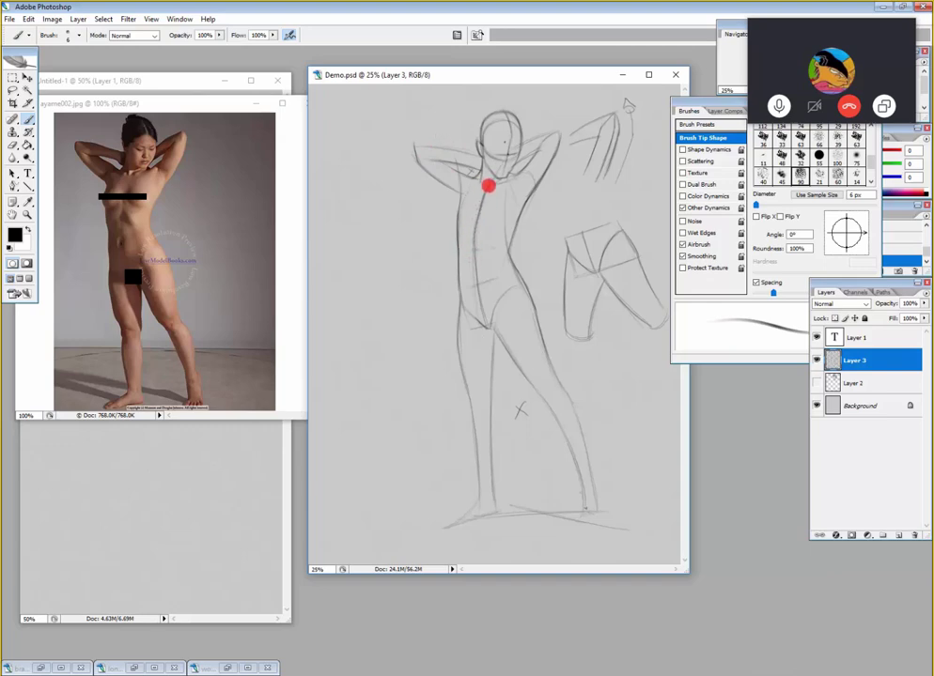
# - Lighten the torso construction lines with the eraser enlarged to 50 px and restate the centre line and neck with the brush
pyautogui.press('e')
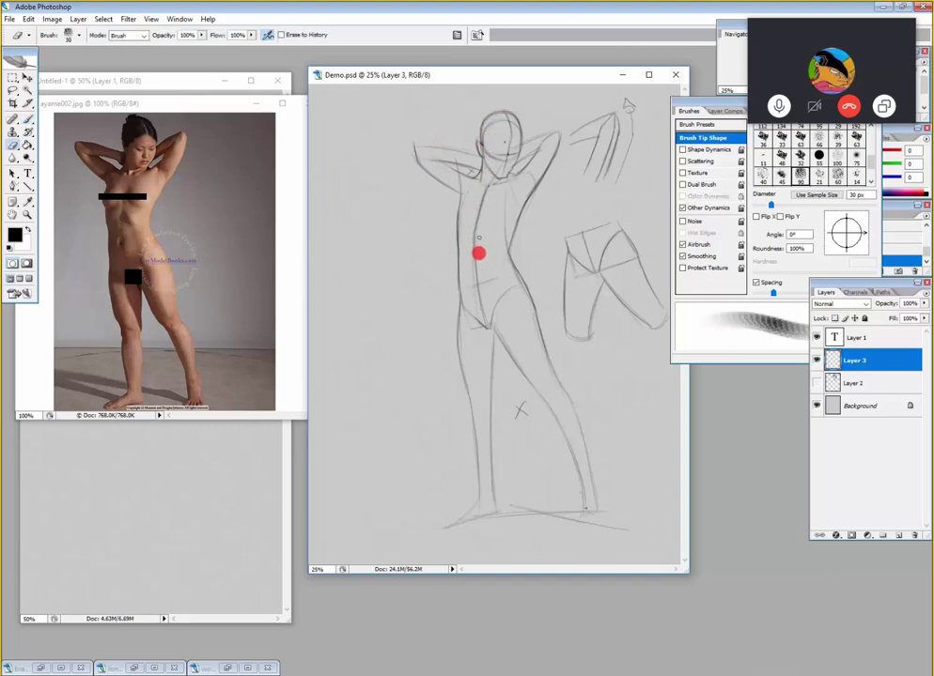
pyautogui.press(']')
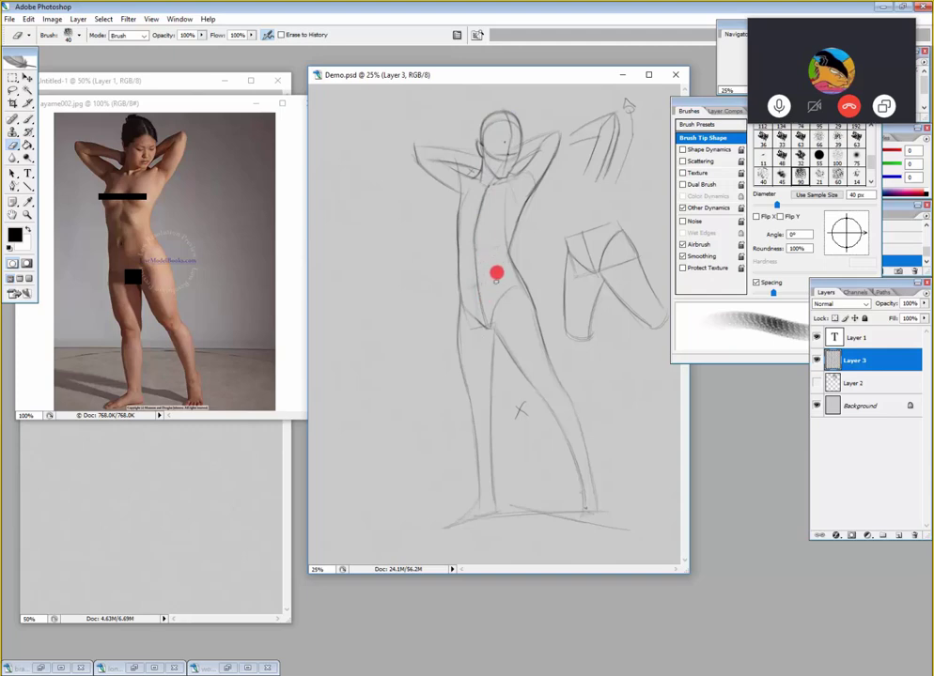
pyautogui.press(']')
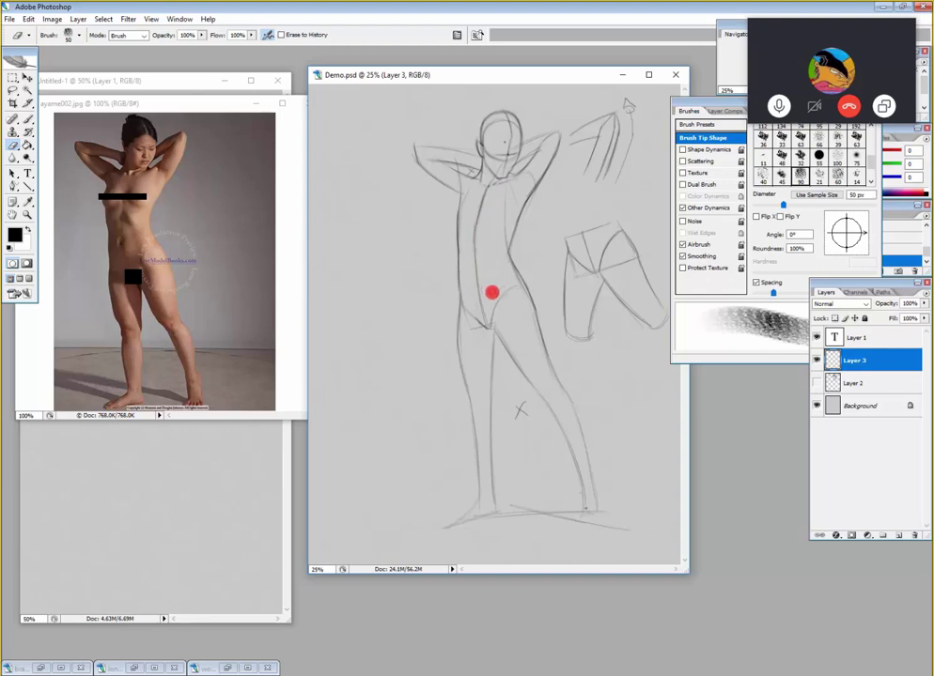
pyautogui.press('b')
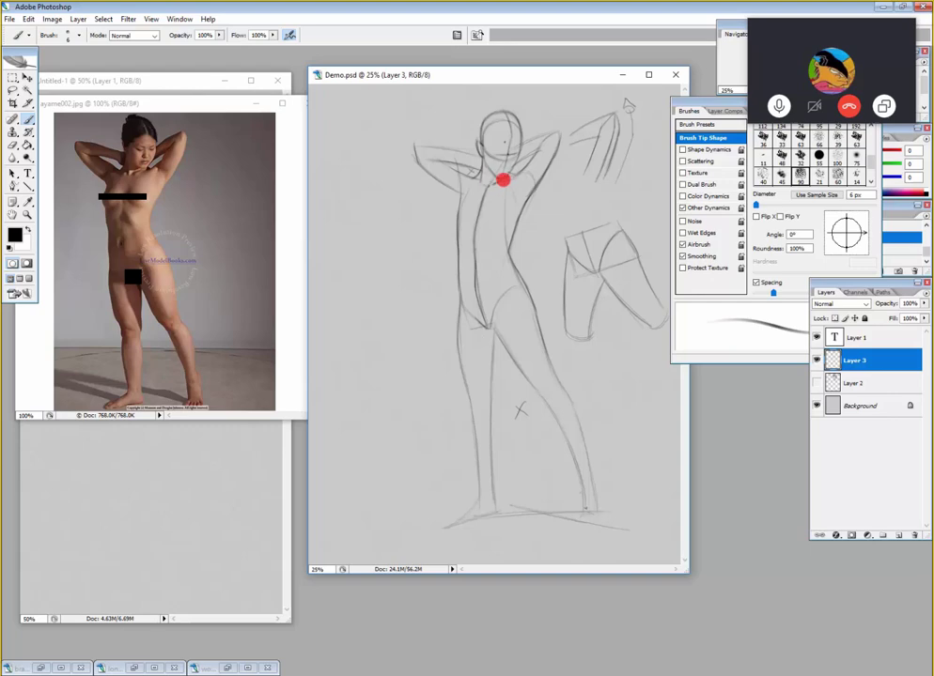
pyautogui.moveTo(503, 180); pyautogui.dragTo(521, 139)
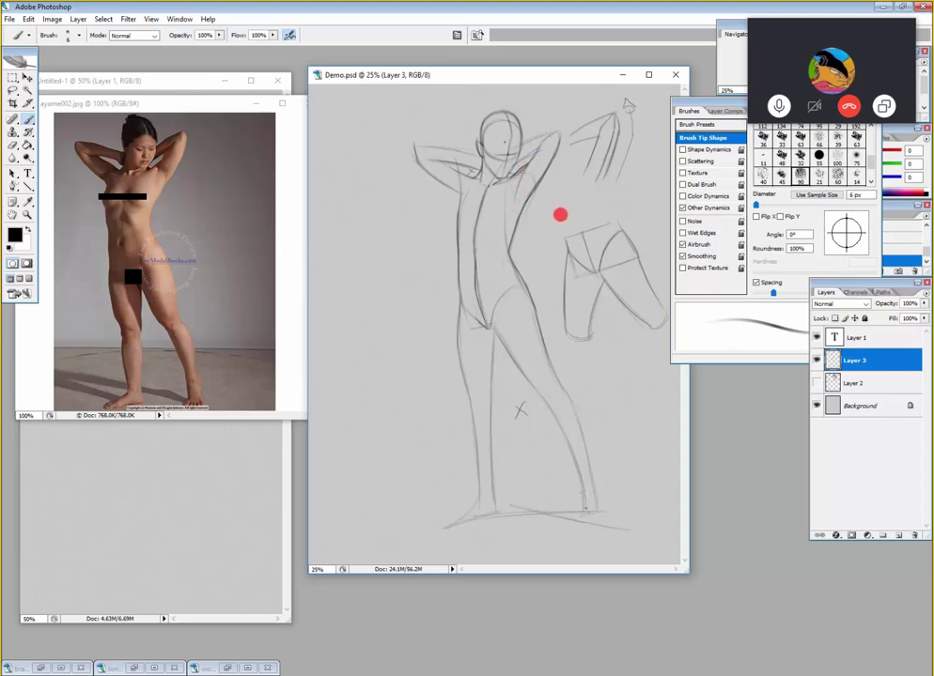
# - Sketch two curved direction arrows with small number labels between the bent-arm and pelvis studies
pyautogui.moveTo(591, 188); pyautogui.dragTo(617, 173)
pyautogui.moveTo(567, 210); pyautogui.dragTo(628, 183)
pyautogui.moveTo(565, 208)
pyautogui.mouseDown()
pyautogui.moveTo(605, 188)
pyautogui.moveTo(580, 178)
pyautogui.moveTo(621, 181)
pyautogui.mouseUp()
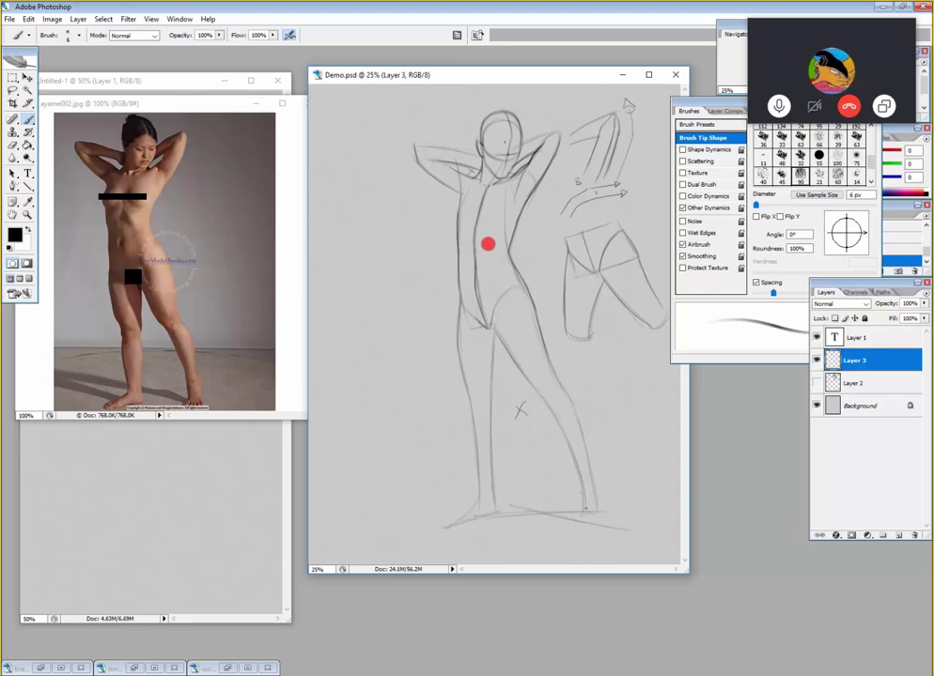
# - Darken the right-hand arm contour from elbow to armpit, soften it with a 20 px eraser and redraw the line into the torso
pyautogui.moveTo(488, 244); pyautogui.dragTo(548, 131)
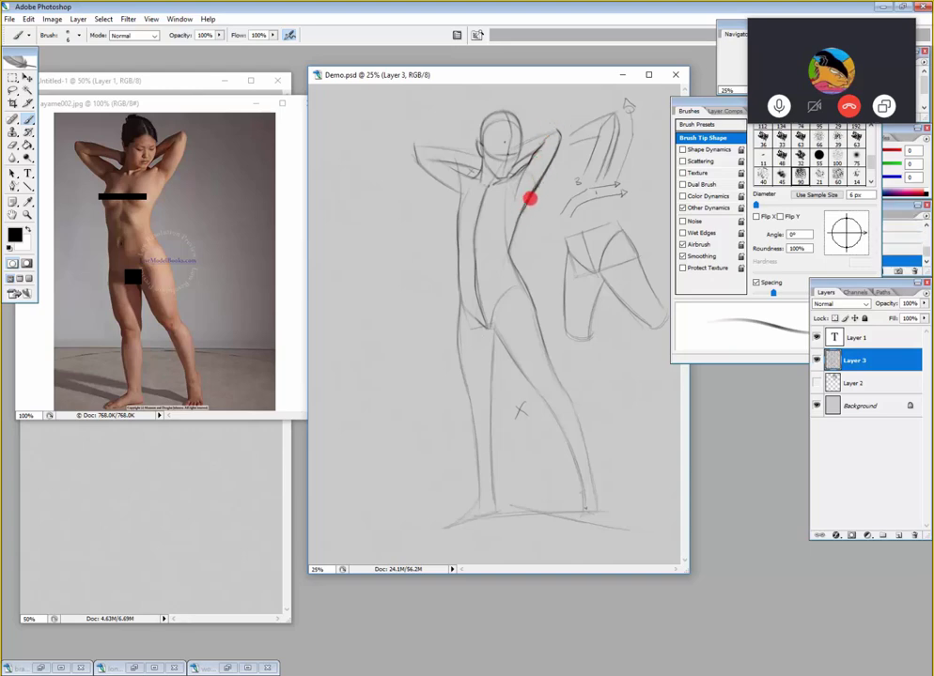
pyautogui.moveTo(522, 214); pyautogui.dragTo(558, 123)
pyautogui.hotkey('shift', 'b')
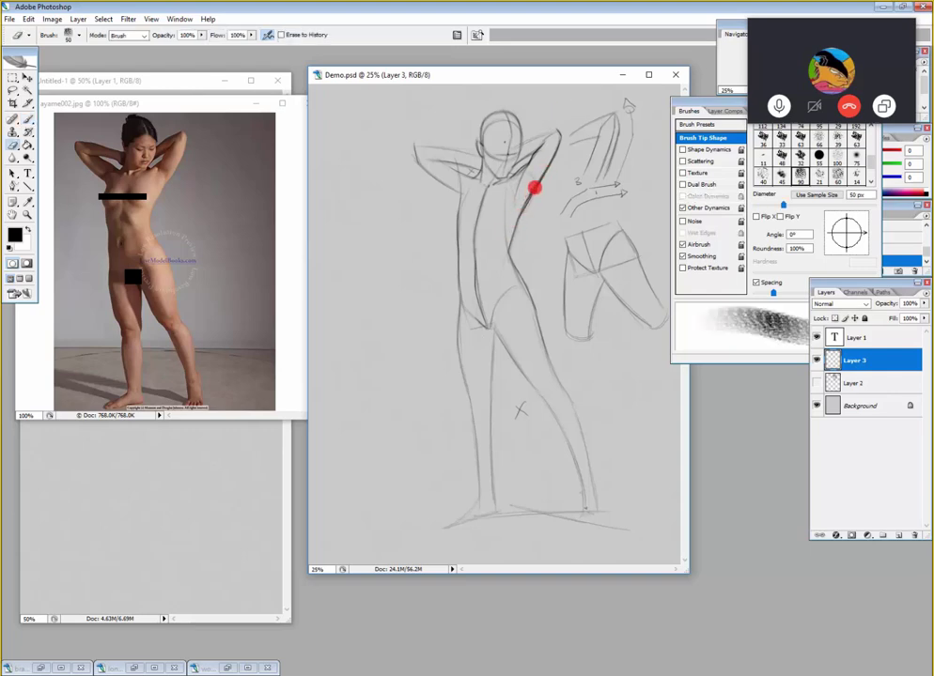
pyautogui.press('p')
pyautogui.press('e')
pyautogui.moveTo(525, 197); pyautogui.dragTo(521, 209)
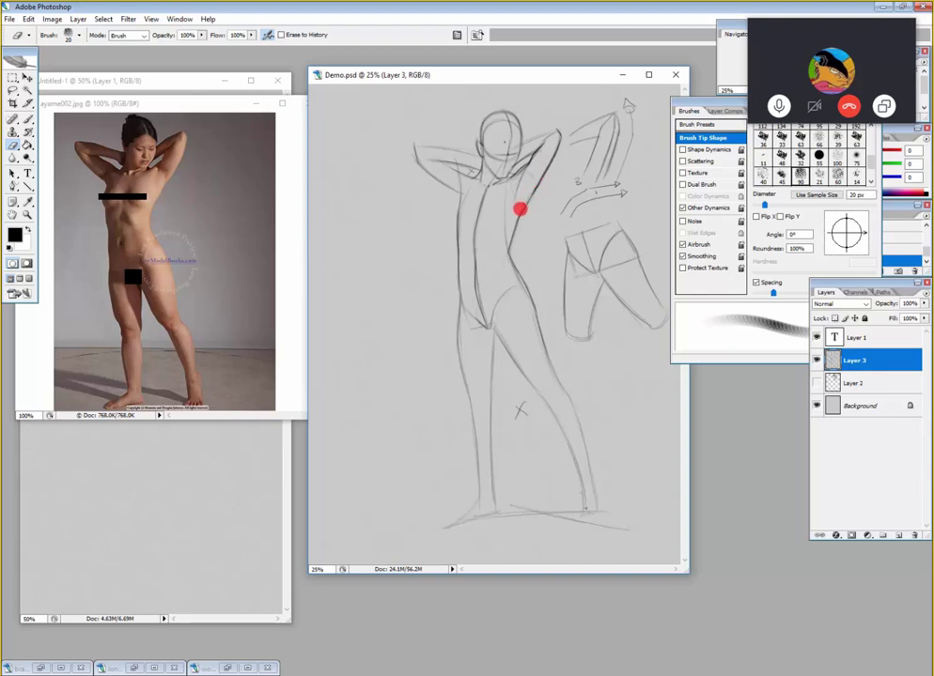
pyautogui.press('b')
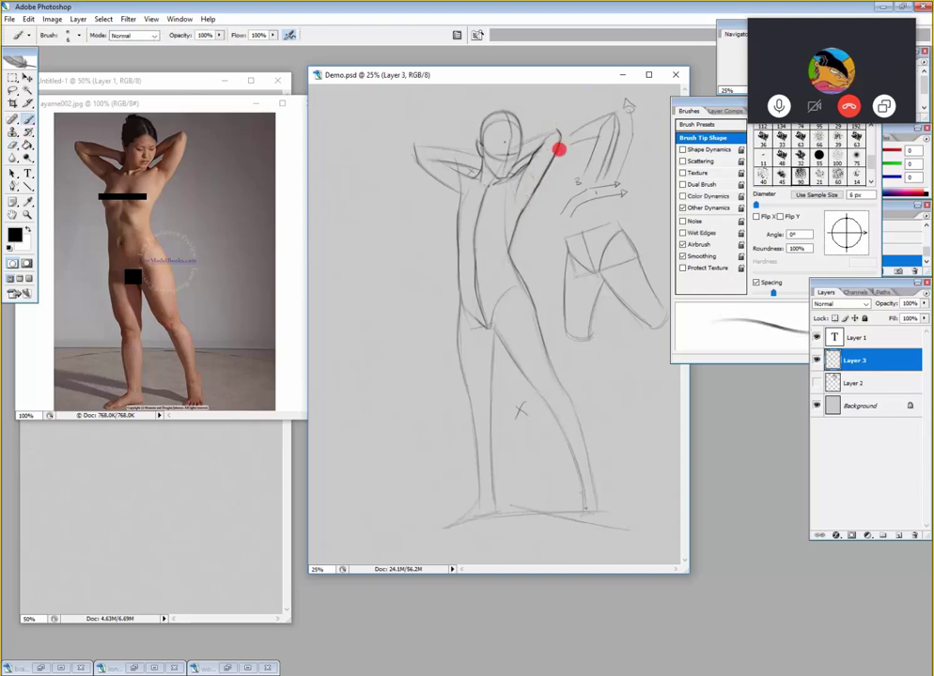
pyautogui.moveTo(559, 138)
pyautogui.mouseDown()
pyautogui.moveTo(546, 175)
pyautogui.moveTo(559, 130)
pyautogui.moveTo(521, 207)
pyautogui.moveTo(550, 115)
pyautogui.moveTo(508, 254)
pyautogui.moveTo(537, 185)
pyautogui.mouseUp()
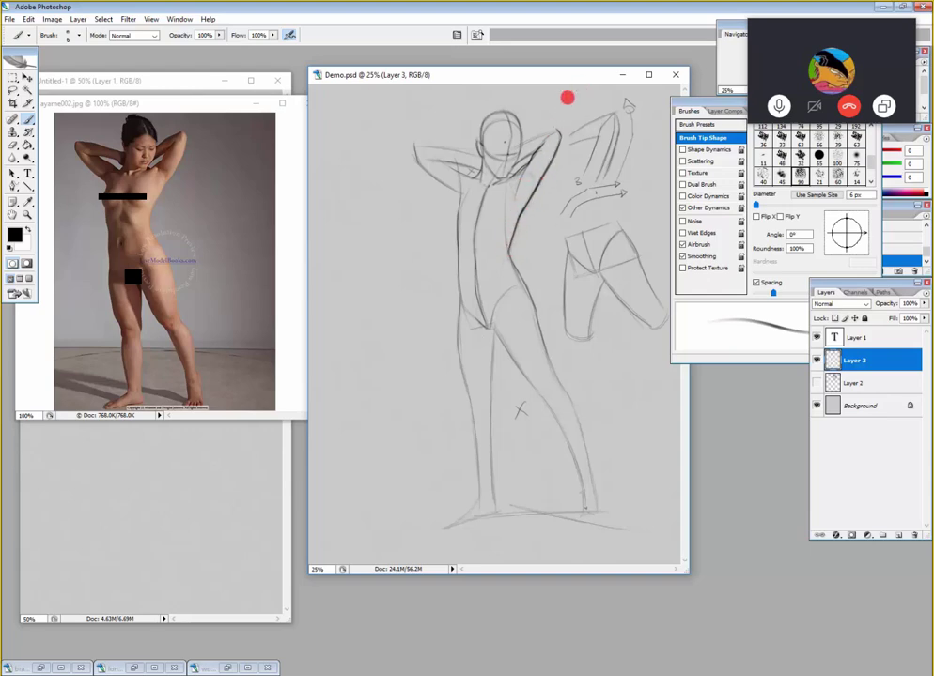
# - Lighten stray torso lines with the 20 px eraser and darken the left-hand upper arm from elbow to armpit with the 6 px brush
pyautogui.press('e')
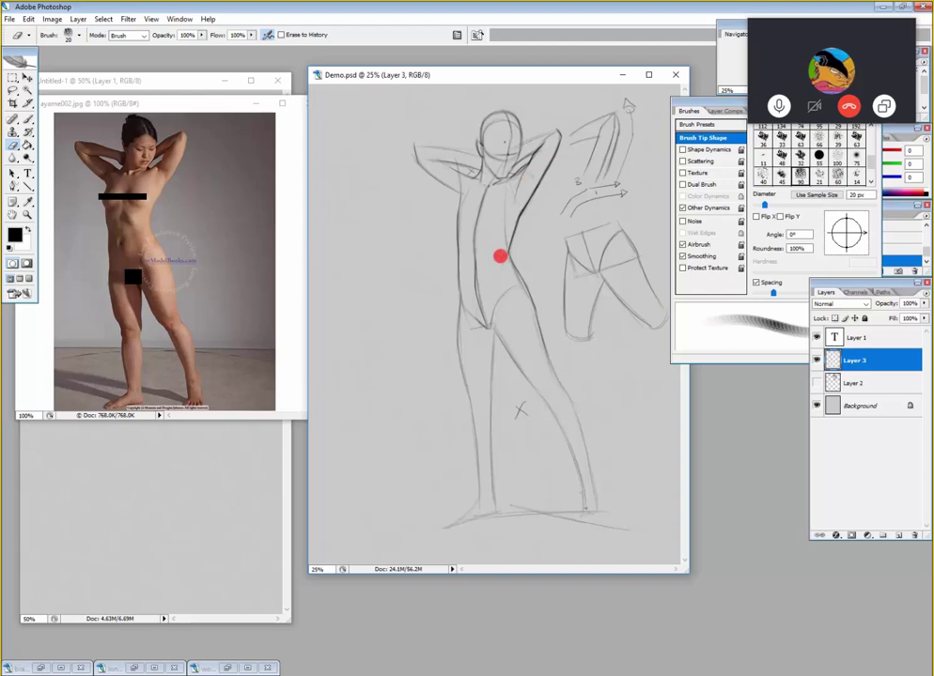
pyautogui.press('b')
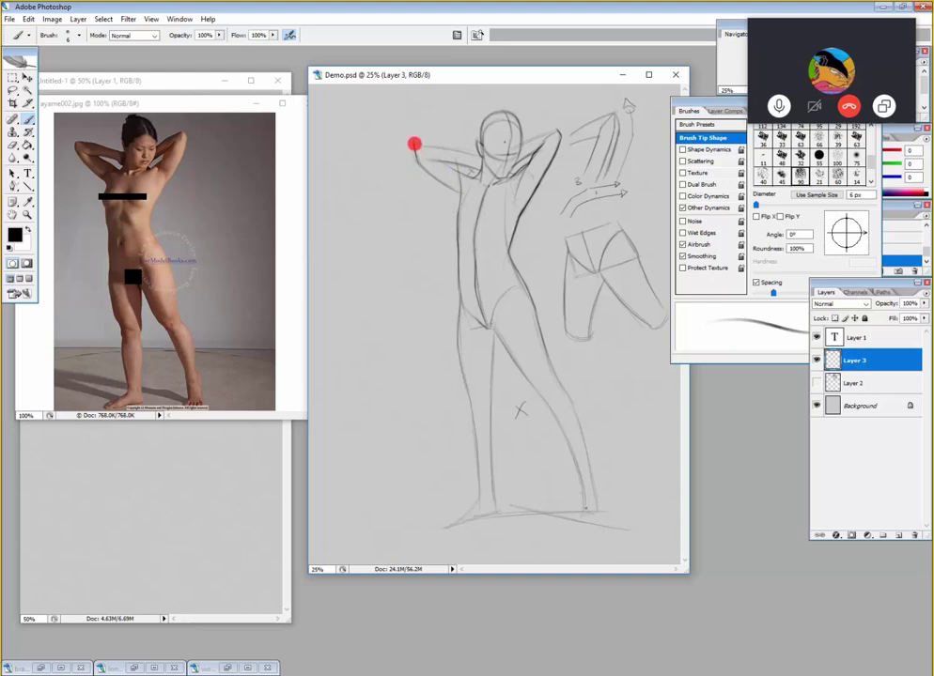
pyautogui.moveTo(414, 143)
pyautogui.mouseDown()
pyautogui.moveTo(436, 181)
pyautogui.moveTo(415, 160)
pyautogui.moveTo(450, 190)
pyautogui.moveTo(411, 155)
pyautogui.moveTo(465, 196)
pyautogui.moveTo(504, 177)
pyautogui.moveTo(520, 273)
pyautogui.mouseUp()
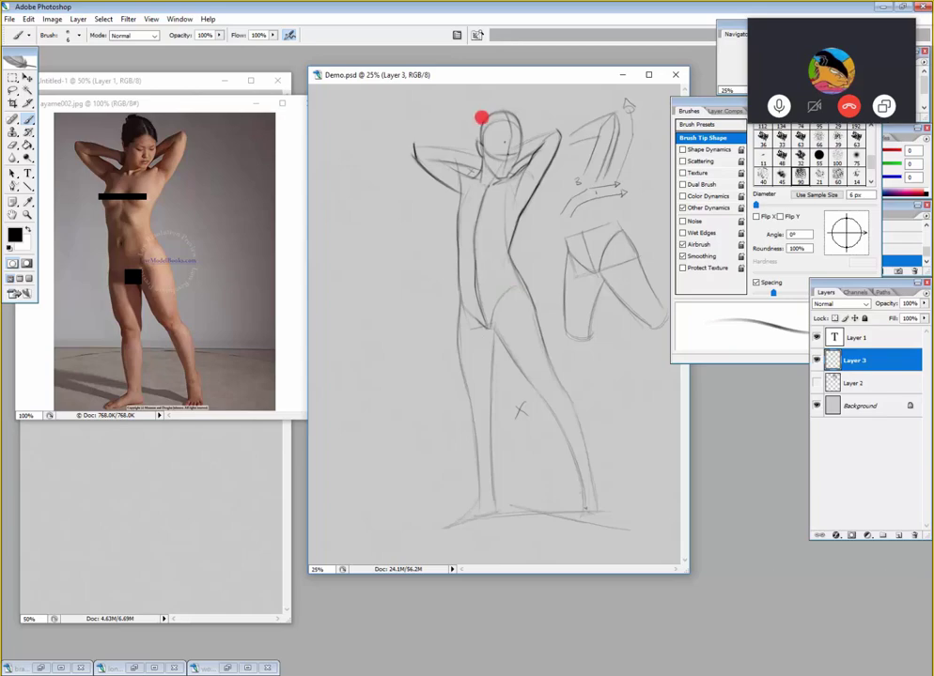
# - Try a curved guide line across the waist on the reference photo ayame002.jpg and undo it
pyautogui.click(153, 179)
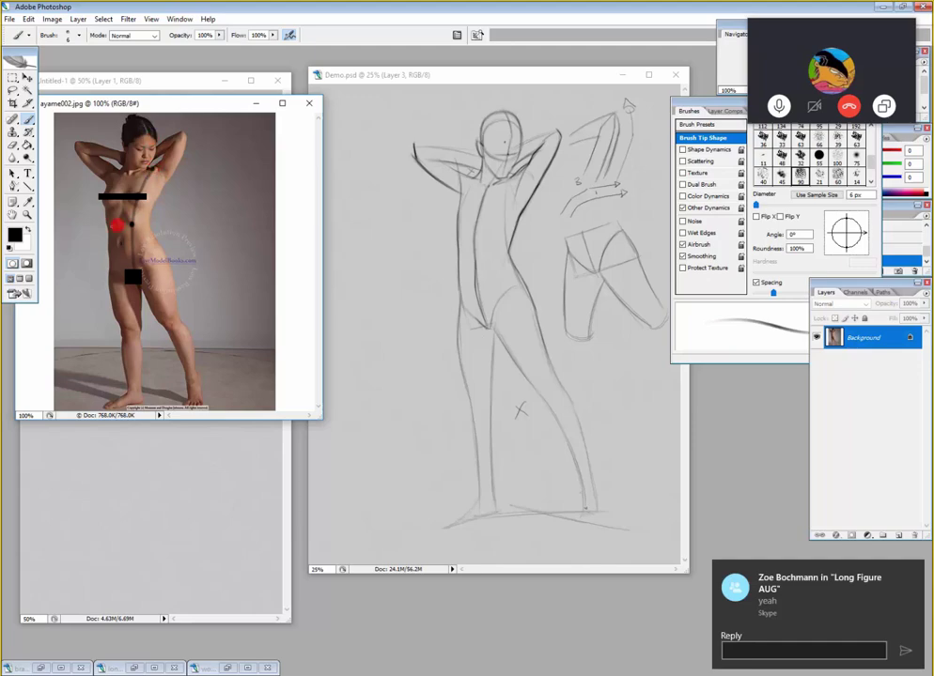
pyautogui.moveTo(117, 225); pyautogui.dragTo(148, 226)
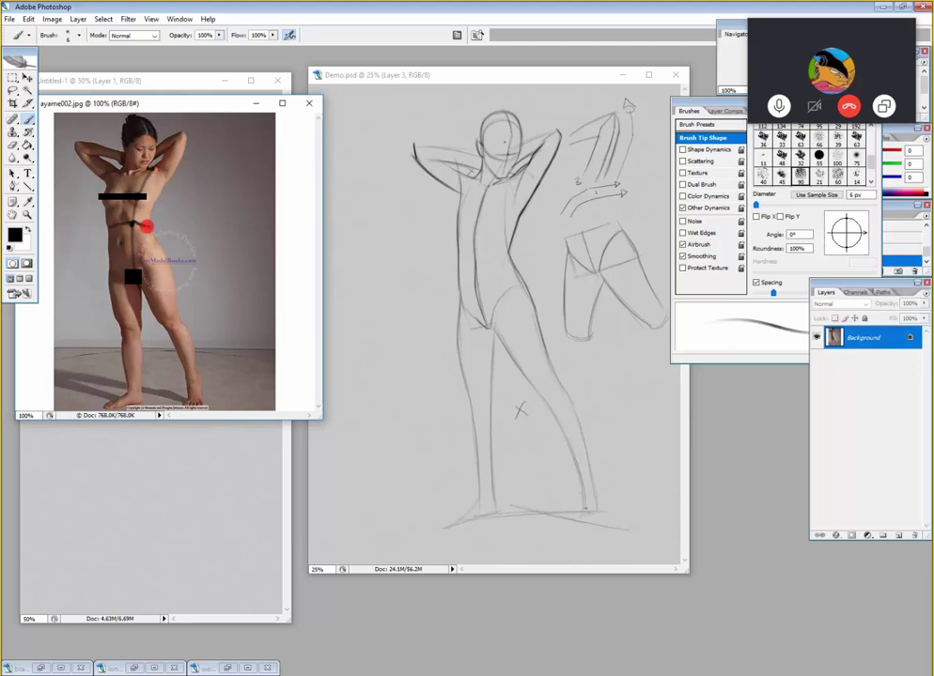
pyautogui.hotkey('ctrl', 'z')
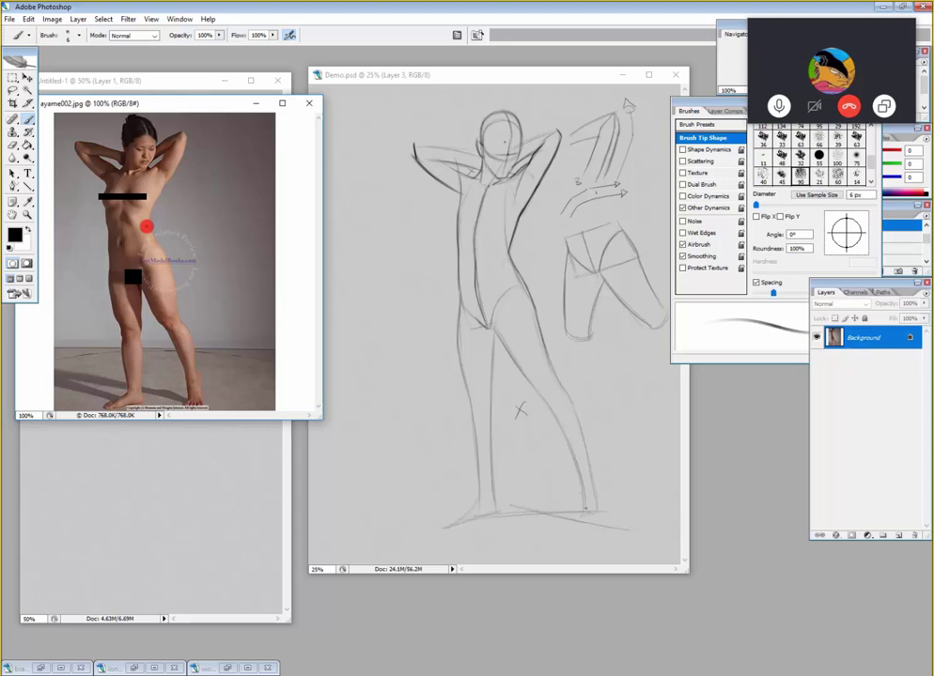
# - Draw the slanted brow line across the face in Demo.psd with a 6 px brush, undoing and retrying the strokes
pyautogui.click(506, 144)
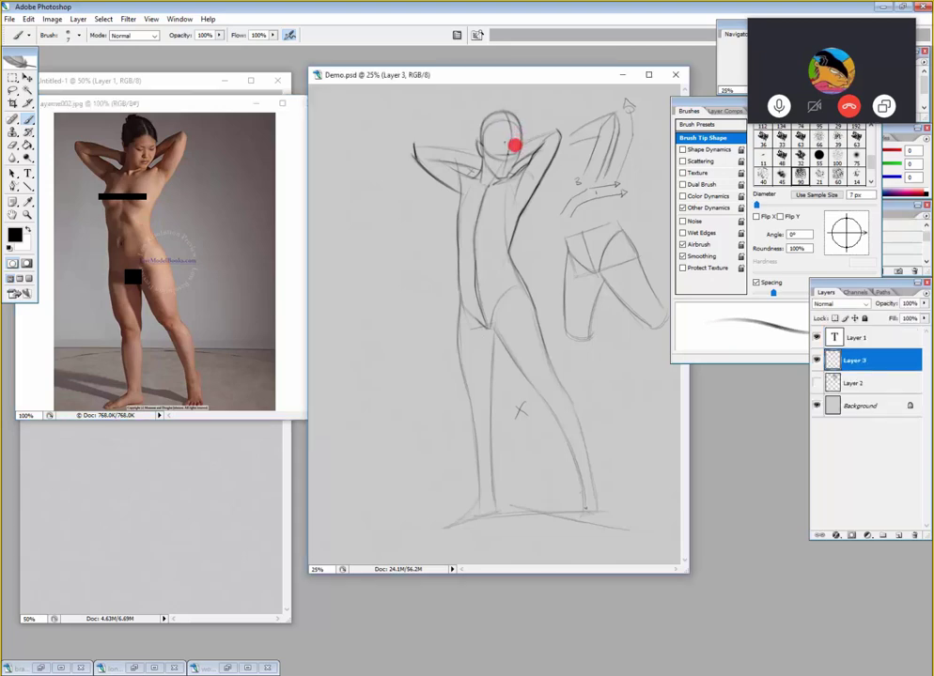
pyautogui.press('[')
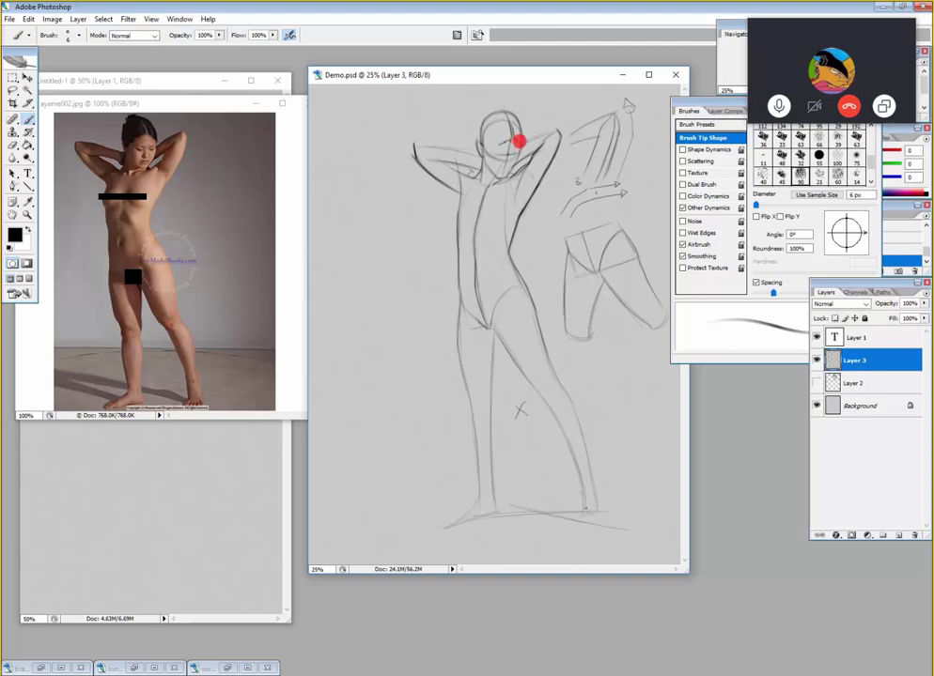
pyautogui.moveTo(652, 274); pyautogui.dragTo(641, 286)
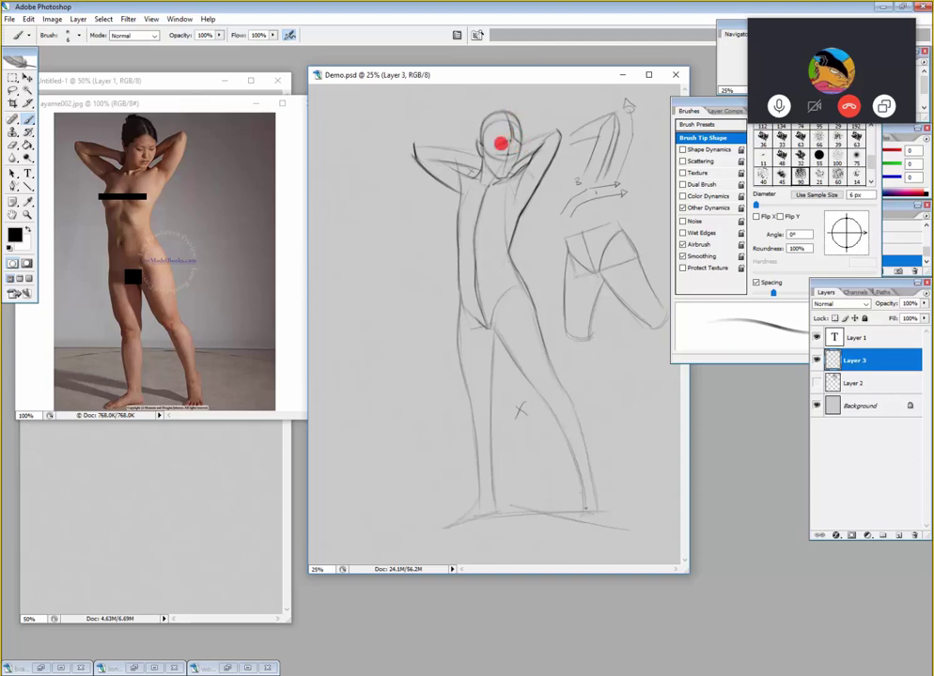
pyautogui.hotkey('ctrl', 'z')
pyautogui.hotkey('ctrl', 'z')
pyautogui.hotkey('ctrl', 'z')
pyautogui.hotkey('ctrl', 'z')
pyautogui.hotkey('ctrl', 'z')
pyautogui.hotkey('ctrl', 'z')
pyautogui.hotkey('ctrl', 'z')
pyautogui.hotkey('ctrl', 'z')
pyautogui.hotkey('ctrl', 'z')
pyautogui.hotkey('ctrl', 'z')
pyautogui.hotkey('ctrl', 'z')
pyautogui.hotkey('ctrl', 'z')
pyautogui.hotkey('ctrl', 'z')
pyautogui.hotkey('ctrl', 'z')
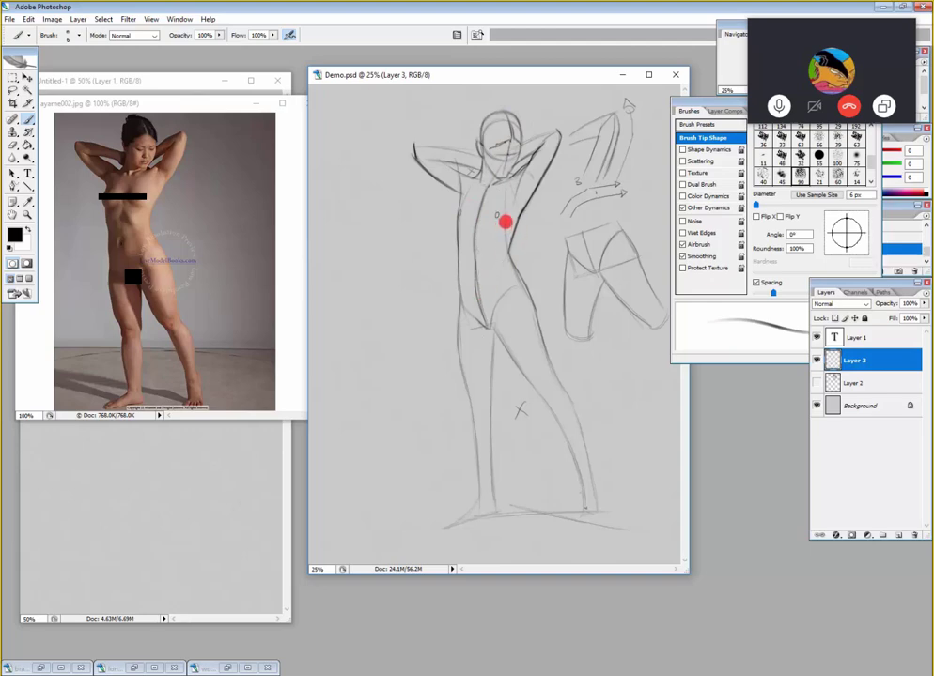
# - Try small example marks in the middle of the torso and undo them
pyautogui.hotkey('ctrl', 'z')
pyautogui.hotkey('ctrl', 'z')
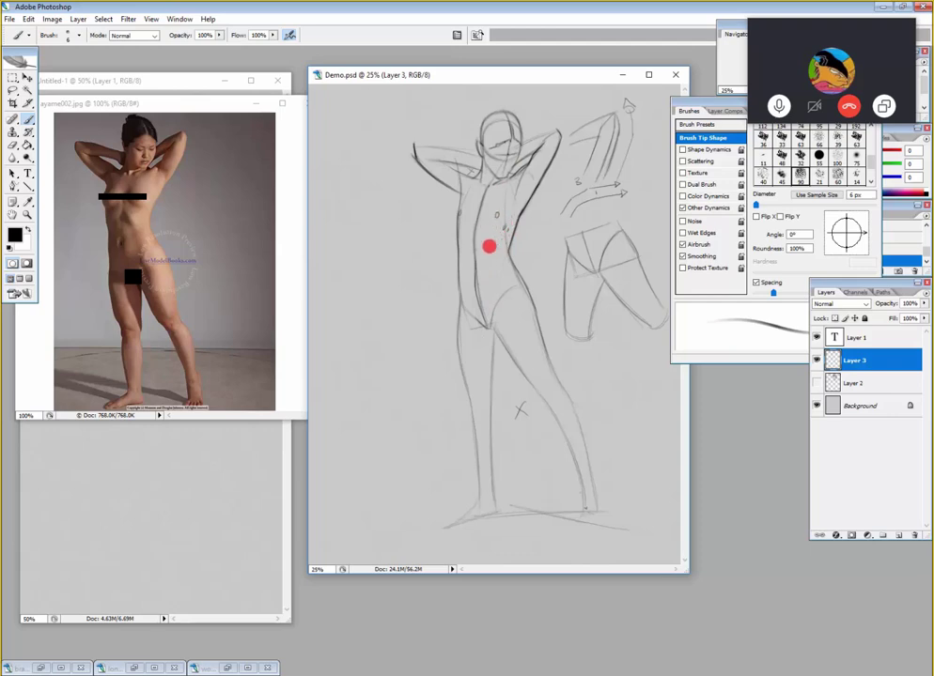
pyautogui.hotkey('ctrl', 'alt', 'z')
pyautogui.hotkey('ctrl', 'alt', 'z')
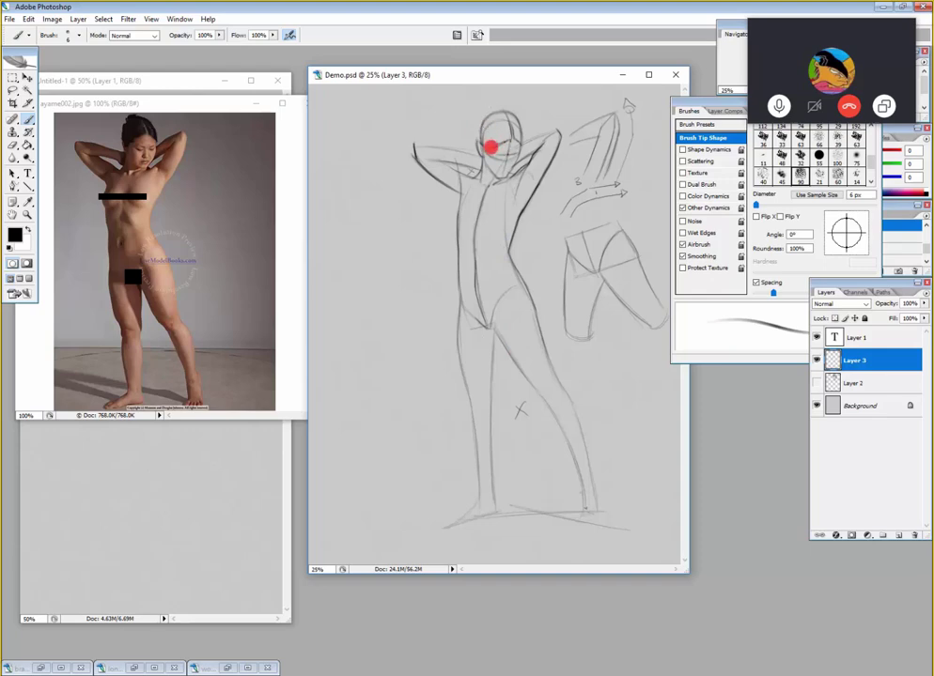
# - Darken the facial guide lines and the head outline from the cranium around the jaw to the chin
pyautogui.click(488, 150)
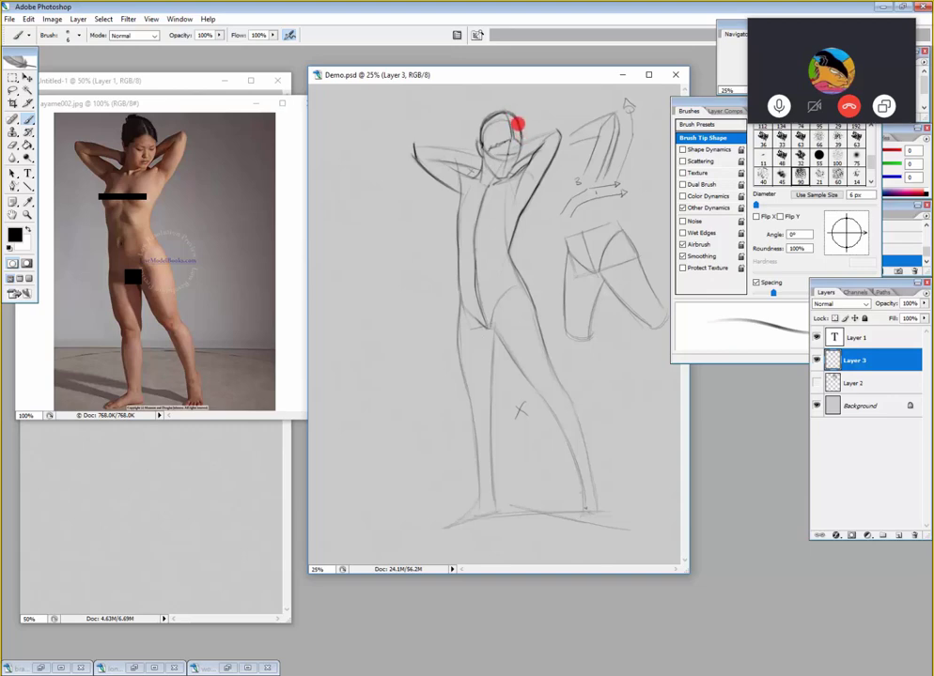
pyautogui.hotkey('ctrl', 'z')
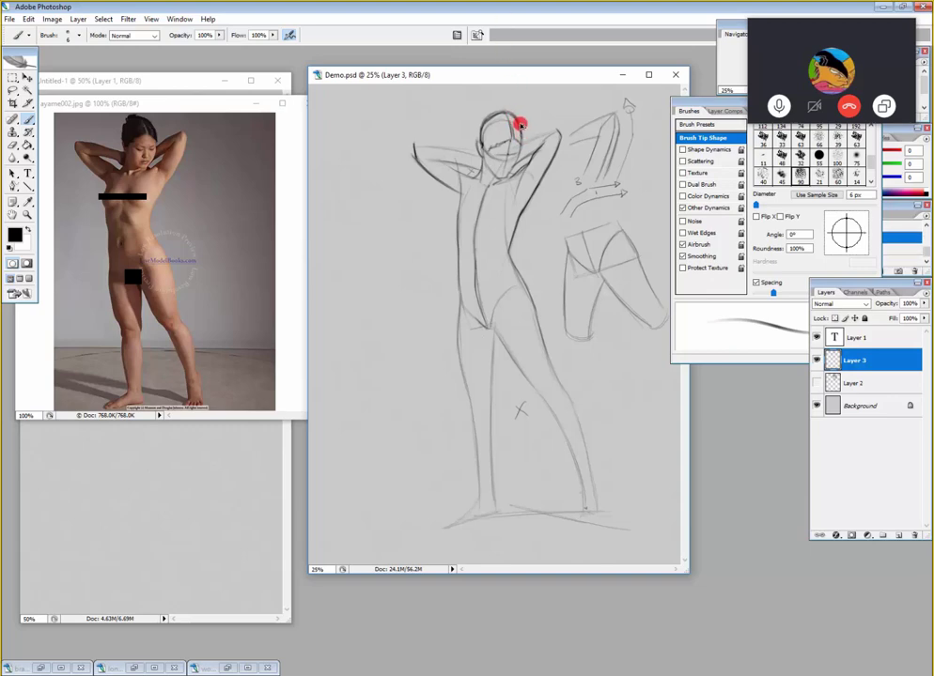
pyautogui.hotkey('ctrl', 'z')
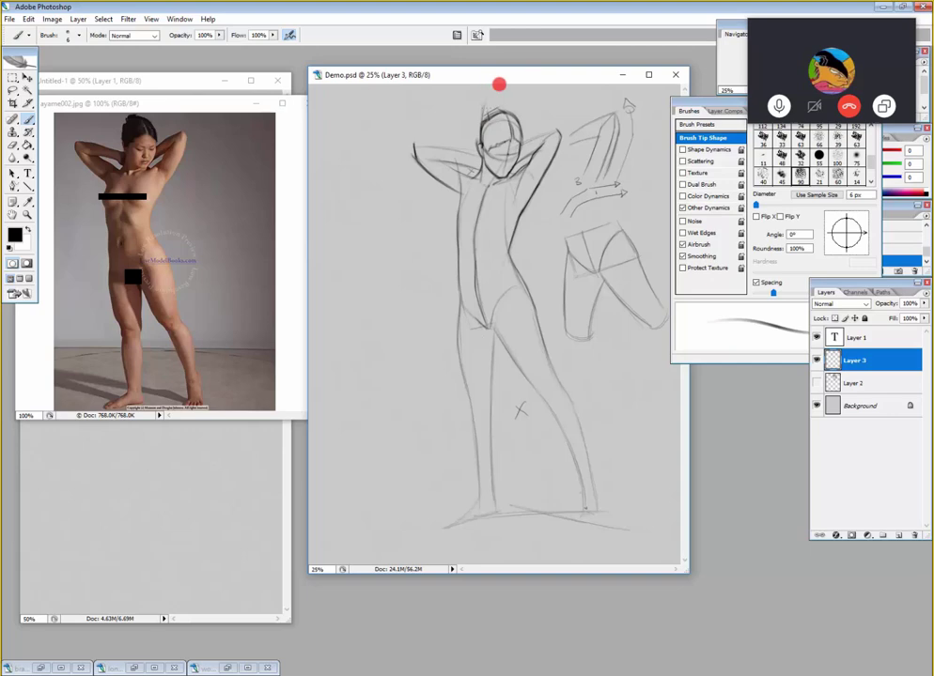
# - Soften the construction lines at the top of the head and face with a 10 px eraser
pyautogui.press('e')
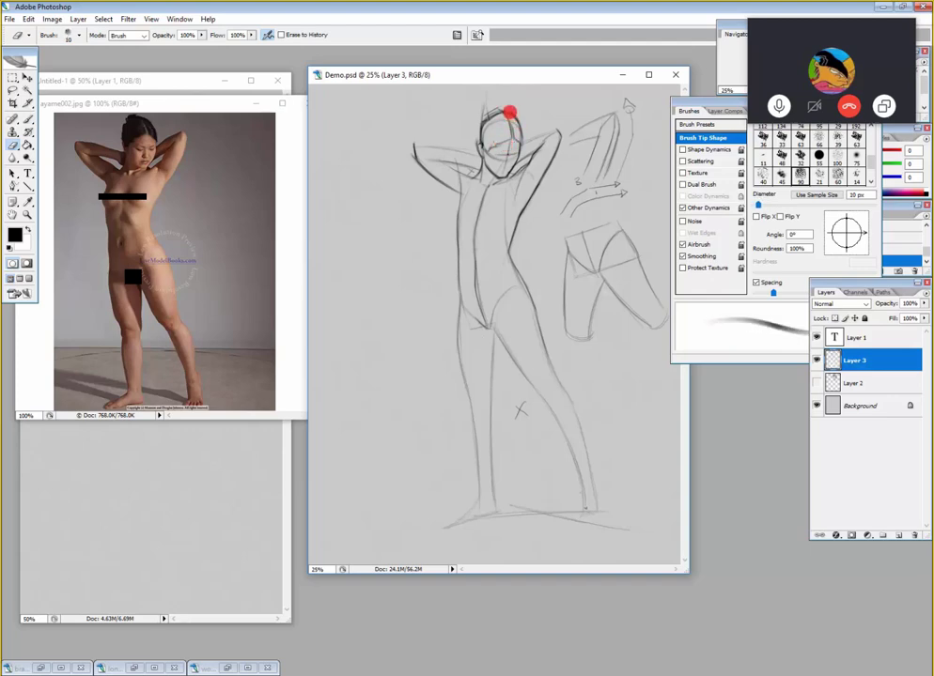
pyautogui.press(']')
pyautogui.press('[')
pyautogui.press('b')
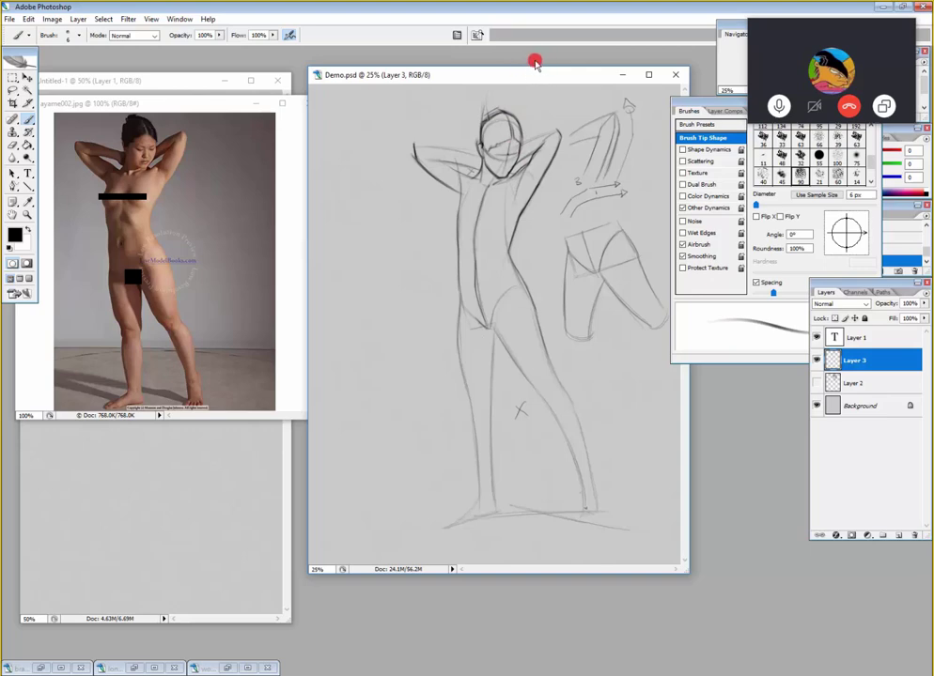
# - Thicken the right-hand outline of the head, bringing the brush from 20 px down to 8 px
pyautogui.press(']')
pyautogui.press(']')
pyautogui.press(']')
pyautogui.press(']')
pyautogui.press(']')
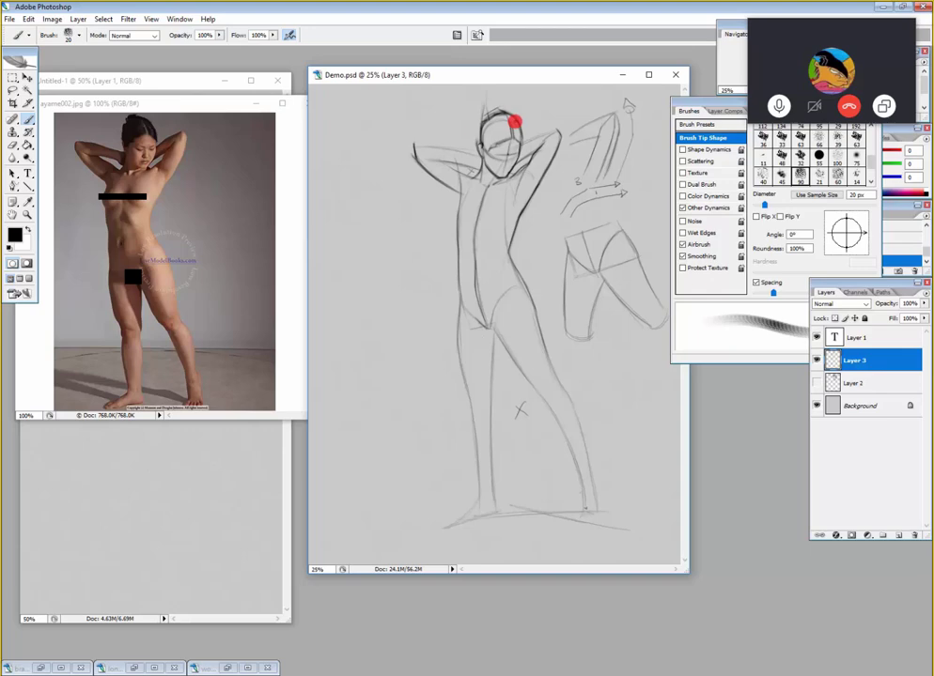
pyautogui.press('[')
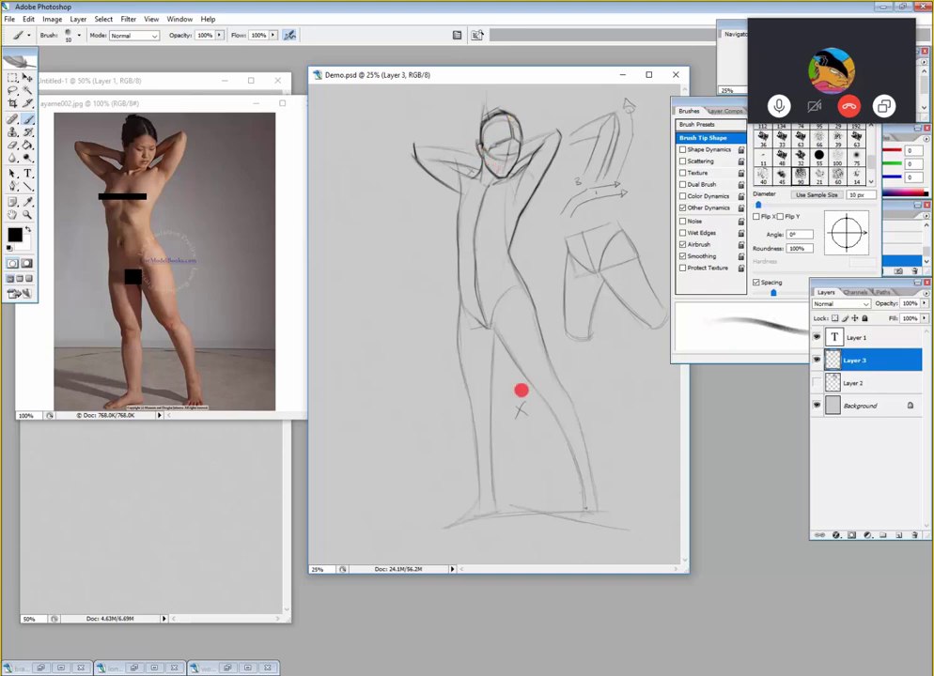
pyautogui.press('[')
pyautogui.press('[')
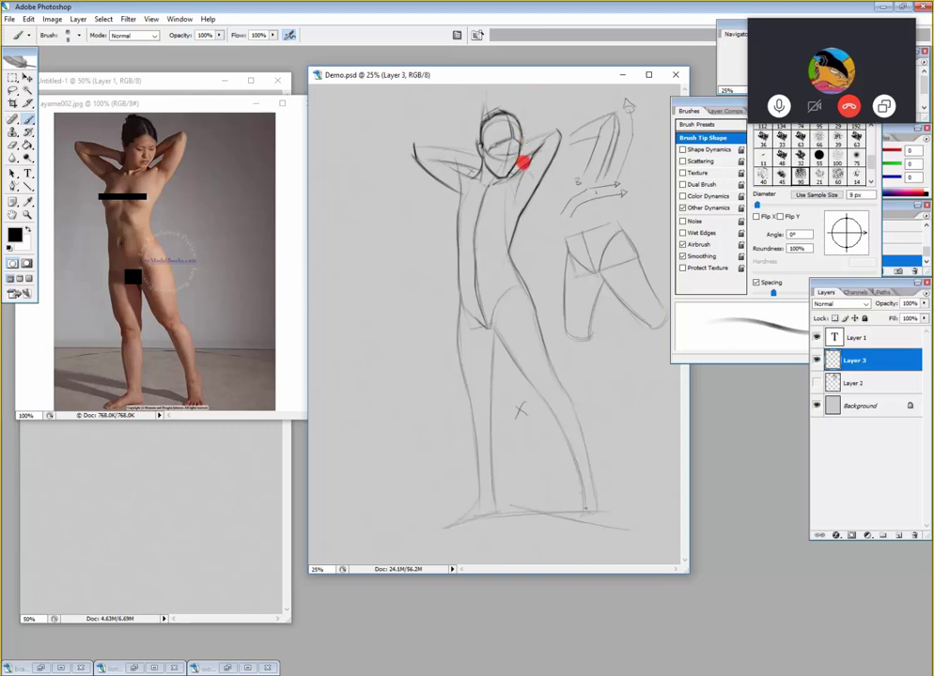
# - Restate the edge of the face where it meets the right-hand forearm, varying the brush around 8 to 9 px
pyautogui.press(']')
pyautogui.press(']')
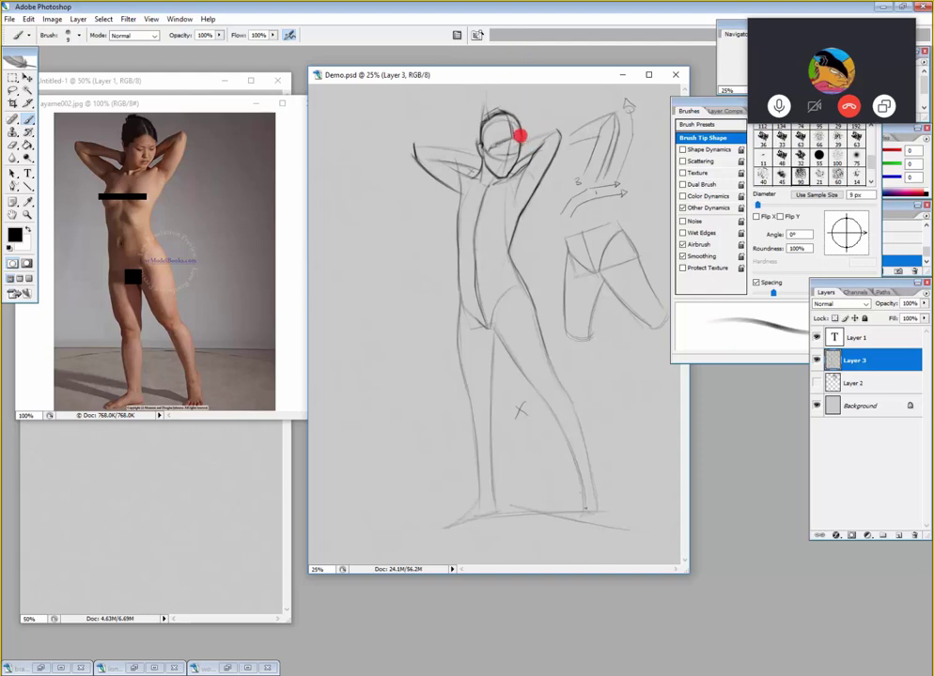
pyautogui.press(']')
pyautogui.press('[')
pyautogui.press('[')
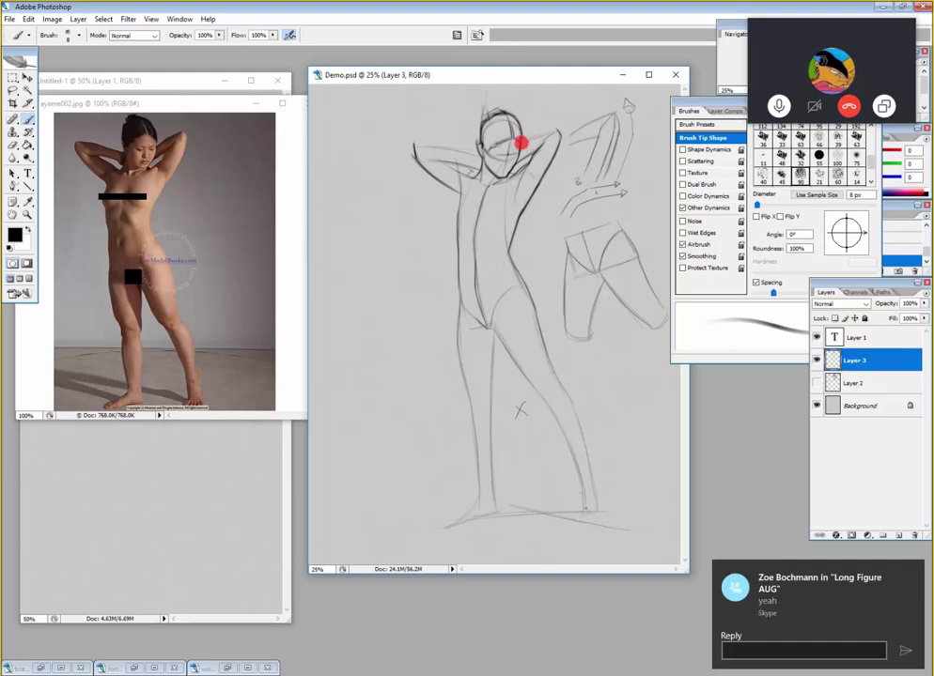
pyautogui.press('[')
pyautogui.press('[')
pyautogui.press('[')
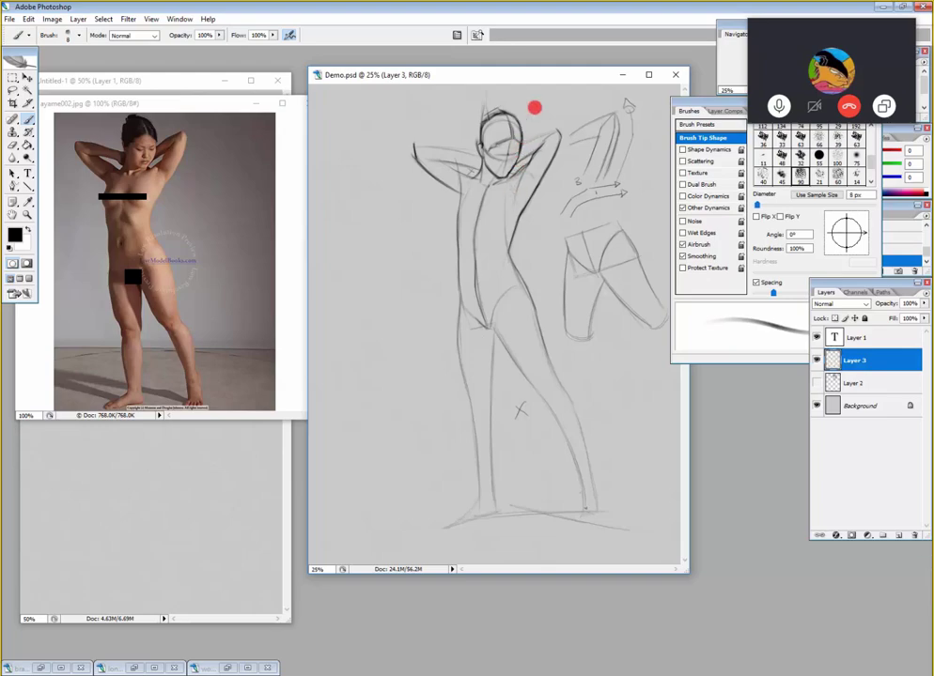
# - Darken the right-hand forearm's upper contour from the head out to the elbow with the brush at 9 px
pyautogui.press(']')
pyautogui.press(']')
pyautogui.press(']')
pyautogui.press(']')
pyautogui.press(']')
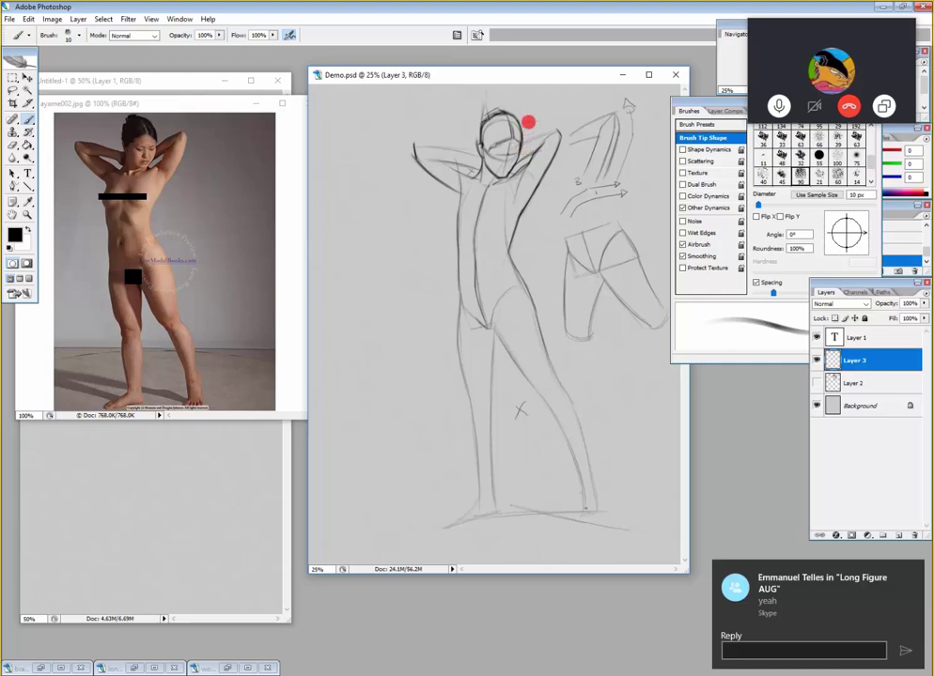
pyautogui.press('[')
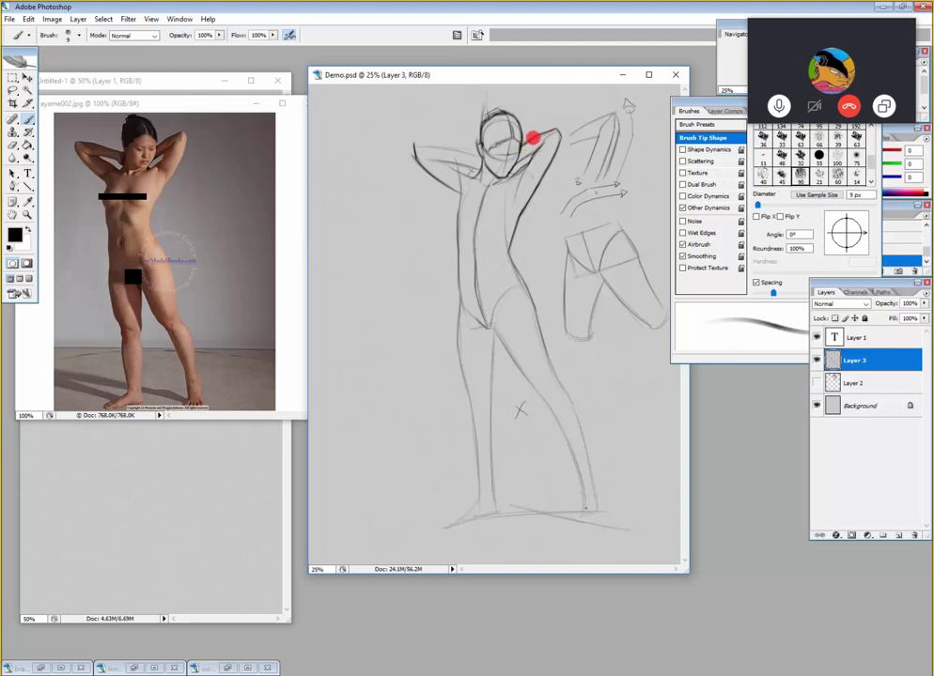
pyautogui.moveTo(554, 132); pyautogui.dragTo(564, 151)
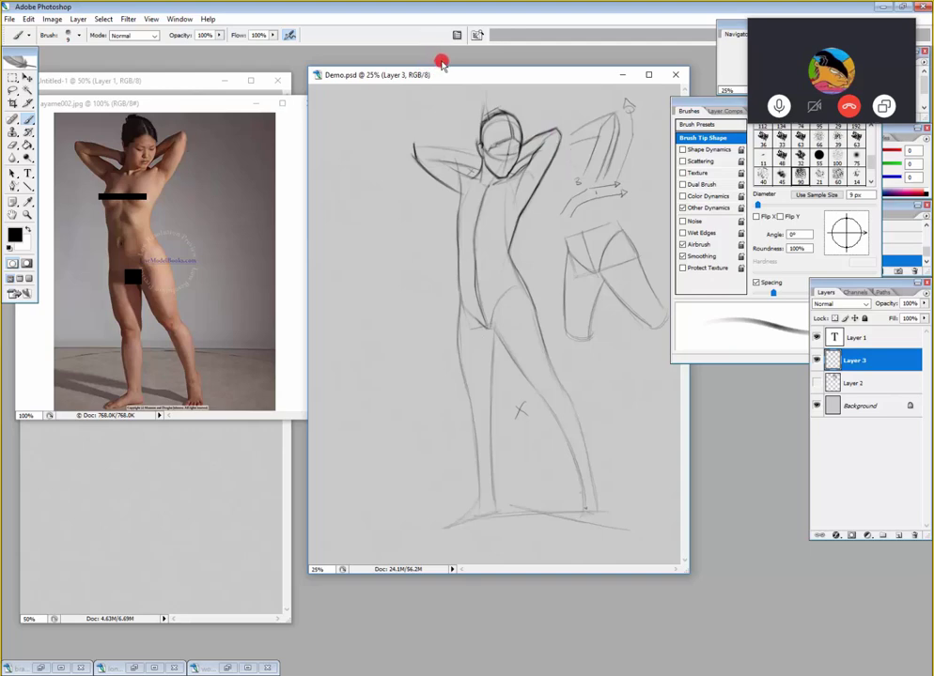
# - Reinforce the right-hand elbow corner, reducing the brush from 20 px to 7 px
pyautogui.press(']')
pyautogui.press(']')
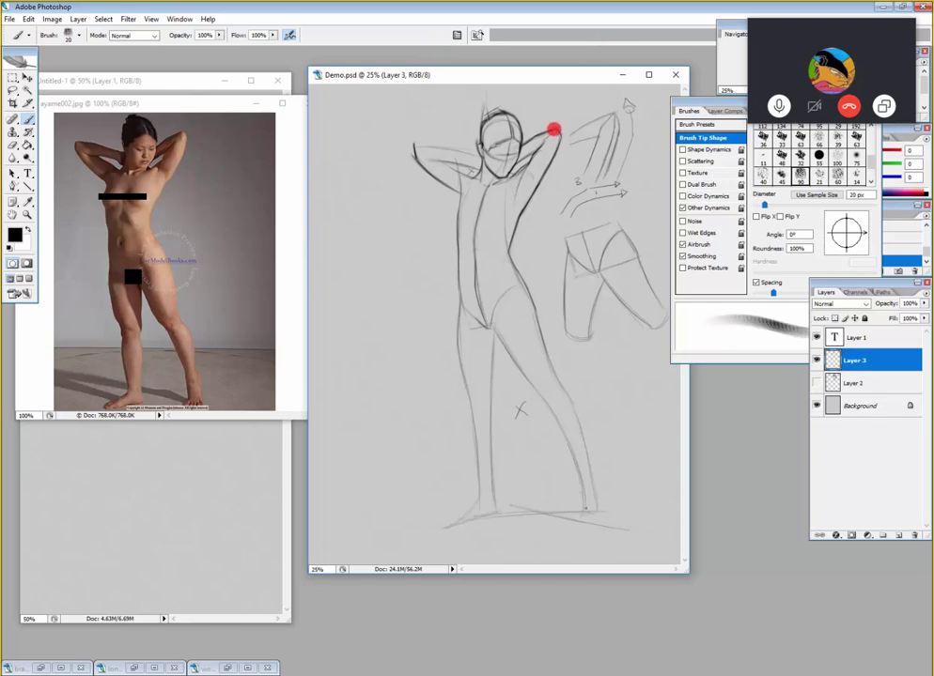
pyautogui.press('[')
pyautogui.press('[')
pyautogui.press('[')
pyautogui.press('[')
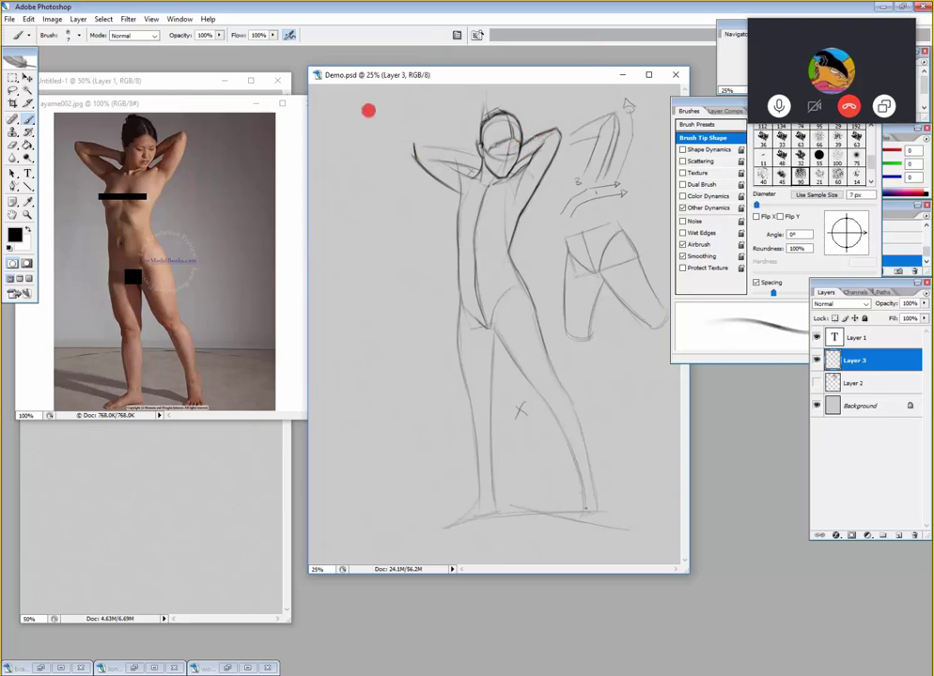
# - Darken the left-hand forearm from the elbow to the head, bringing the brush from 9 px down to 7 px
pyautogui.press(']')
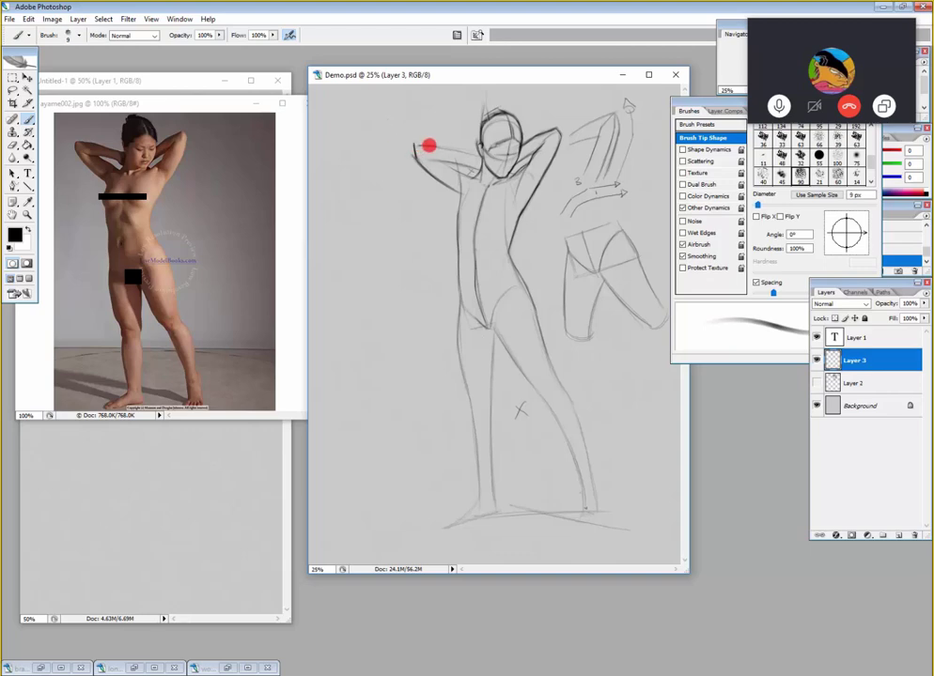
pyautogui.press('[')
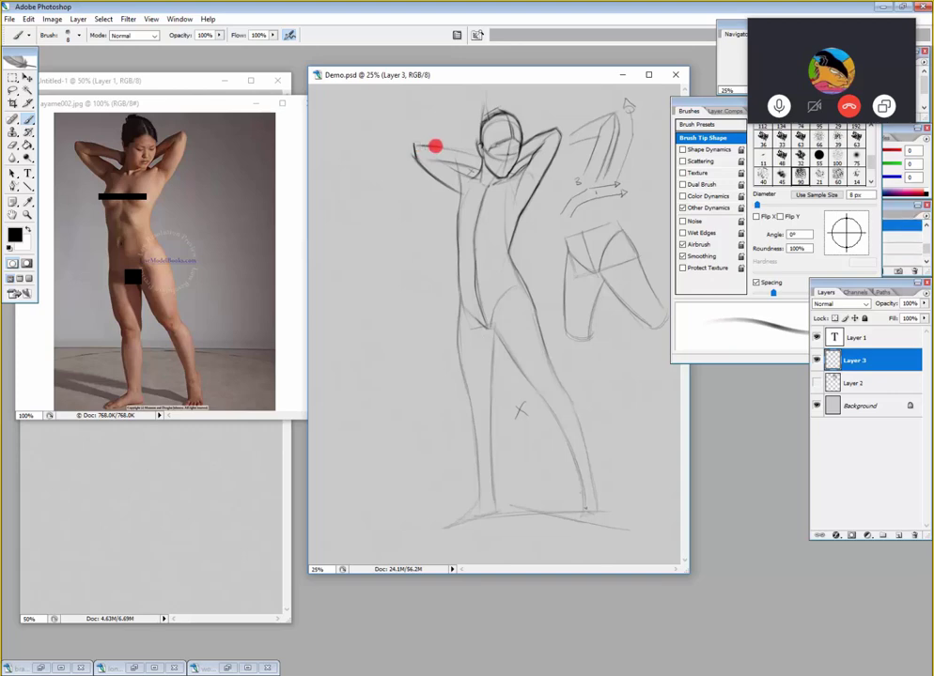
pyautogui.press('[')
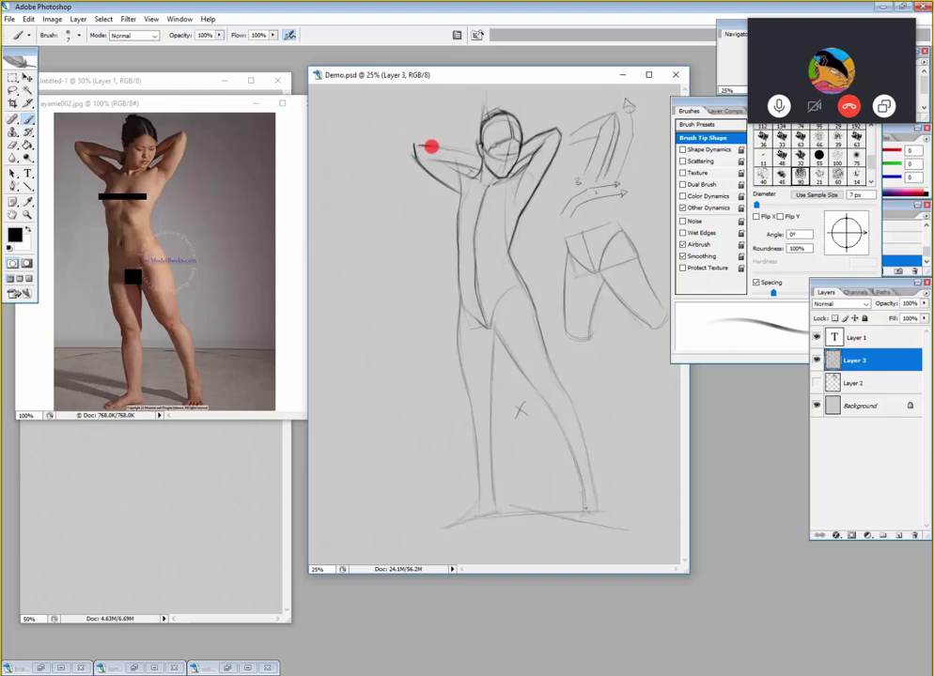
pyautogui.moveTo(435, 147); pyautogui.dragTo(464, 154)
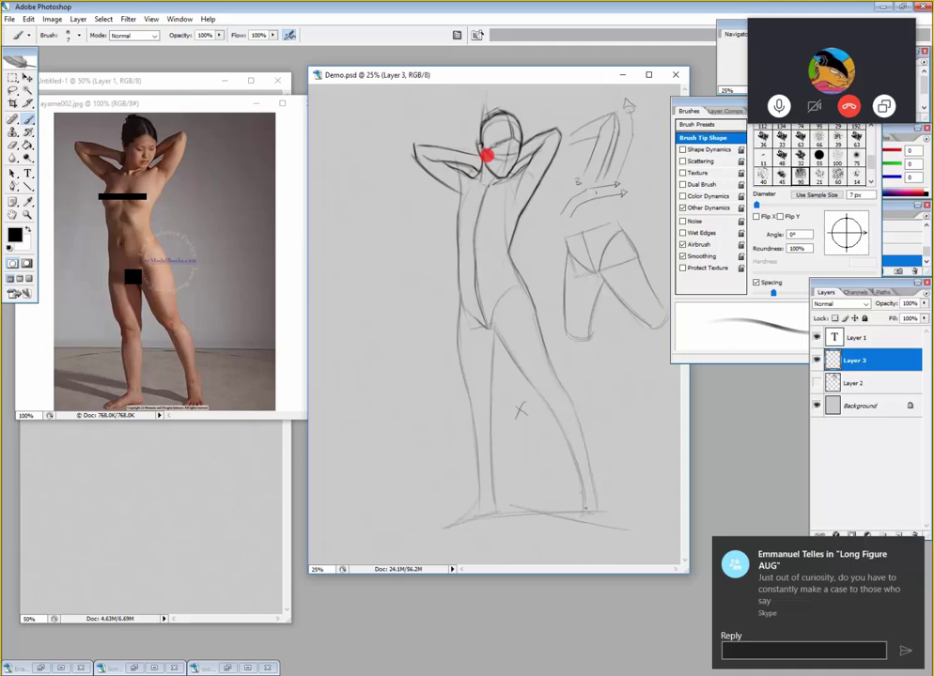
# - Minimize Photoshop to read the latest question in the Long Figure AUG chat in Skype and return to the drawing
pyautogui.click(870, 594)
pyautogui.click(886, 8)
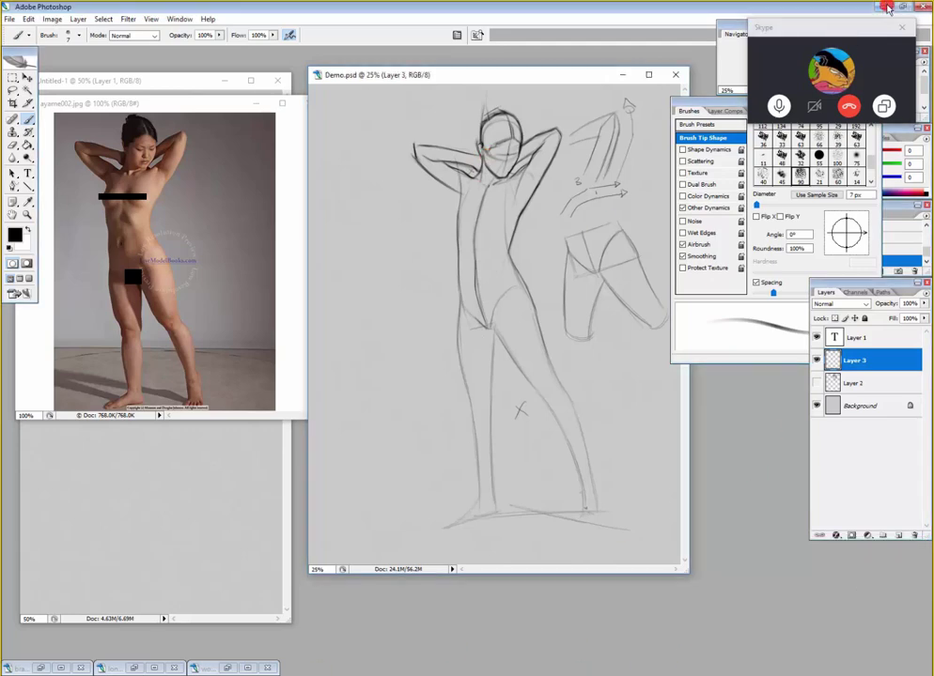
pyautogui.click(886, 8)
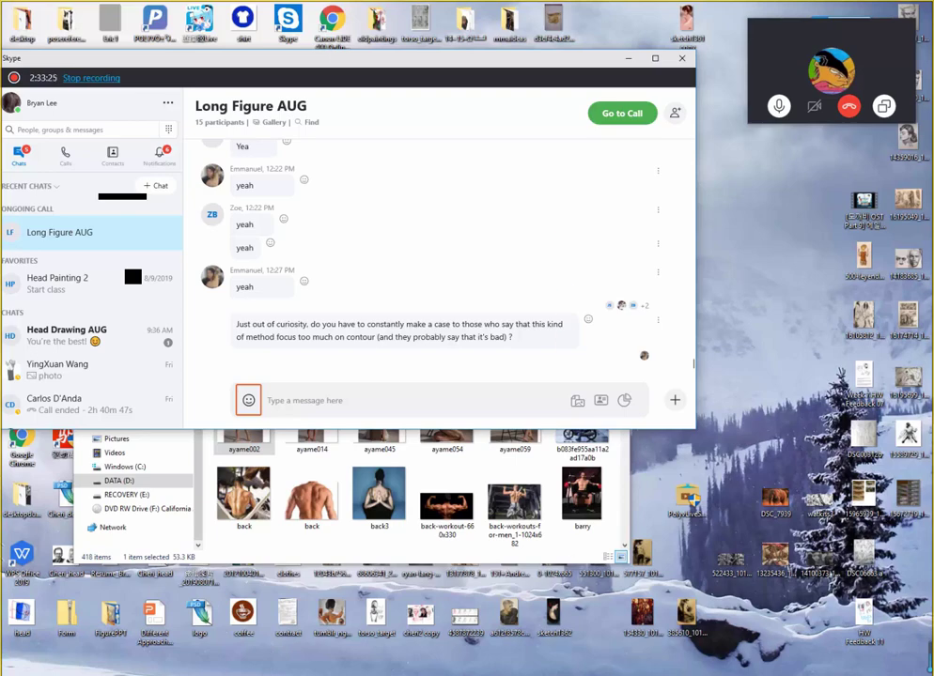
pyautogui.hotkey('alt', 'Tab')
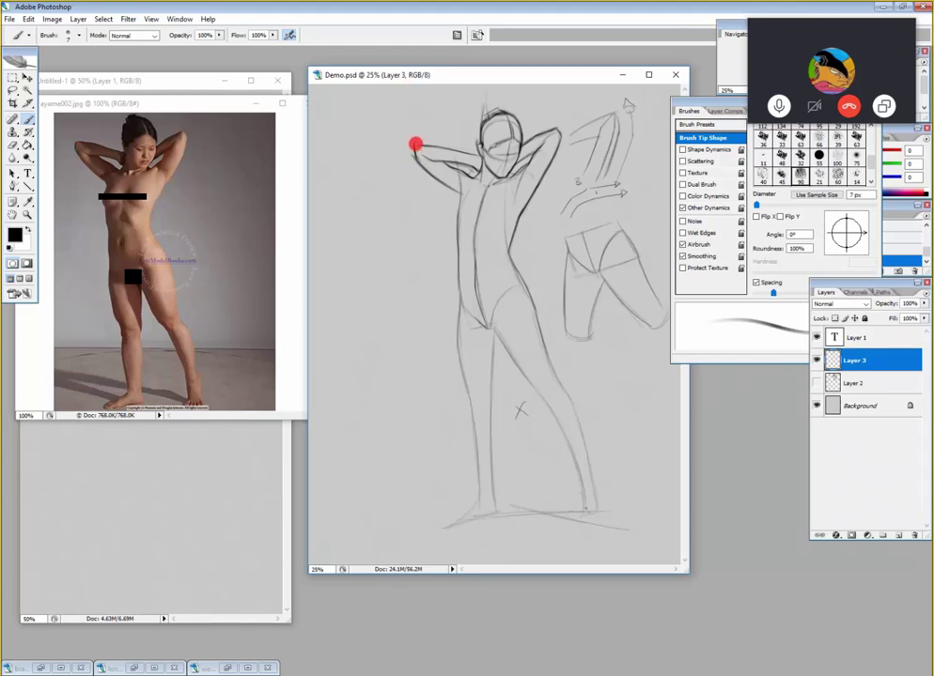
# - Square off the left-hand elbow corner and darken the underside of that upper arm with the 7 px brush
pyautogui.press('Tab')
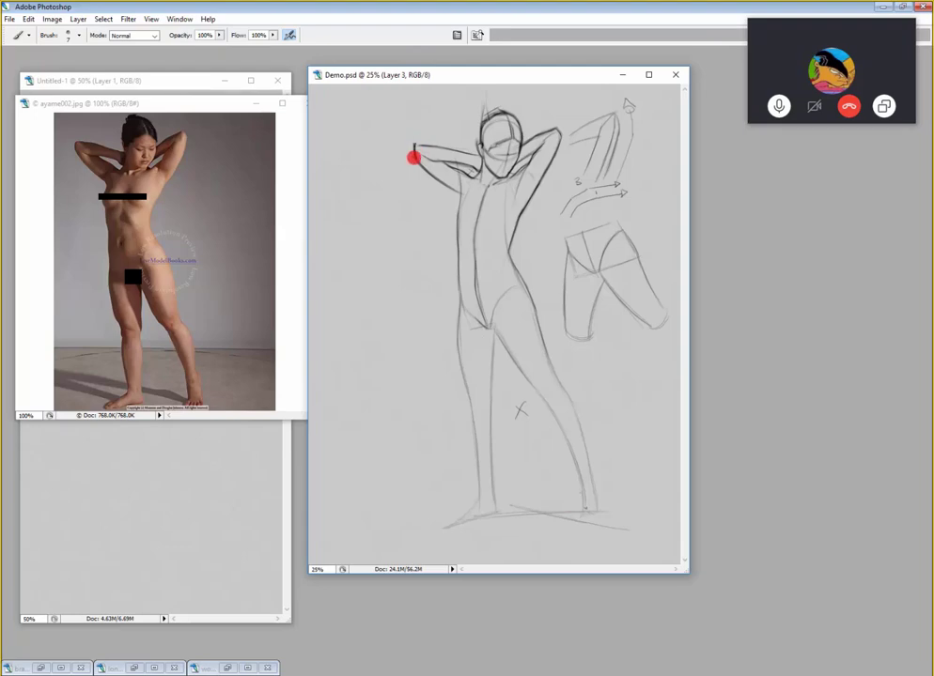
pyautogui.moveTo(417, 147); pyautogui.dragTo(435, 145)
pyautogui.press('e')
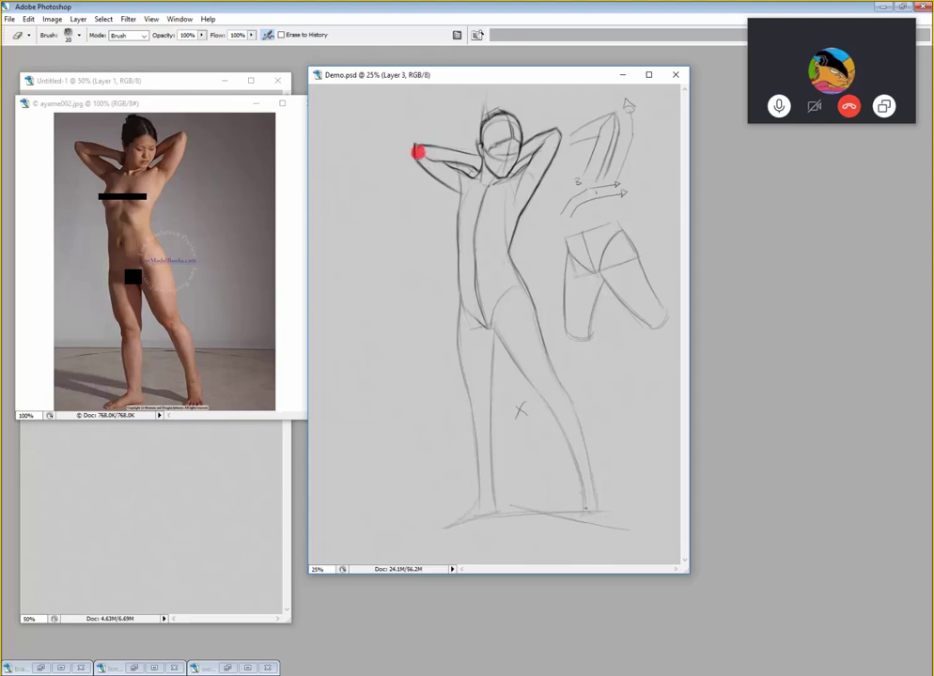
pyautogui.press('b')
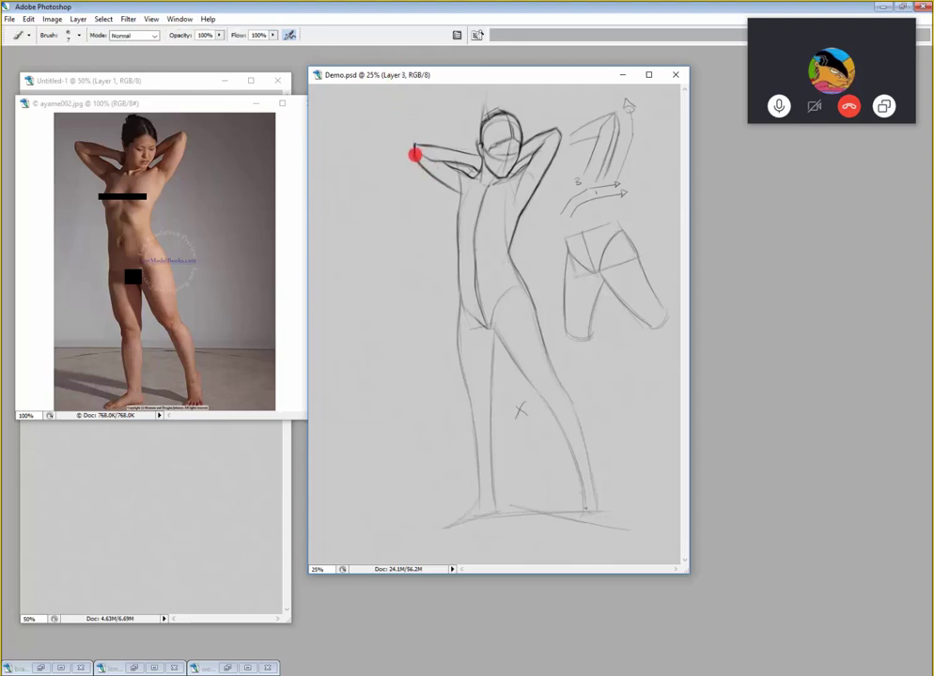
pyautogui.moveTo(413, 150); pyautogui.dragTo(448, 181)
pyautogui.moveTo(356, 100)
pyautogui.mouseDown()
pyautogui.moveTo(366, 191)
pyautogui.moveTo(393, 284)
pyautogui.mouseUp()
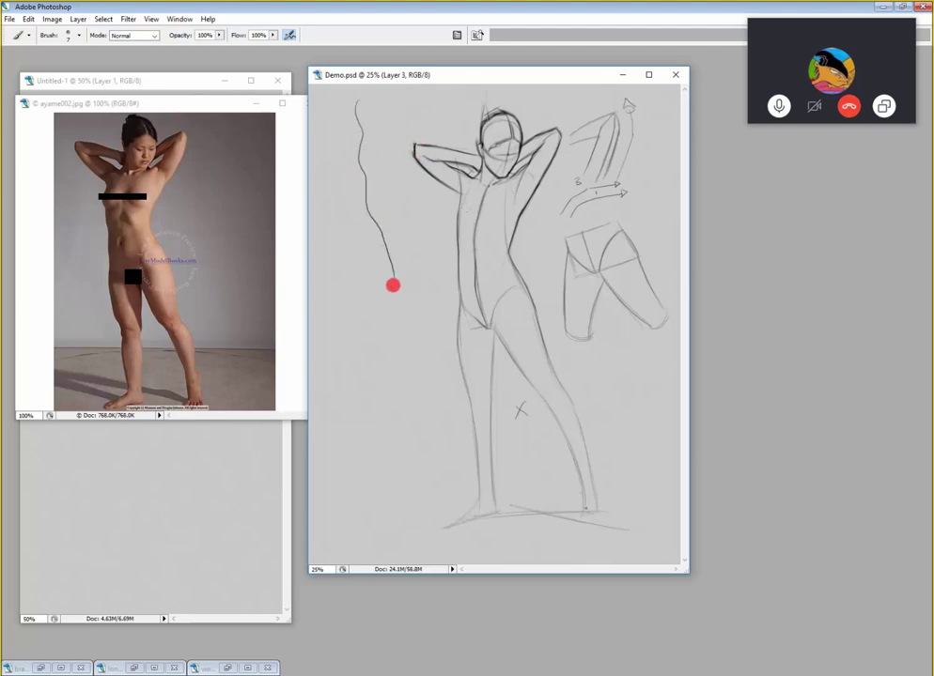
pyautogui.hotkey('ctrl', 'z')
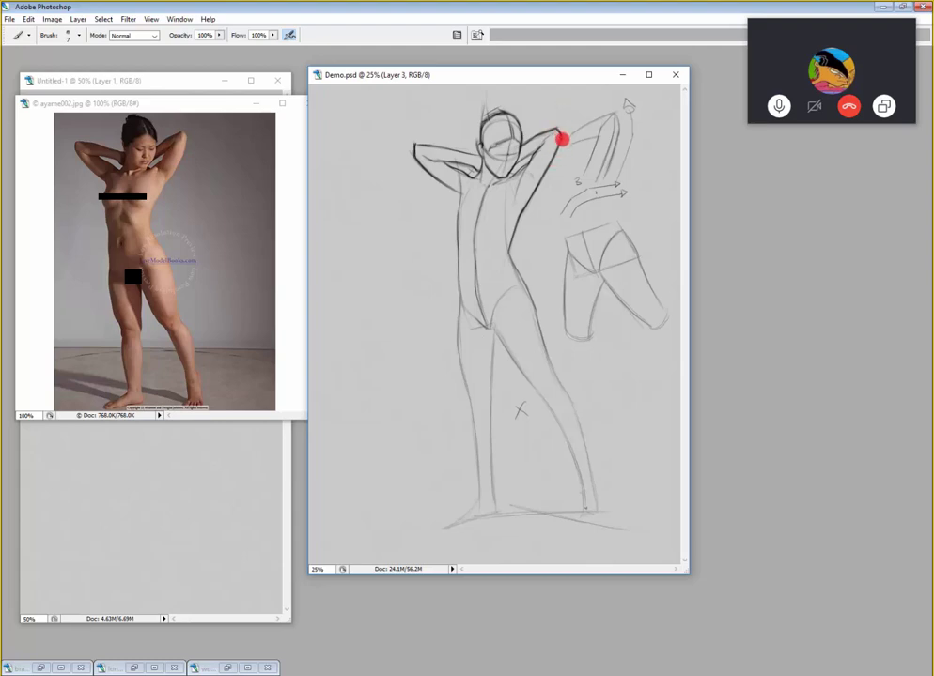
# - Clean up the right-hand elbow with the eraser and redraw its corner with the 7 px brush
pyautogui.press('e')
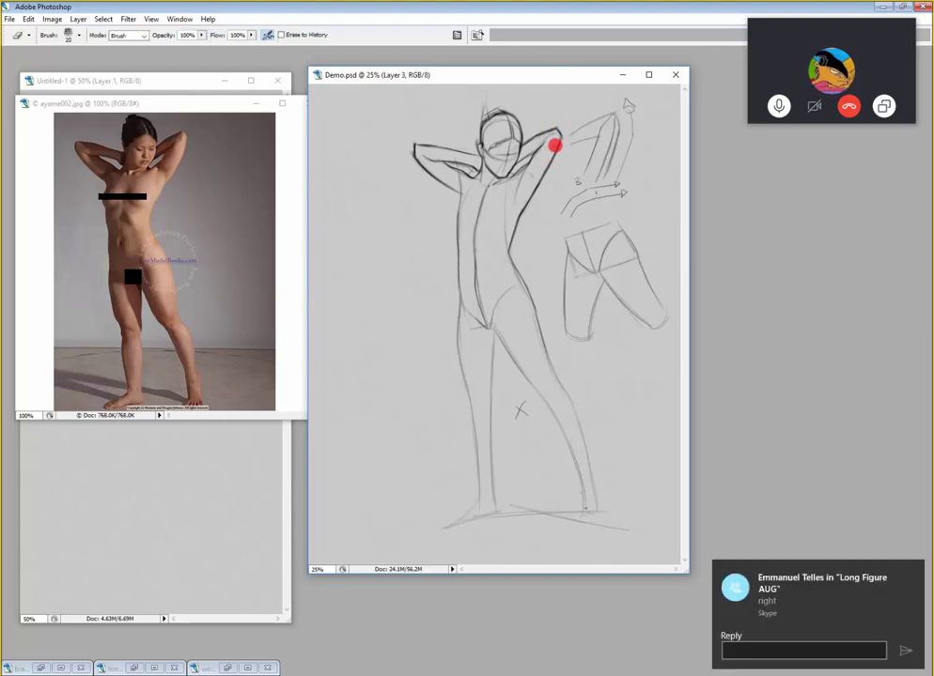
pyautogui.press(']')
pyautogui.press('b')
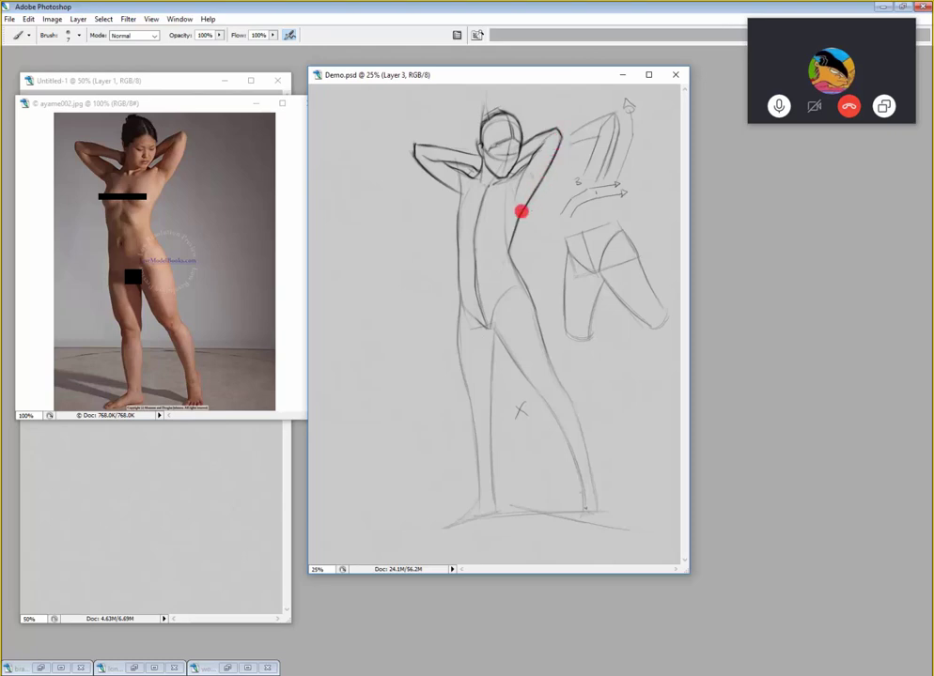
# - Add a new layer above Layer 2 and set the sampled brush tip to 90 px with 1% spacing
pyautogui.press('Tab')
pyautogui.click(859, 385)
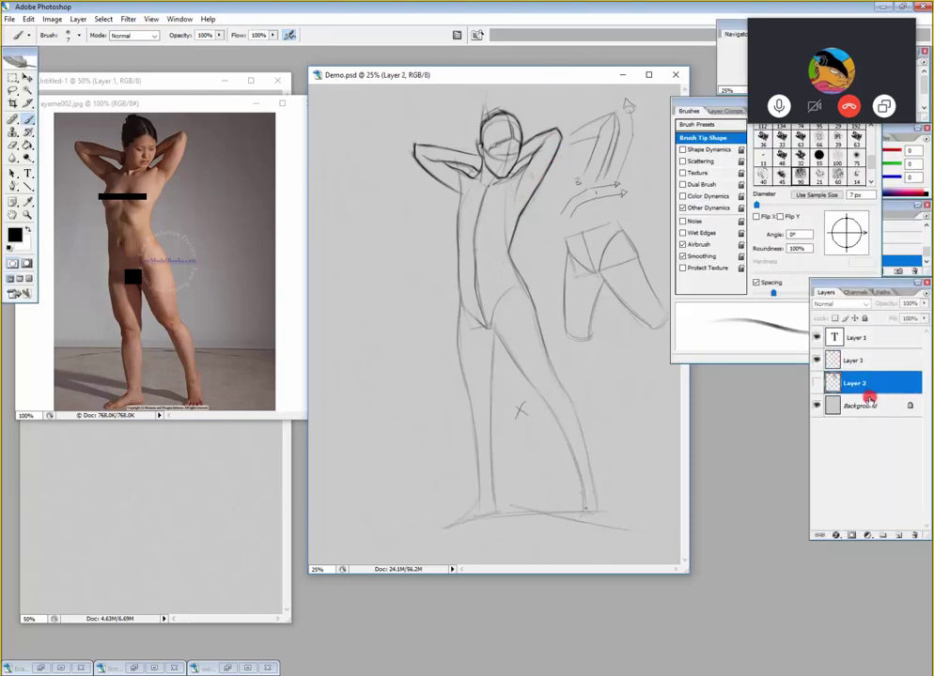
pyautogui.click(897, 535)
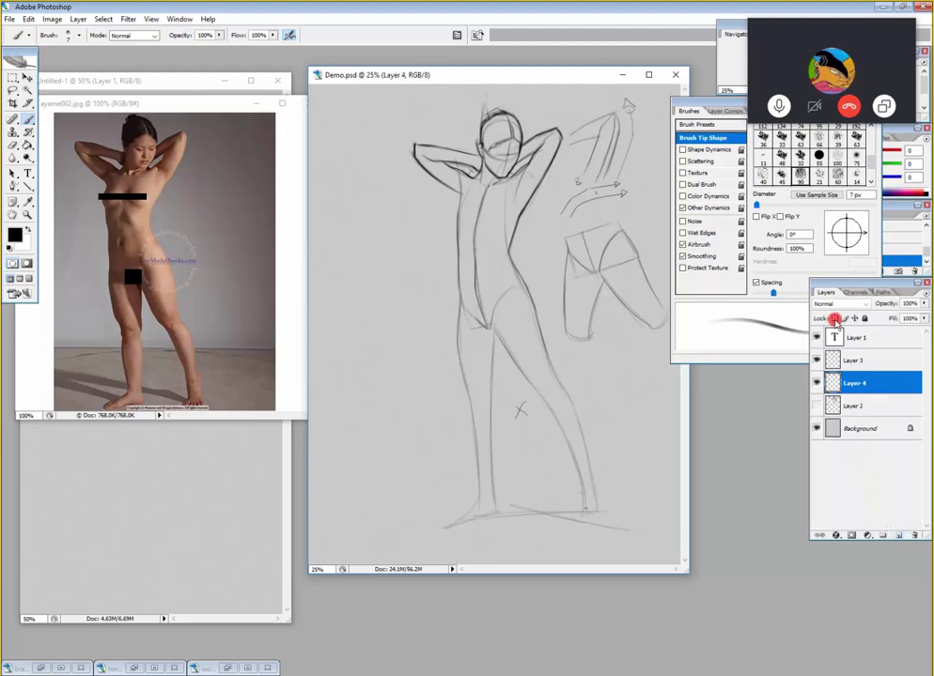
pyautogui.click(800, 174)
pyautogui.moveTo(797, 293); pyautogui.dragTo(753, 293)
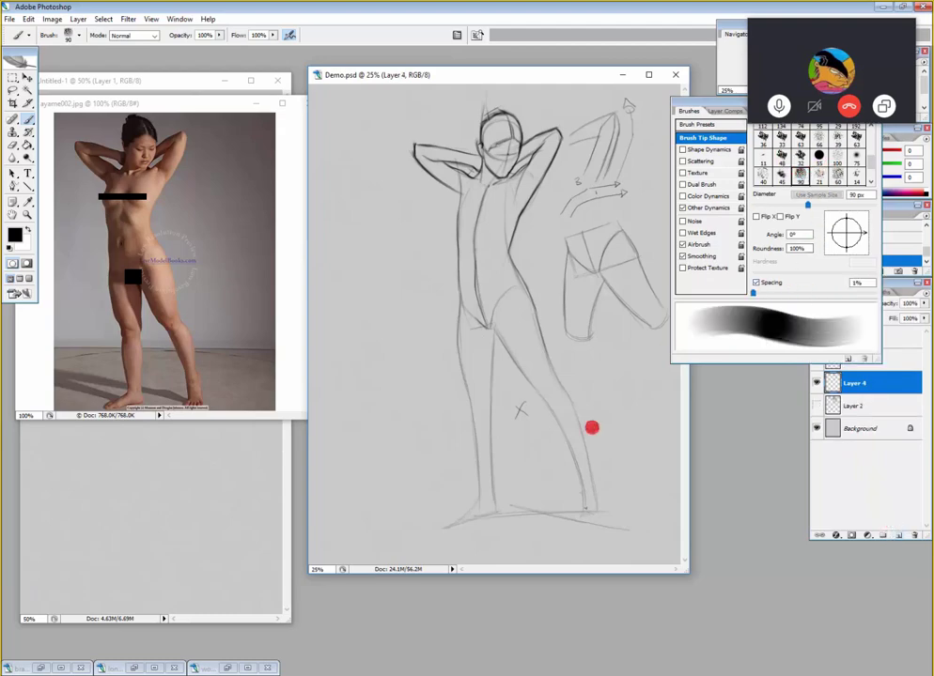
# - Paint a head-and-shoulders silhouette in mid grey (RGB 168) in the empty space beside the figure, using a brush down to 60 px
pyautogui.click(14, 235)
pyautogui.moveTo(277, 502); pyautogui.dragTo(239, 495)
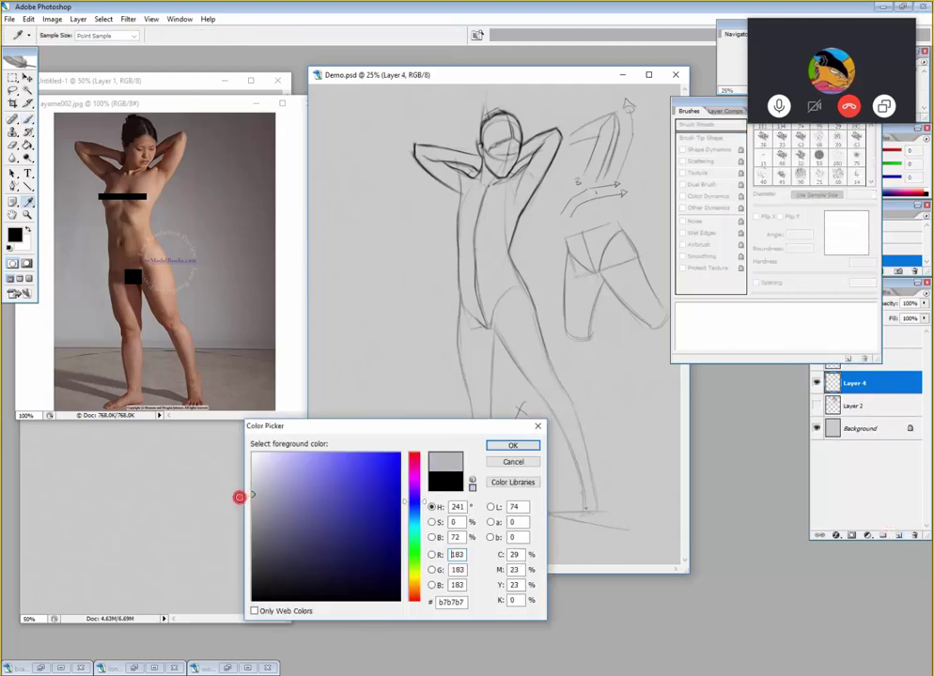
pyautogui.click(529, 443)
pyautogui.press('Tab')
pyautogui.press('Tab')
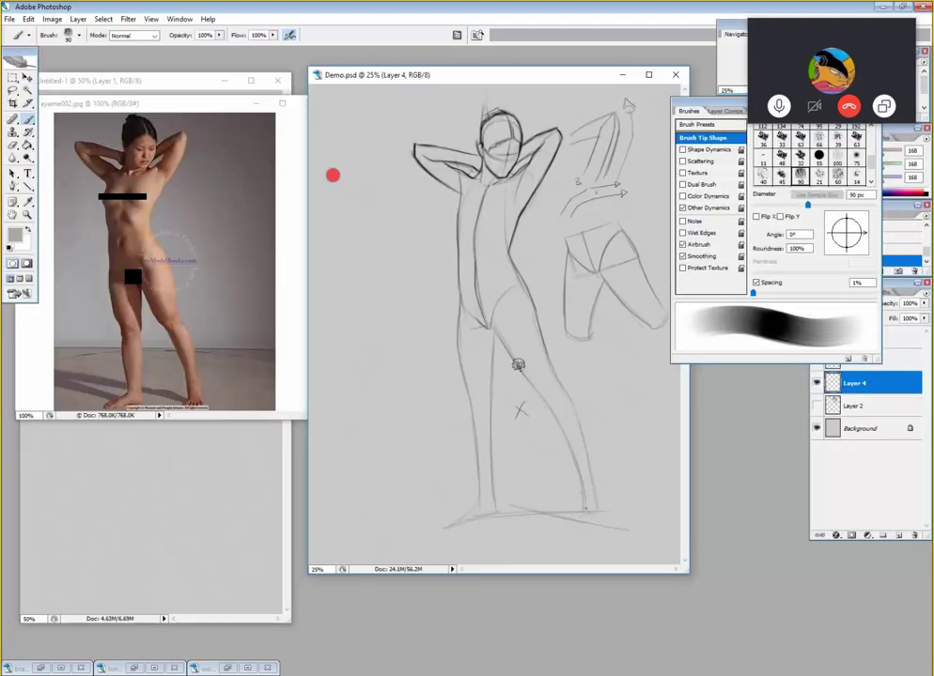
pyautogui.press('Tab')
pyautogui.moveTo(346, 225)
pyautogui.mouseDown()
pyautogui.moveTo(361, 266)
pyautogui.moveTo(355, 227)
pyautogui.moveTo(366, 265)
pyautogui.moveTo(360, 223)
pyautogui.moveTo(351, 263)
pyautogui.moveTo(365, 238)
pyautogui.moveTo(357, 218)
pyautogui.moveTo(352, 225)
pyautogui.moveTo(373, 218)
pyautogui.moveTo(366, 273)
pyautogui.moveTo(360, 240)
pyautogui.moveTo(336, 247)
pyautogui.moveTo(340, 262)
pyautogui.moveTo(383, 246)
pyautogui.moveTo(380, 258)
pyautogui.moveTo(380, 240)
pyautogui.moveTo(346, 228)
pyautogui.moveTo(352, 269)
pyautogui.moveTo(365, 271)
pyautogui.moveTo(354, 258)
pyautogui.moveTo(367, 229)
pyautogui.moveTo(375, 255)
pyautogui.moveTo(349, 229)
pyautogui.moveTo(372, 241)
pyautogui.moveTo(346, 293)
pyautogui.moveTo(364, 291)
pyautogui.moveTo(362, 264)
pyautogui.moveTo(373, 299)
pyautogui.moveTo(370, 226)
pyautogui.moveTo(342, 228)
pyautogui.moveTo(361, 225)
pyautogui.moveTo(371, 264)
pyautogui.moveTo(321, 294)
pyautogui.moveTo(350, 278)
pyautogui.moveTo(388, 289)
pyautogui.moveTo(387, 299)
pyautogui.moveTo(326, 303)
pyautogui.moveTo(355, 334)
pyautogui.moveTo(352, 315)
pyautogui.moveTo(363, 312)
pyautogui.moveTo(371, 335)
pyautogui.moveTo(378, 318)
pyautogui.moveTo(376, 345)
pyautogui.moveTo(332, 321)
pyautogui.moveTo(359, 353)
pyautogui.moveTo(379, 320)
pyautogui.mouseUp()
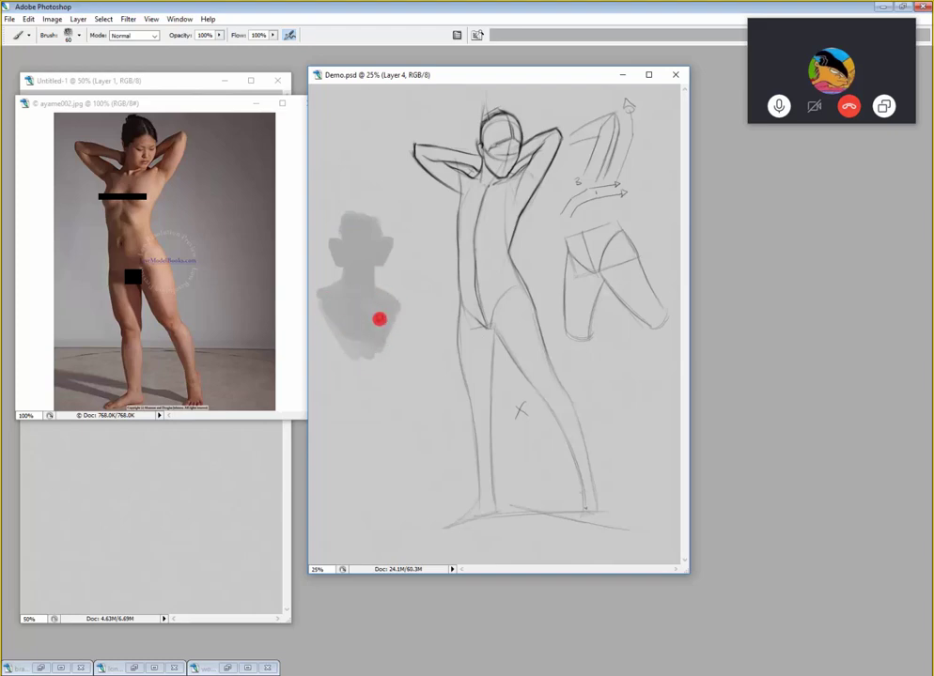
# - Shape the top of the silhouette's head with the 60 px brush and the 50 px eraser
pyautogui.press('Tab')
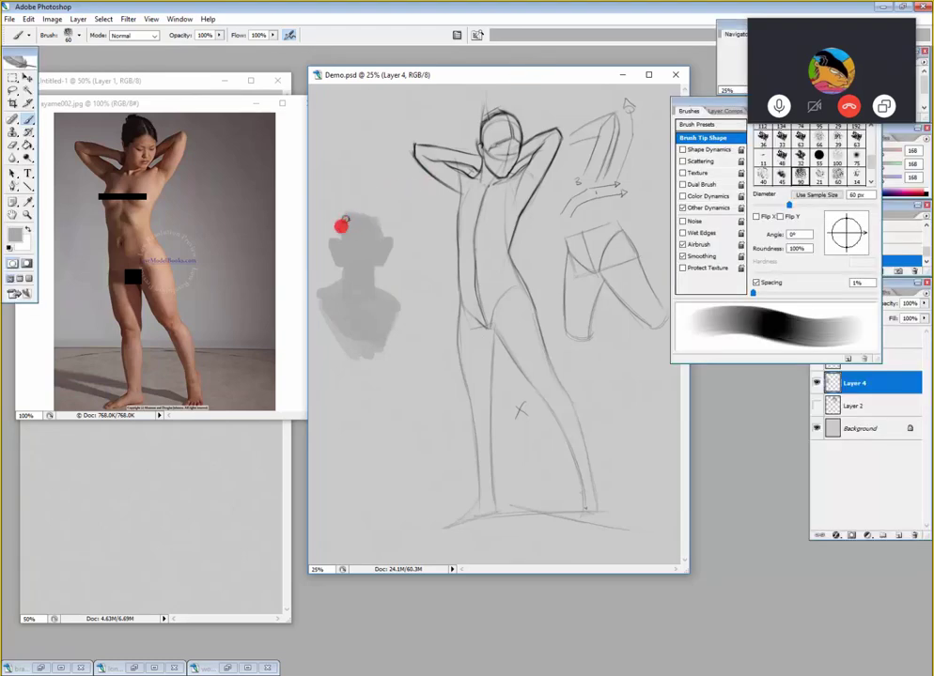
pyautogui.moveTo(369, 218)
pyautogui.mouseDown()
pyautogui.moveTo(356, 233)
pyautogui.moveTo(361, 216)
pyautogui.moveTo(379, 237)
pyautogui.moveTo(377, 228)
pyautogui.mouseUp()
pyautogui.press('e')
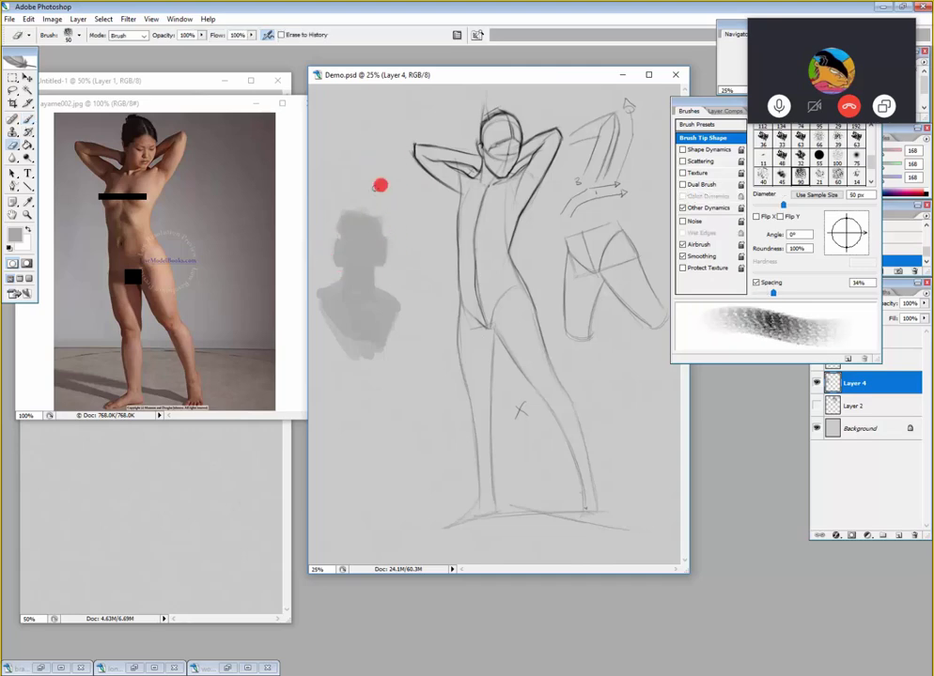
# - Even out the silhouette's face and neck in grey RGB 168 with the 60 px eraser and brush
pyautogui.click(29, 202)
pyautogui.click(14, 234)
pyautogui.click(512, 446)
pyautogui.press('Tab')
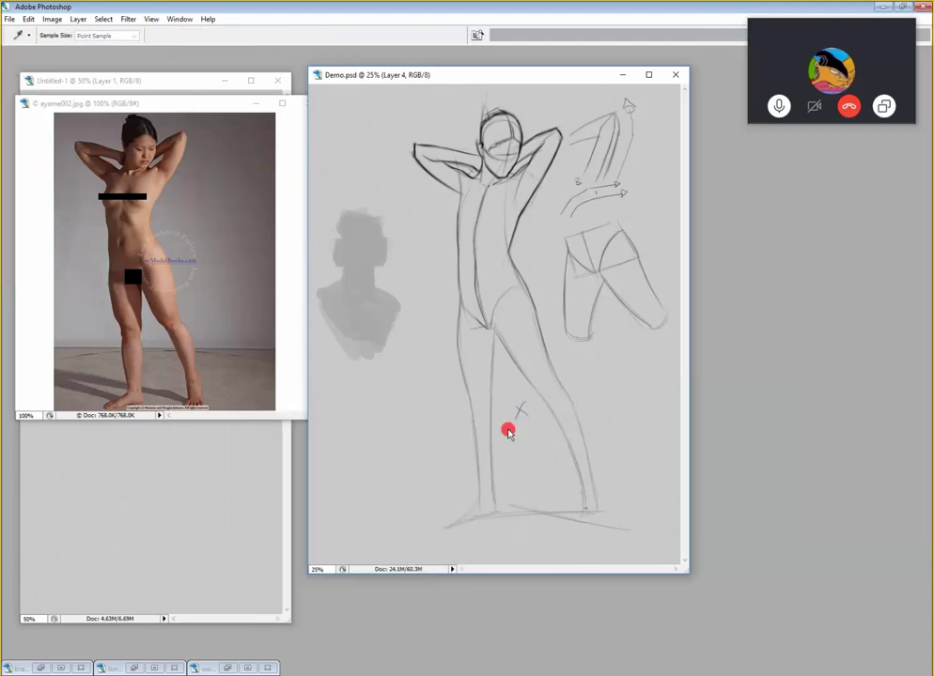
pyautogui.press('e')
pyautogui.press('Tab')
pyautogui.press('Tab')
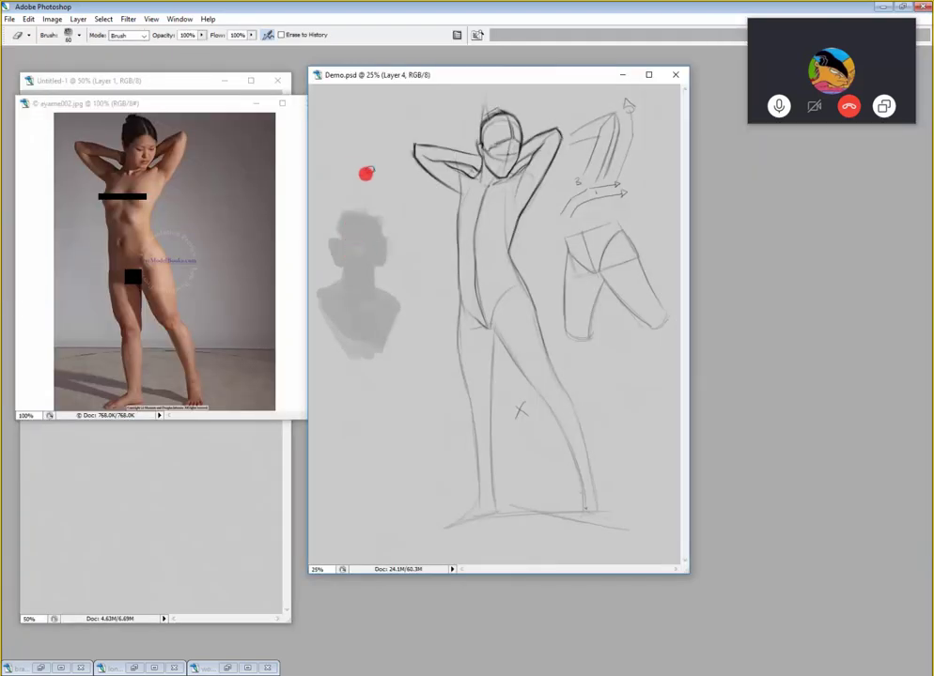
pyautogui.press('b')
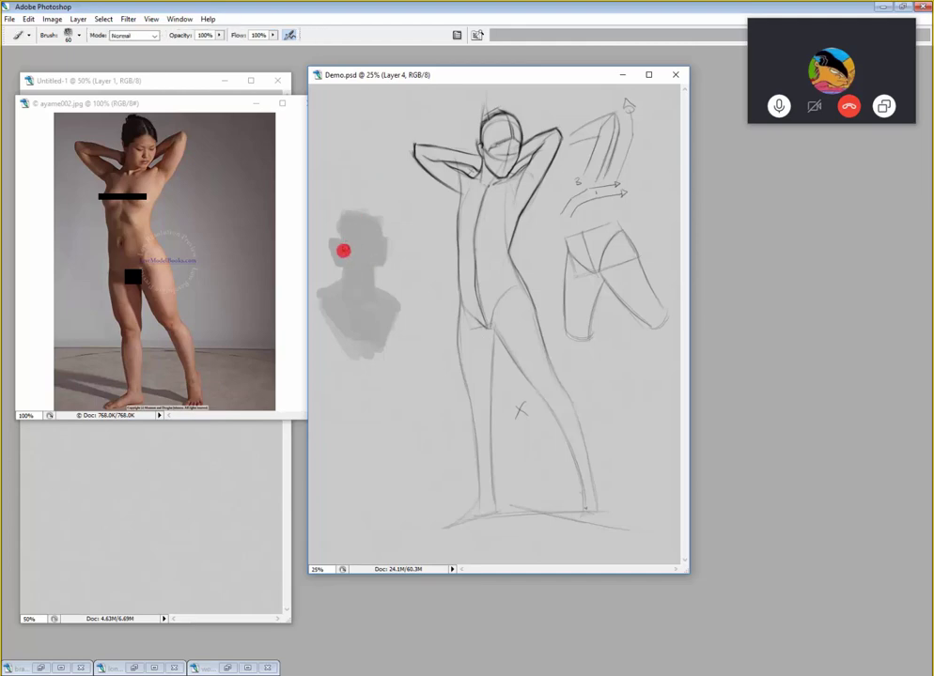
pyautogui.moveTo(369, 250)
pyautogui.mouseDown()
pyautogui.moveTo(351, 277)
pyautogui.moveTo(344, 232)
pyautogui.moveTo(361, 272)
pyautogui.moveTo(372, 238)
pyautogui.moveTo(374, 266)
pyautogui.moveTo(380, 253)
pyautogui.moveTo(371, 287)
pyautogui.moveTo(340, 255)
pyautogui.moveTo(346, 287)
pyautogui.mouseUp()
pyautogui.press('Tab')
pyautogui.click(16, 238)
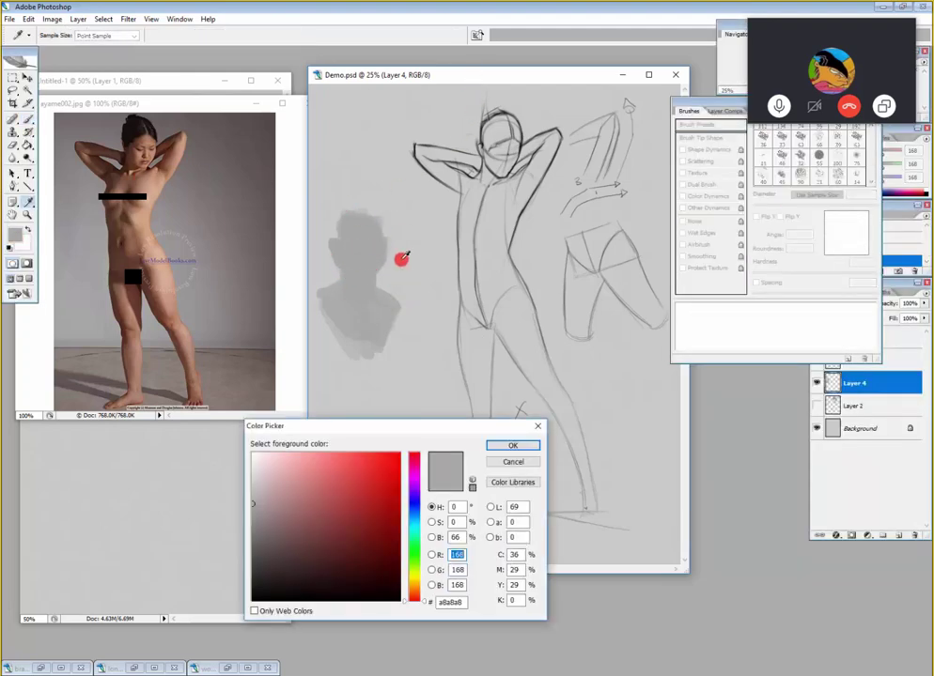
pyautogui.click(252, 455)
pyautogui.click(498, 446)
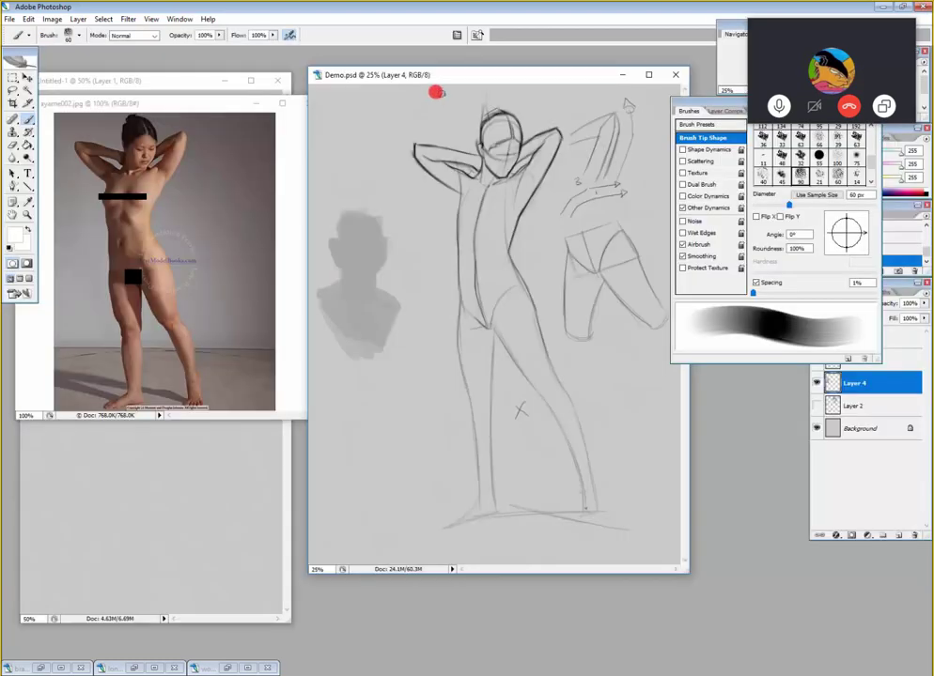
# - Set the foreground colour to dark grey (RGB 74) and paint the silhouette's left-hand sideburn
pyautogui.click(20, 233)
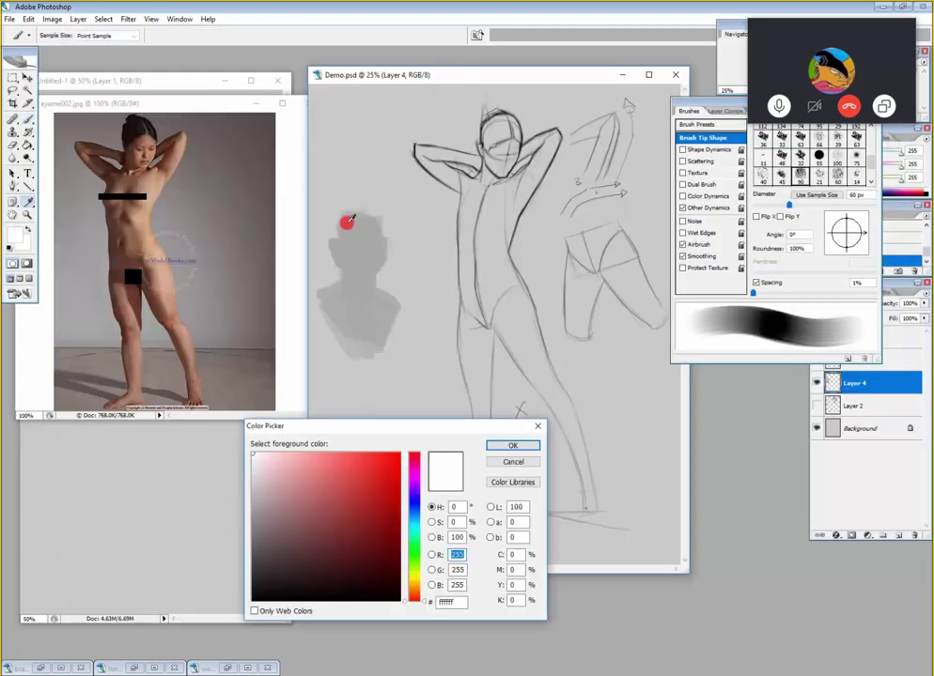
pyautogui.moveTo(293, 496); pyautogui.dragTo(244, 555)
pyautogui.click(521, 447)
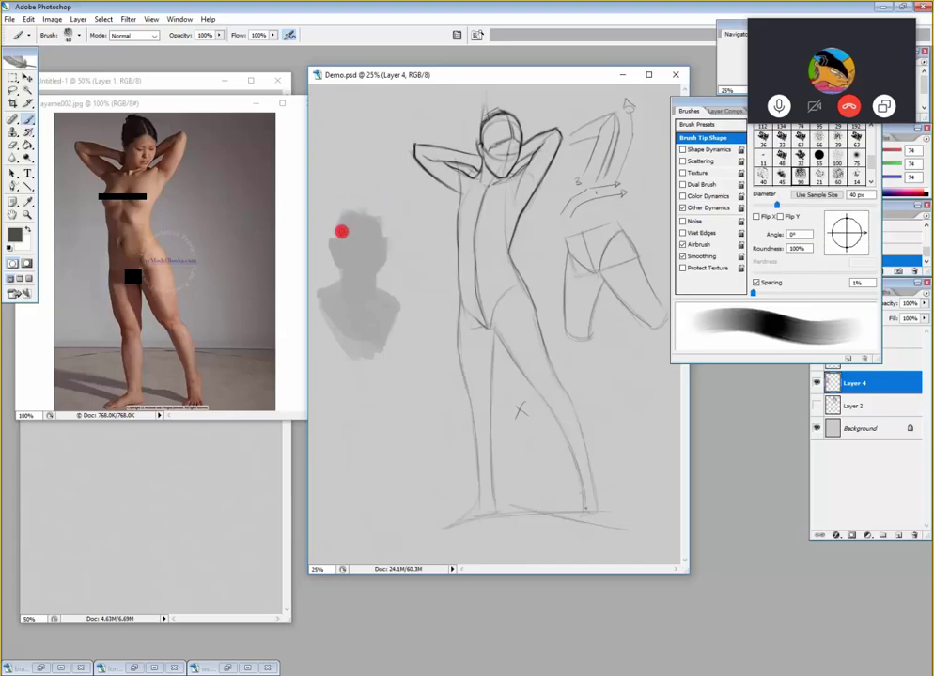
pyautogui.press('Tab')
pyautogui.moveTo(341, 238); pyautogui.dragTo(344, 249)
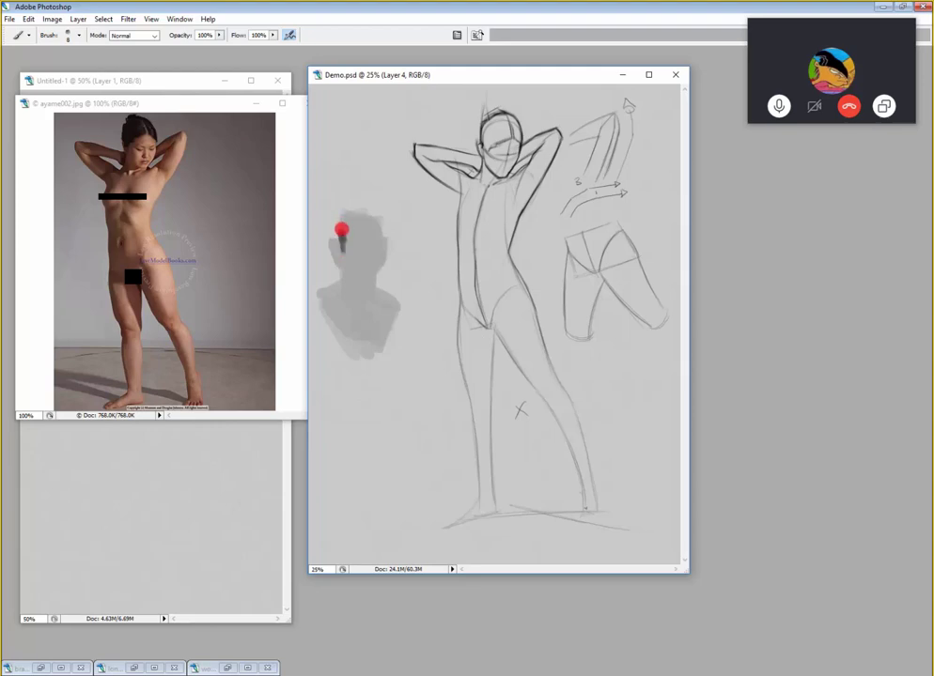
# - Paint the hair mass across the top of the silhouette's head, enlarging the brush from 8 px to 40 px
pyautogui.press(']')
pyautogui.press(']')
pyautogui.press(']')
pyautogui.press(']')
pyautogui.moveTo(348, 226); pyautogui.dragTo(337, 230)
pyautogui.press(']')
pyautogui.press(']')
pyautogui.press(']')
pyautogui.moveTo(377, 230); pyautogui.dragTo(362, 225)
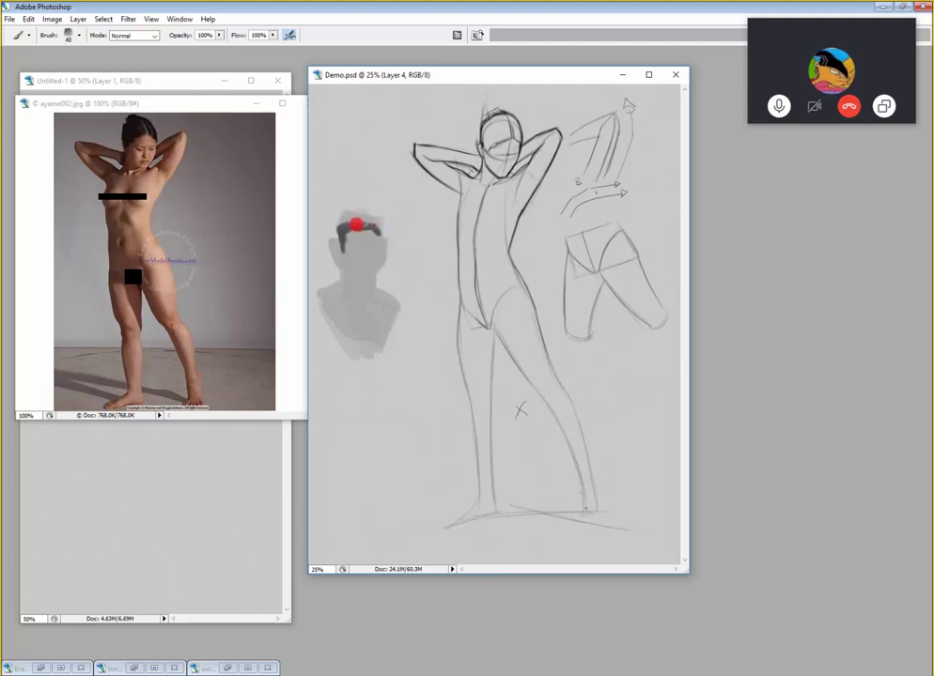
# - Darken the right-hand side of the hair and mark the ears, reducing the brush to 30 px
pyautogui.press('[')
pyautogui.moveTo(373, 218); pyautogui.dragTo(379, 237)
pyautogui.press(']')
pyautogui.press('[')
pyautogui.press('[')
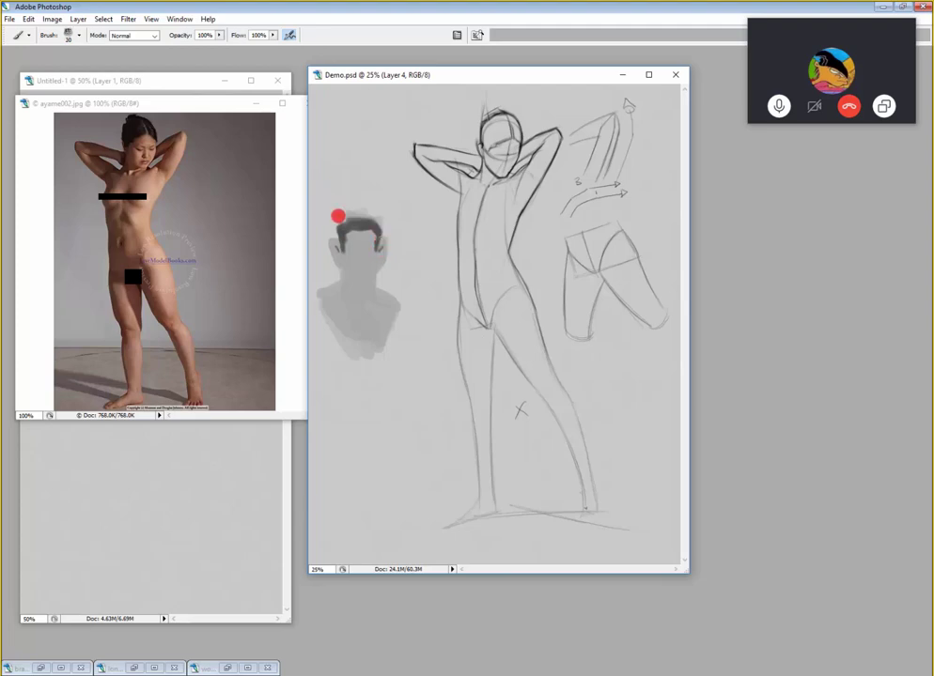
# - Add small dark accents under the jaw on both sides of the portrait's neck with a smaller brush
pyautogui.press('[')
pyautogui.press('[')
pyautogui.press(']')
pyautogui.press('[')
pyautogui.press('[')
# - Paint a slanted dark grey block above the portrait with the brush enlarged to 60 px
pyautogui.press(']')
pyautogui.press(']')
pyautogui.press(']')
pyautogui.press(']')
pyautogui.press(']')
pyautogui.press(']')
pyautogui.moveTo(334, 160)
pyautogui.mouseDown()
pyautogui.moveTo(349, 152)
pyautogui.moveTo(348, 129)
pyautogui.mouseUp()
# - Sharpen the grey block's edges with a 7 px brush and draw arrows pointing at its top and both sides
pyautogui.press('Tab')
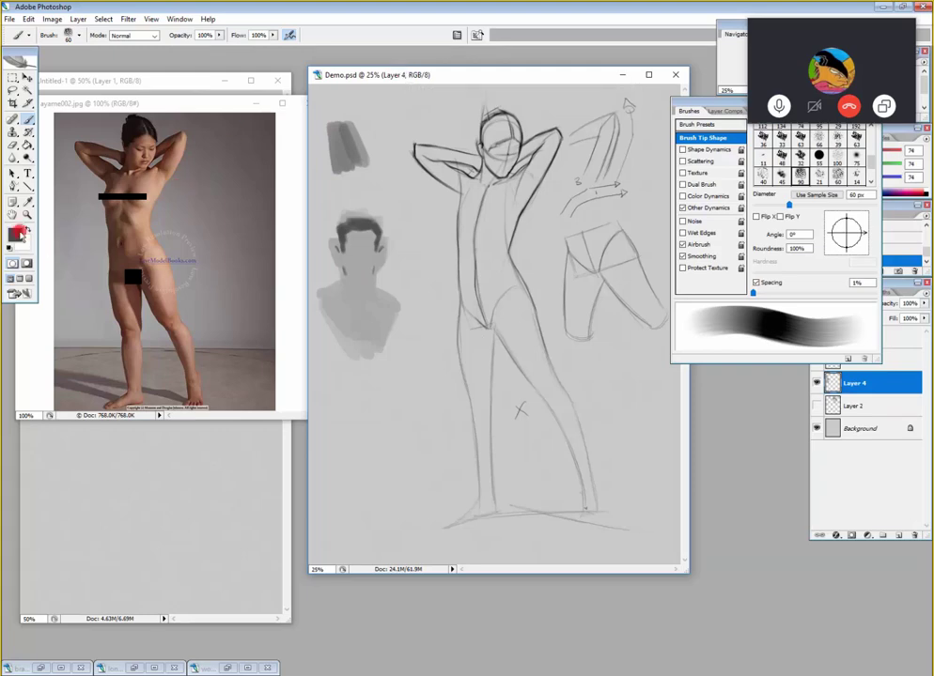
pyautogui.press('[')
pyautogui.press('[')
pyautogui.press('[')
pyautogui.press('[')
pyautogui.press('[')
pyautogui.press('[')
pyautogui.press('[')
pyautogui.press('[')
pyautogui.press('[')
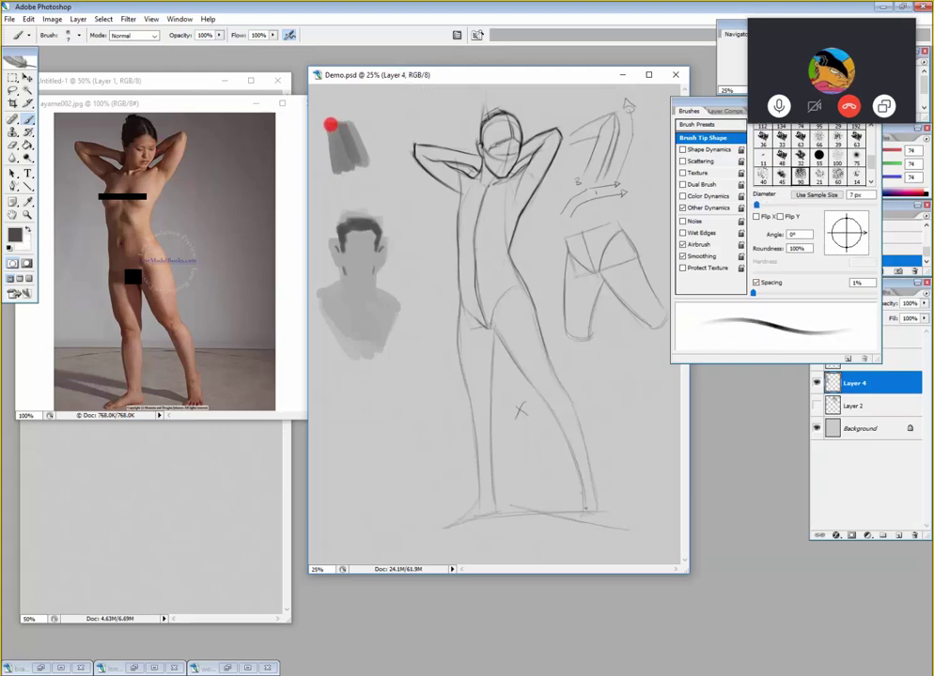
pyautogui.moveTo(328, 125)
pyautogui.mouseDown()
pyautogui.moveTo(332, 174)
pyautogui.moveTo(369, 160)
pyautogui.mouseUp()
# - Define the grey block's lower edge with the 8 px brush and add an arrow pointing up at it
pyautogui.press(']')
pyautogui.press(']')
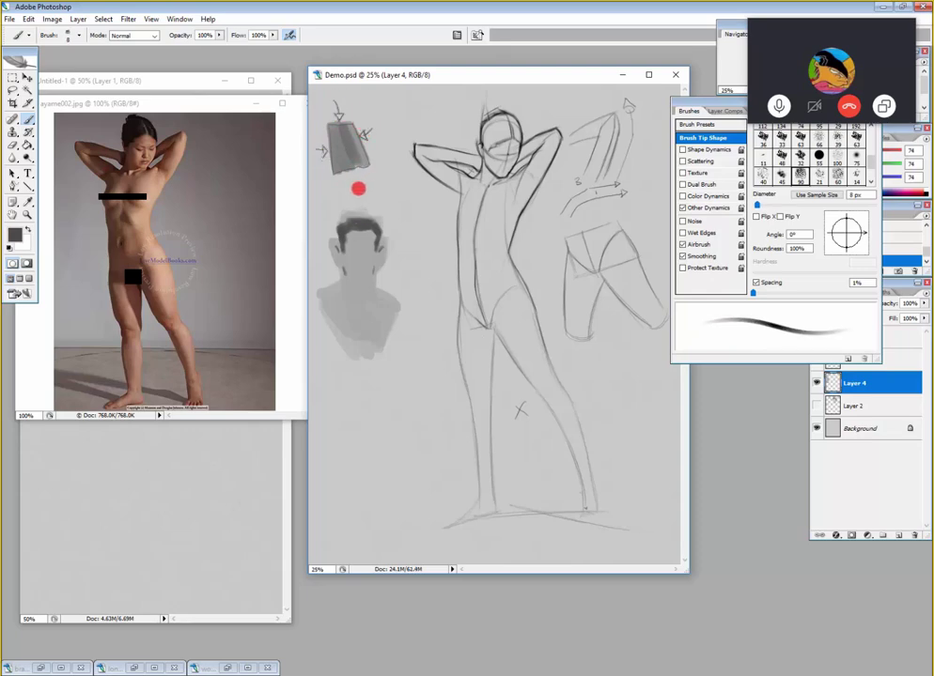
pyautogui.moveTo(359, 187); pyautogui.dragTo(357, 157)
# - Refine the portrait's sideburns and front hairline, varying the brush between 8 px and 20 px
pyautogui.press(']')
pyautogui.press(']')
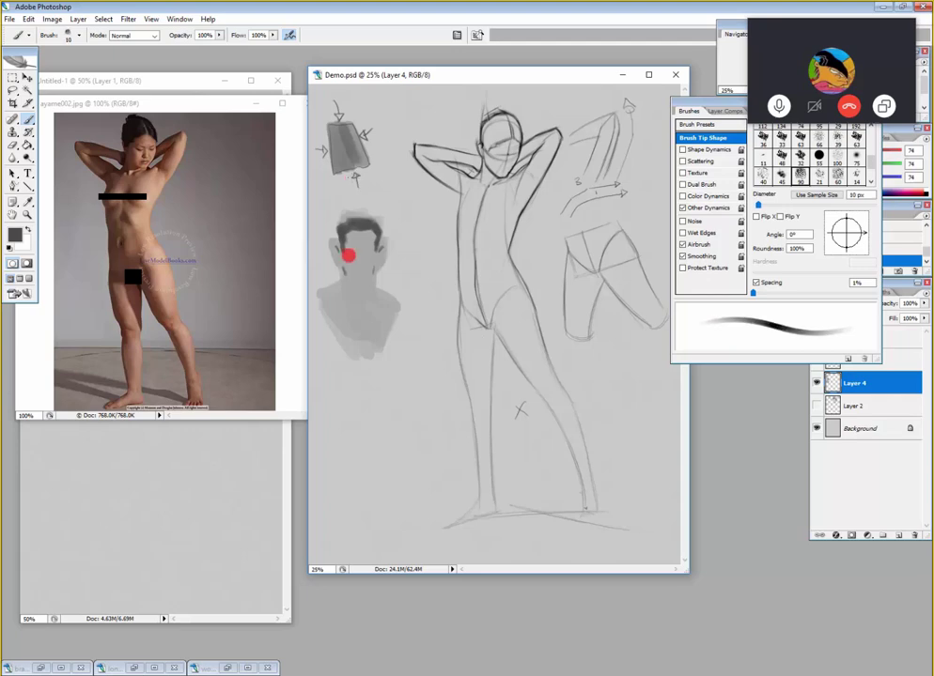
pyautogui.press('[')
pyautogui.press('[')
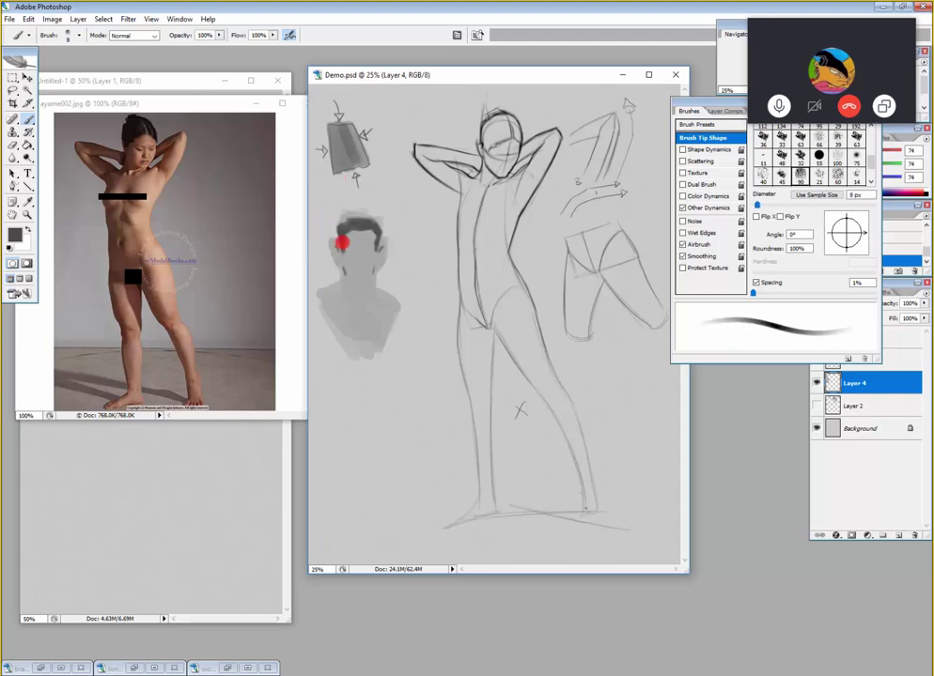
pyautogui.press(']')
pyautogui.press(']')
pyautogui.press(']')
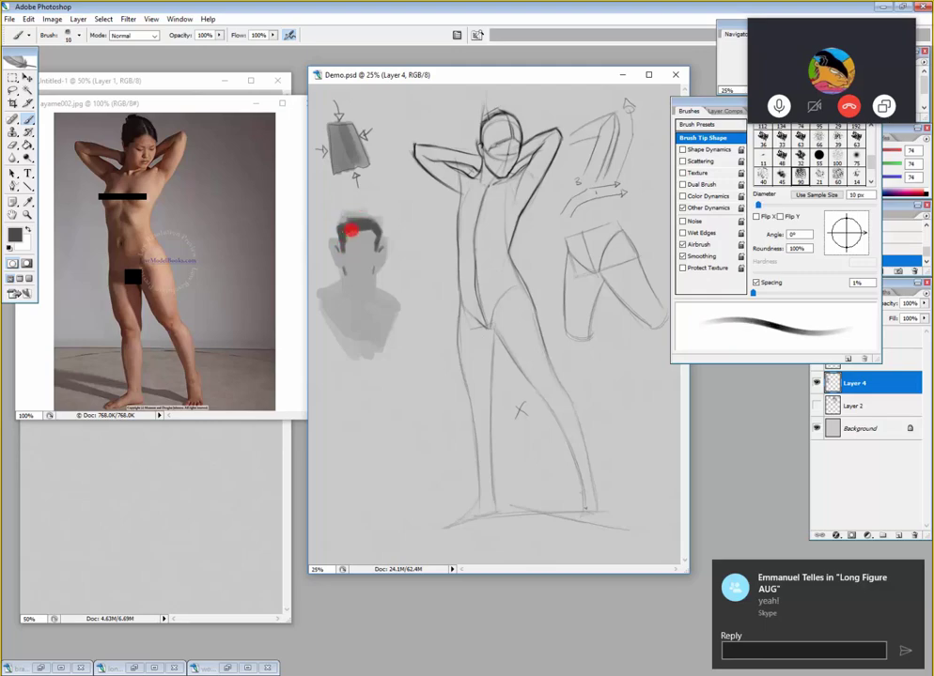
pyautogui.moveTo(365, 229); pyautogui.dragTo(375, 235)
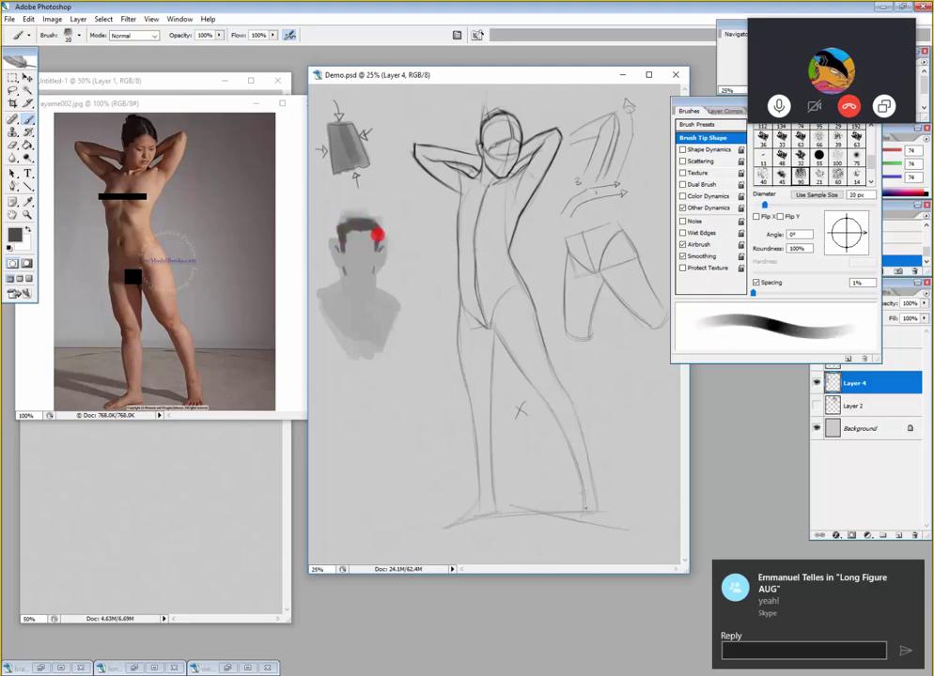
# - Sharpen the outer edge of the portrait's hair and darken the jaw contour with a brush varied between 8 px and 30 px
pyautogui.press('[')
pyautogui.press('[')
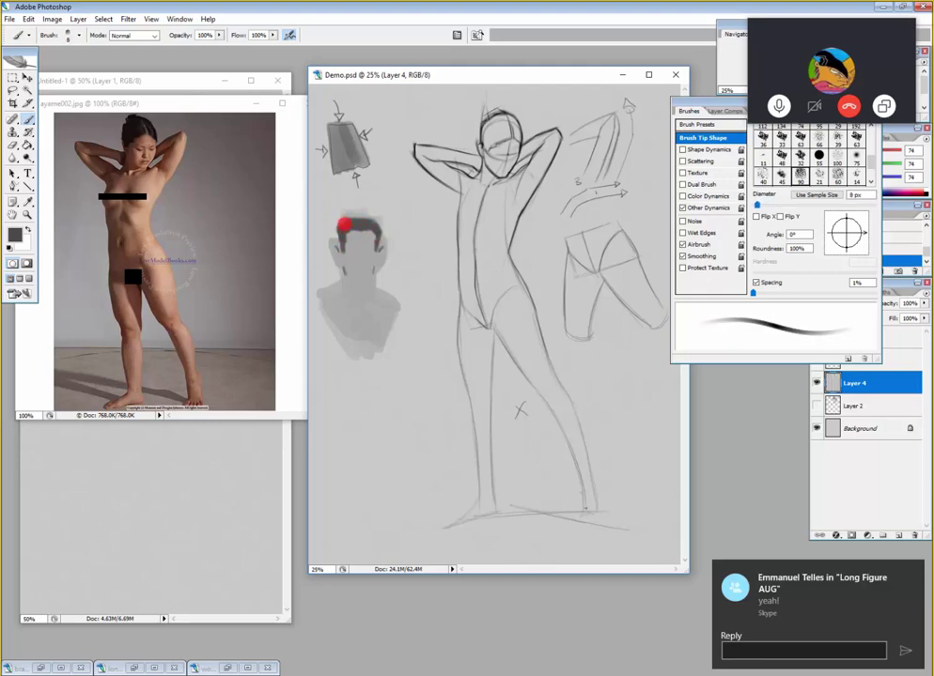
pyautogui.press(']')
pyautogui.press(']')
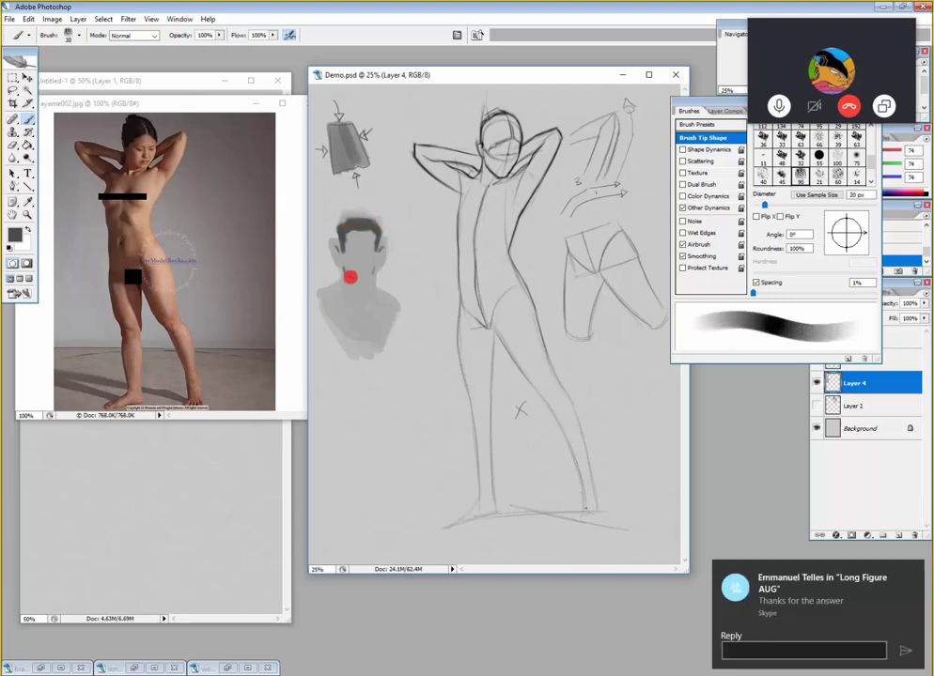
pyautogui.press('[')
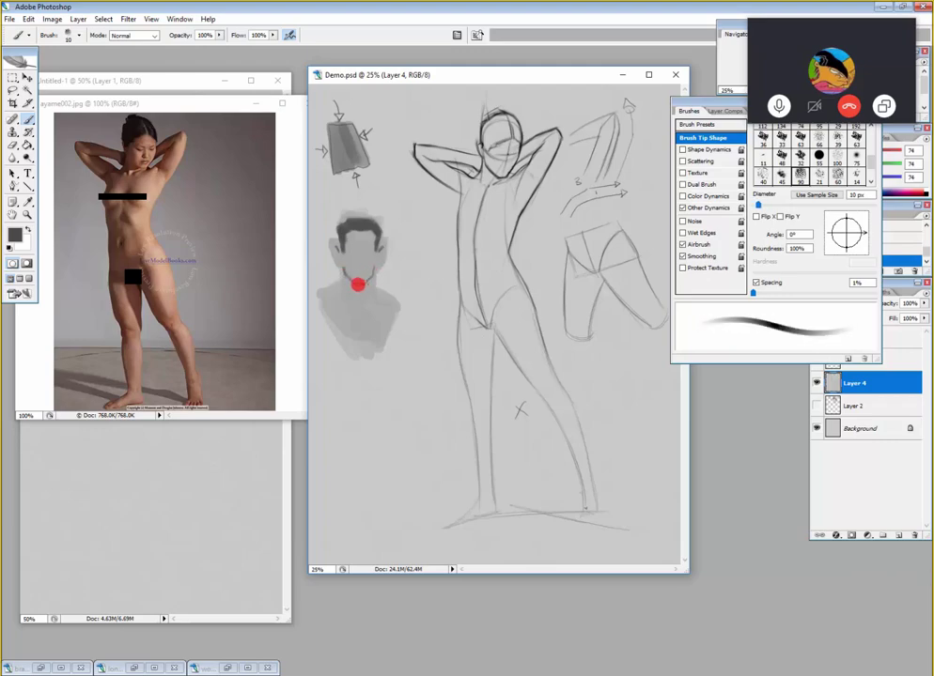
# - Outline the portrait's lower jaw and fill in the chin as a dark shape, varying the brush between 9 px and 20 px
pyautogui.press('[')
pyautogui.press('[')
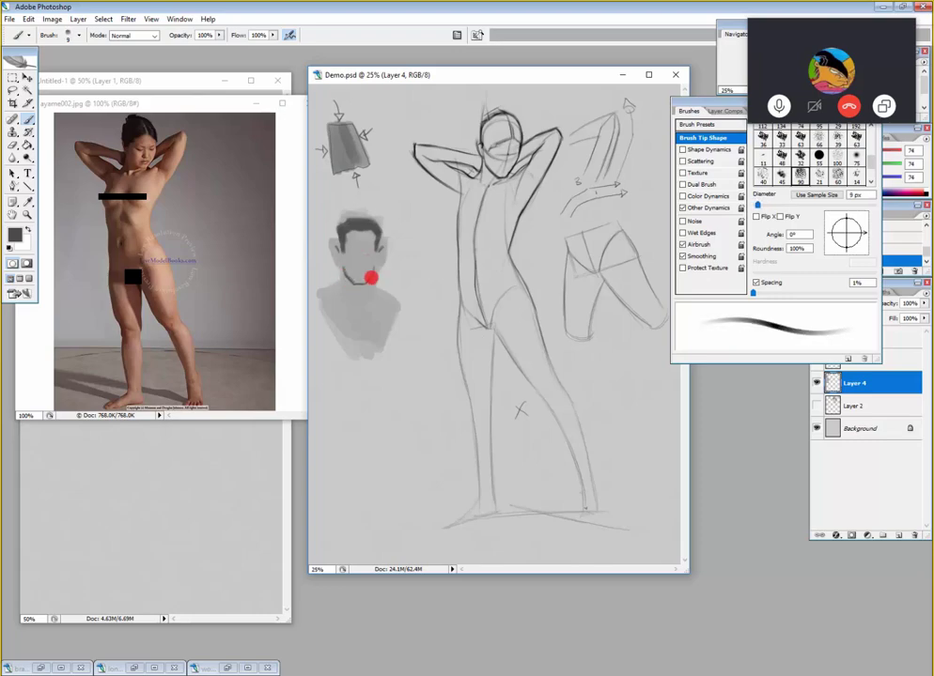
pyautogui.press(']')
pyautogui.press(']')
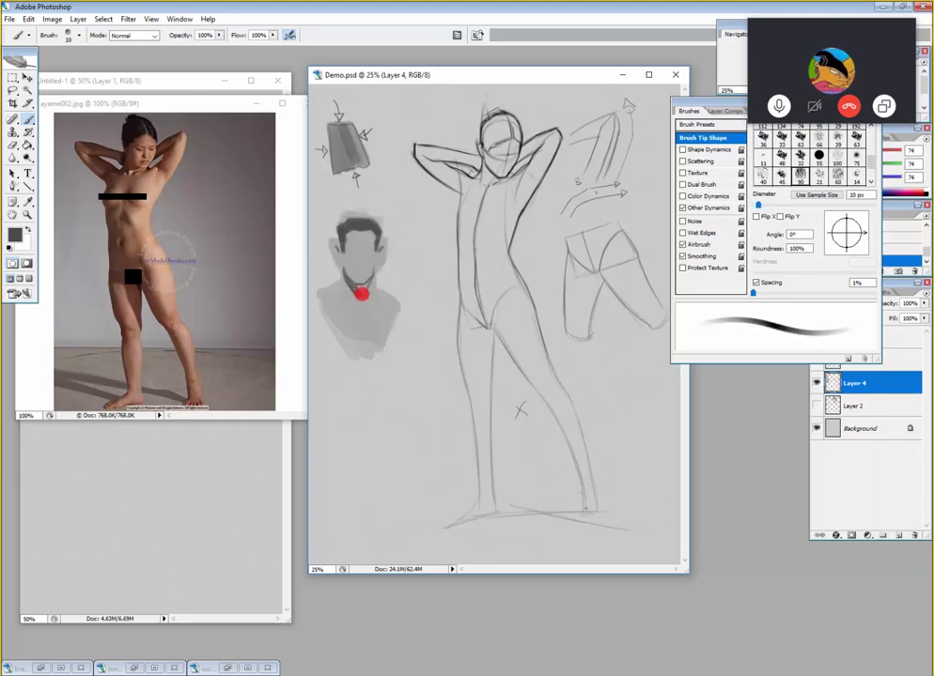
pyautogui.press(']')
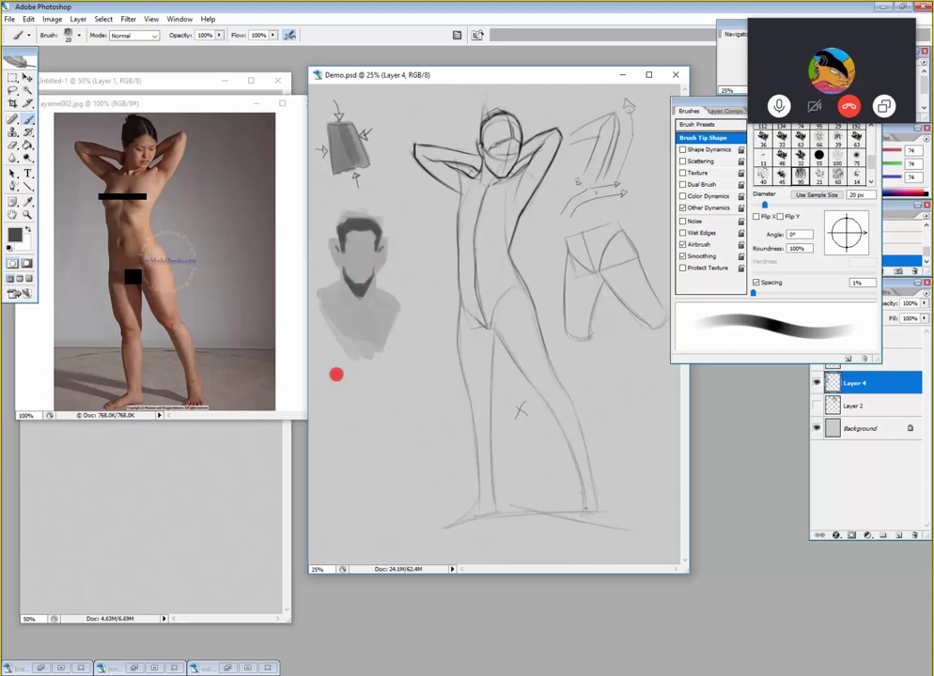
# - Scribble a small dark block beside the portrait's head with a 30 px brush and try an angular outline below it
pyautogui.press('[')
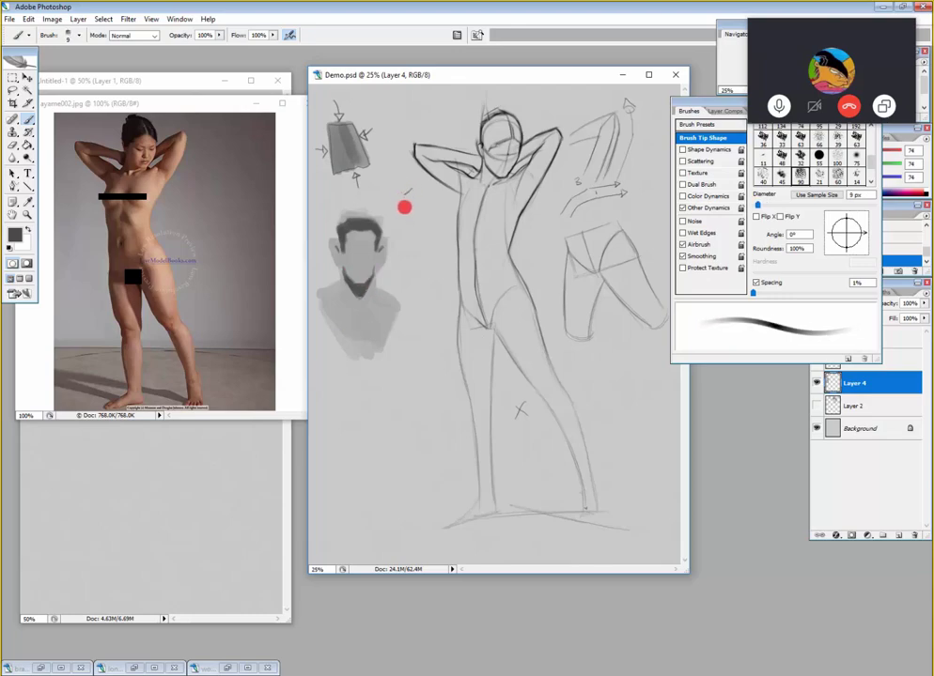
pyautogui.press(']')
pyautogui.press(']')
pyautogui.moveTo(407, 202); pyautogui.dragTo(413, 218)
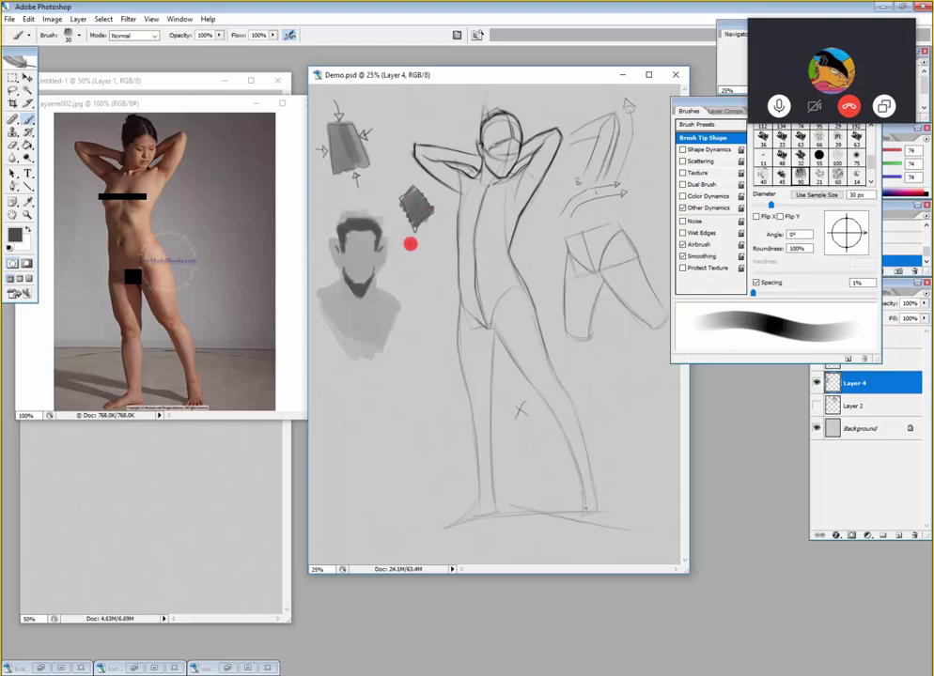
pyautogui.moveTo(416, 252); pyautogui.dragTo(436, 312)
pyautogui.hotkey('ctrl', 'z')
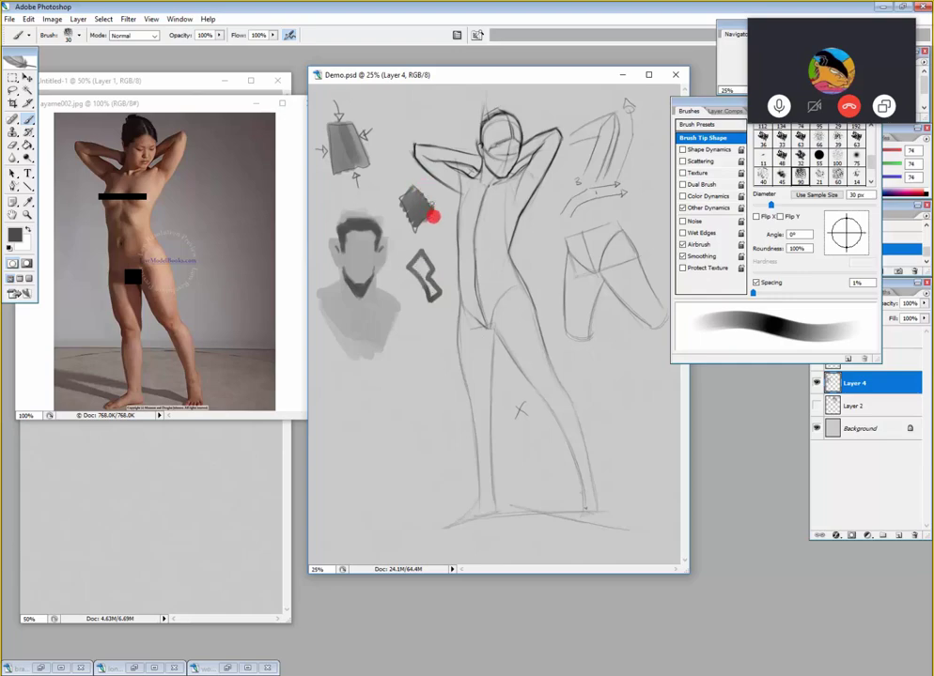
pyautogui.hotkey('ctrl', 'alt', 'z')
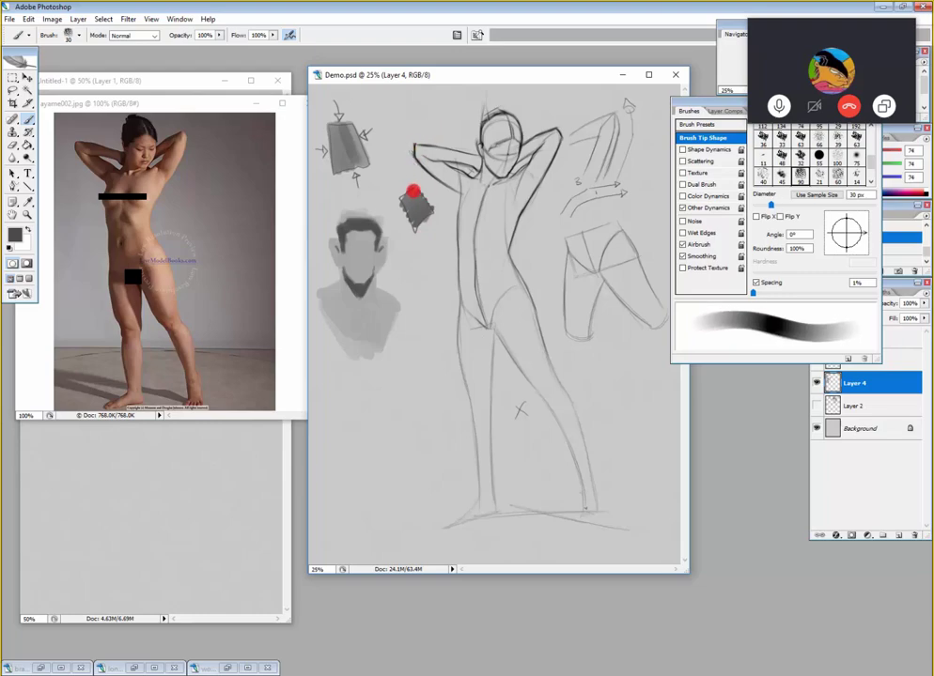
# - Erase the small scribbled block beside the portrait's head with the 70 px eraser
pyautogui.click(408, 193)
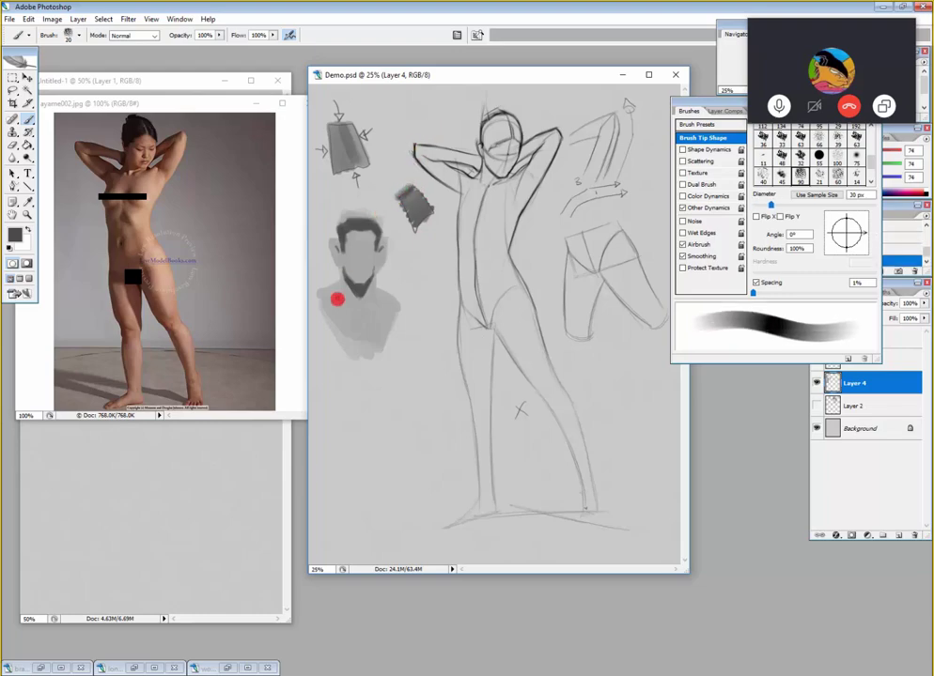
pyautogui.press('e')
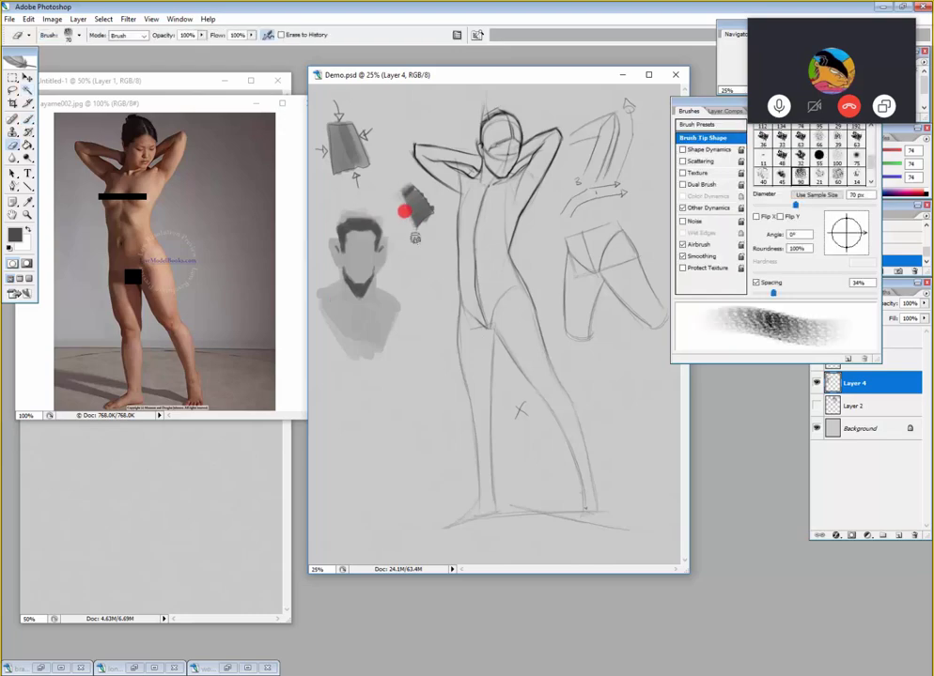
pyautogui.moveTo(404, 211)
pyautogui.mouseDown()
pyautogui.moveTo(405, 183)
pyautogui.moveTo(427, 202)
pyautogui.mouseUp()
# - Clean up the outer edges of the portrait's hair and ears with the eraser, varied between 50 px and 20 px
pyautogui.press('[')
pyautogui.press('[')
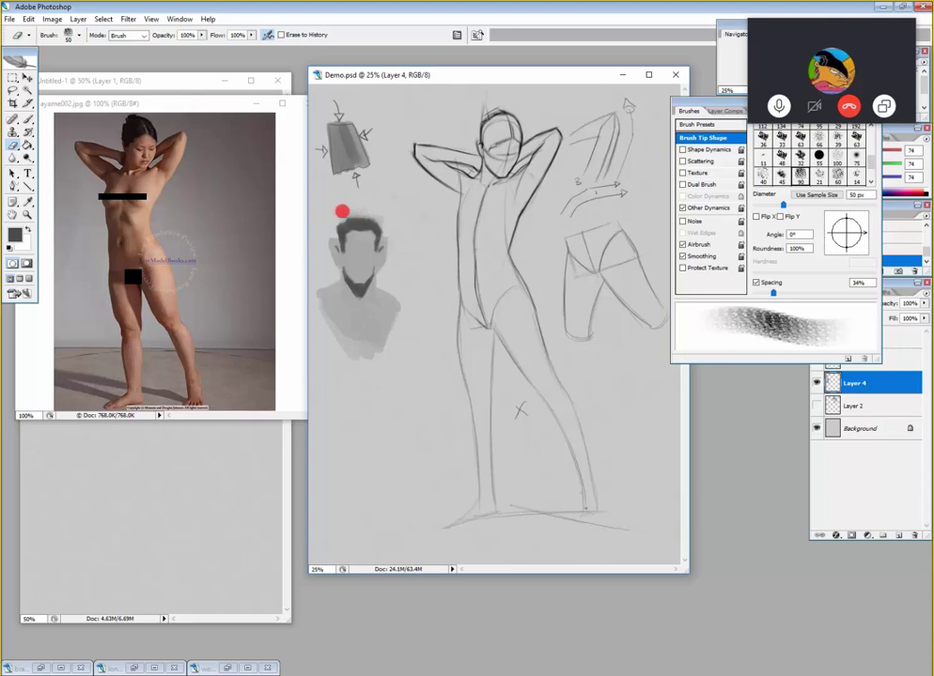
pyautogui.moveTo(359, 210); pyautogui.dragTo(381, 219)
pyautogui.press('[')
pyautogui.press('[')
pyautogui.press('[')
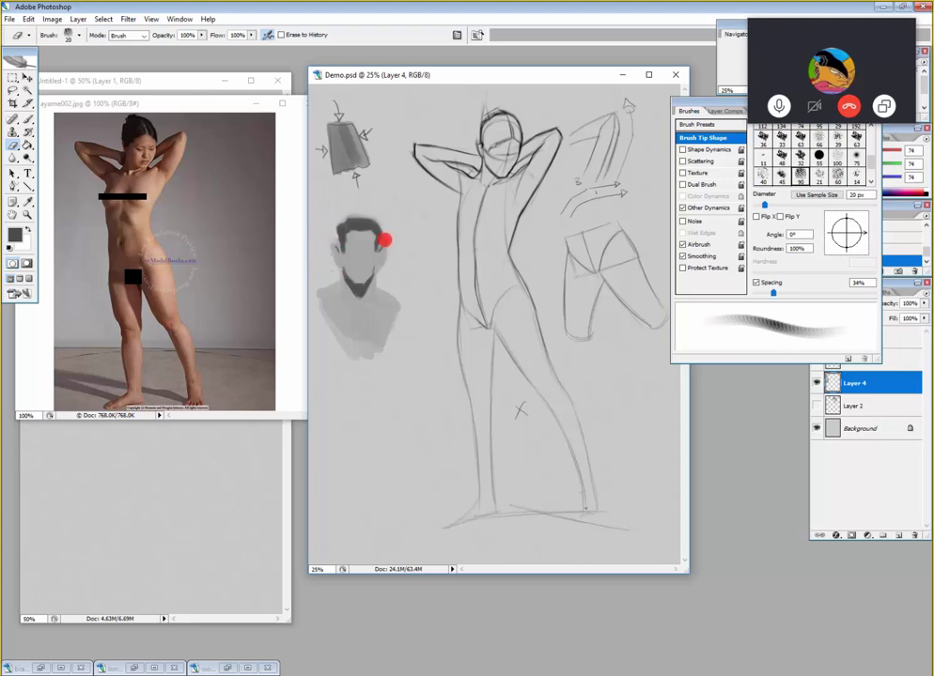
pyautogui.press(']')
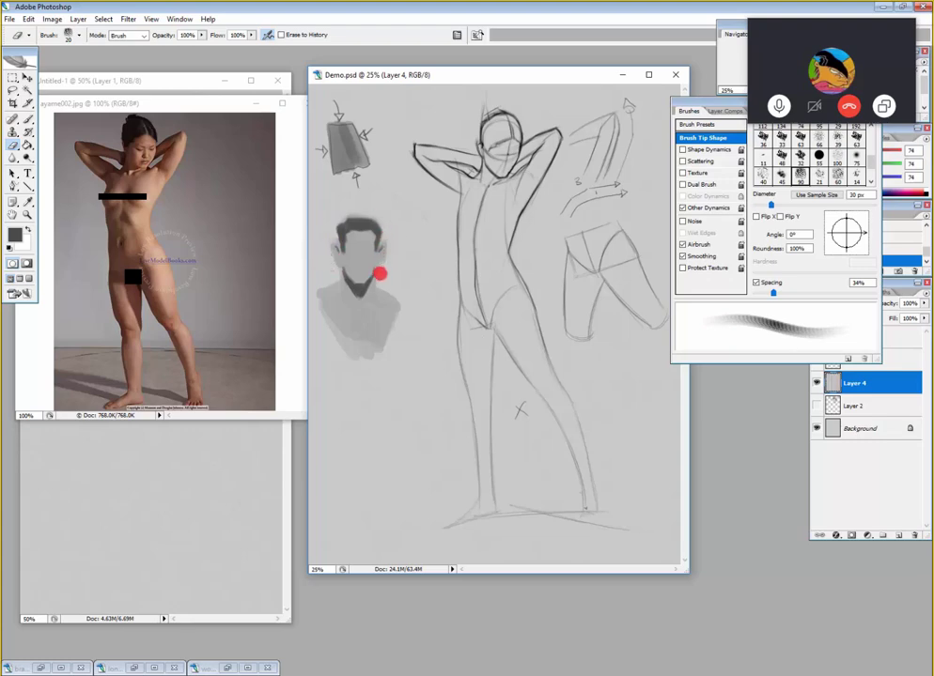
# - Reinforce the portrait's hair and sideburns with the brush, reducing it from 40 px to 9 px for the edges
pyautogui.press('b')
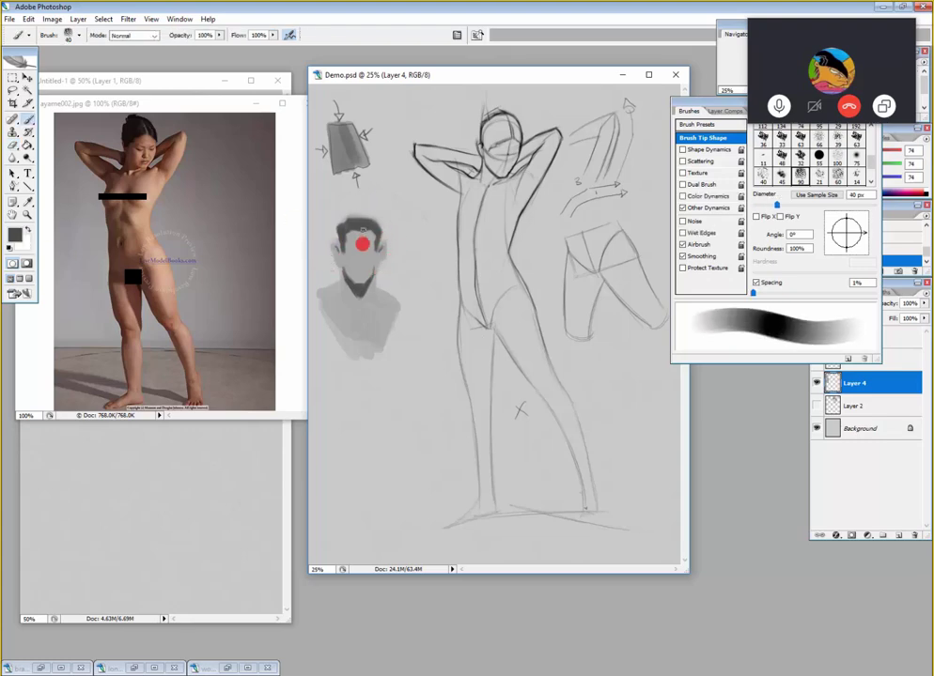
pyautogui.press('[')
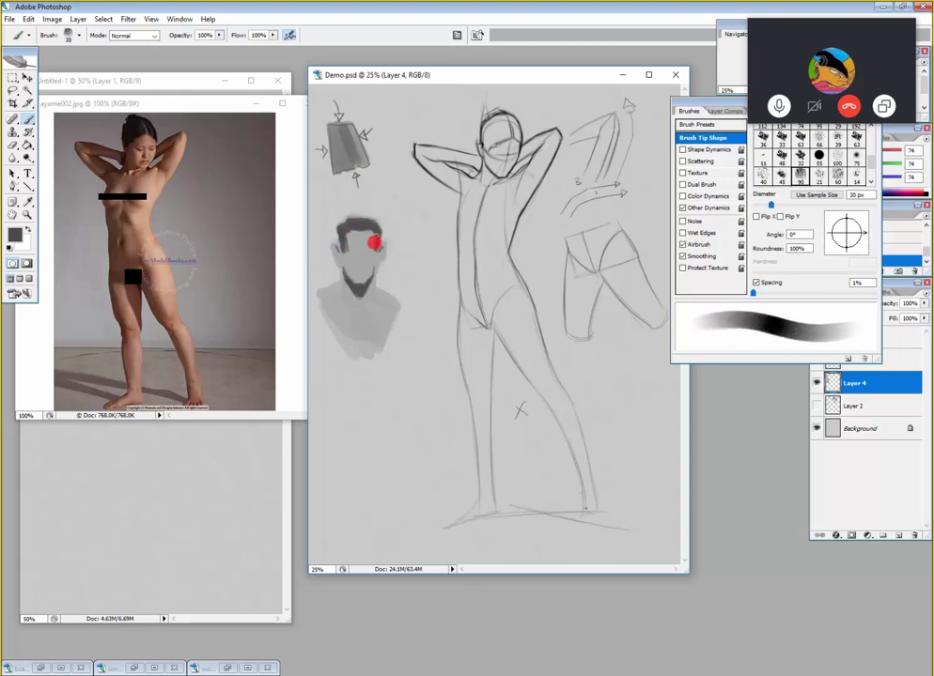
pyautogui.press('[')
pyautogui.press('[')
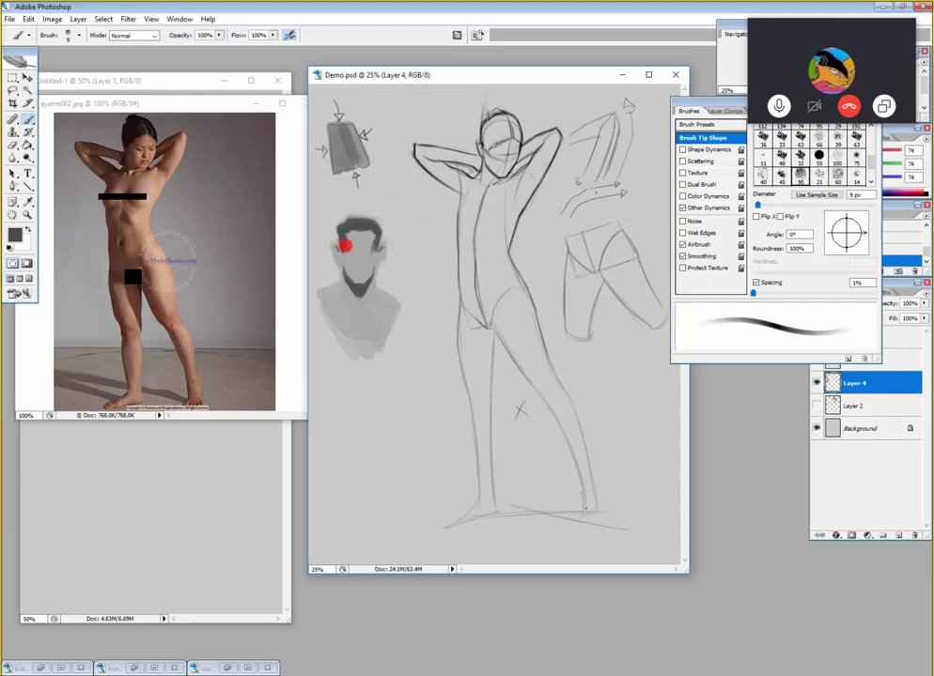
pyautogui.press(']')
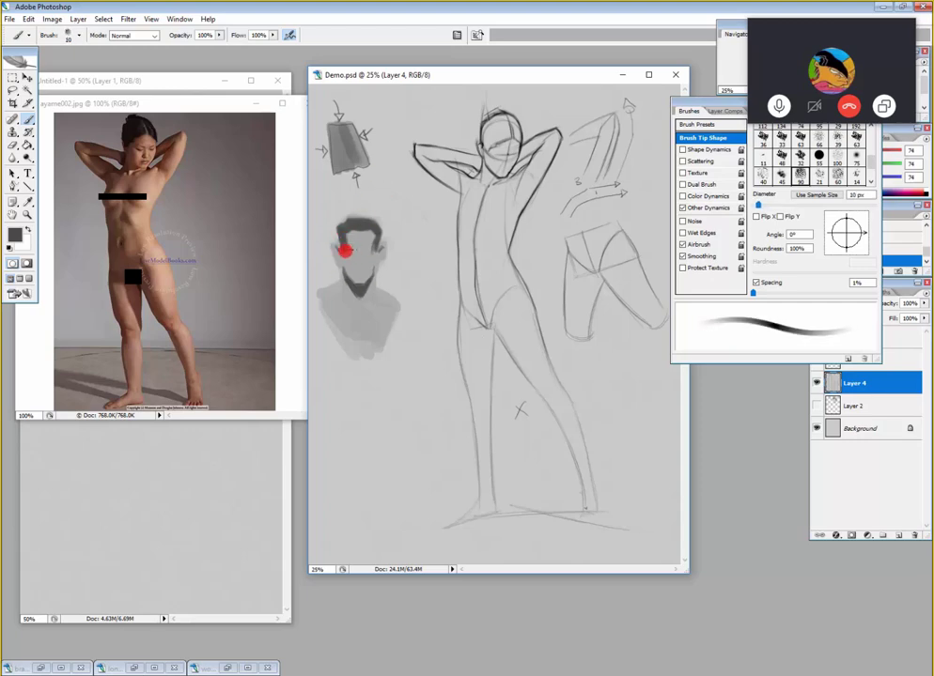
# - Draw the portrait's brow and eye contours with a fine brush of about 10 px
pyautogui.press('[')
pyautogui.press(']')
pyautogui.press('[')
pyautogui.press(']')
pyautogui.press(']')
pyautogui.press('[')
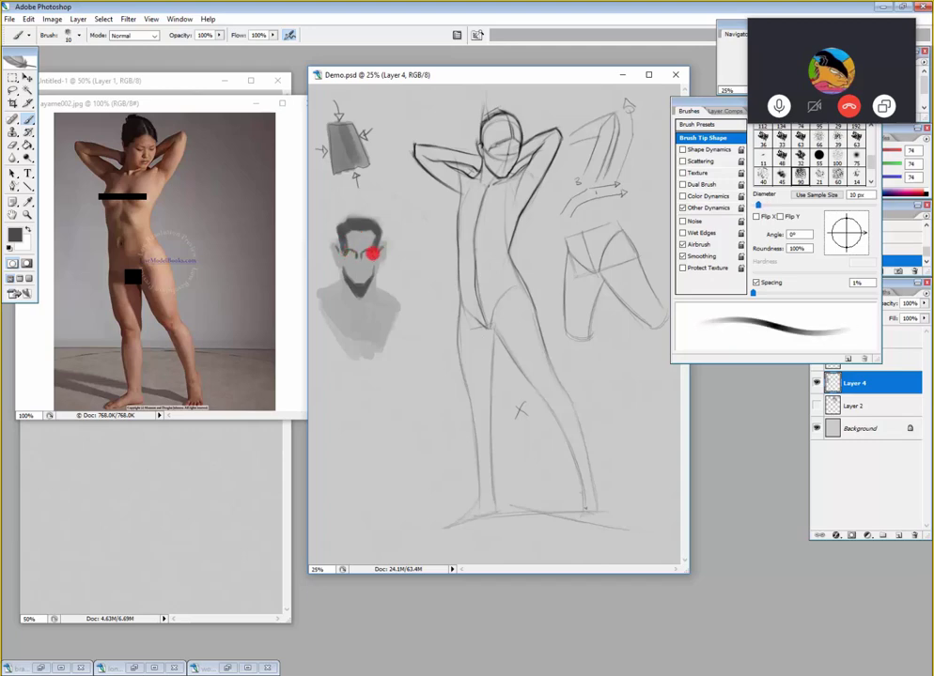
# - Darken the portrait's eye sockets, alternating the brush between 10 px and 20 px
pyautogui.press(']')
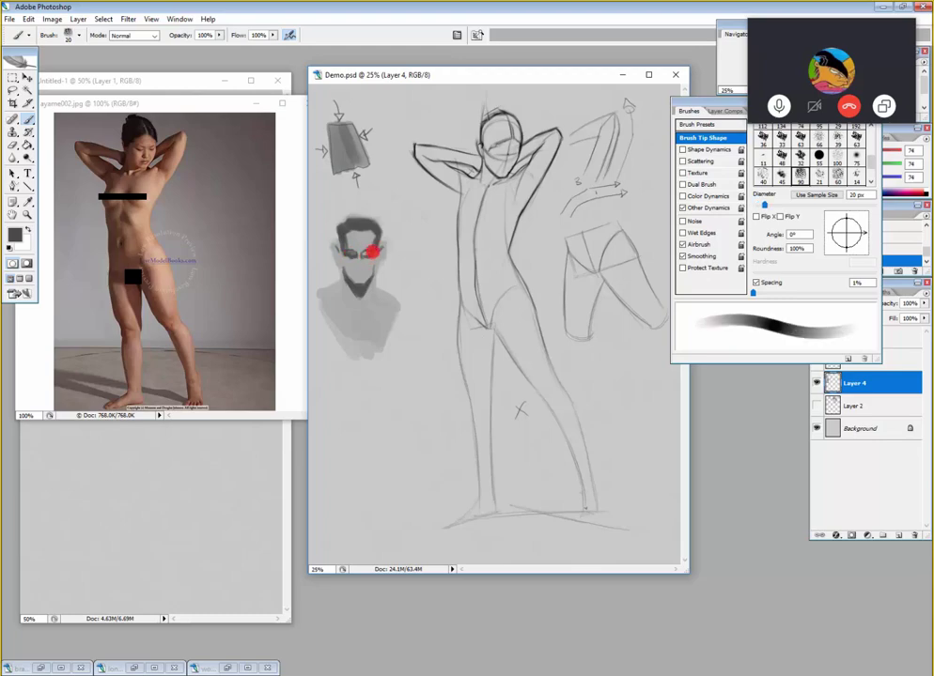
pyautogui.press('[')
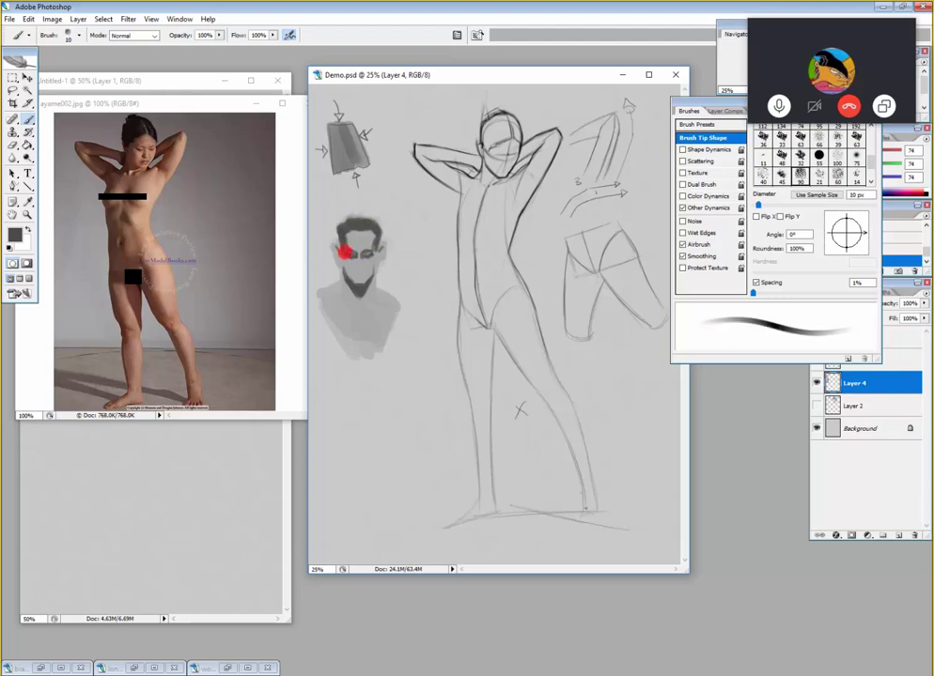
pyautogui.press(']')
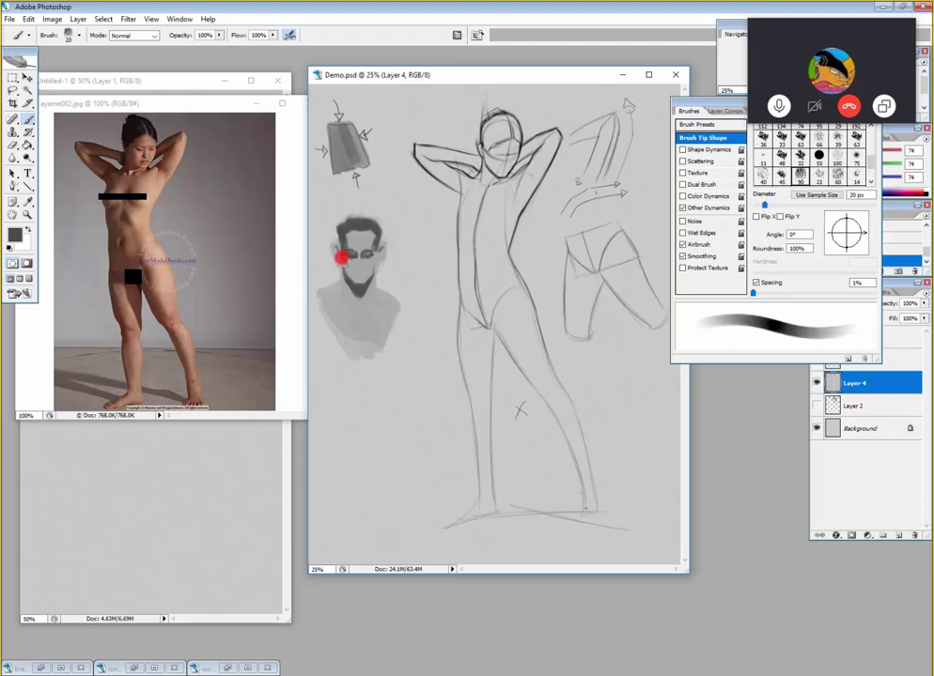
pyautogui.press('[')
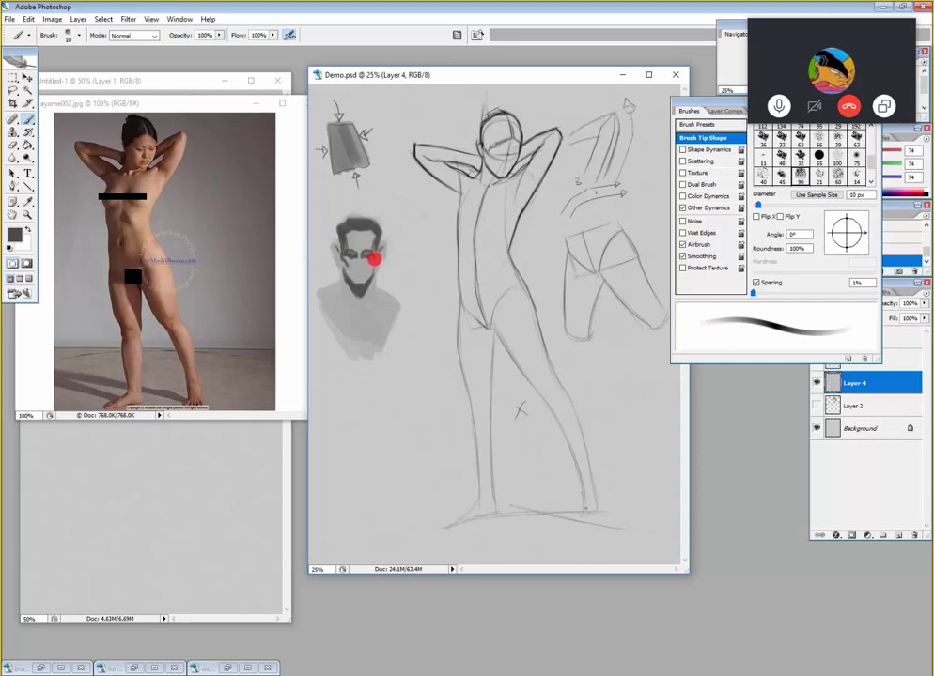
# - Block in diagonal shadows under both of the portrait's cheekbones with a brush of up to 30 px
pyautogui.press(']')
pyautogui.press(']')
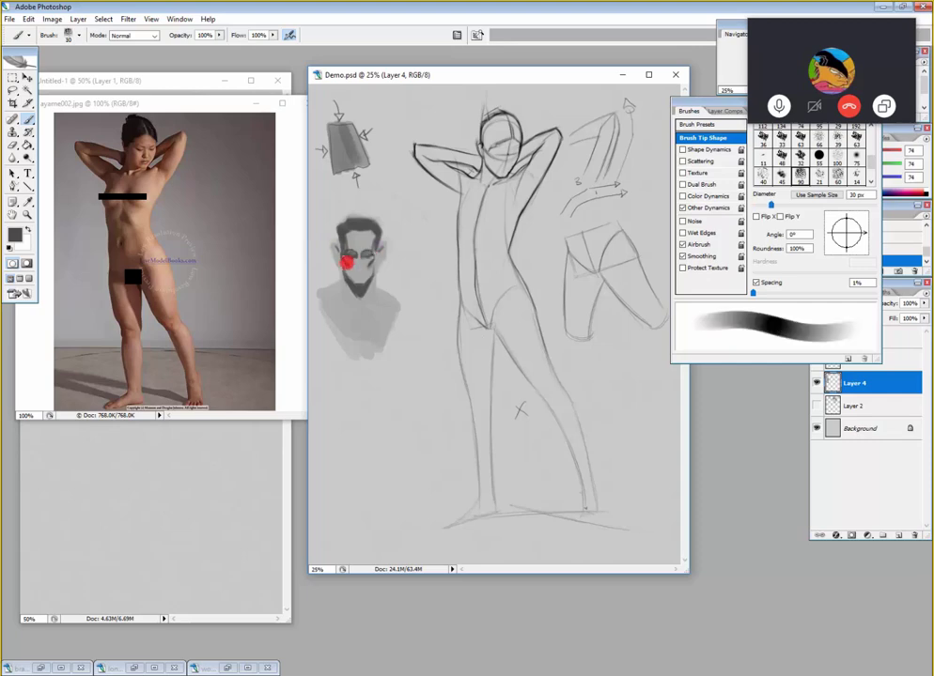
pyautogui.press('[')
pyautogui.press('[')
# - Define the shadow shapes around the portrait's nose and mouth, varying the brush between 8 px and 20 px
pyautogui.press('[')
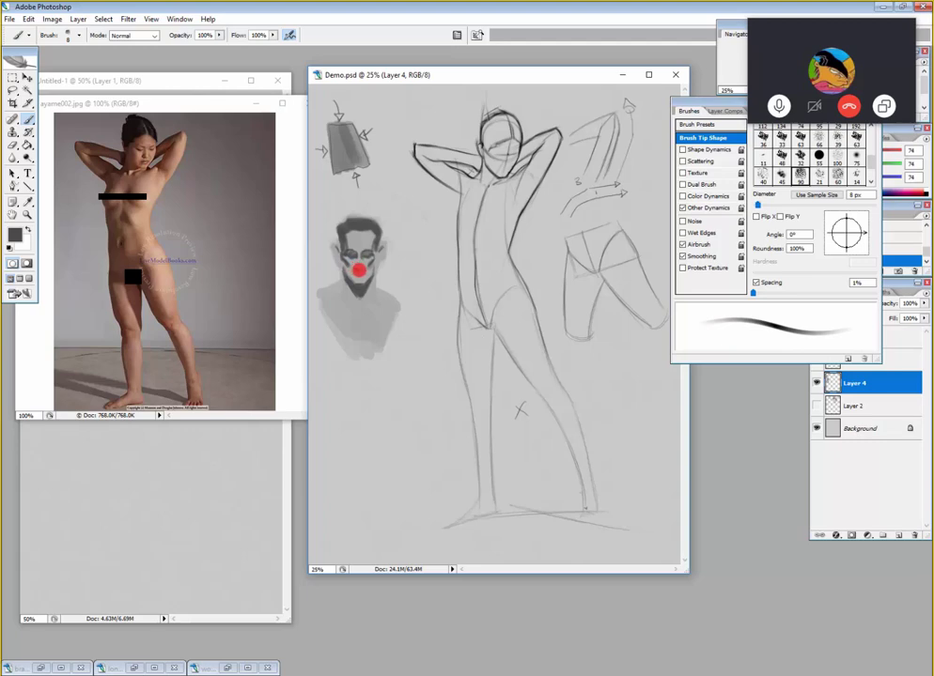
pyautogui.press(']')
pyautogui.press(']')
pyautogui.press(']')
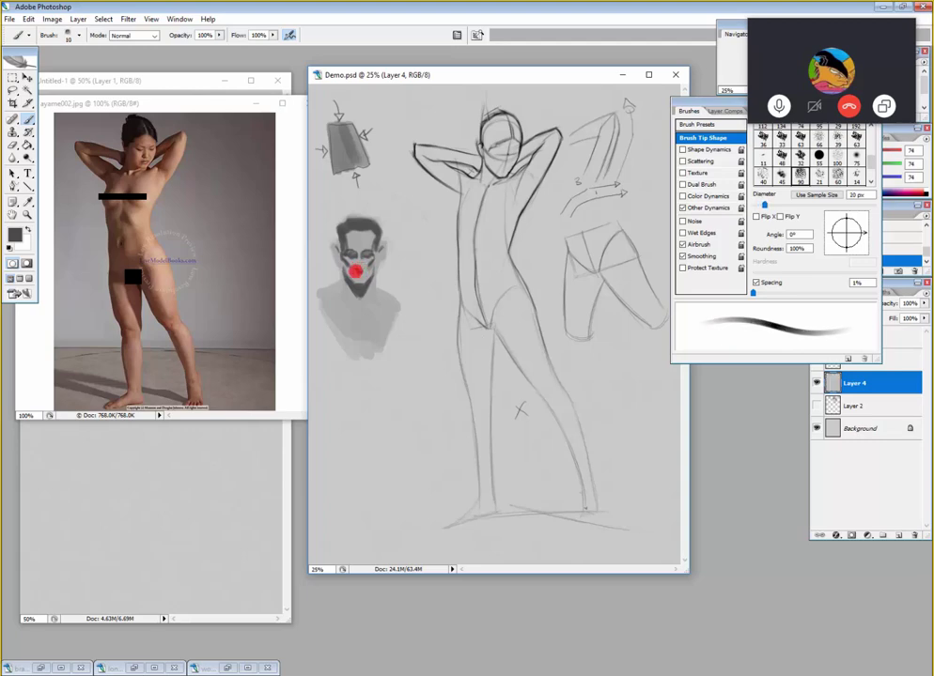
pyautogui.hotkey('shift', '[')
pyautogui.hotkey('shift', '[')
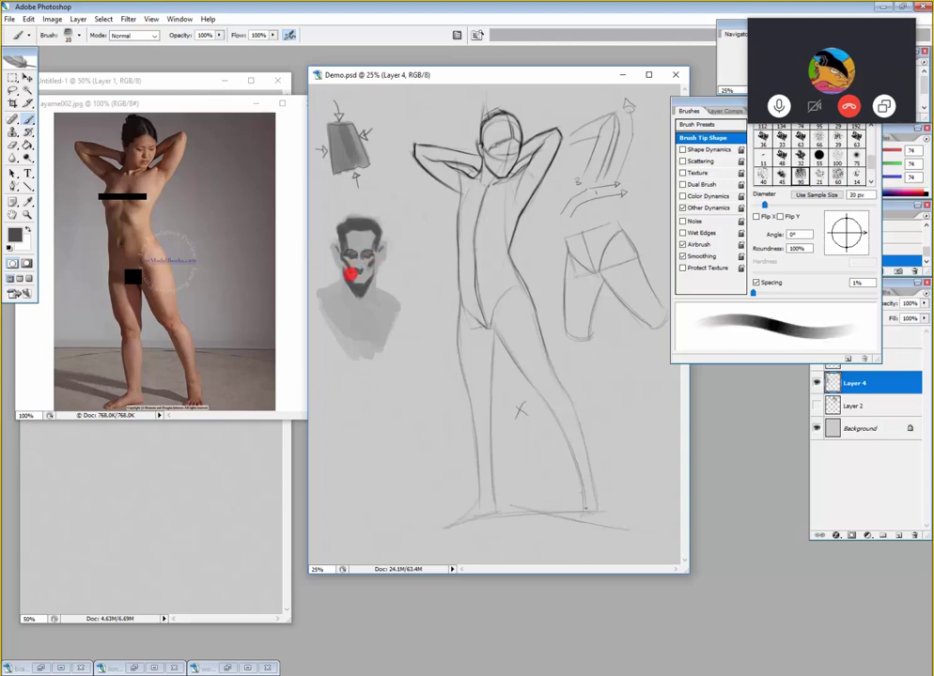
# - Join the portrait's cheek shadows to the dark jaw shape, reducing the brush from 30 px to 9 px
pyautogui.press(']')
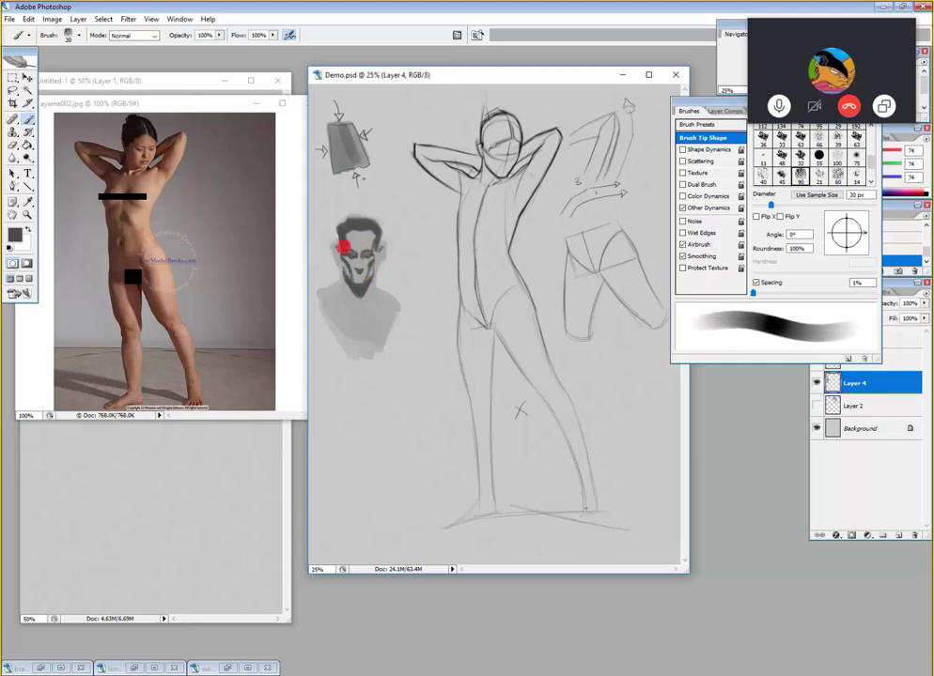
pyautogui.press('[')
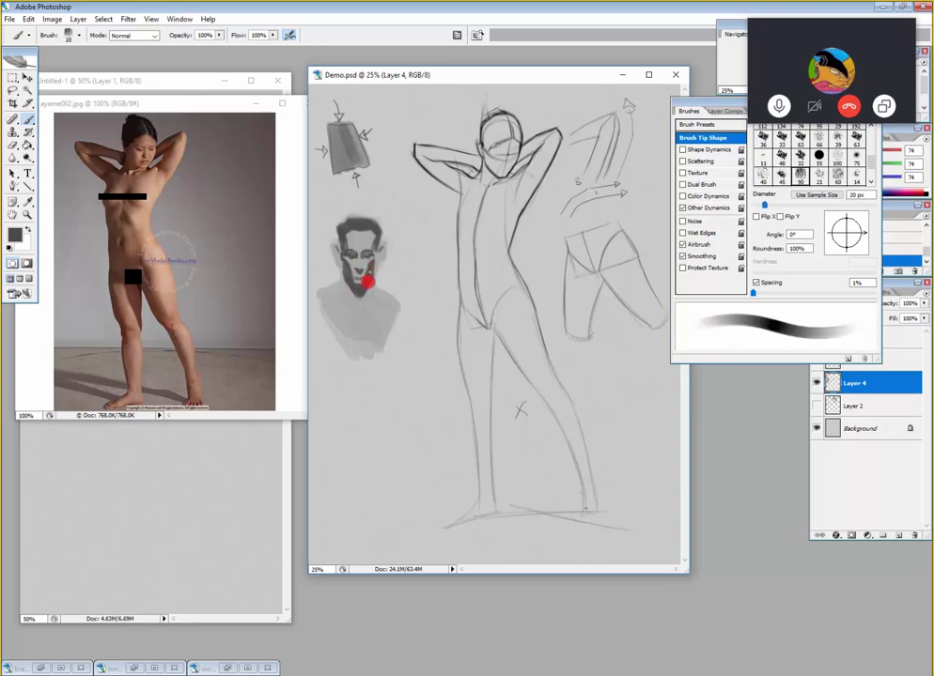
pyautogui.press('[')
pyautogui.press('[')
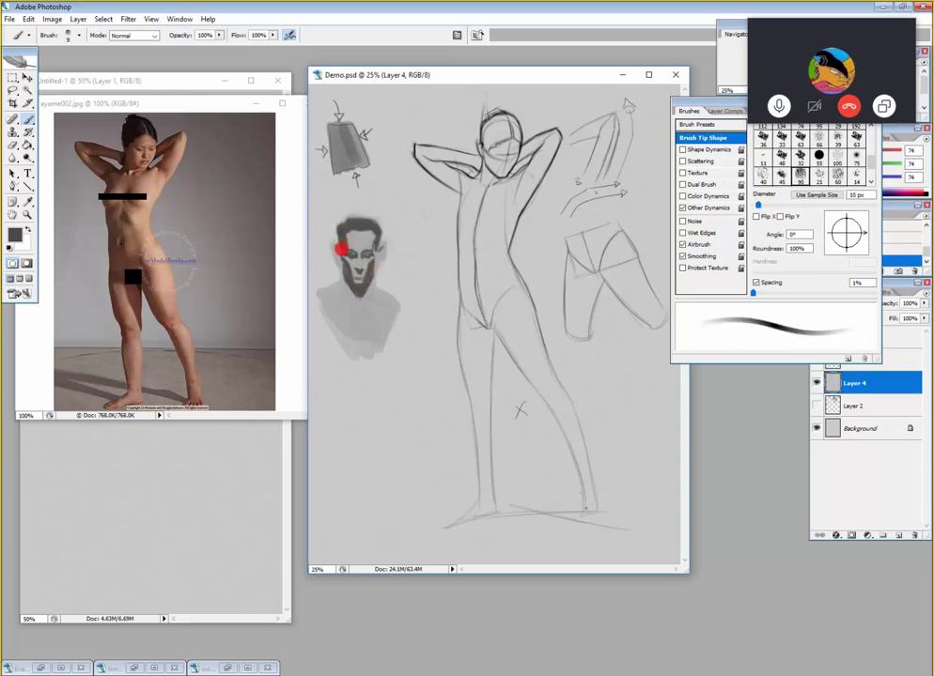
# - Add dark detail to both of the portrait's ears with the brush varied between 8 px and 10 px
pyautogui.press(']')
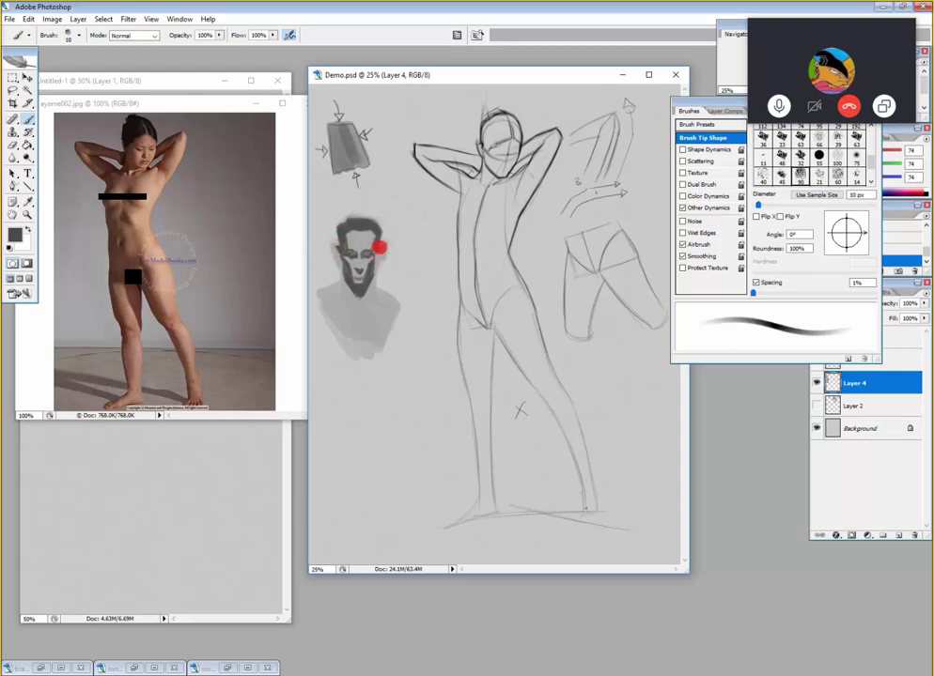
pyautogui.press('[')
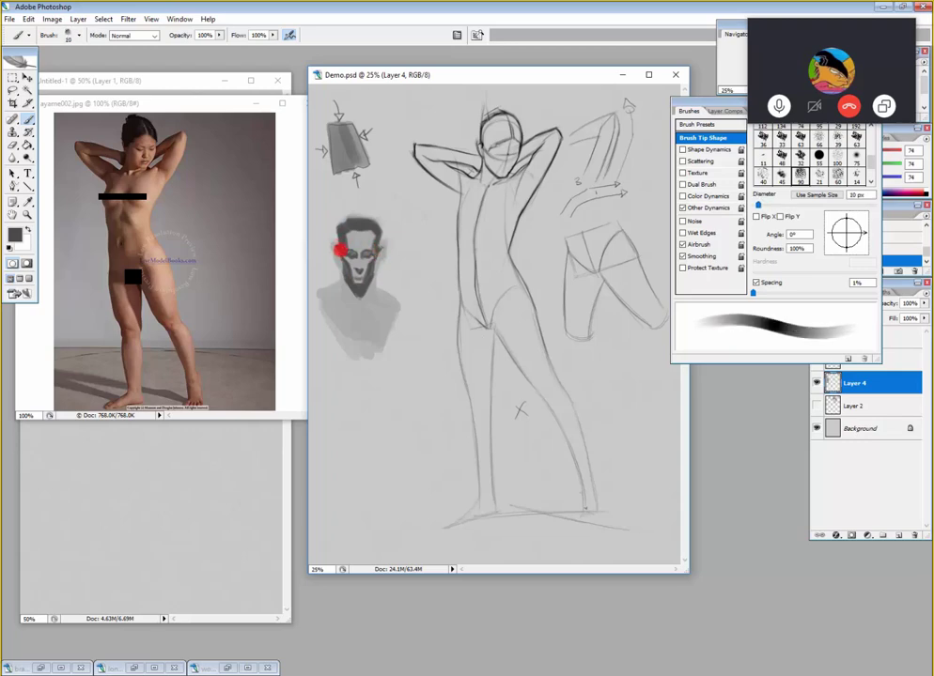
pyautogui.press('[')
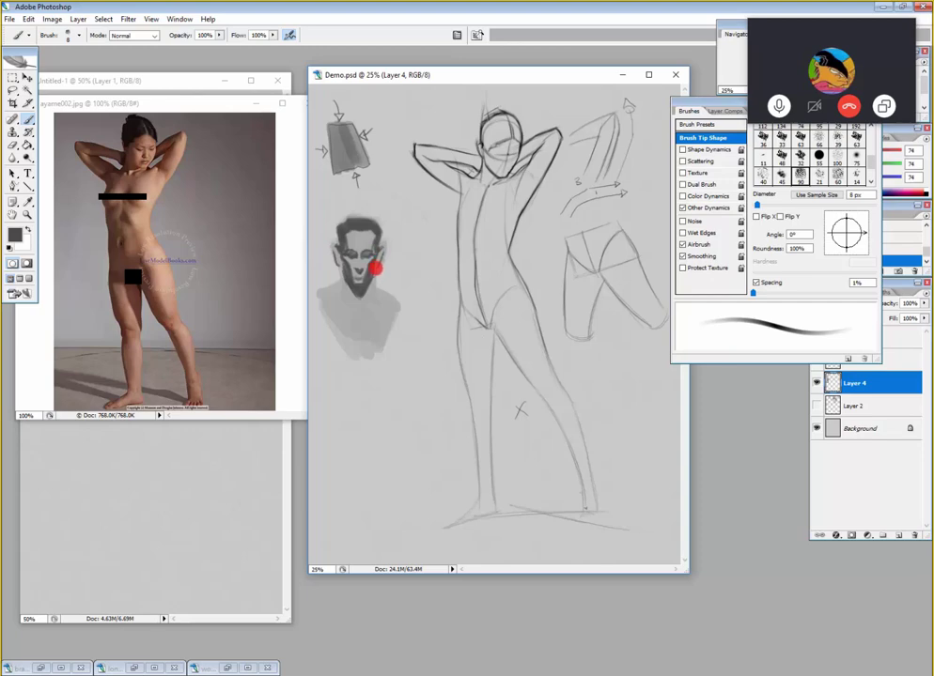
pyautogui.press(']')
pyautogui.press(']')
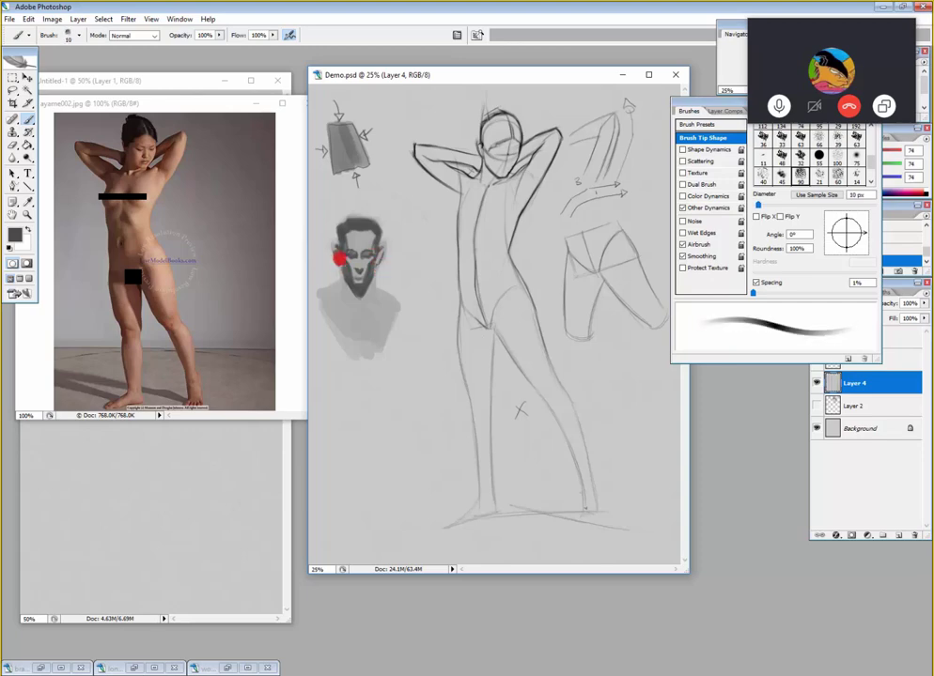
# - Refine the shadows around the portrait's eyes, nose and cheeks, varying the brush between 8 px and 30 px
pyautogui.press(']')
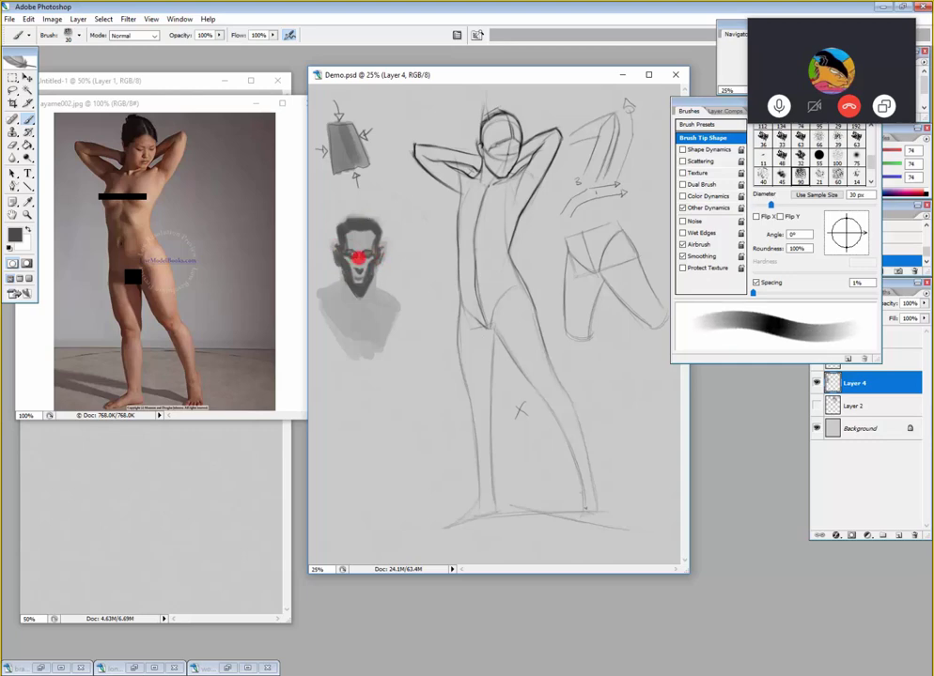
pyautogui.press('[')
pyautogui.press('[')
pyautogui.press('[')
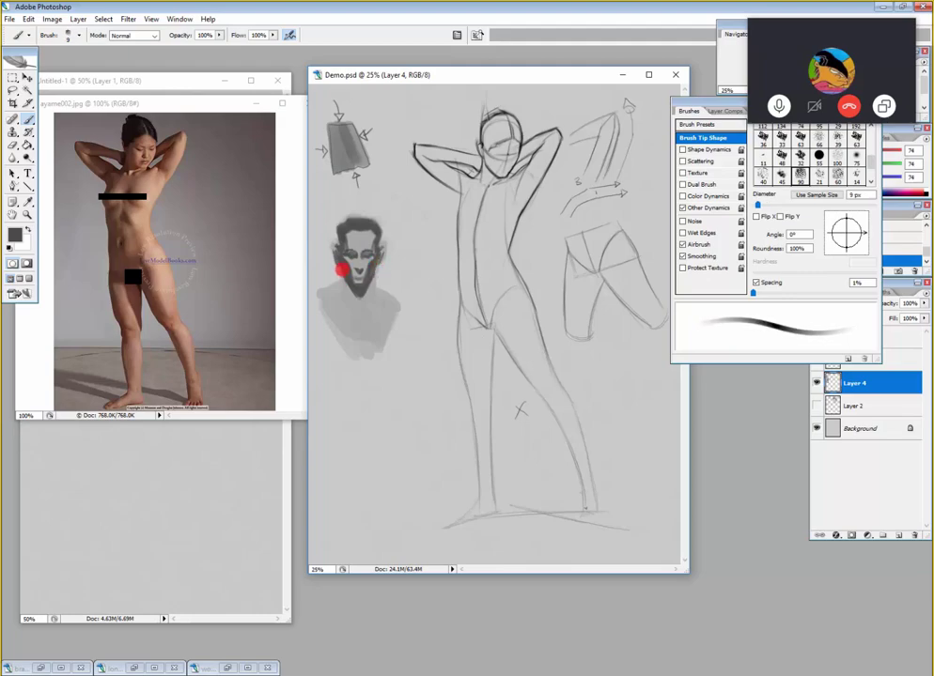
pyautogui.press(']')
pyautogui.press(']')
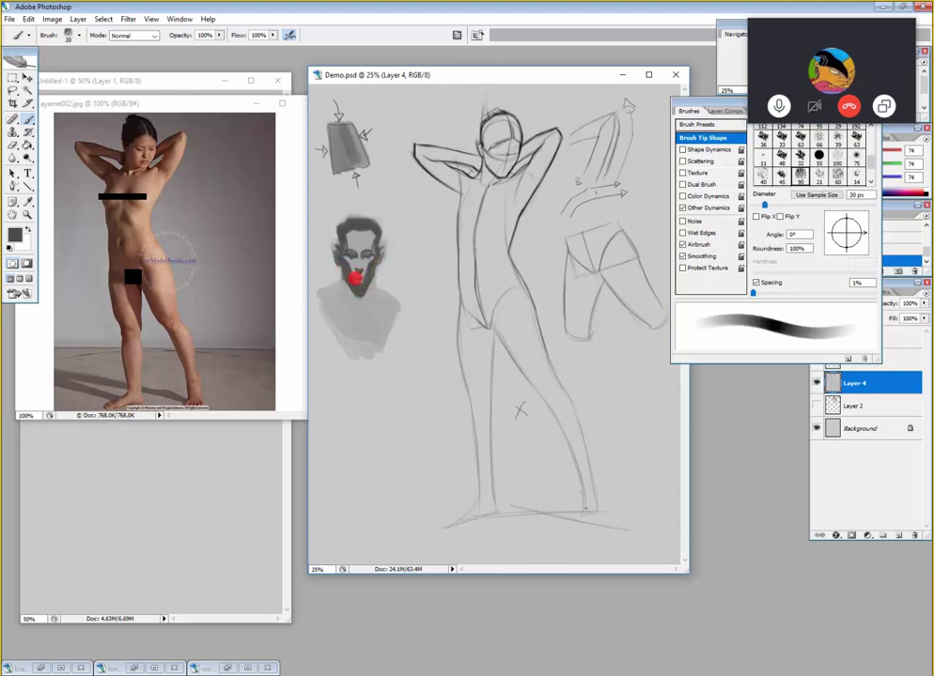
pyautogui.press('[')
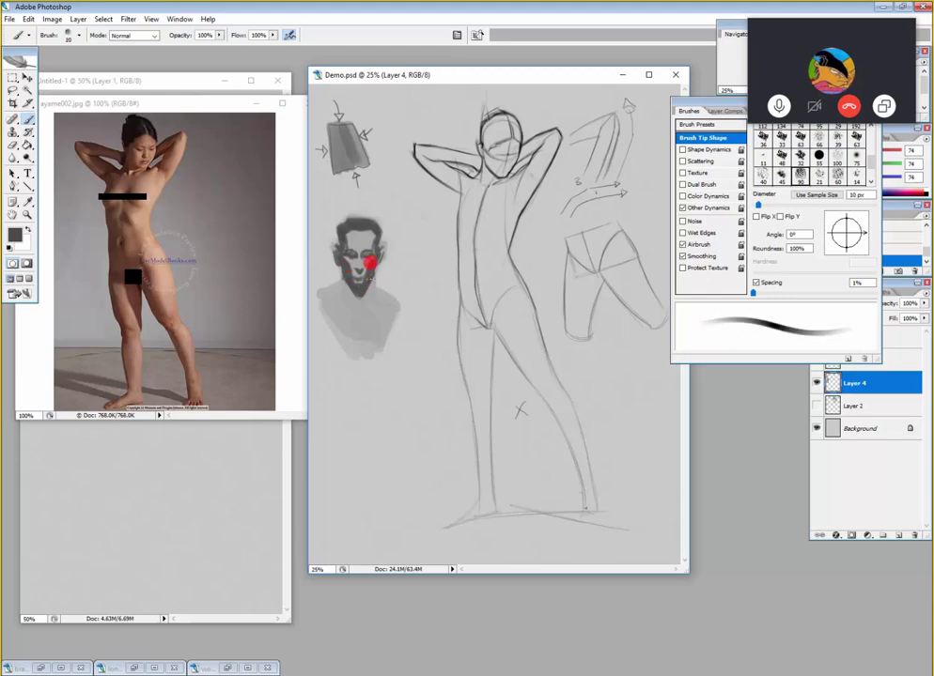
pyautogui.press('[')
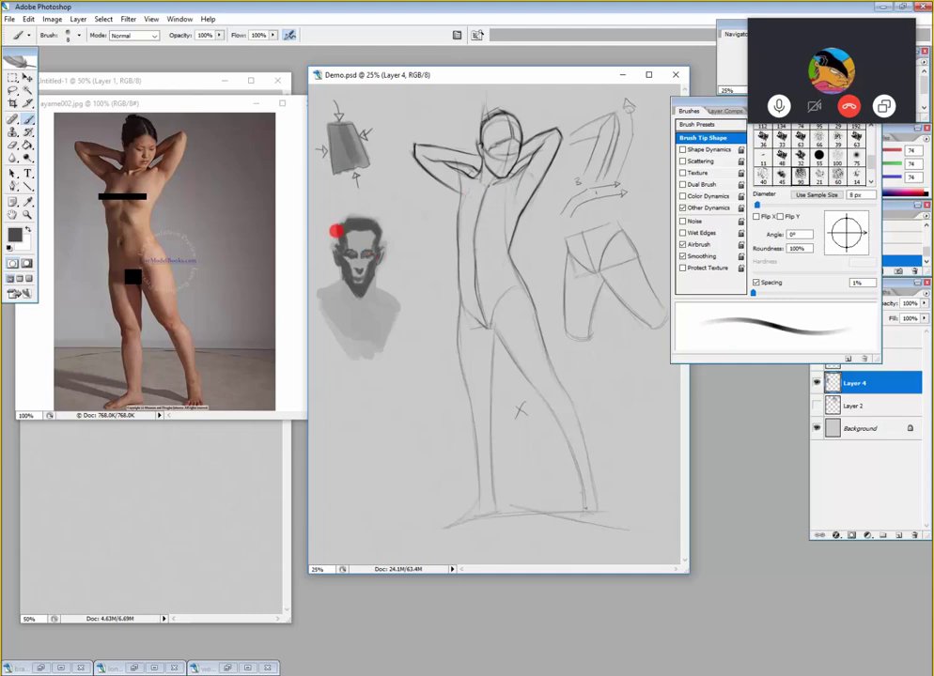
# - Reinforce the portrait's dark hair shape and the temple on its right side, varying the brush between 9 px and 20 px
pyautogui.press(']')
pyautogui.press(']')
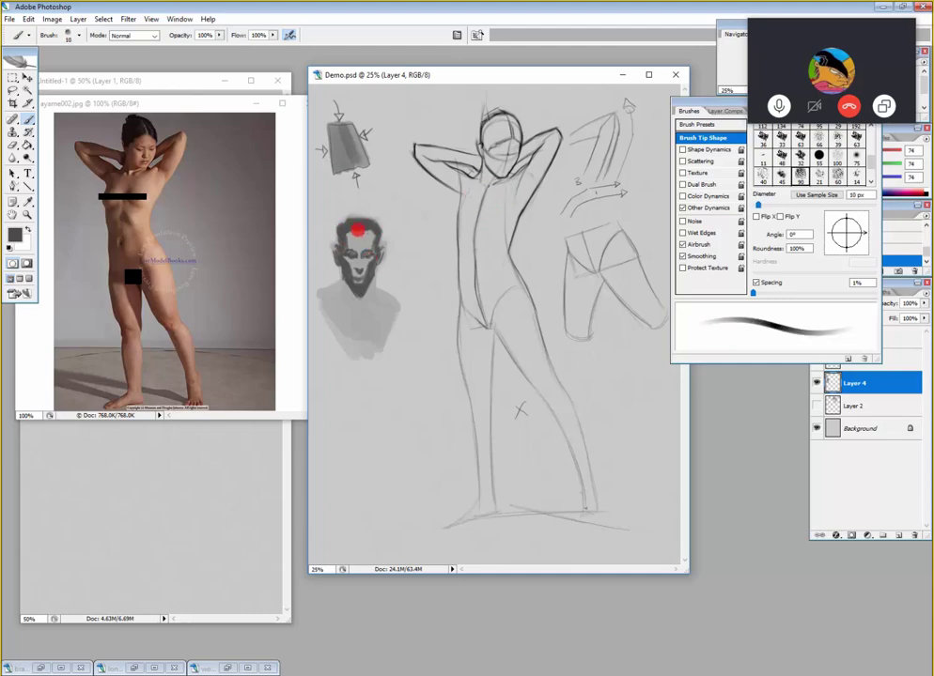
pyautogui.press(']')
pyautogui.press(']')
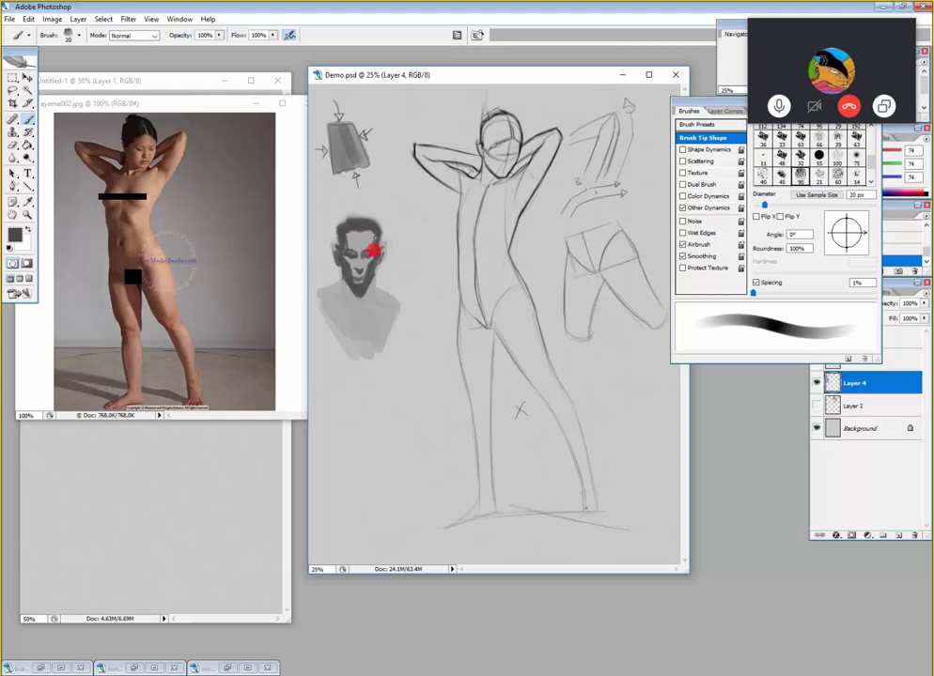
pyautogui.press('[')
pyautogui.press('[')
pyautogui.press('[')
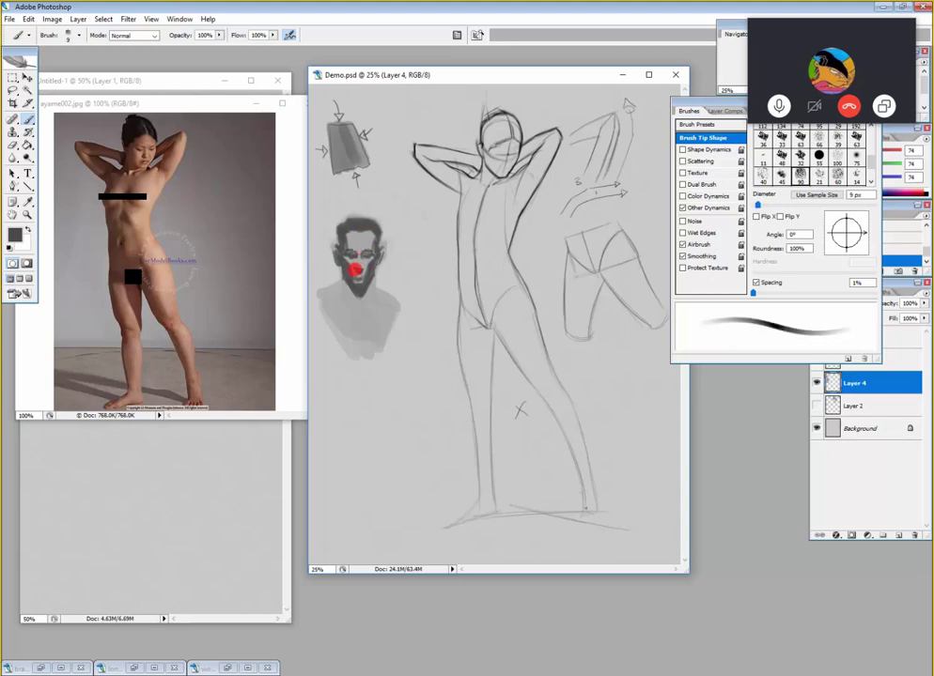
# - Touch up the dark shapes around the portrait's mouth and right-side eye, varying the brush between 8 px and 20 px
pyautogui.press(']')
pyautogui.press(']')
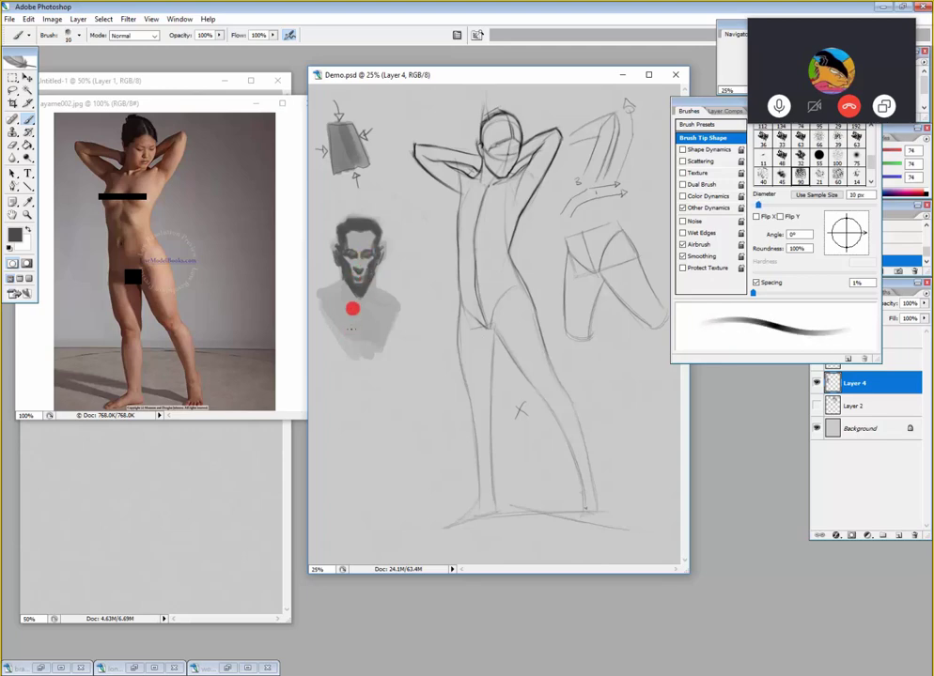
pyautogui.press('[')
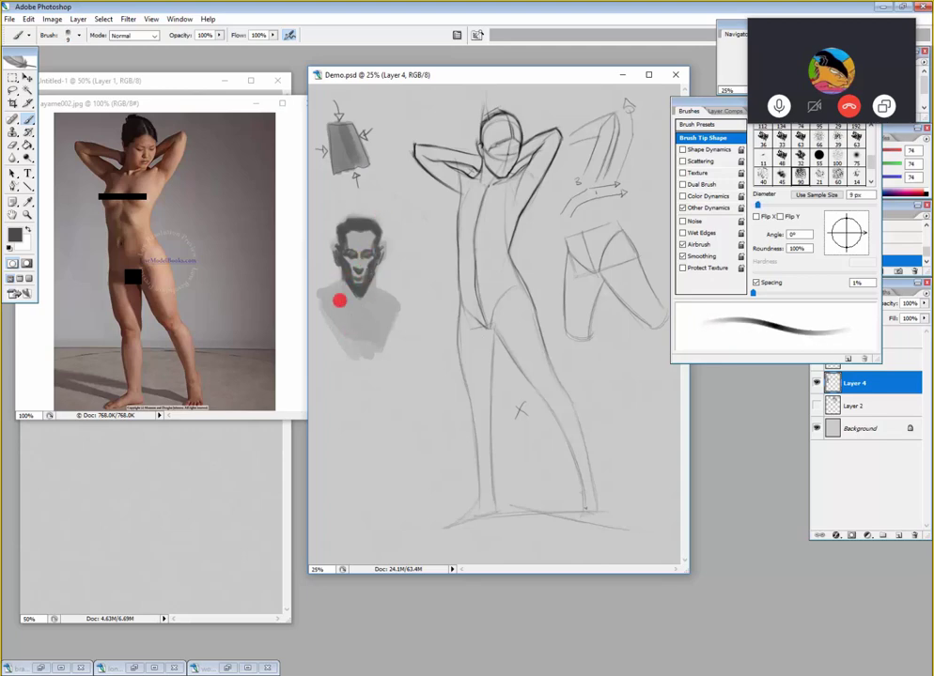
pyautogui.press('[')
pyautogui.press(']')
pyautogui.press(']')
pyautogui.press(']')
pyautogui.press(']')
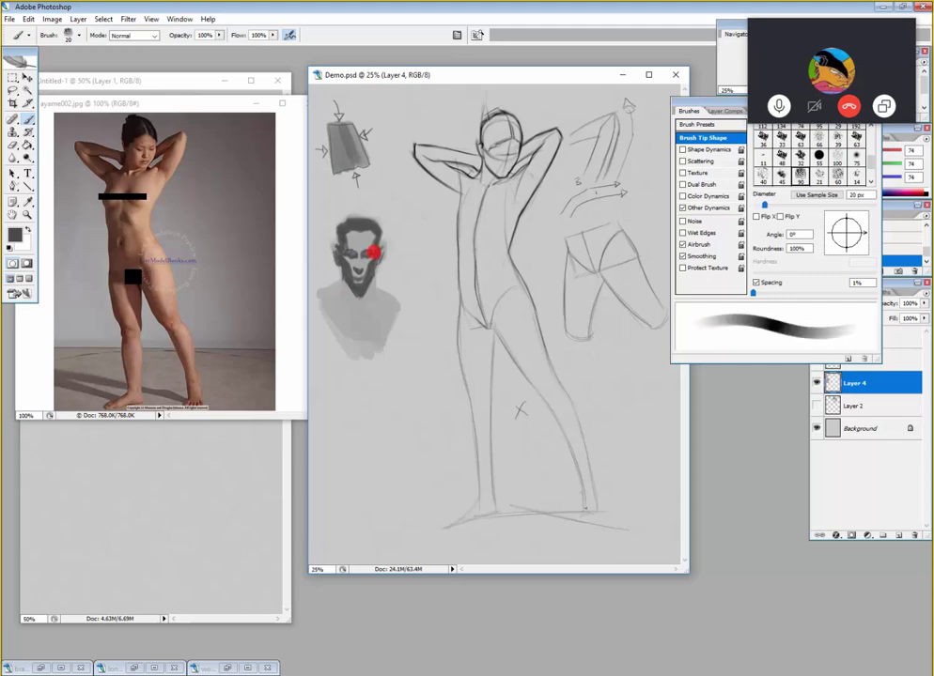
# - Strengthen the dark mouth and chin shape of the portrait with the brush brought to 10 px
pyautogui.press('[')
pyautogui.press('[')
pyautogui.press('[')
pyautogui.press(']')
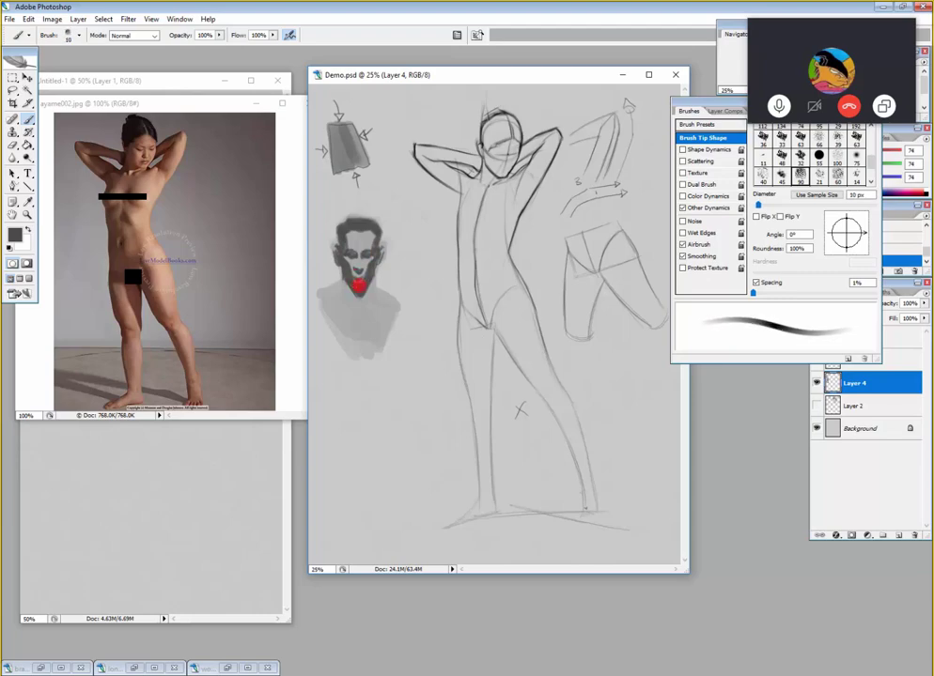
# - Outline both sides of the portrait's neck and its shoulder line with the brush varied between 6 px and 8 px
pyautogui.press('[')
pyautogui.press('[')
pyautogui.press('[')
pyautogui.press('[')
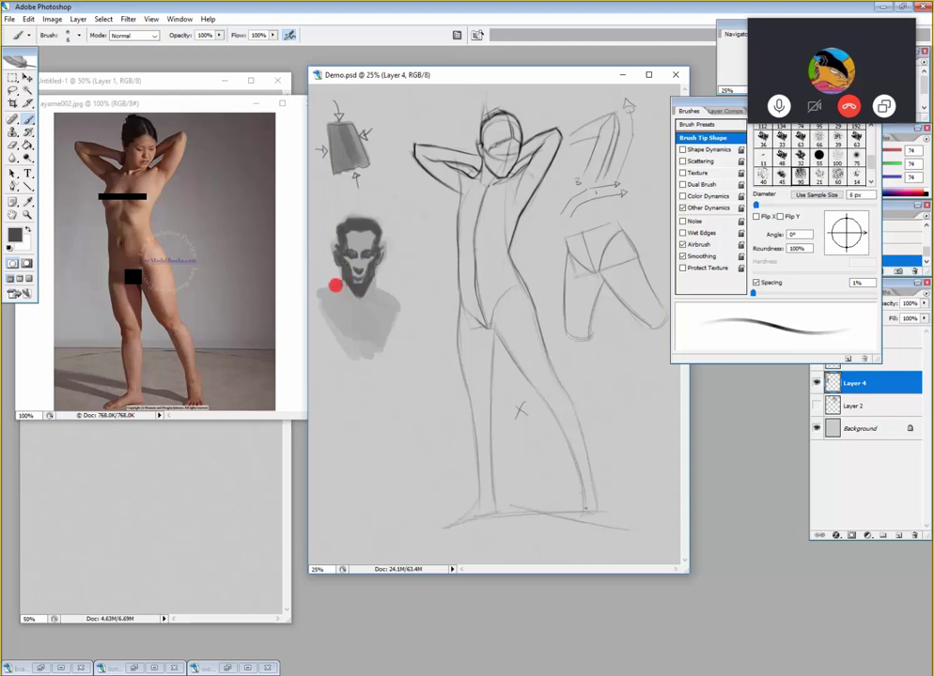
pyautogui.press(']')
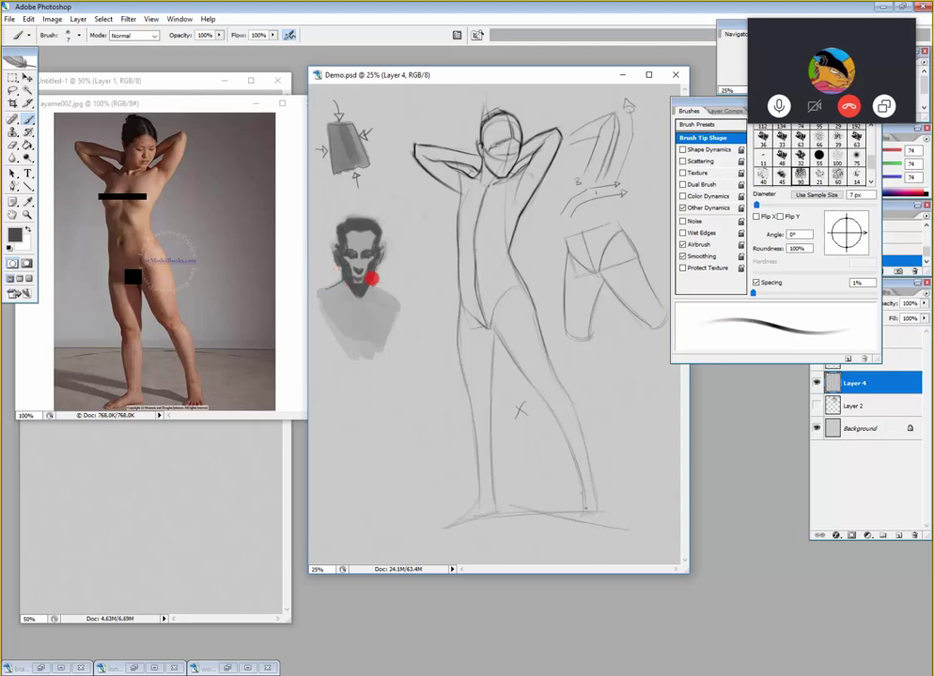
pyautogui.press(']')
pyautogui.press(']')
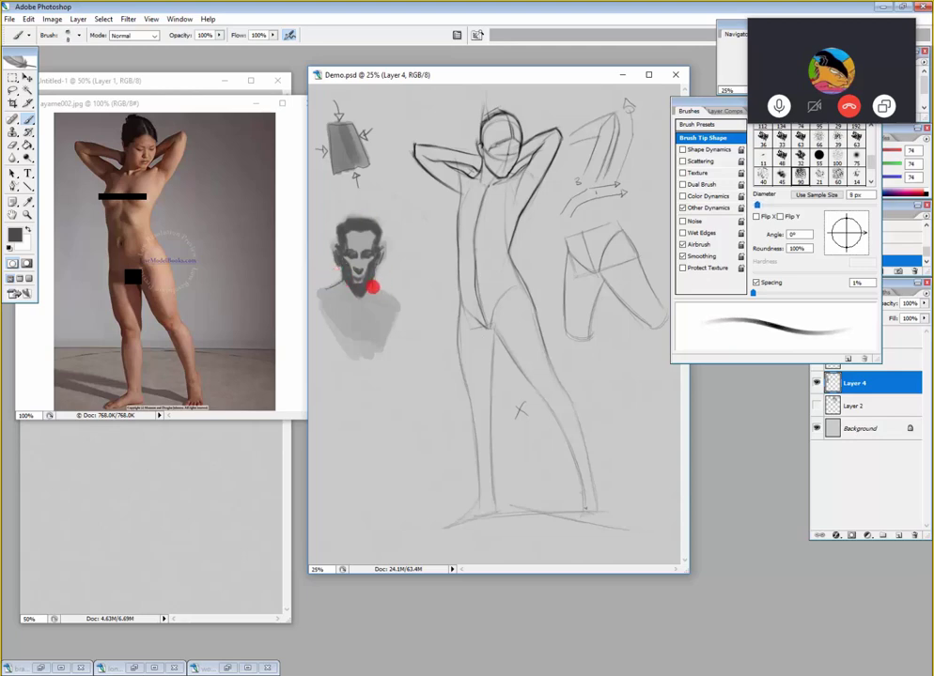
# - Set the foreground colour to white (ffffff) and return to the Brush tool
pyautogui.click(17, 235)
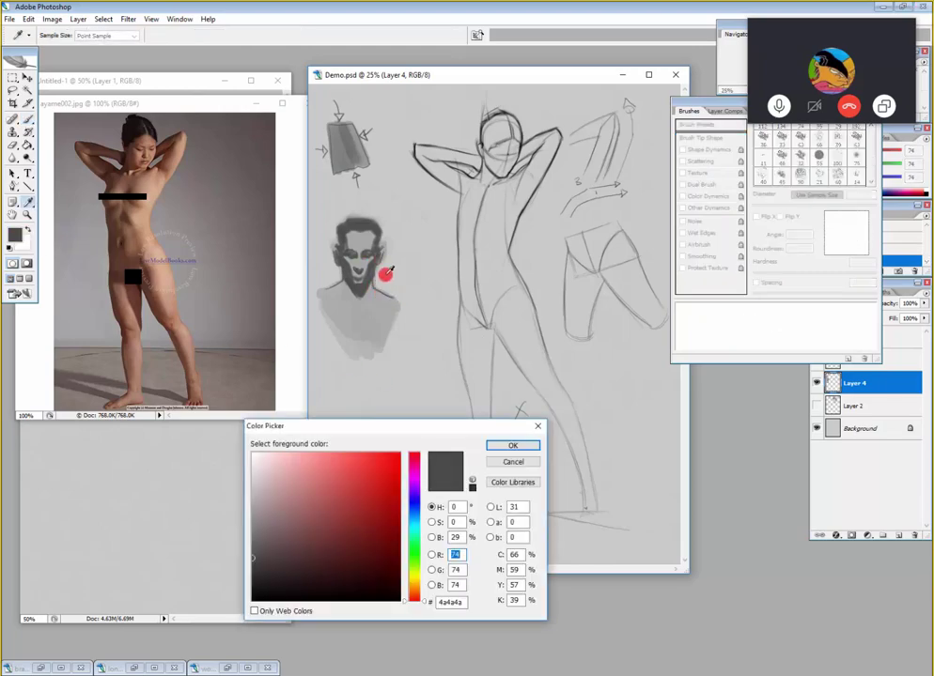
pyautogui.click(252, 454)
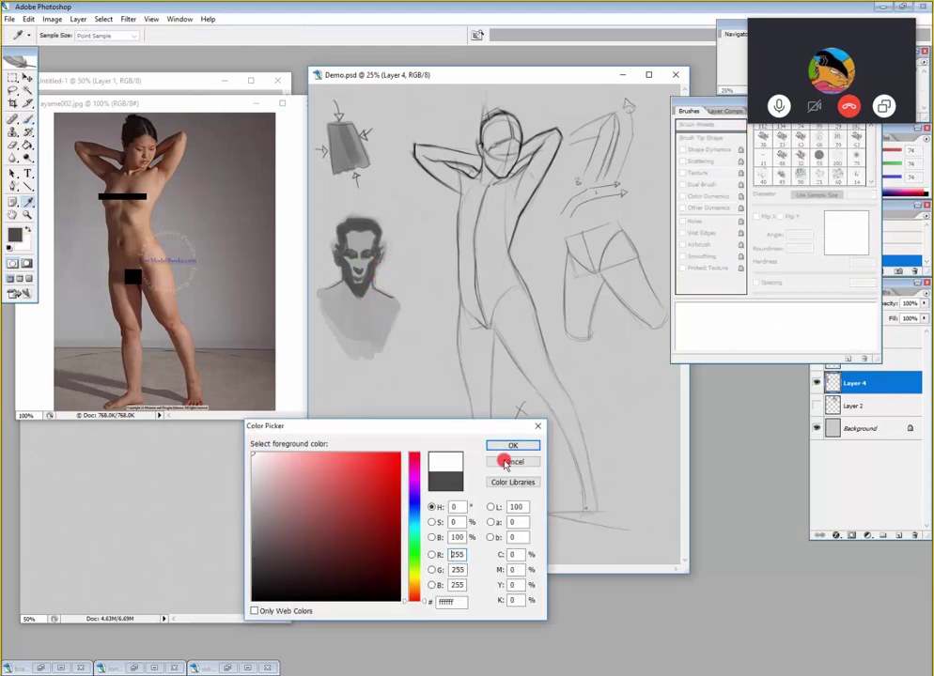
pyautogui.click(510, 443)
pyautogui.press('b')
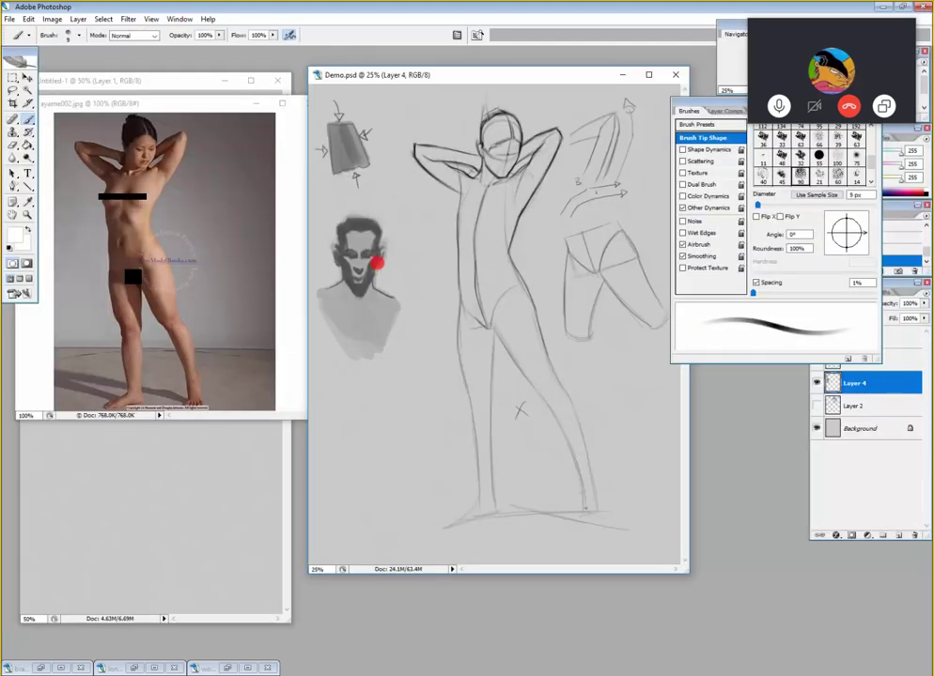
# - Paint white negative space around the portrait's head and above both shoulders with the brush varied between 20 px and 40 px
pyautogui.press('Tab')
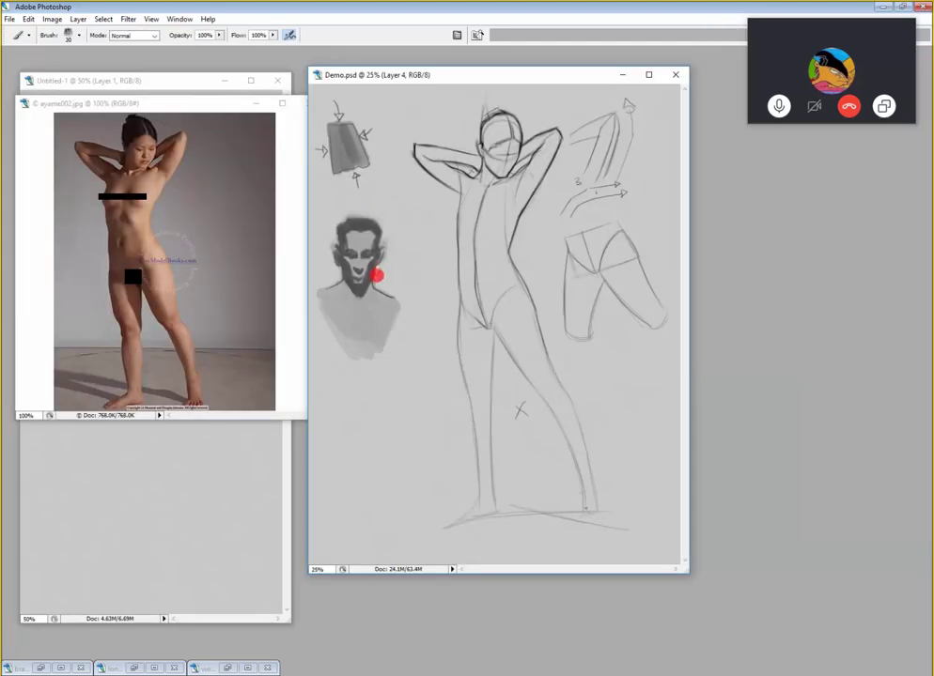
pyautogui.moveTo(374, 277)
pyautogui.mouseDown()
pyautogui.moveTo(396, 294)
pyautogui.moveTo(379, 273)
pyautogui.mouseUp()
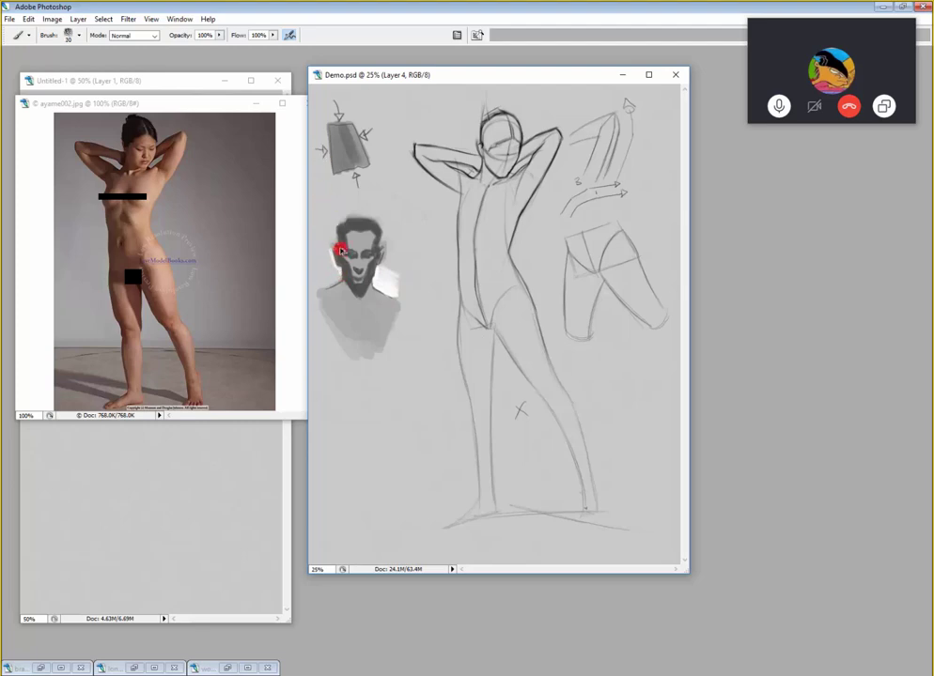
pyautogui.press('[')
pyautogui.press(']')
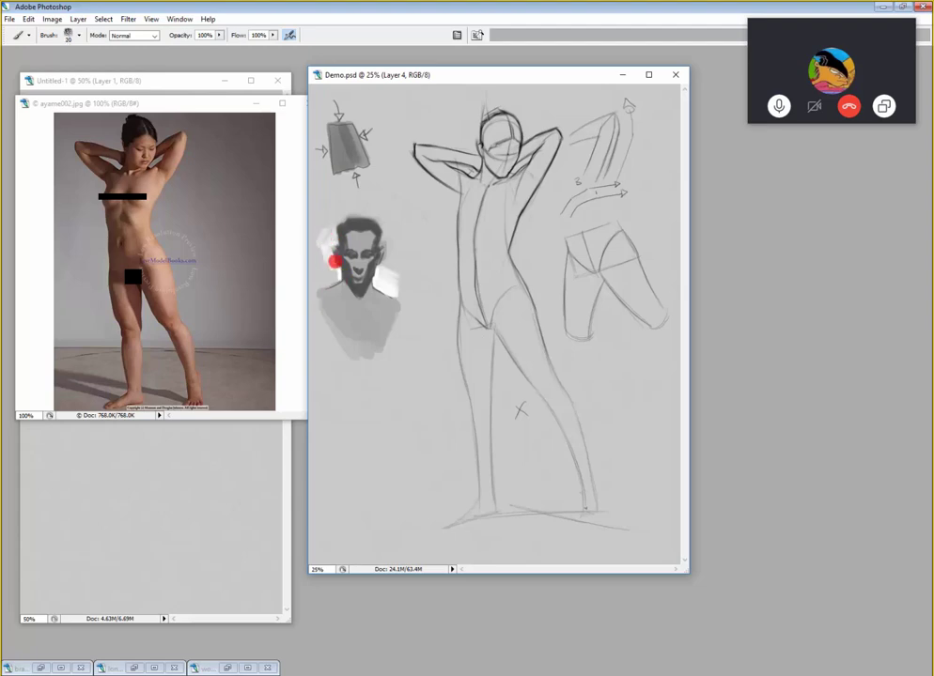
pyautogui.press(']')
pyautogui.moveTo(330, 272); pyautogui.dragTo(323, 260)
pyautogui.press('[')
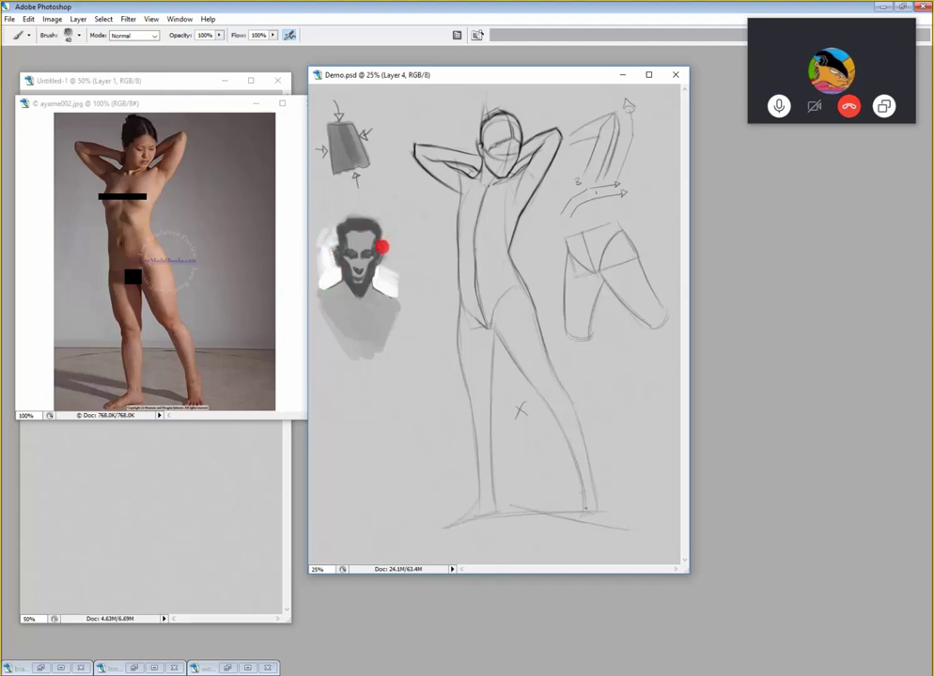
pyautogui.press(']')
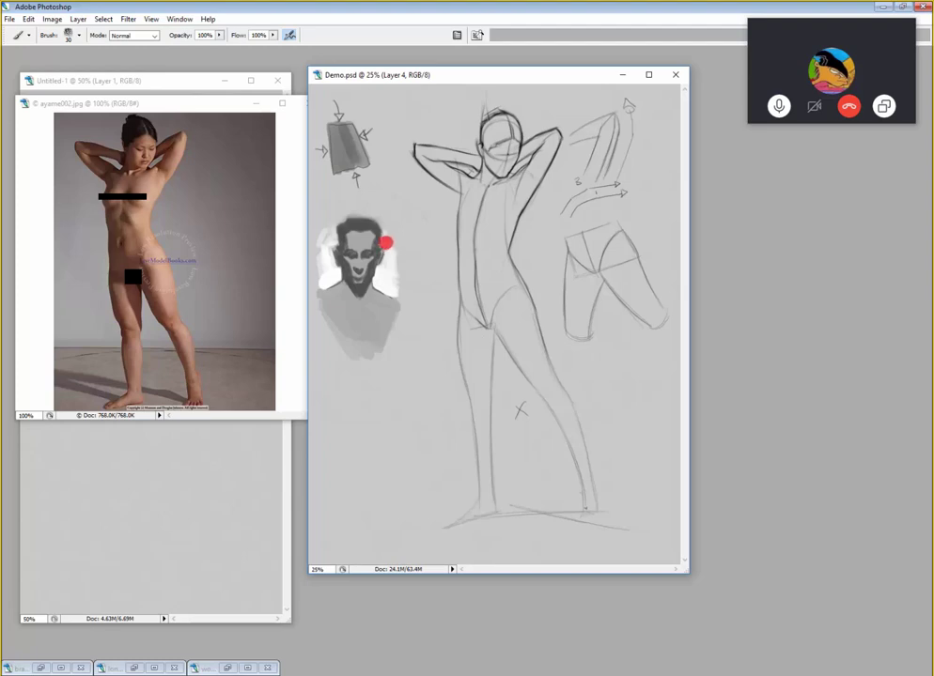
pyautogui.press(']')
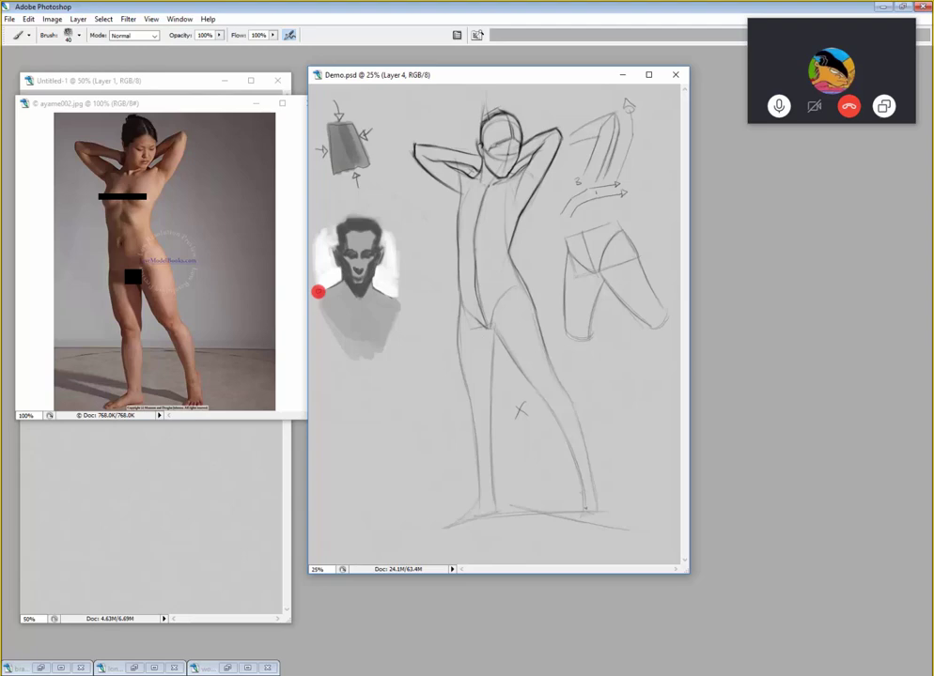
# - Set the foreground colour to black (000000) with the panels shown, and return to the Brush tool
pyautogui.press('Tab')
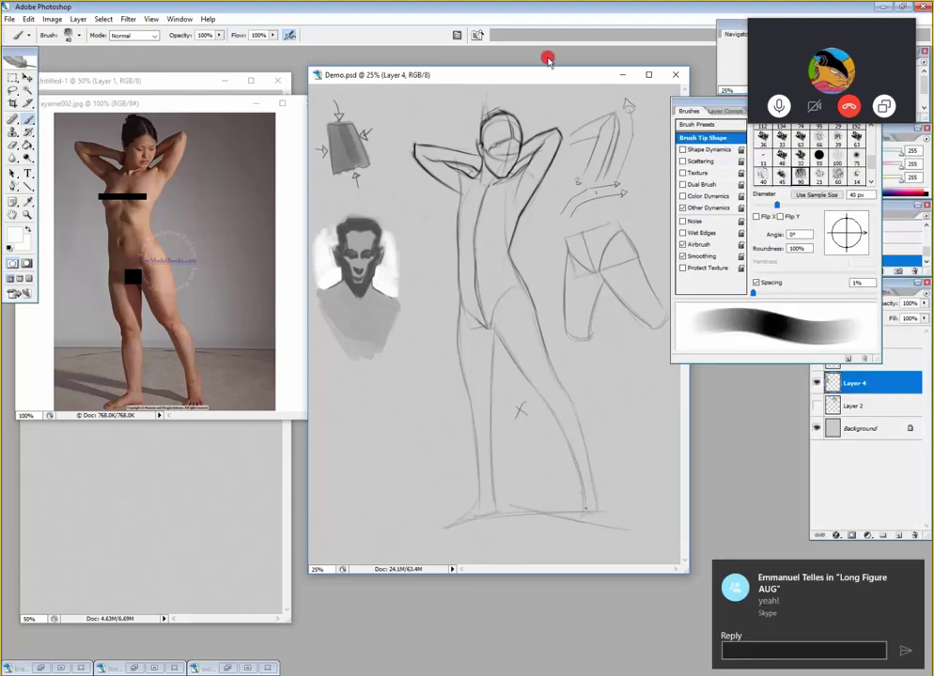
pyautogui.press('i')
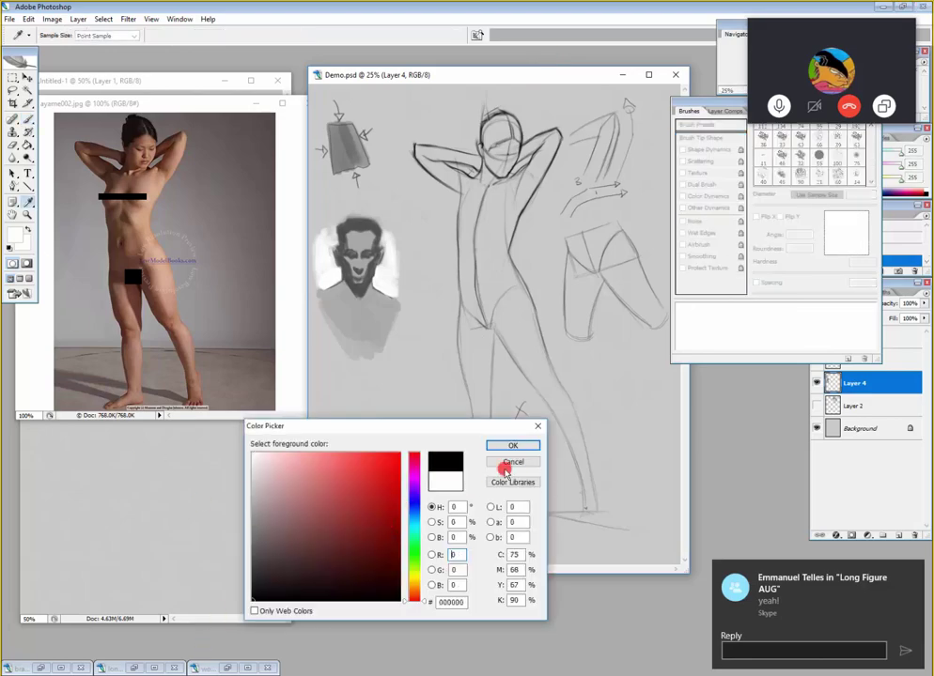
pyautogui.click(513, 445)
pyautogui.press('d')
pyautogui.press('b')
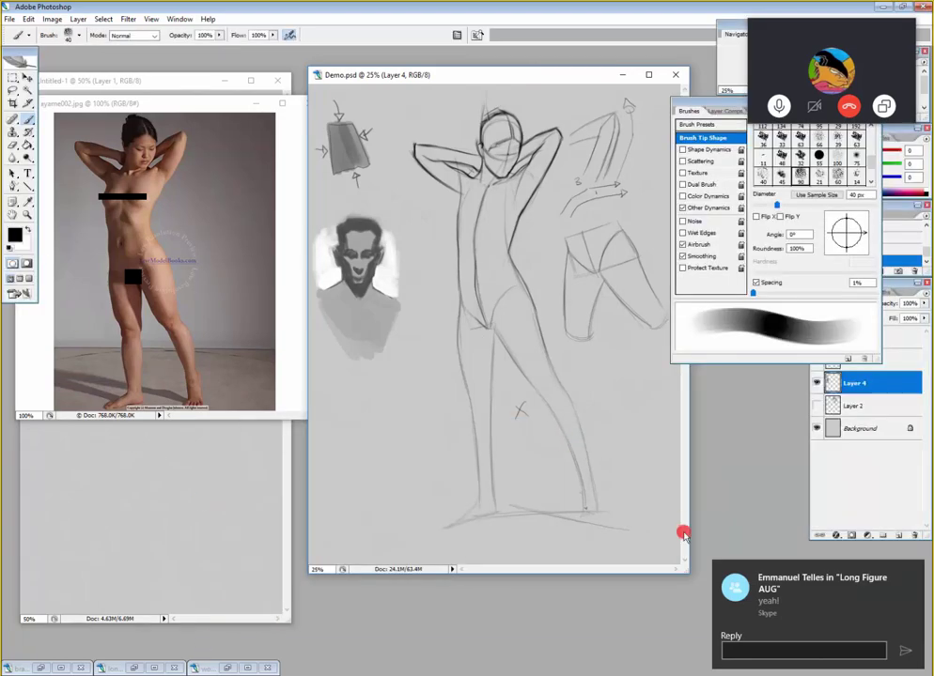
# - Darken the standing figure's head and raised-arm lines, reducing the brush from 40 px to 5 px
pyautogui.press('[')
pyautogui.press('[')
pyautogui.press('[')
pyautogui.press('[')
pyautogui.press('[')
pyautogui.press('[')
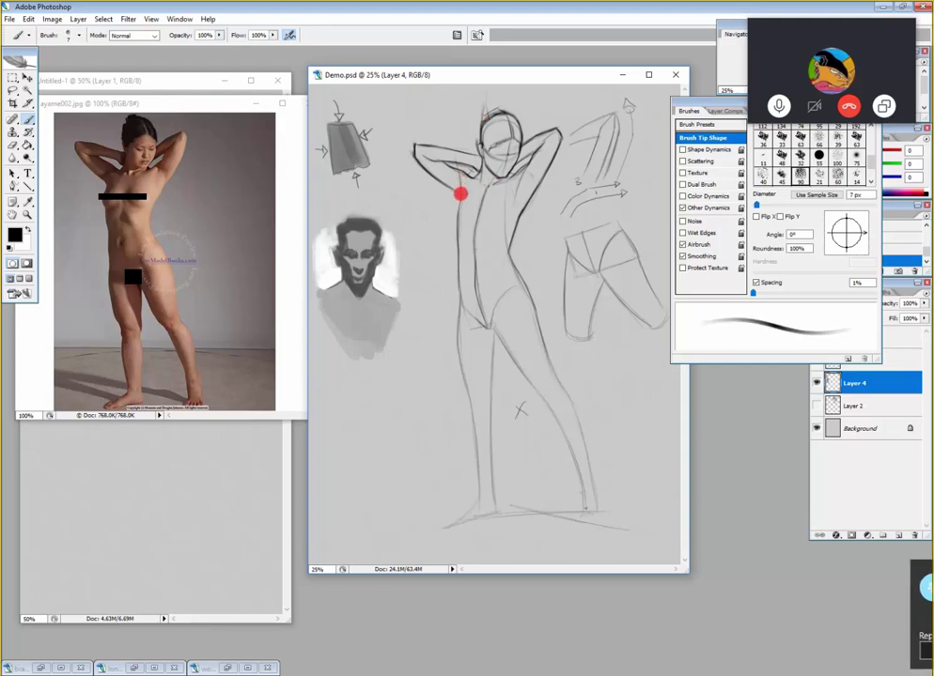
pyautogui.press('[')
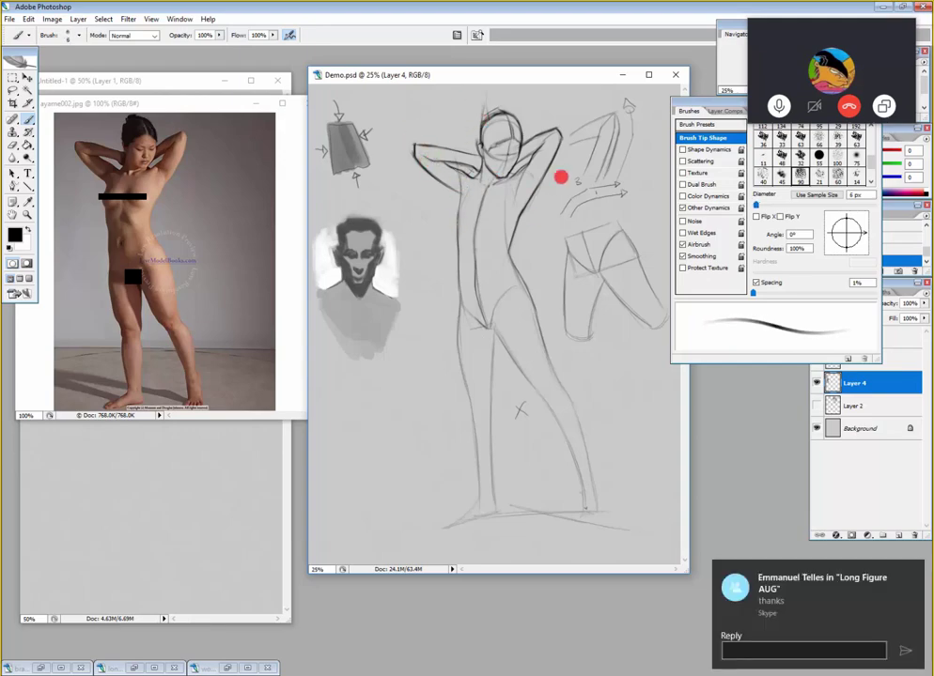
pyautogui.press('[')
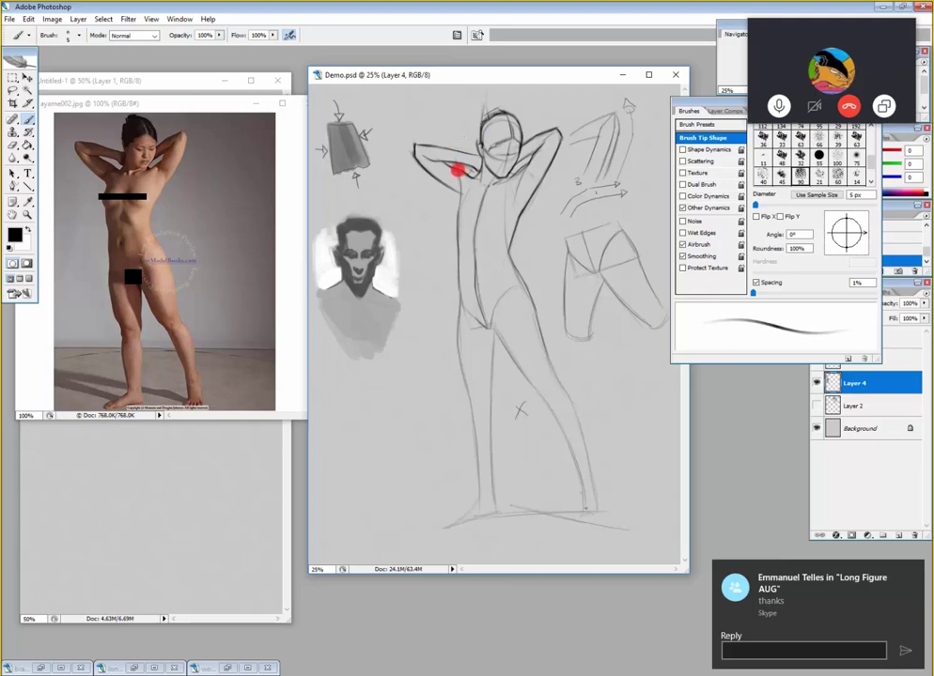
# - Hide the panels and clean up the lines between the figure's jaw and right-side raised arm with an eraser of about 9 px
pyautogui.press('Tab')
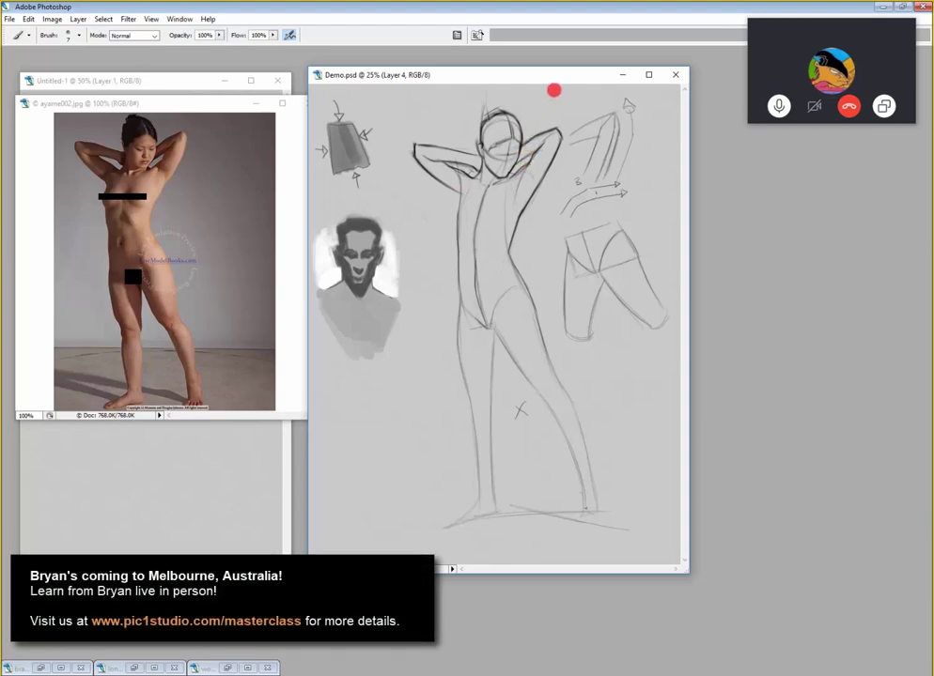
pyautogui.press('e')
pyautogui.press('[')
pyautogui.press('[')
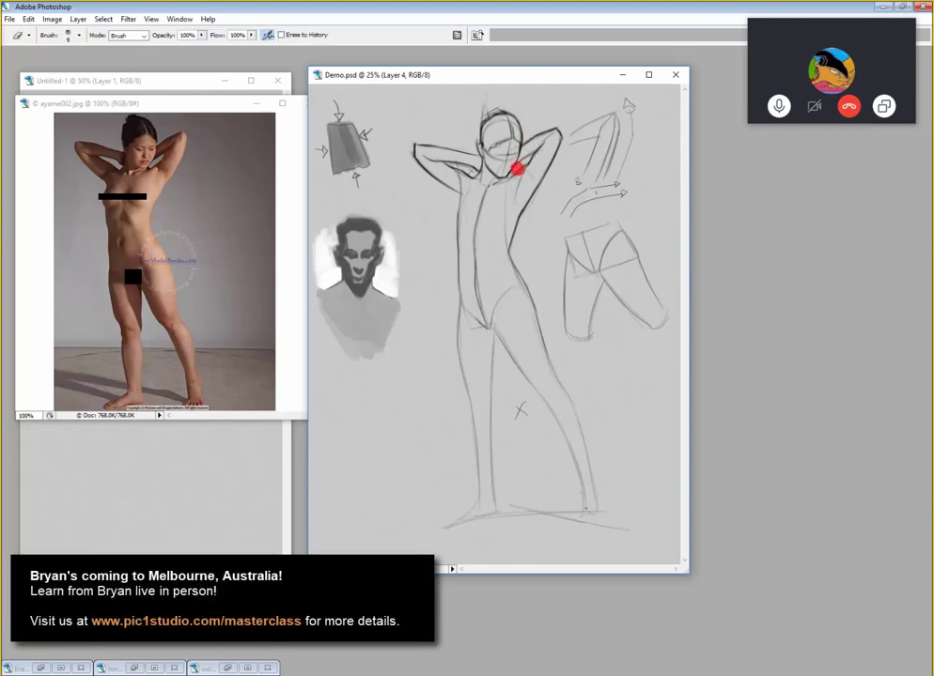
pyautogui.press(']')
# - Redraw the figure's right-side torso contour from the armpit to the waist with a 10 px brush
pyautogui.press('b')
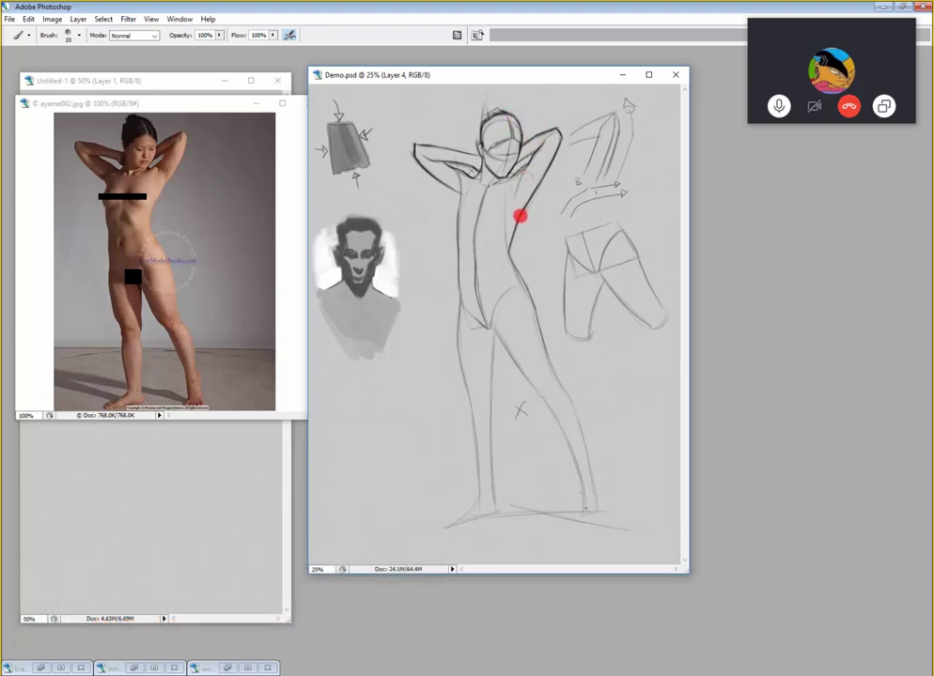
pyautogui.moveTo(521, 212); pyautogui.dragTo(506, 250)
pyautogui.press(']')
# - Refine the figure's left-side neck, chest contour and upper head outline with the brush reduced to 7 px
pyautogui.press('[')
pyautogui.press('[')
pyautogui.press('[')
pyautogui.moveTo(475, 173); pyautogui.dragTo(482, 162)
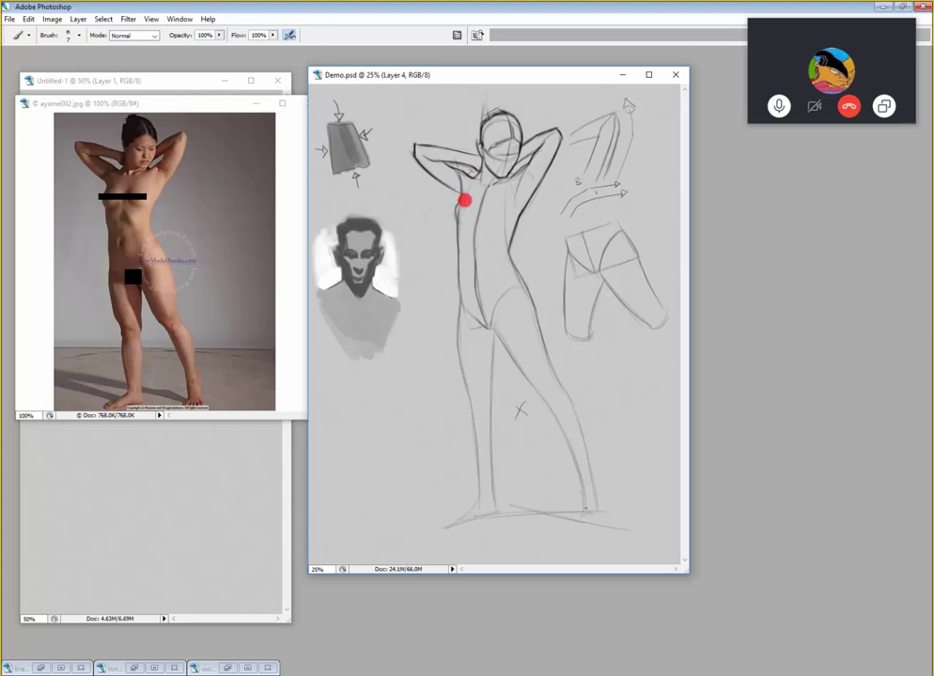
pyautogui.moveTo(481, 108); pyautogui.dragTo(484, 119)
# - Rework the inner lines of the figure's right-side raised arm beside the jaw, enlarging the brush and bringing it back to 7 px
pyautogui.press(']')
pyautogui.press(']')
pyautogui.press(']')
pyautogui.moveTo(522, 166); pyautogui.dragTo(525, 162)
pyautogui.press(']')
pyautogui.press('[')
pyautogui.press('[')
pyautogui.press('[')
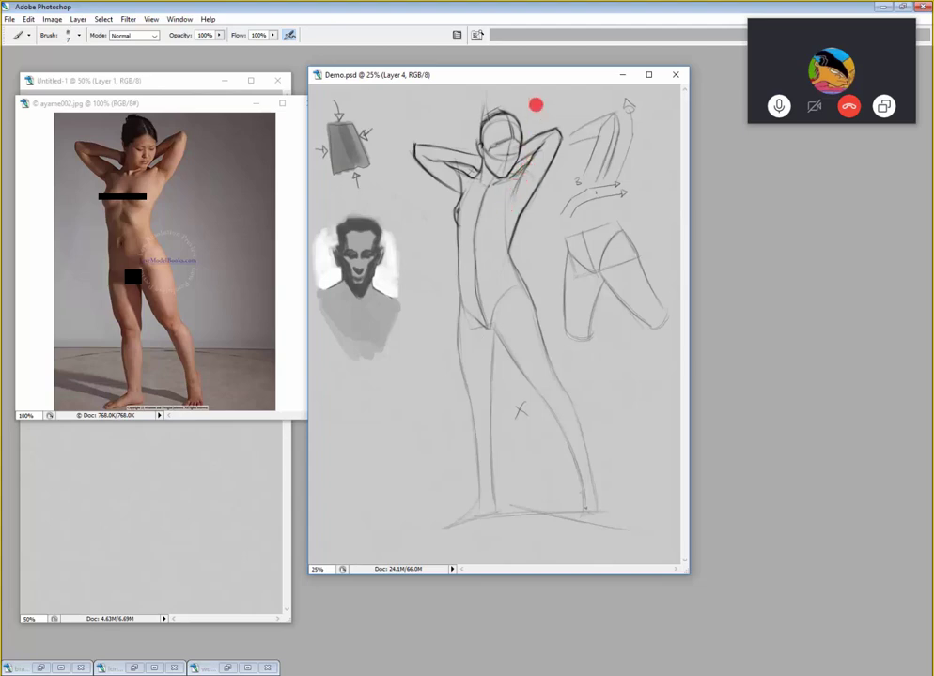
# - Mark a dot on the figure's right-side chest with the enlarged brush
pyautogui.press(']')
pyautogui.press(']')
pyautogui.press(']')
pyautogui.press(']')
# - Show the panels and erase the stray lines by the figure's right-side armpit on Layer 3 with a 40 px eraser
pyautogui.press('e')
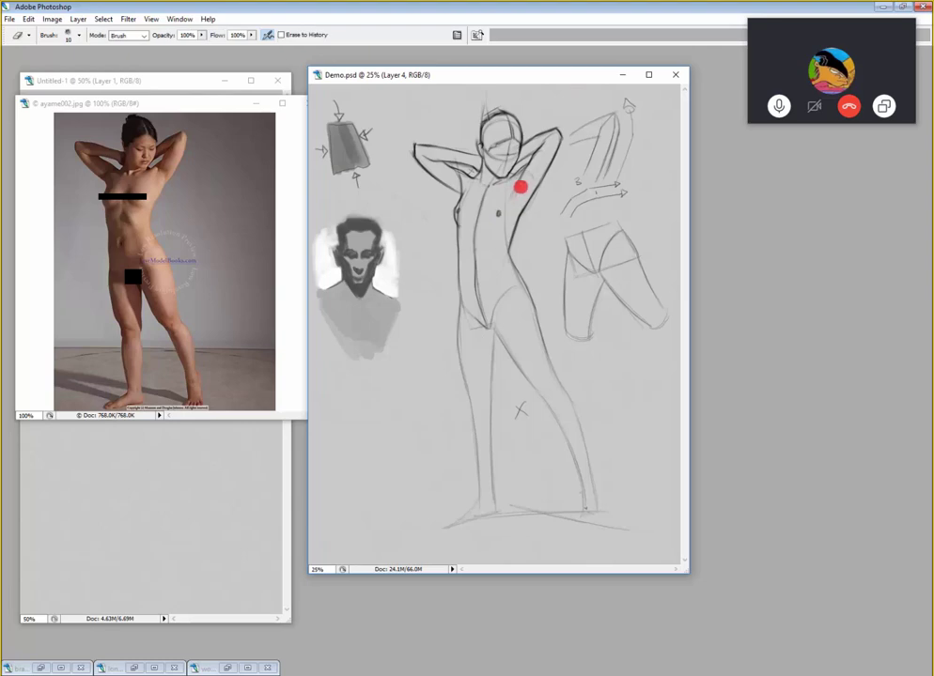
pyautogui.press(']')
pyautogui.press(']')
pyautogui.press(']')
pyautogui.press('Tab')
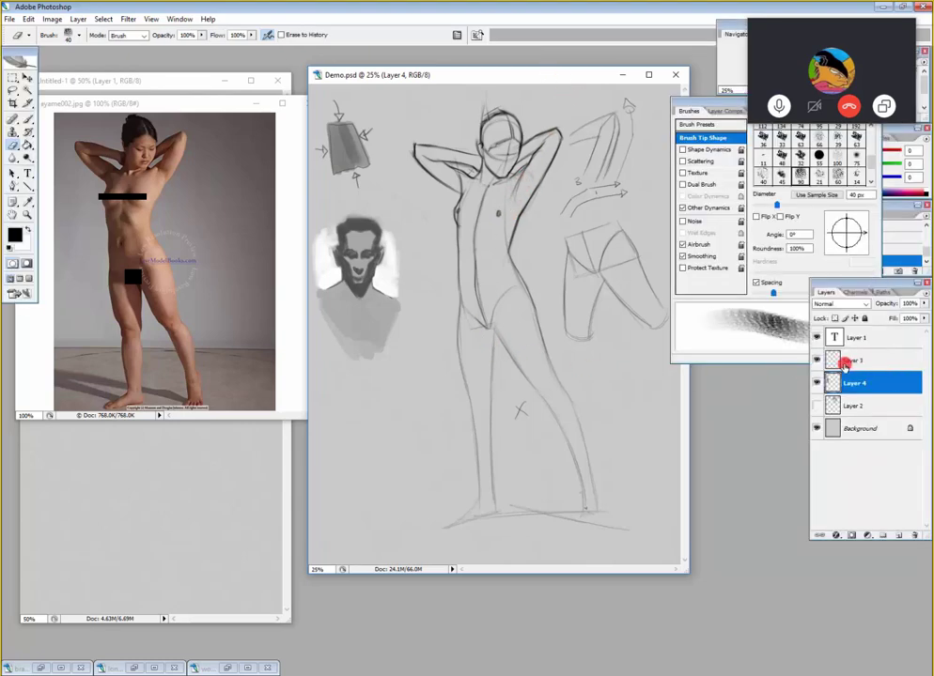
pyautogui.keyDown('alt'); pyautogui.click(817, 359); pyautogui.keyUp('alt')
pyautogui.keyDown('alt'); pyautogui.click(819, 360); pyautogui.keyUp('alt')
pyautogui.click(850, 359)
pyautogui.press(']')
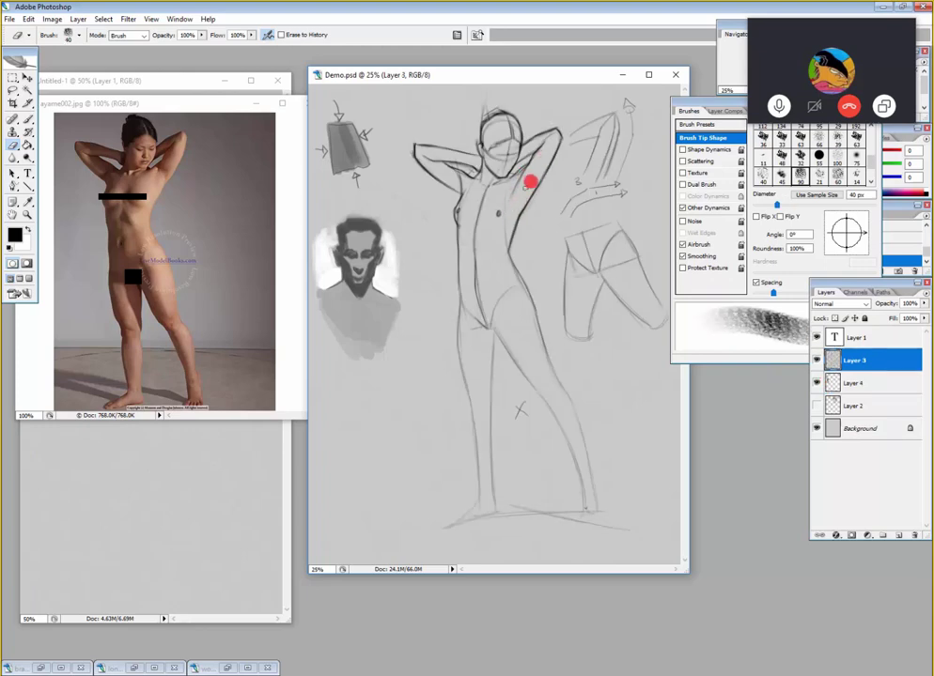
pyautogui.press('[')
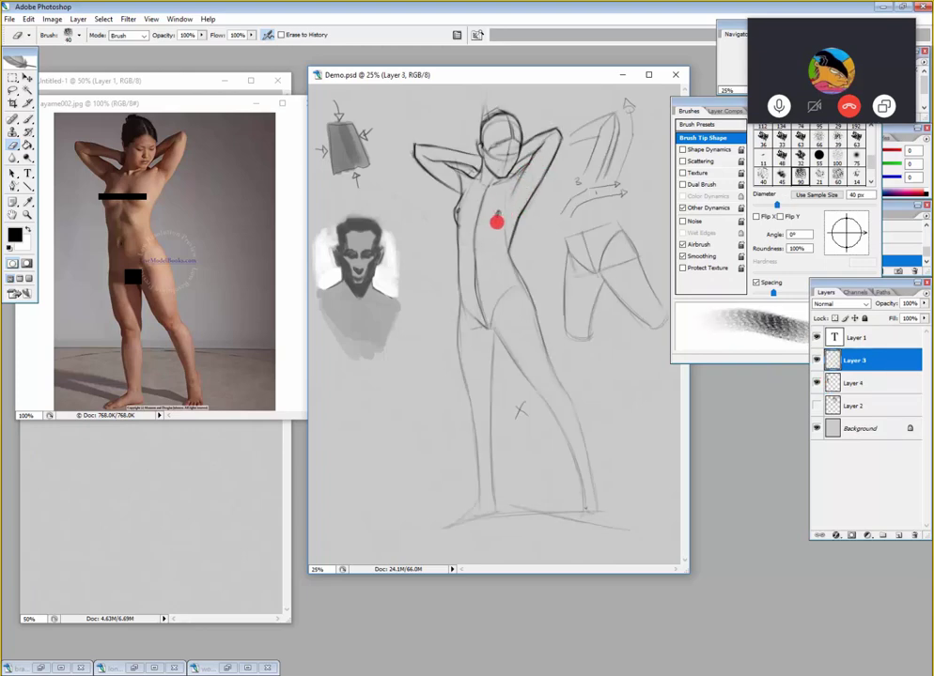
# - Merge Layer 3 and Layer 4 into one layer
pyautogui.keyDown('shift'); pyautogui.click(860, 384); pyautogui.keyUp('shift')
pyautogui.rightClick(857, 382)
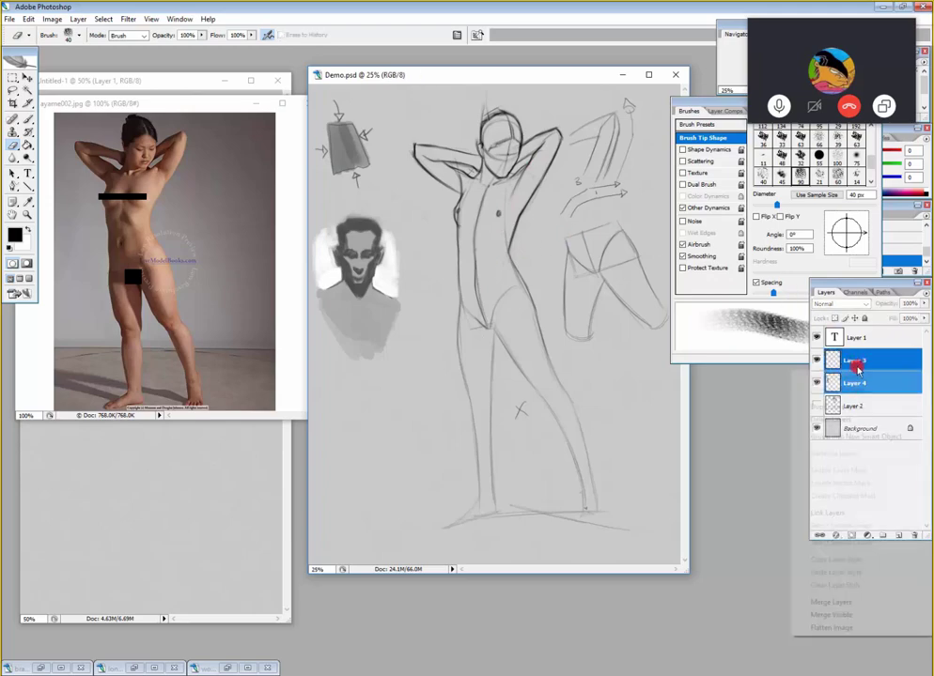
pyautogui.click(855, 602)
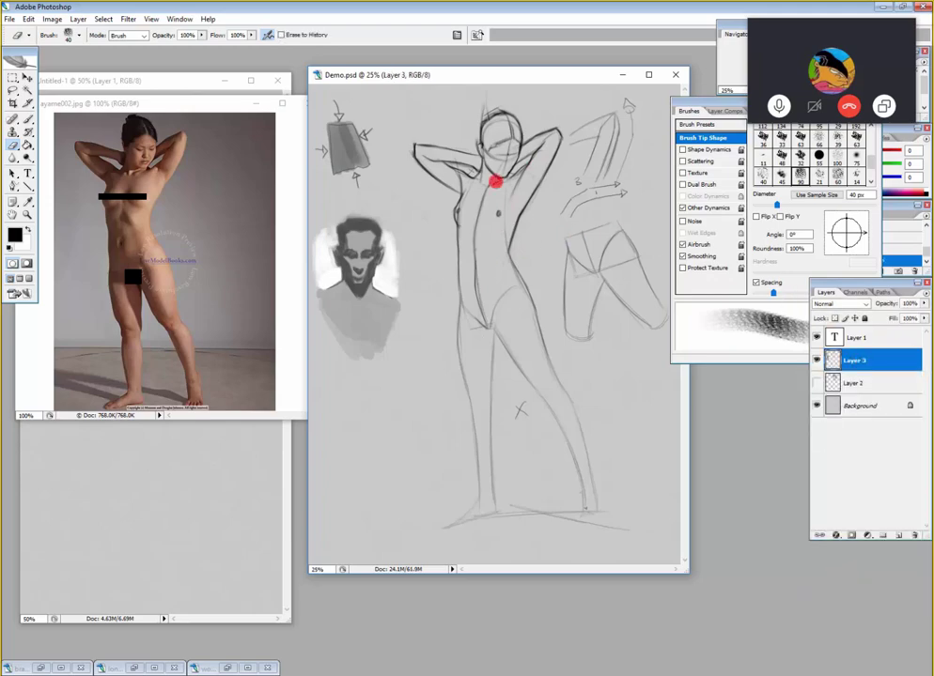
# - Clean up the figure's left-side chest contour with a 20 to 30 px eraser and refine it with a 6 to 7 px brush
pyautogui.press('[')
pyautogui.press('[')
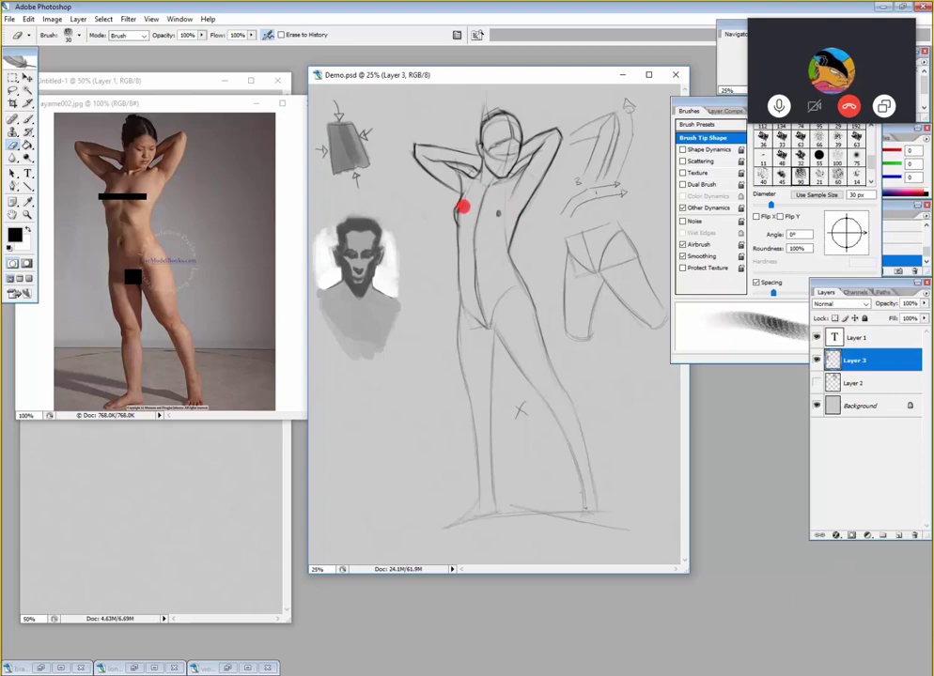
pyautogui.press('b')
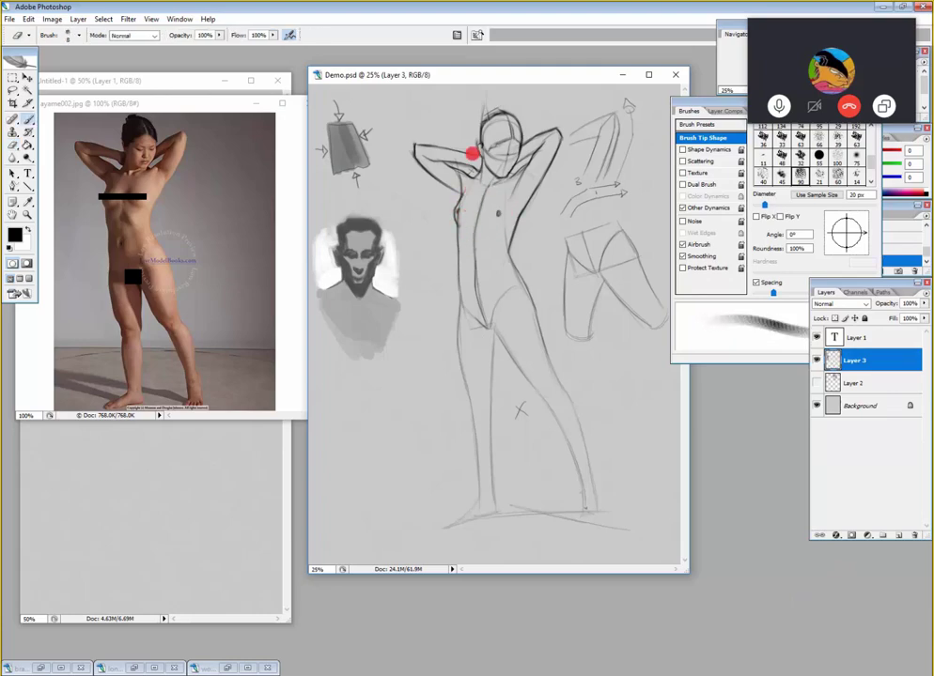
pyautogui.press('[')
pyautogui.press('[')
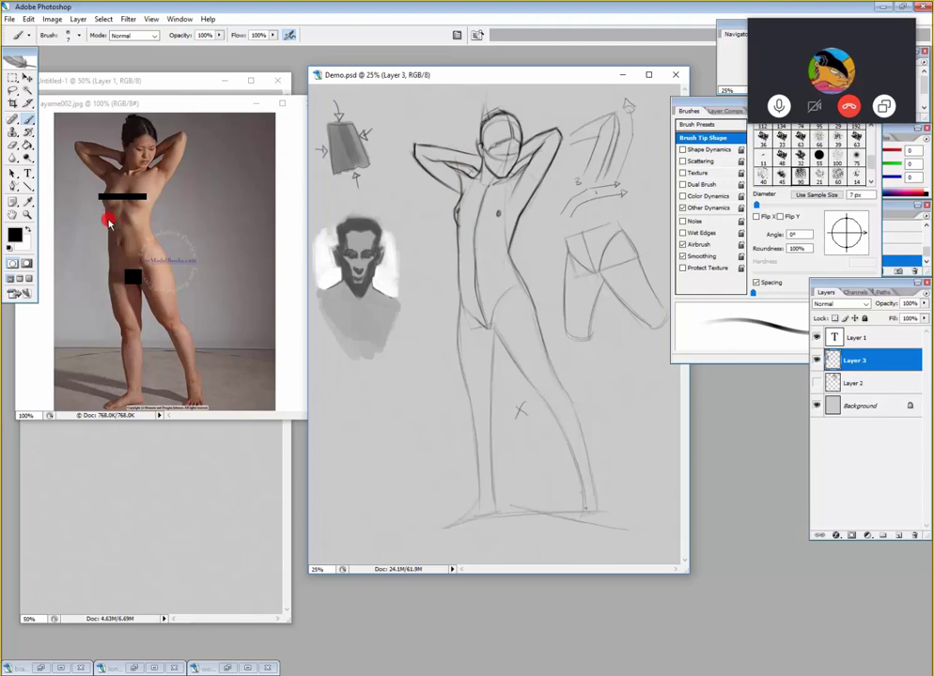
pyautogui.press(']')
pyautogui.press('[')
pyautogui.press('[')
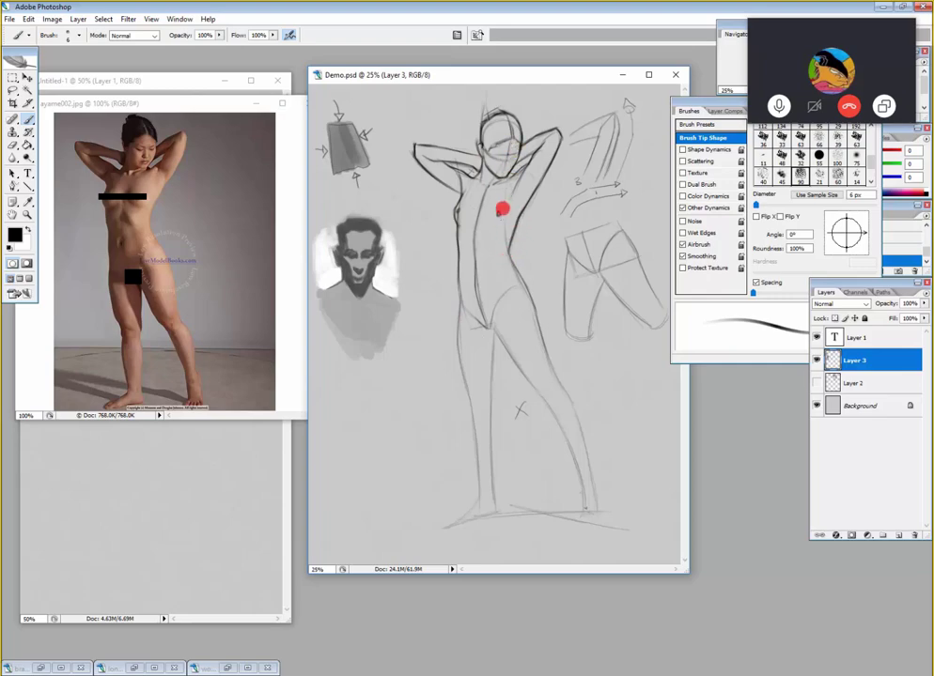
# - Enlarge the brush to 20 px and widen its tip spacing
pyautogui.press(']')
pyautogui.press(']')
pyautogui.press(']')
pyautogui.press(']')
pyautogui.press(']')
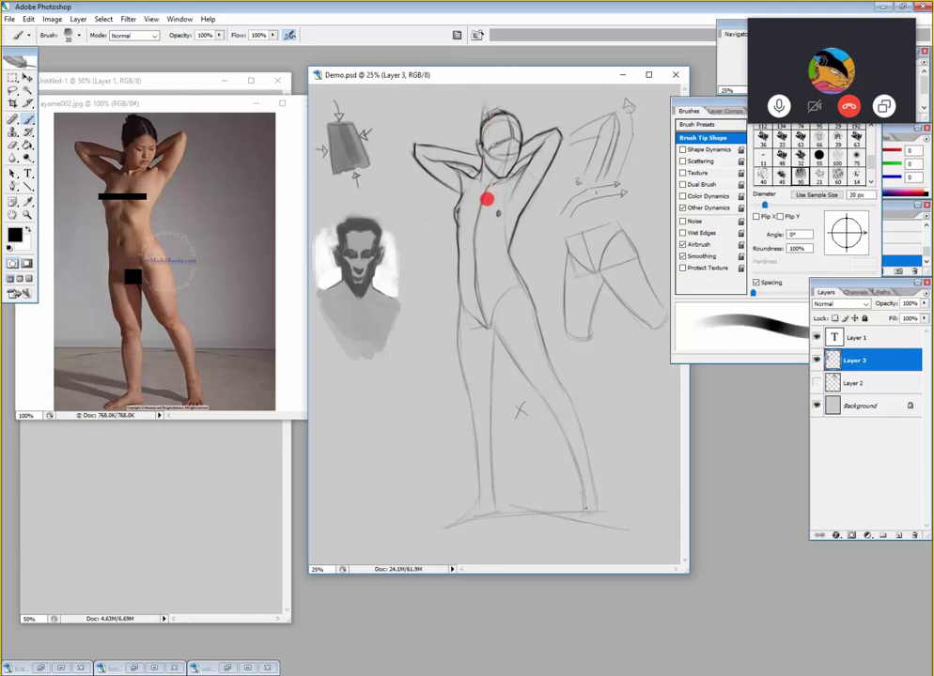
pyautogui.press(']')
pyautogui.press('[')
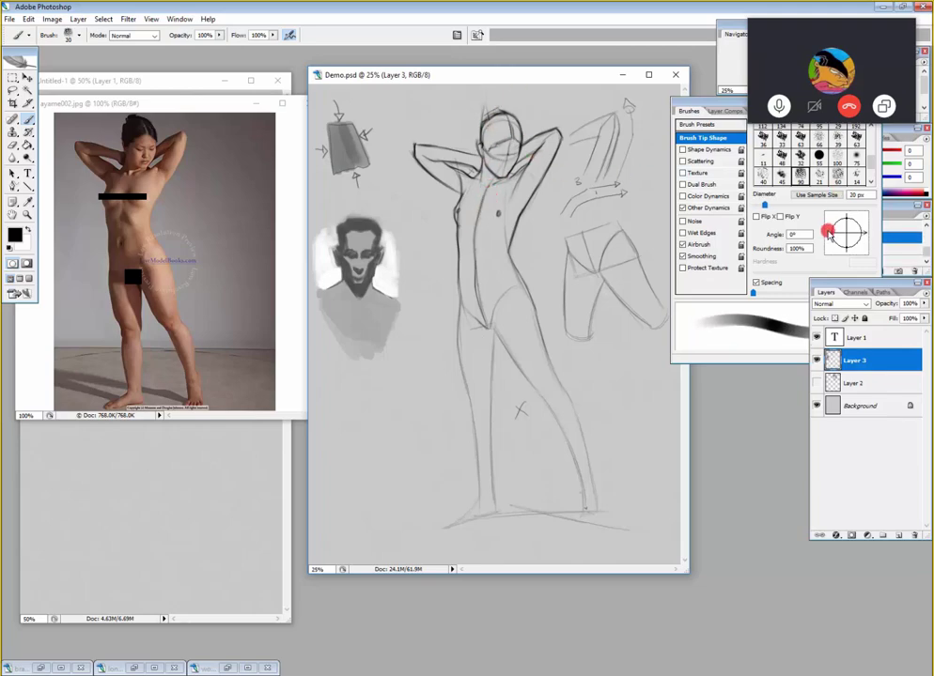
pyautogui.click(860, 282)
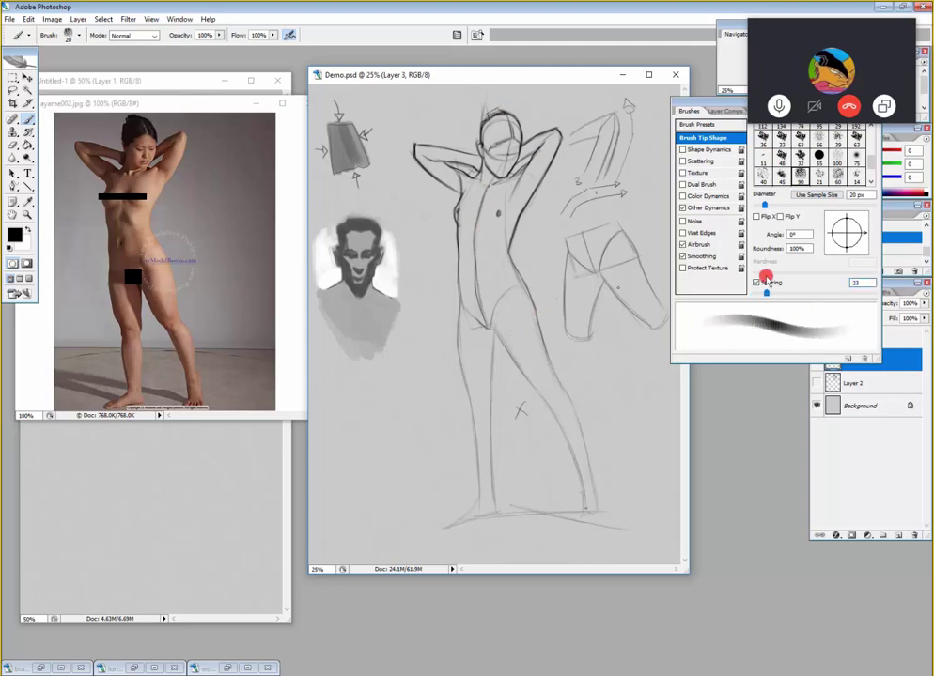
pyautogui.moveTo(754, 293); pyautogui.dragTo(826, 299)
# - Hide the panels and rework the chest, erasing the right-side dot at 20 px and redrawing the left-side contour with a 7 px brush
pyautogui.press('Tab')
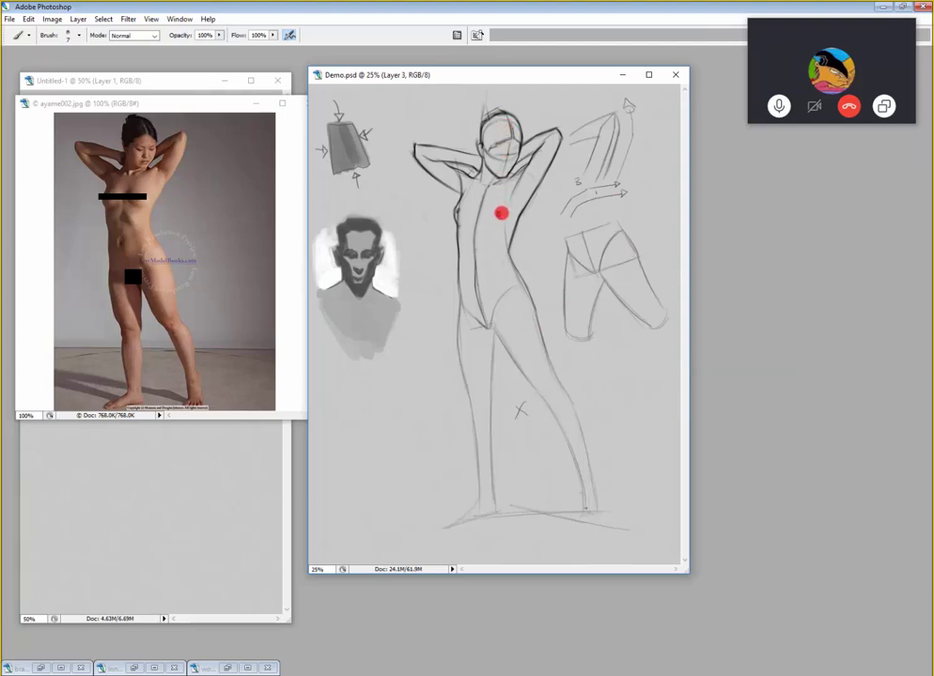
pyautogui.press('e')
pyautogui.press(']')
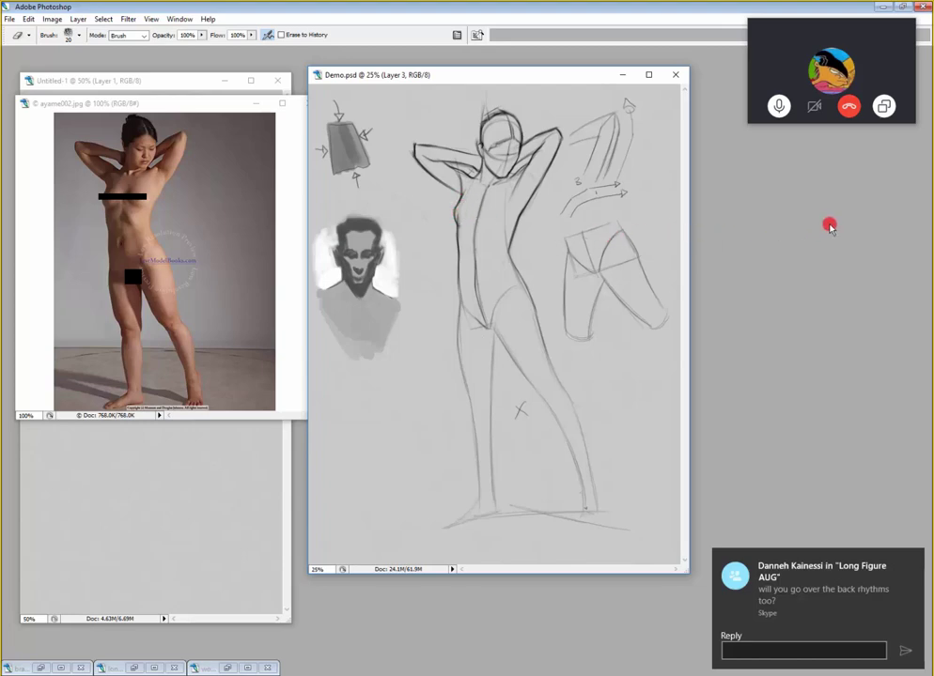
pyautogui.press('b')
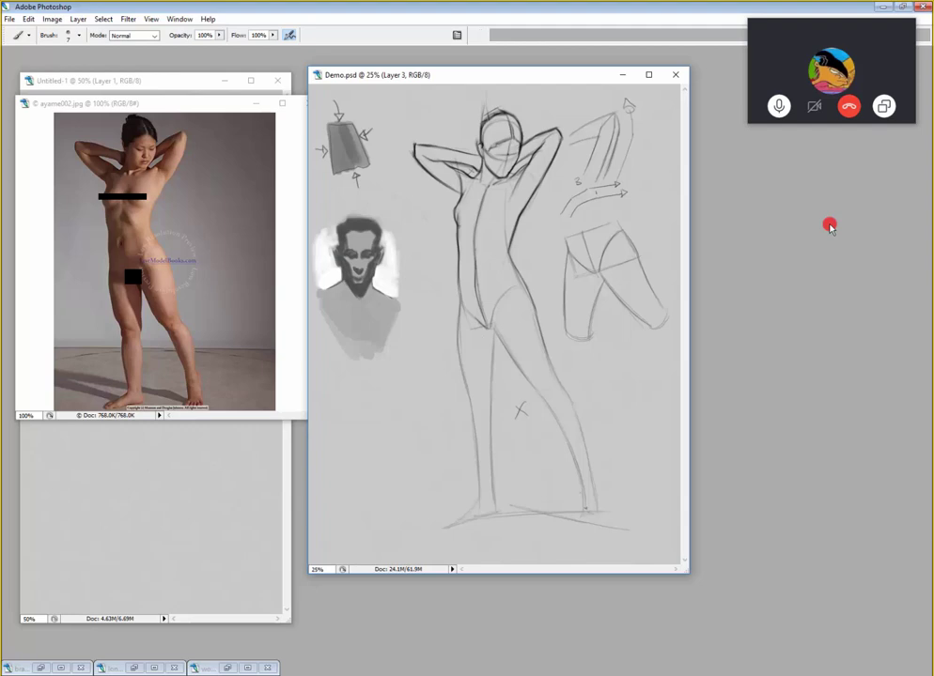
pyautogui.press('[')
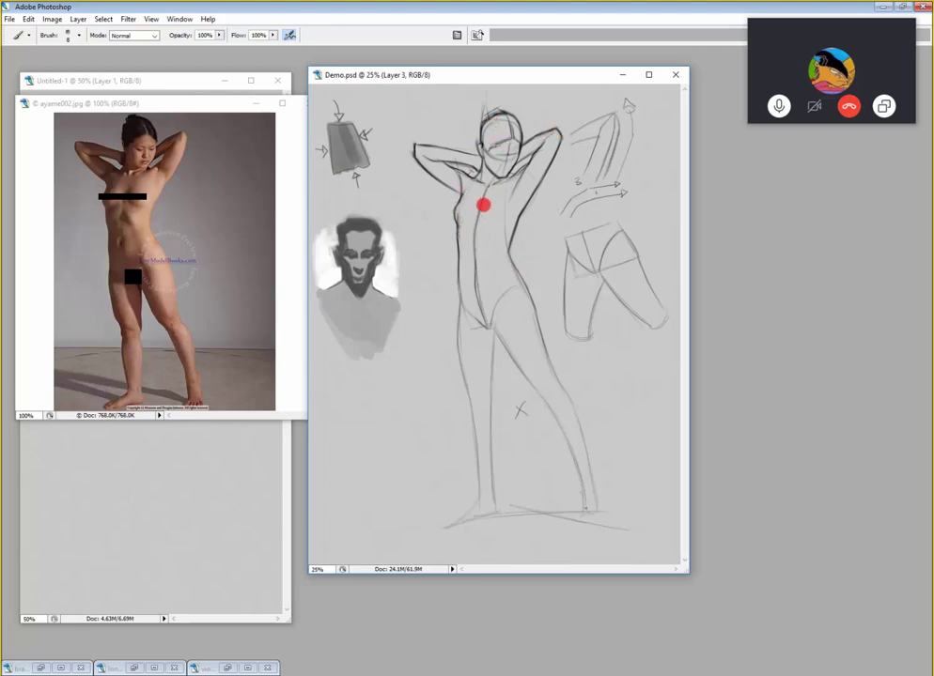
# - Sketch the left-side breast contour and the small right-side chest mark, working up to a 10 px brush
pyautogui.press(']')
pyautogui.press(']')
pyautogui.press(']')
pyautogui.press(']')
pyautogui.press(']')
pyautogui.moveTo(507, 132); pyautogui.dragTo(514, 142)
pyautogui.press(']')
pyautogui.press(']')
pyautogui.press(']')
pyautogui.hotkey('ctrl', 'z')
pyautogui.press('[')
pyautogui.press('[')
pyautogui.press(']')
pyautogui.press(']')
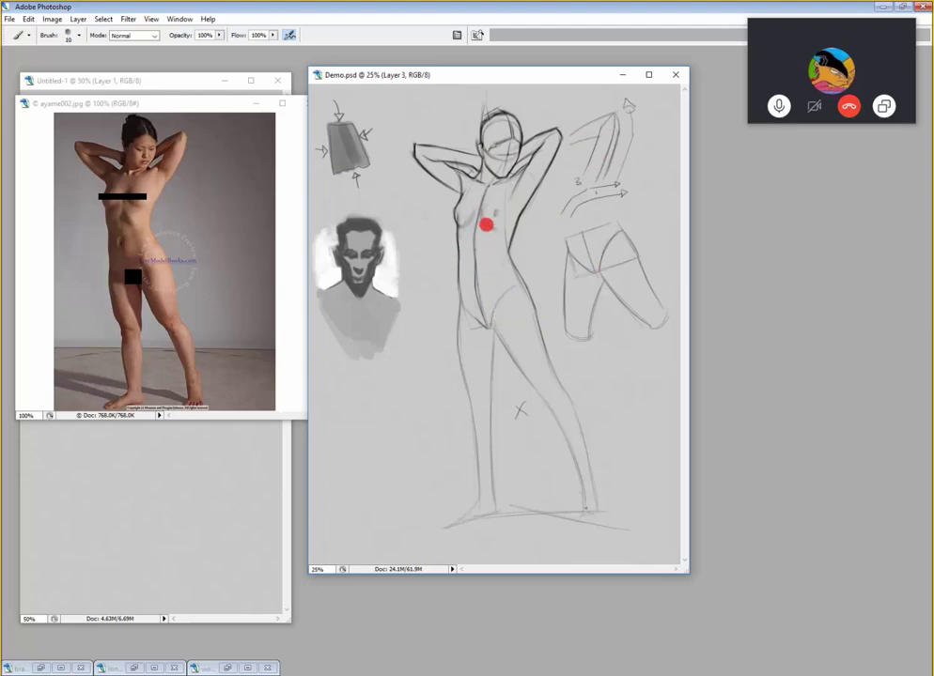
# - Draw the underside of the right-side breast and strengthen the inner thigh line below the crotch with a brush of about 9 px
pyautogui.press('[')
pyautogui.press('[')
pyautogui.press('[')
pyautogui.press('[')
pyautogui.press(']')
pyautogui.press(']')
pyautogui.press('[')
pyautogui.press('[')
pyautogui.press(']')
pyautogui.press(']')
pyautogui.press('[')
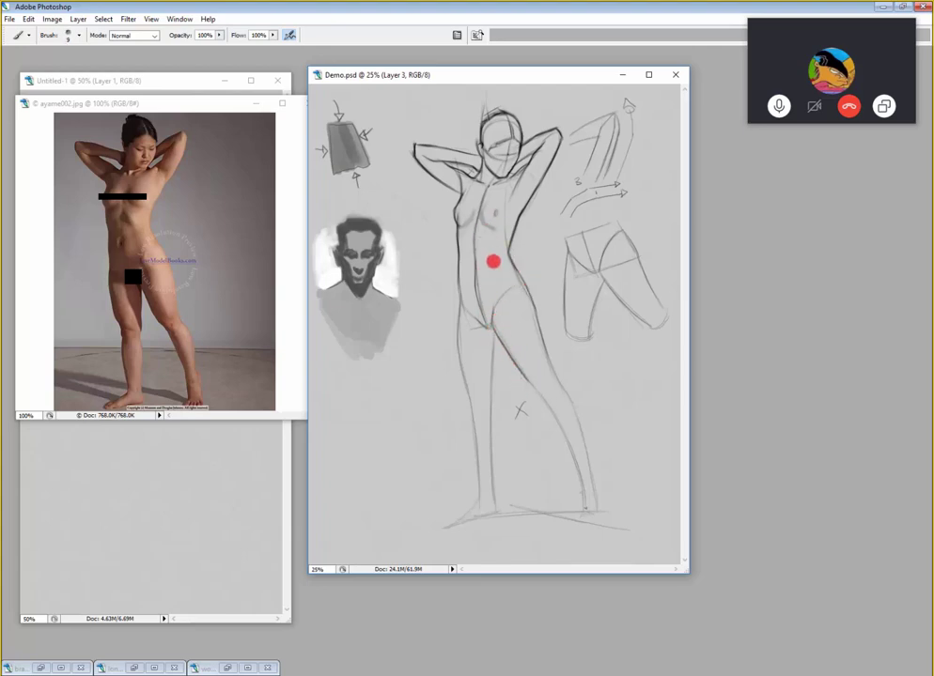
# - Darken both thigh contours and the outer knee-to-shin contour of the right-side leg with an 8 to 9 px brush
pyautogui.press('[')
pyautogui.moveTo(534, 385); pyautogui.dragTo(546, 397)
pyautogui.moveTo(575, 398); pyautogui.dragTo(539, 335)
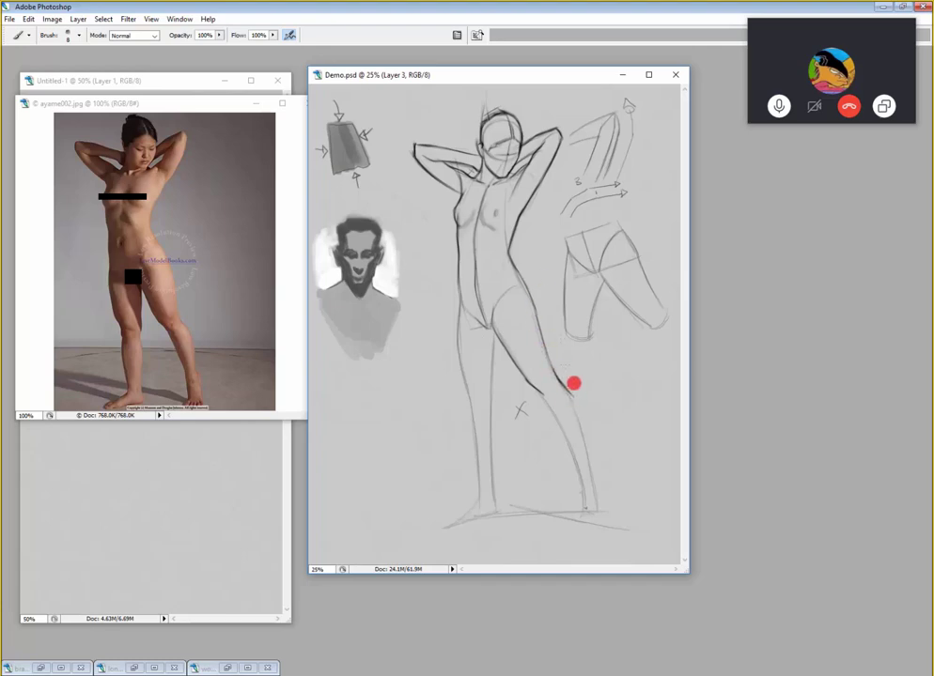
pyautogui.press(']')
pyautogui.moveTo(569, 375); pyautogui.dragTo(578, 405)
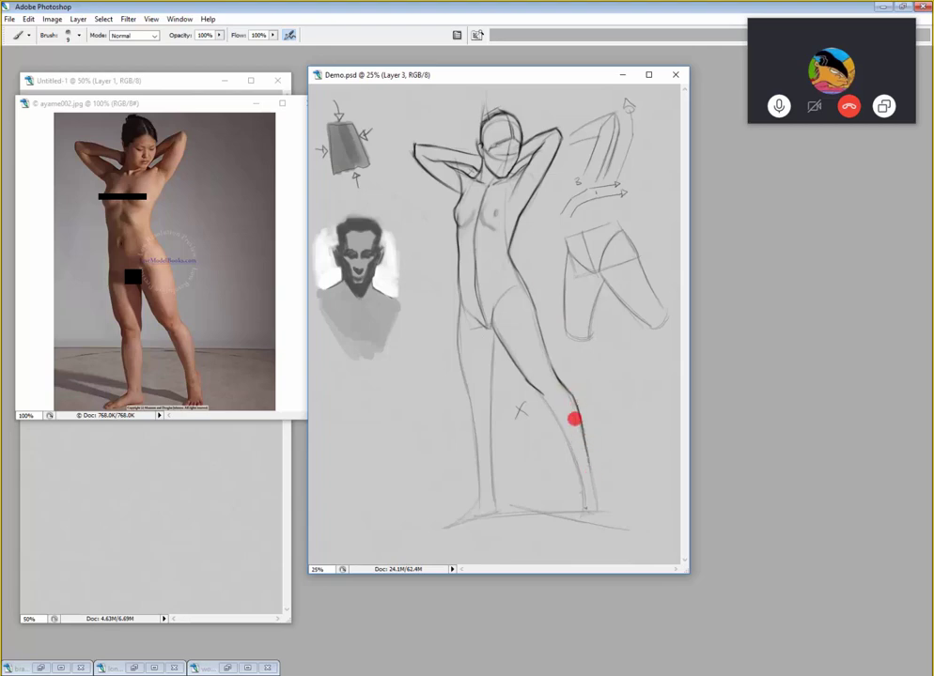
# - Strengthen the right-side leg's inner contour from the knee to the ankle with the brush at about 9 px
pyautogui.press(']')
pyautogui.press(']')
pyautogui.press('[')
pyautogui.press('[')
pyautogui.press(']')
pyautogui.press(']')
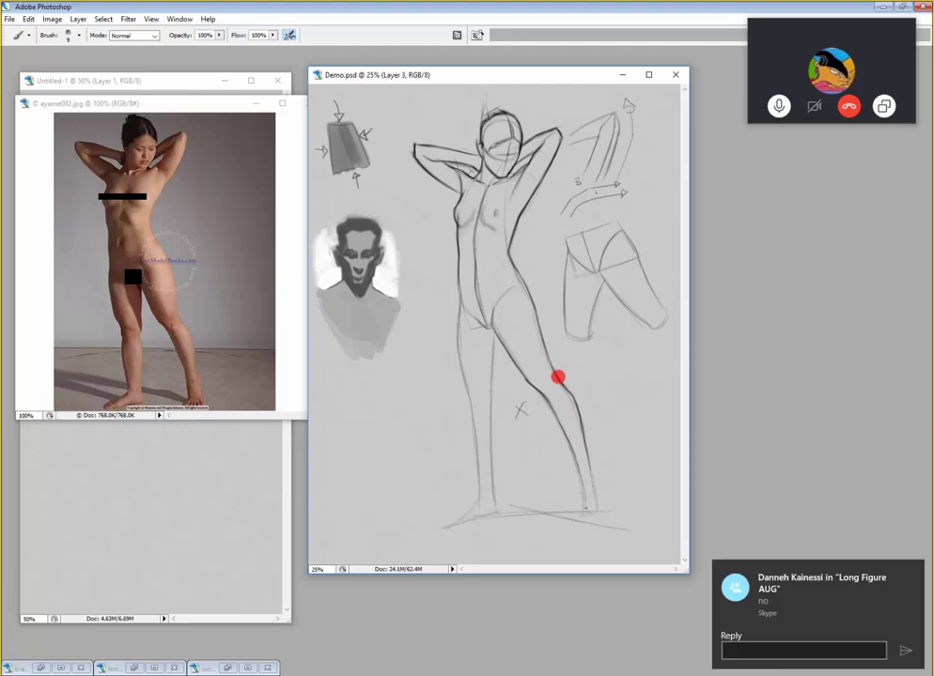
# - Mark the outer knee-to-calf rhythm beside the right-side leg on the ayame002.jpg reference photo
pyautogui.click(183, 298)
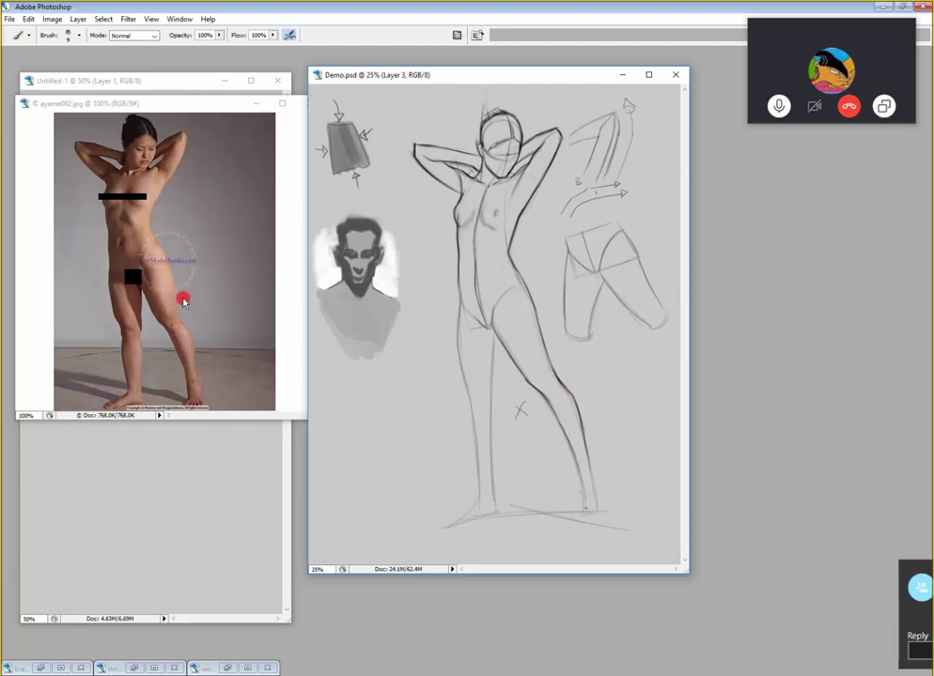
pyautogui.moveTo(188, 293); pyautogui.dragTo(199, 342)
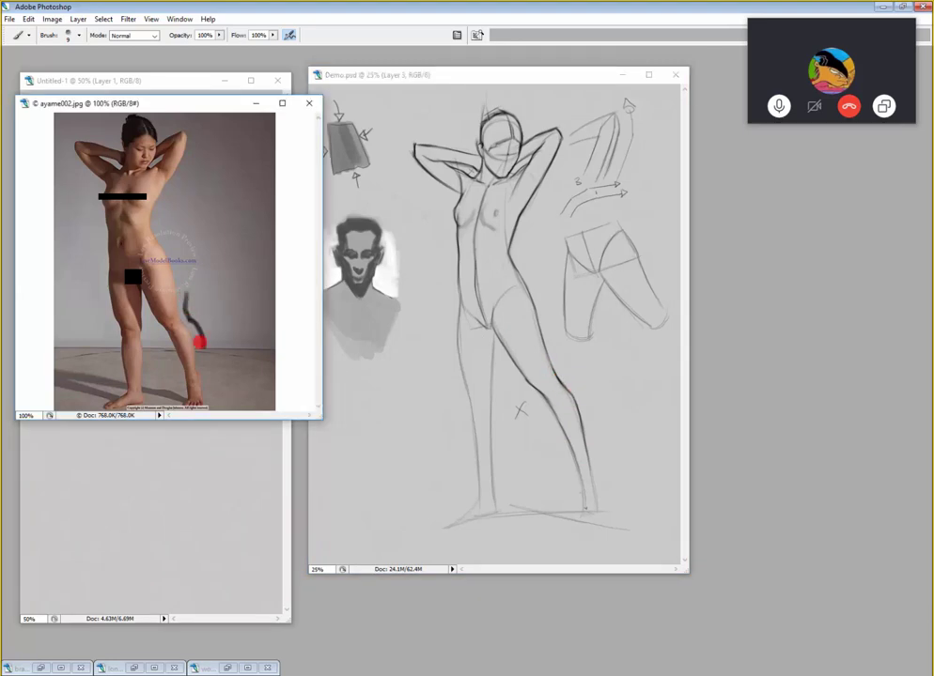
# - Try a long sweeping rhythm curve across the sketched right-side leg in Demo.psd and undo it
pyautogui.click(552, 366)
pyautogui.moveTo(512, 258); pyautogui.dragTo(602, 439)
pyautogui.moveTo(562, 376); pyautogui.dragTo(590, 545)
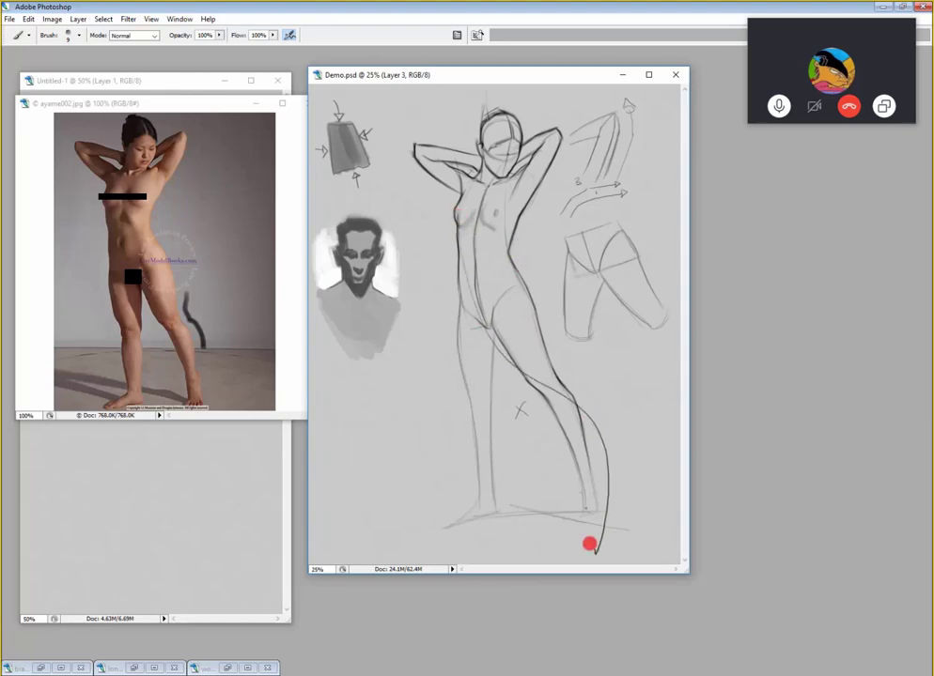
pyautogui.hotkey('ctrl', 'alt', 'z')
pyautogui.hotkey('ctrl', 'alt', 'z')
# - Clean up the right-side knee with a 20 px eraser and redraw the knee and lower-leg contours with an 8 to 9 px brush
pyautogui.press('e')
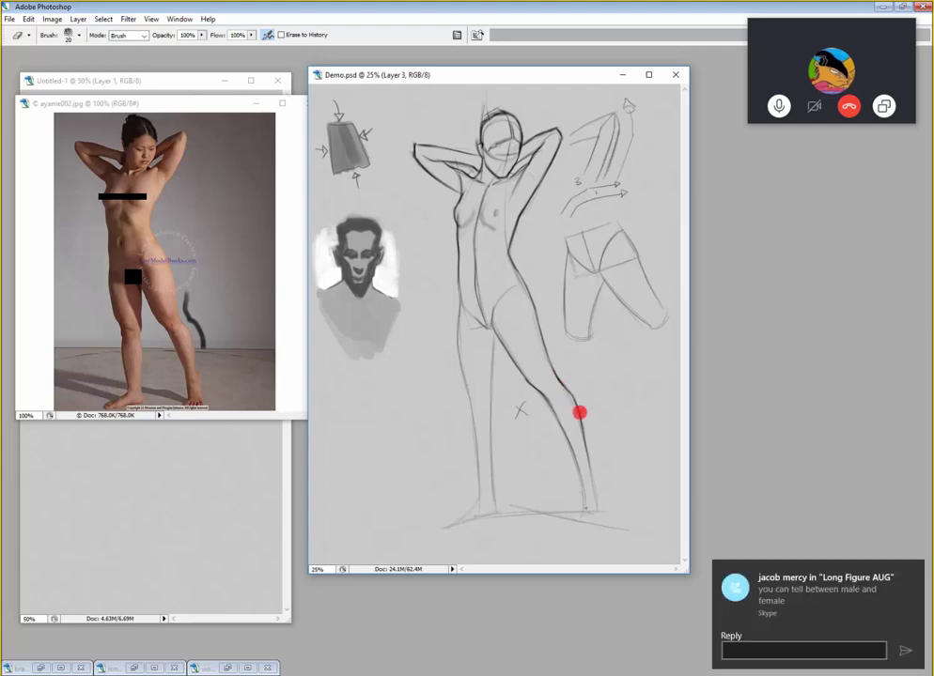
pyautogui.press('b')
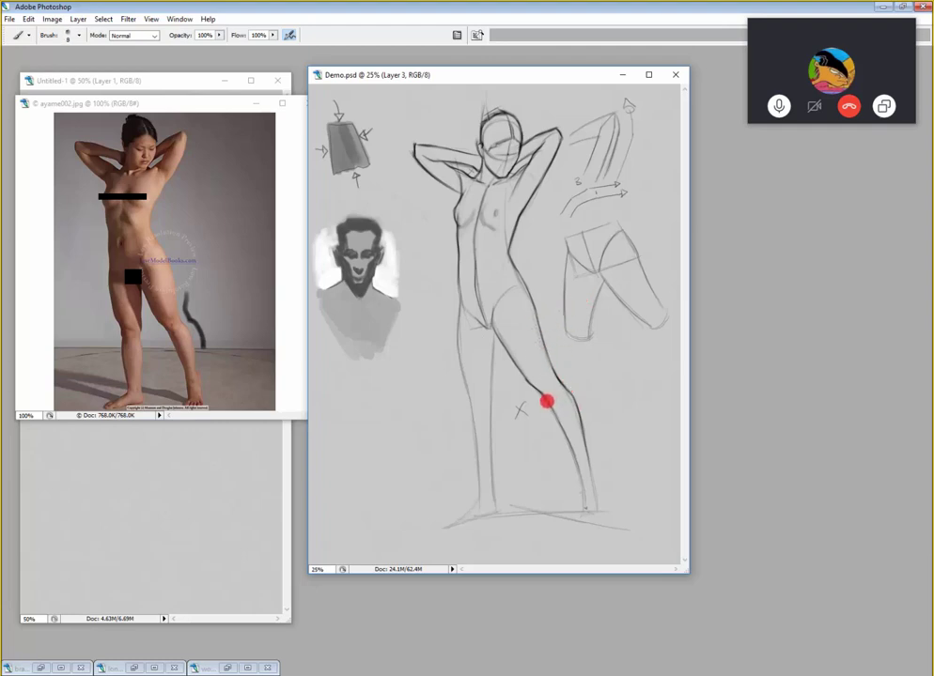
pyautogui.moveTo(560, 366); pyautogui.dragTo(580, 457)
pyautogui.press(']')
pyautogui.moveTo(554, 406); pyautogui.dragTo(594, 468)
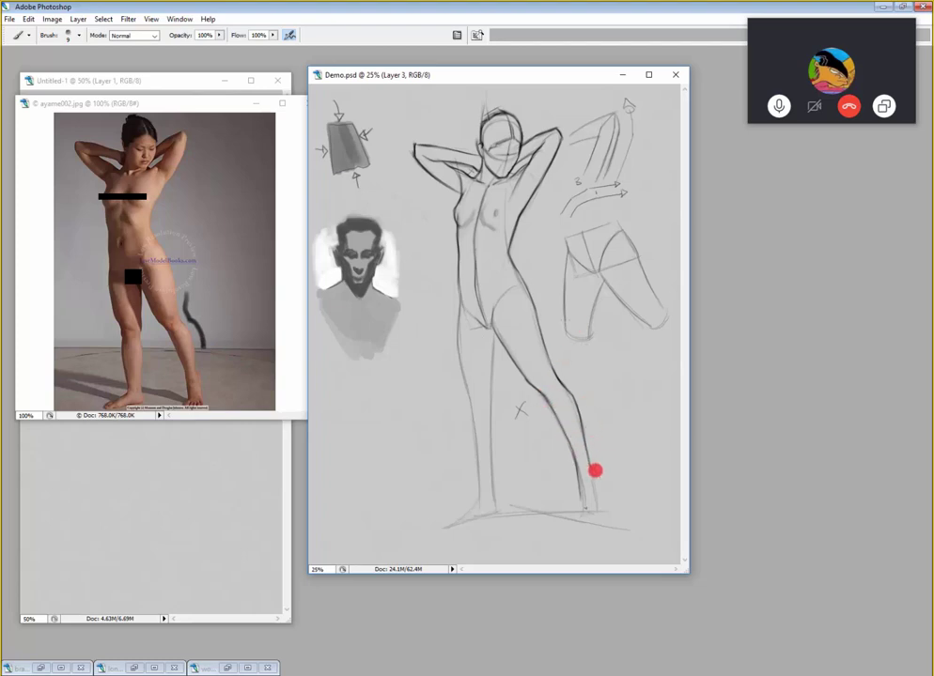
# - Draw the ankle, heel and sole of the right-side foot, finishing with an 8 px brush
pyautogui.press(']')
pyautogui.press(']')
pyautogui.press(']')
pyautogui.press(']')
pyautogui.press(']')
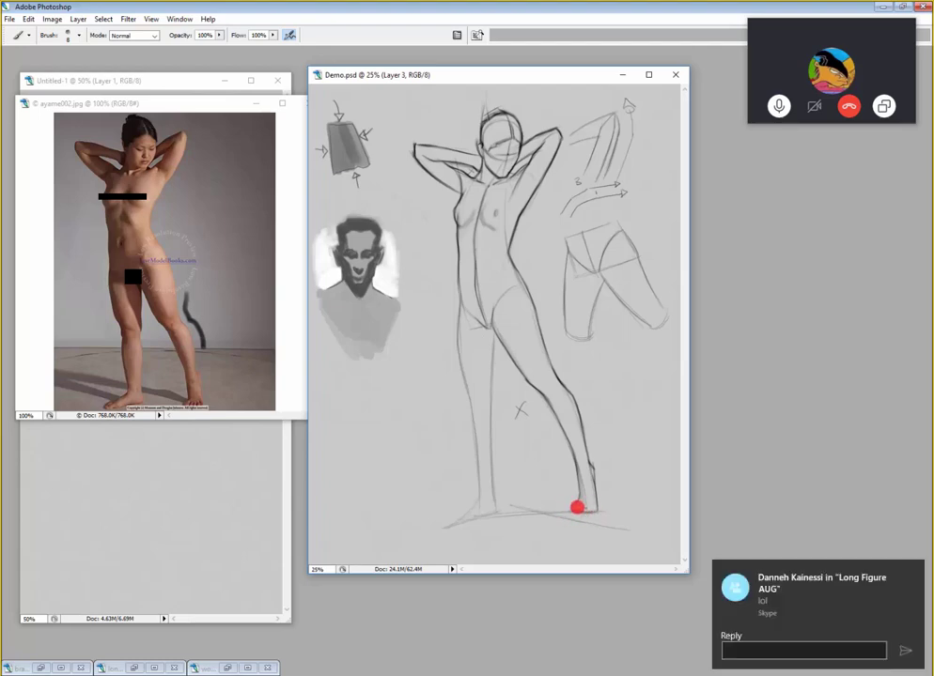
pyautogui.moveTo(569, 508); pyautogui.dragTo(596, 509)
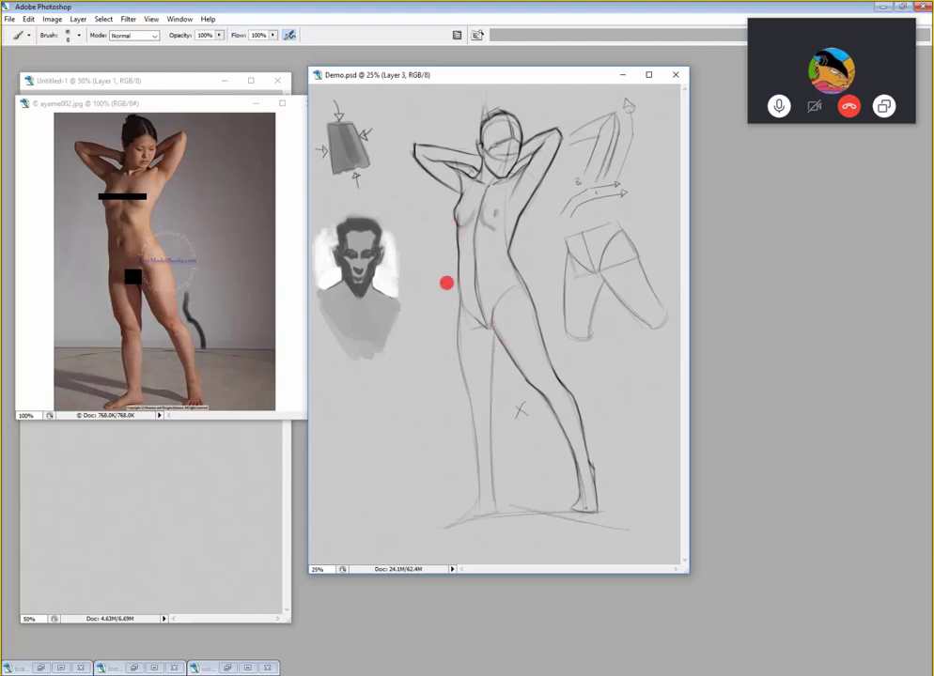
# - Trace the outer contour rhythm beside the left-side leg on the ayame002.jpg reference photo, from hip to ankle
pyautogui.click(103, 276)
pyautogui.moveTo(105, 264); pyautogui.dragTo(120, 390)
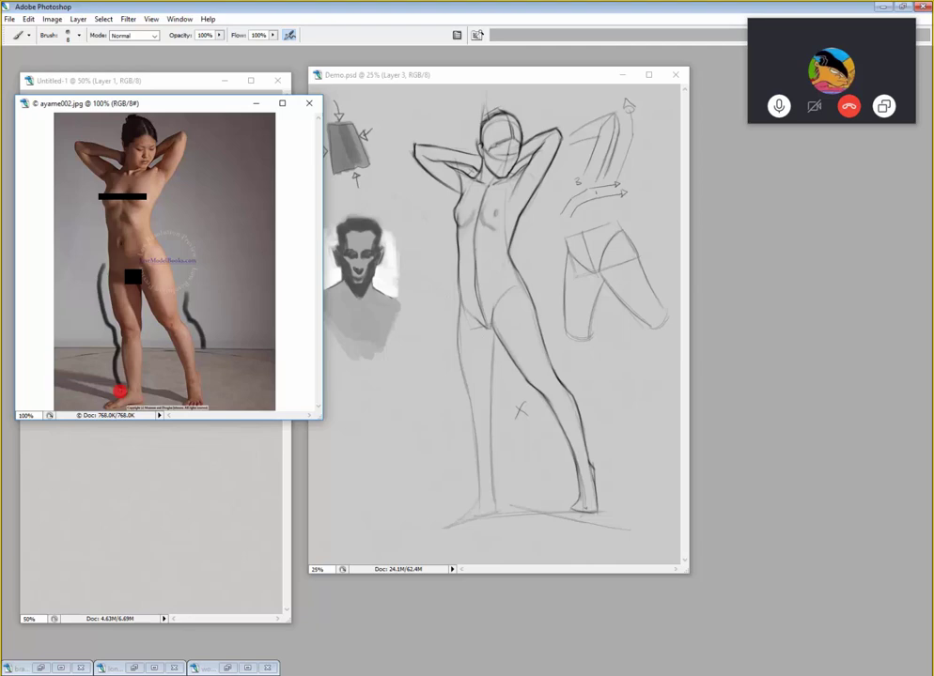
pyautogui.click(476, 305)
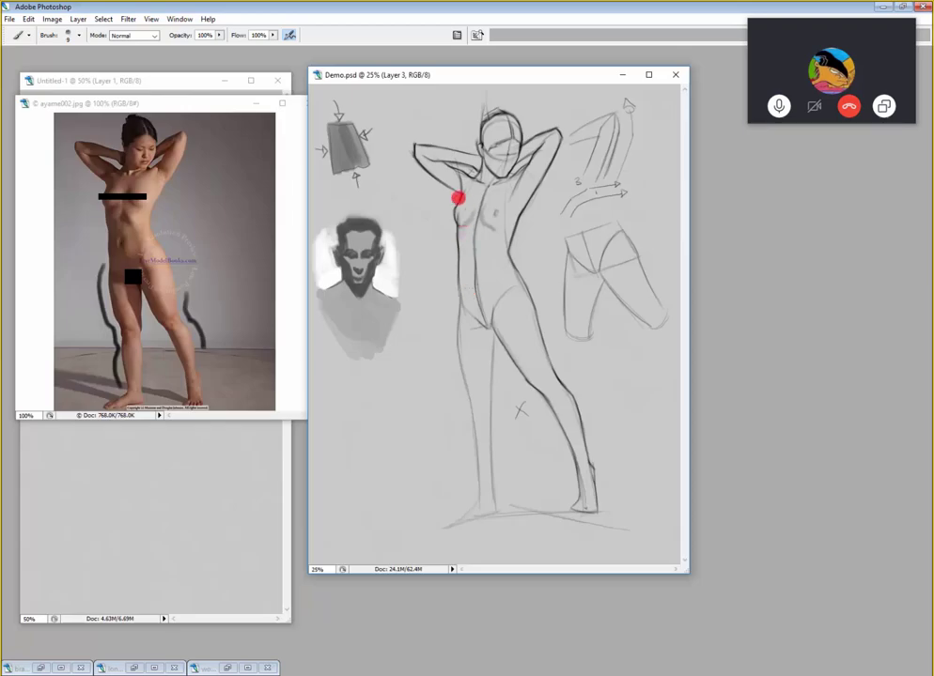
pyautogui.click(109, 272)
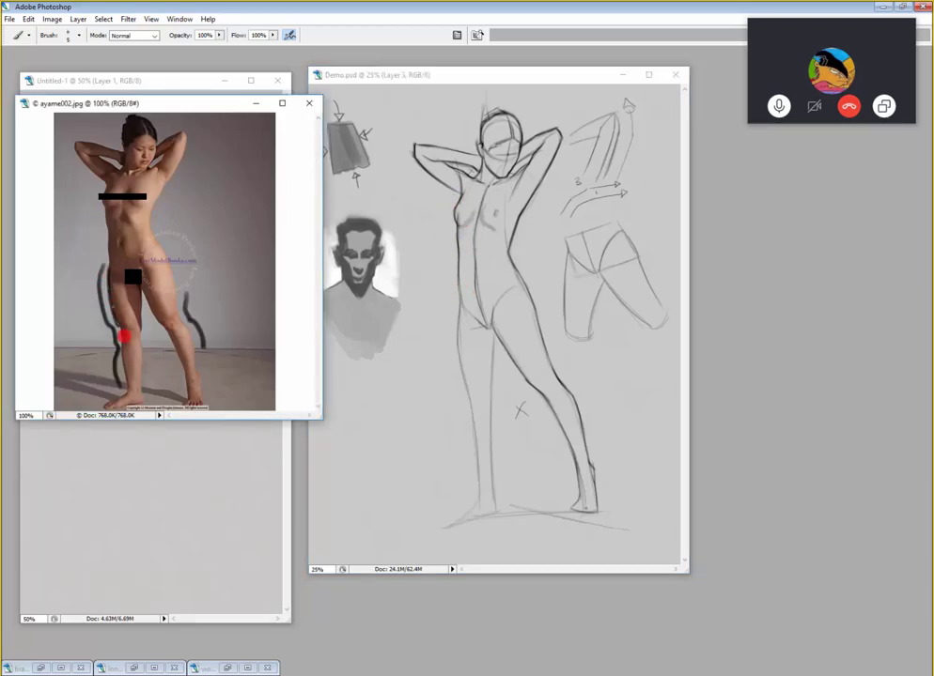
# - Add an outer rhythm line beside the left-side thigh in Demo.psd and darken that leg's outer and inner contours, finishing with an 8 px brush
pyautogui.click(462, 287)
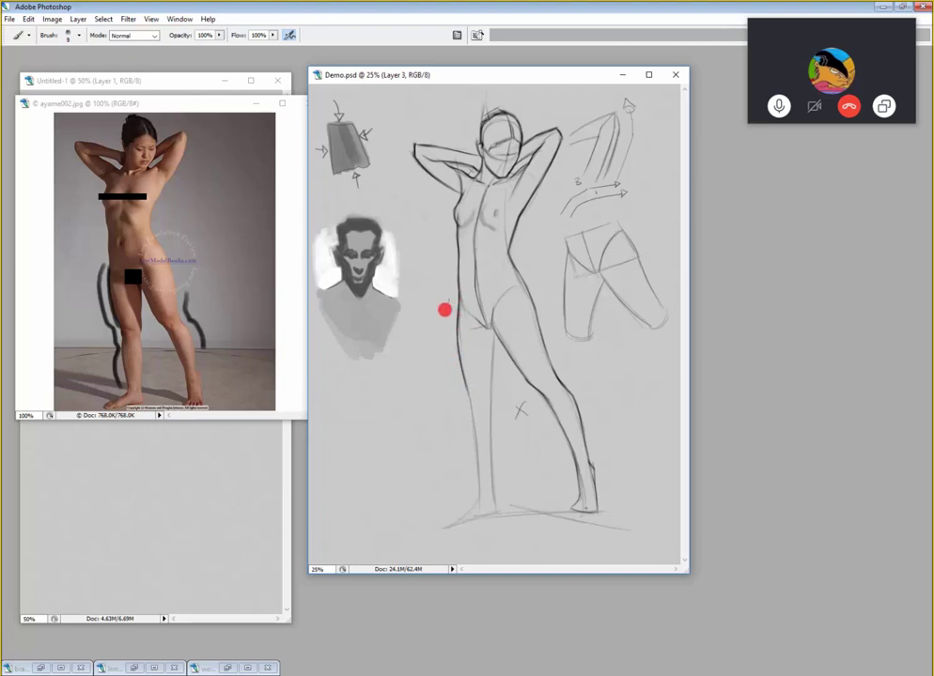
pyautogui.moveTo(444, 309); pyautogui.dragTo(456, 388)
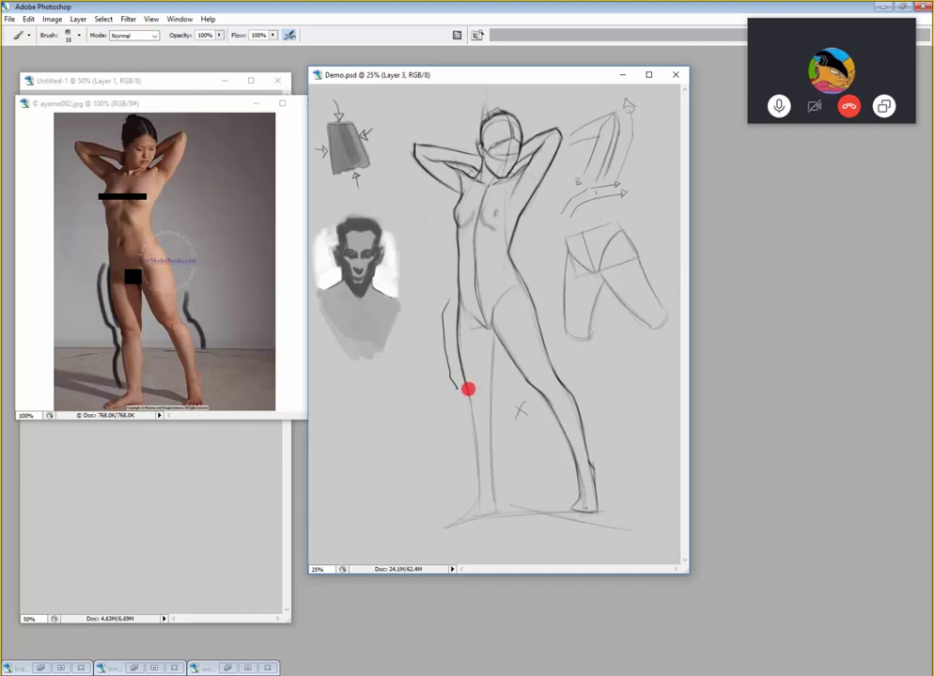
pyautogui.moveTo(468, 380); pyautogui.dragTo(469, 402)
pyautogui.press('[')
pyautogui.press('[')
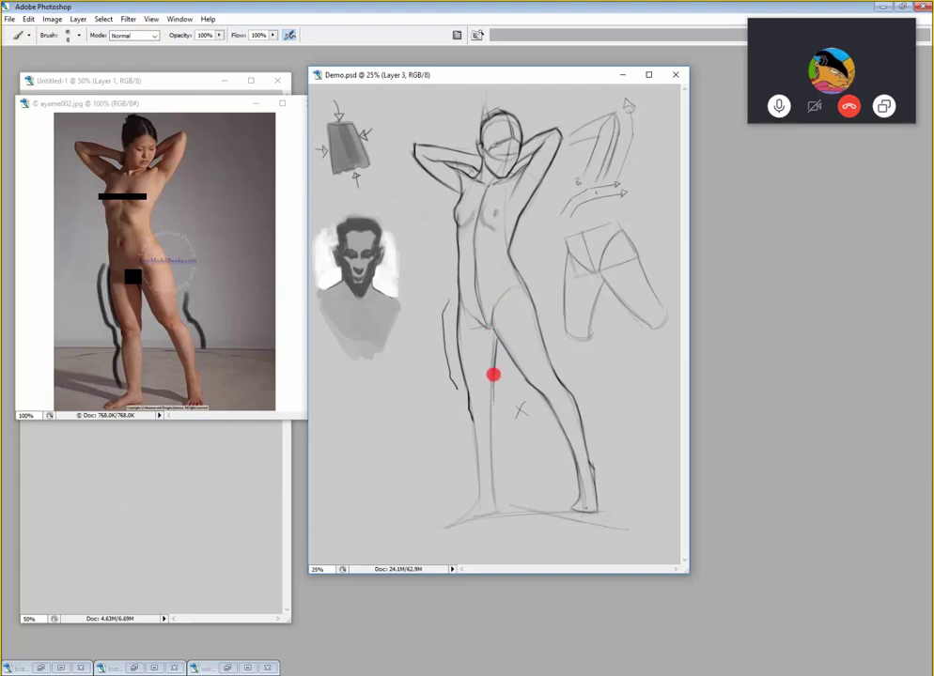
pyautogui.moveTo(502, 315); pyautogui.dragTo(511, 307)
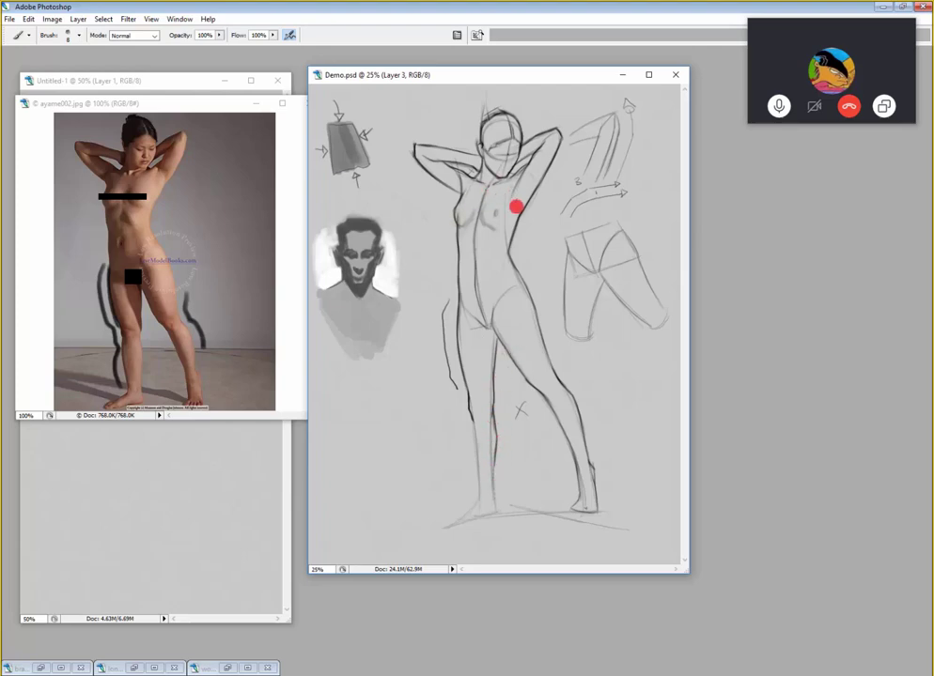
# - Try ovals over the chest and arcs along the shoulders with the 8 px brush, and undo them
pyautogui.moveTo(533, 184)
pyautogui.mouseDown()
pyautogui.moveTo(494, 188)
pyautogui.moveTo(502, 224)
pyautogui.moveTo(505, 195)
pyautogui.moveTo(469, 220)
pyautogui.mouseUp()
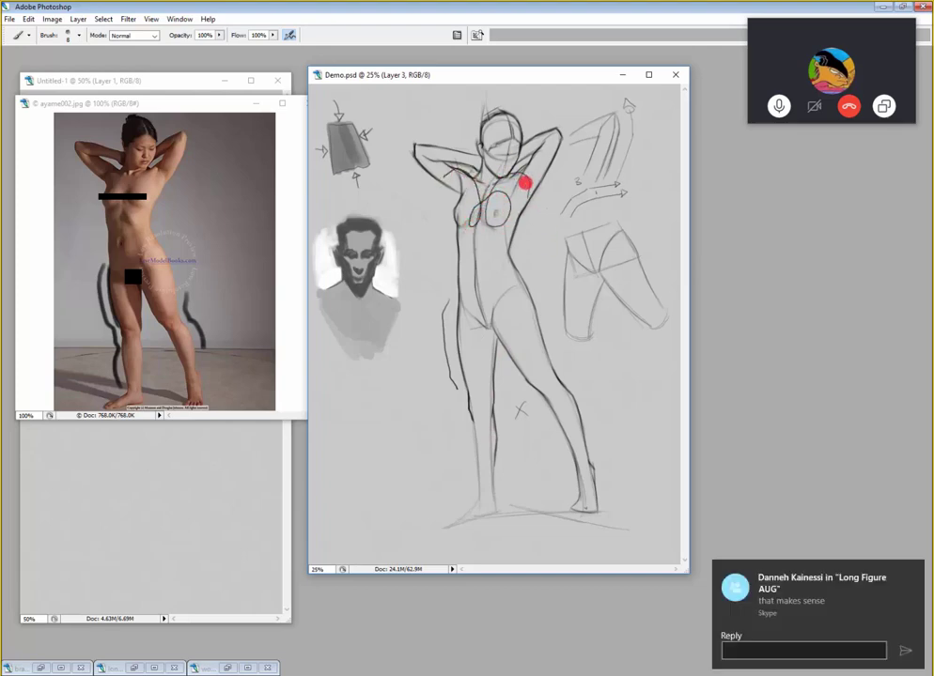
pyautogui.moveTo(525, 183)
pyautogui.mouseDown()
pyautogui.moveTo(502, 232)
pyautogui.moveTo(505, 190)
pyautogui.moveTo(477, 187)
pyautogui.moveTo(451, 221)
pyautogui.moveTo(473, 216)
pyautogui.moveTo(463, 172)
pyautogui.mouseUp()
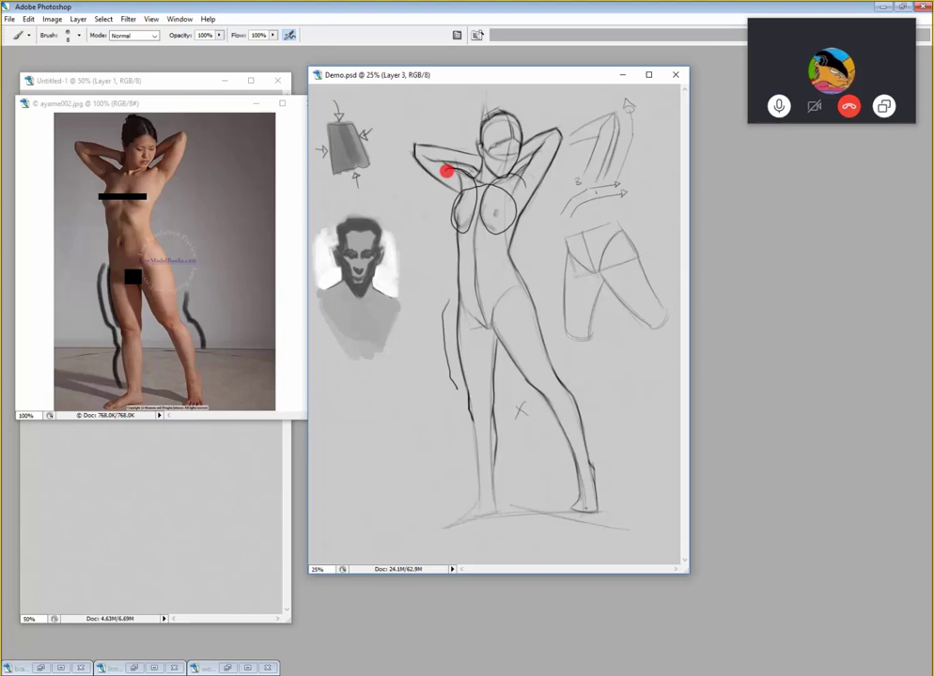
pyautogui.hotkey('ctrl', 'alt', 'z')
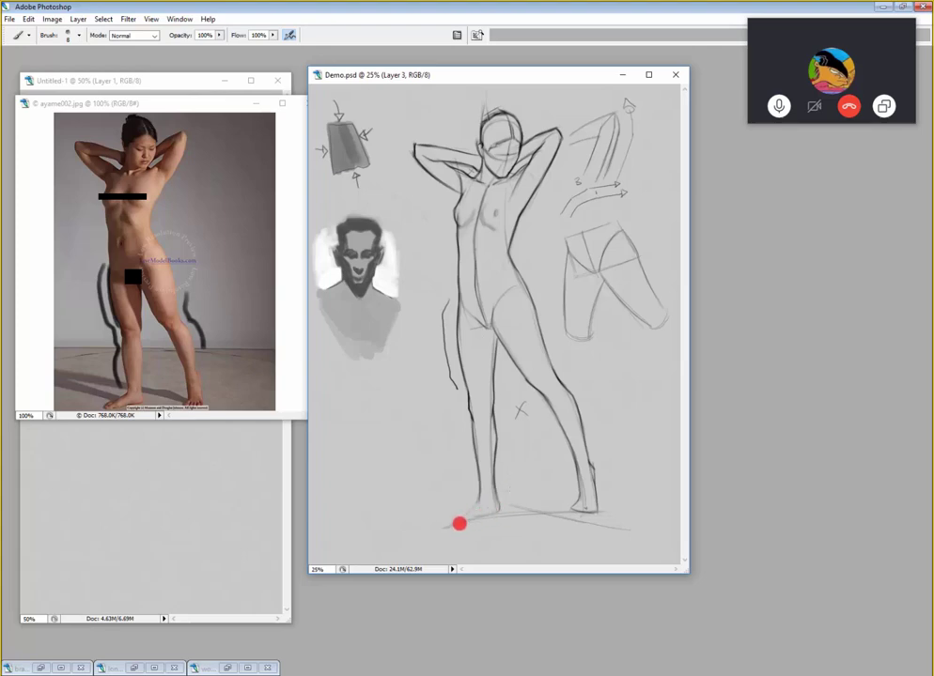
# - Draw the ankle, sole and toes of the left-side foot with the 8 px brush
pyautogui.moveTo(452, 523); pyautogui.dragTo(500, 508)
pyautogui.moveTo(502, 446); pyautogui.dragTo(481, 508)
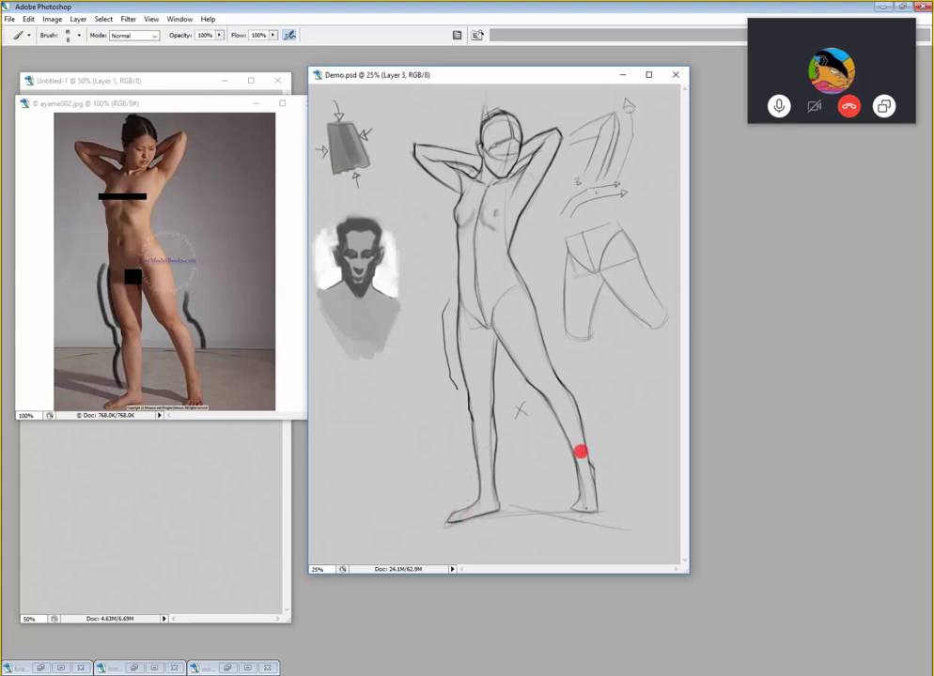
pyautogui.moveTo(450, 520); pyautogui.dragTo(496, 509)
pyautogui.press('e')
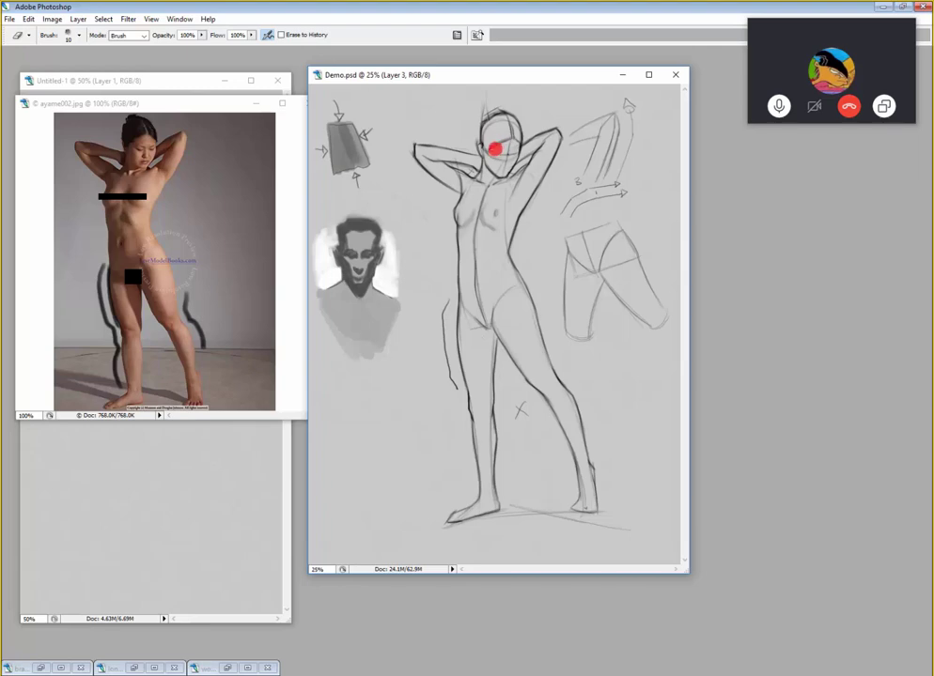
# - Draw an angular rhythm mark inside the right-side knee and a downward arrow along that leg's outer thigh with a 9 px brush
pyautogui.press('b')
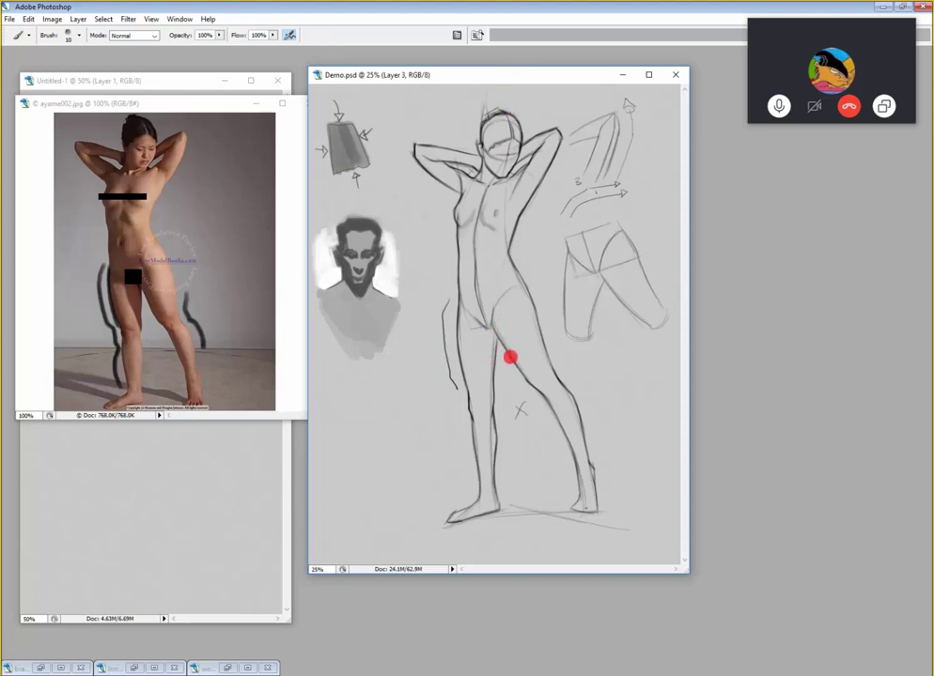
pyautogui.moveTo(508, 357); pyautogui.dragTo(529, 385)
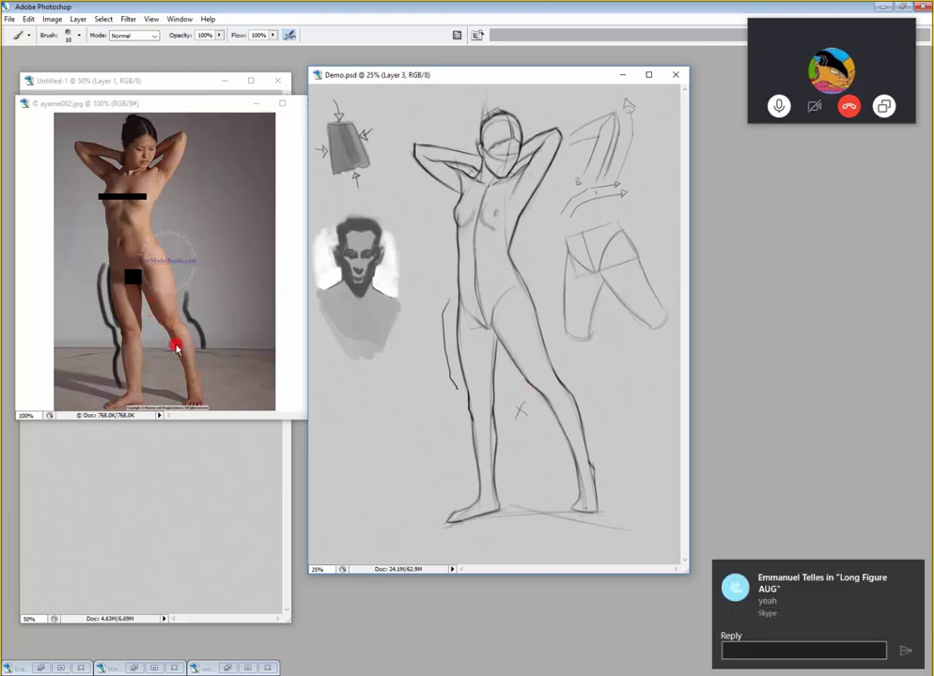
pyautogui.click(156, 316)
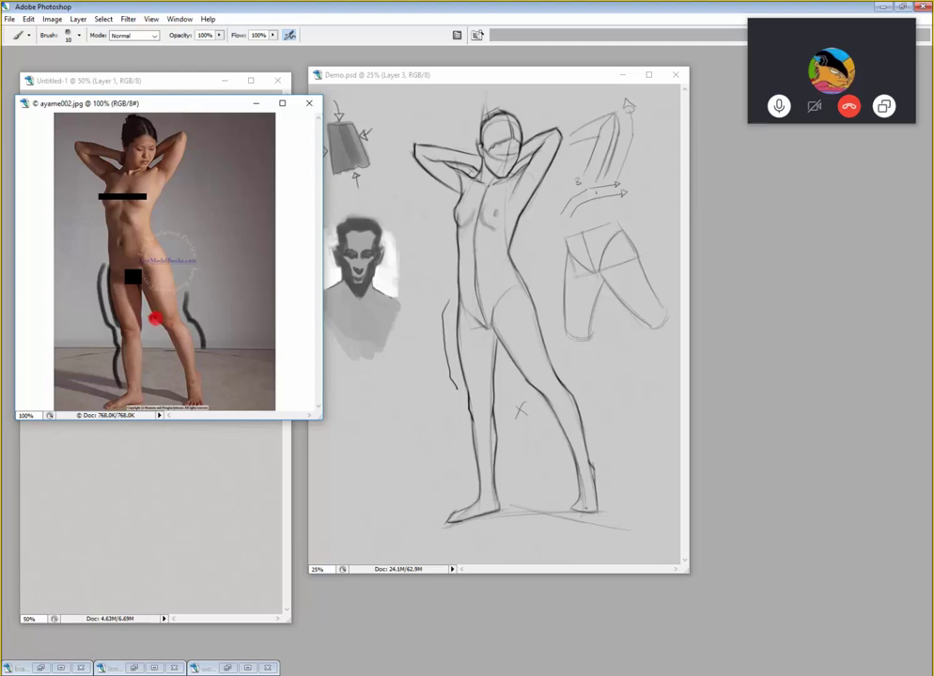
pyautogui.click(507, 370)
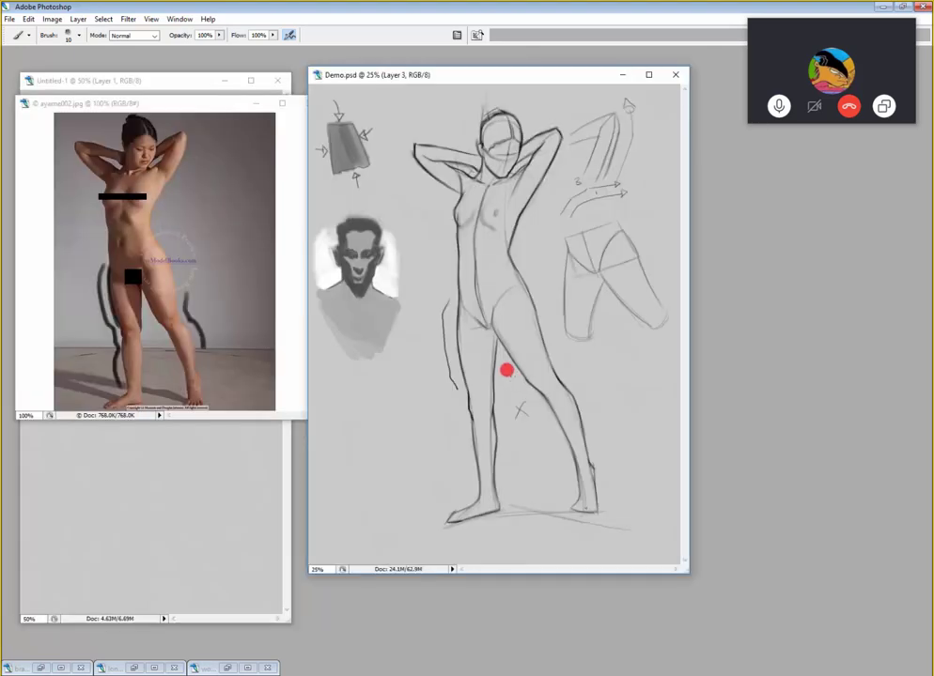
pyautogui.press('[')
pyautogui.moveTo(511, 377); pyautogui.dragTo(530, 395)
pyautogui.moveTo(531, 316)
pyautogui.mouseDown()
pyautogui.moveTo(566, 401)
pyautogui.moveTo(552, 353)
pyautogui.moveTo(573, 393)
pyautogui.mouseUp()
pyautogui.moveTo(554, 336); pyautogui.dragTo(586, 388)
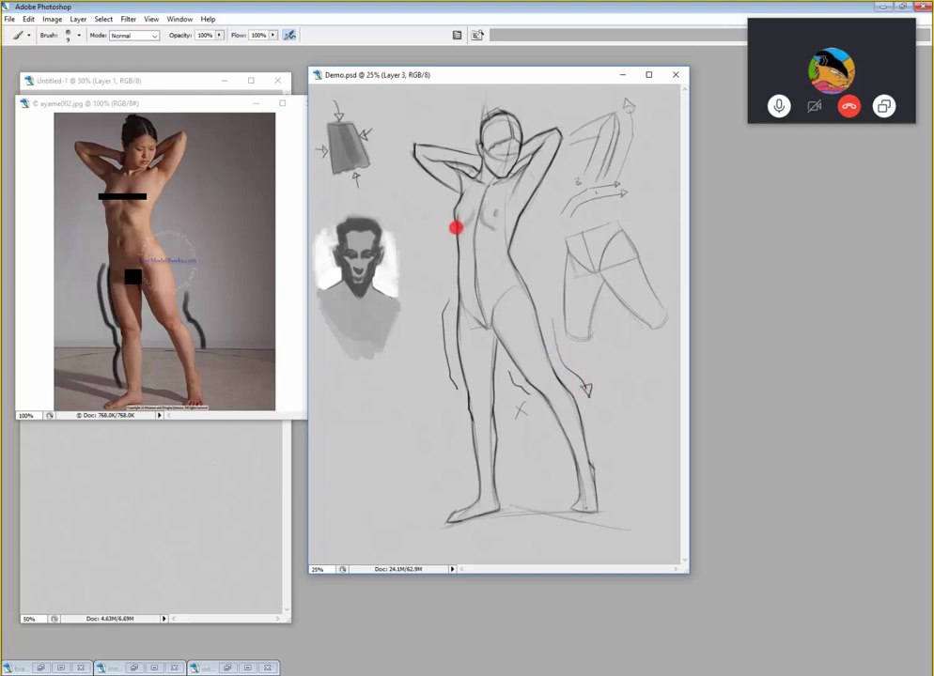
# - Draw a short bent rhythm line and a long downward arrow beside the torso's left-side contour
pyautogui.moveTo(447, 222); pyautogui.dragTo(451, 261)
pyautogui.moveTo(438, 216)
pyautogui.mouseDown()
pyautogui.moveTo(444, 418)
pyautogui.moveTo(434, 222)
pyautogui.moveTo(442, 284)
pyautogui.mouseUp()
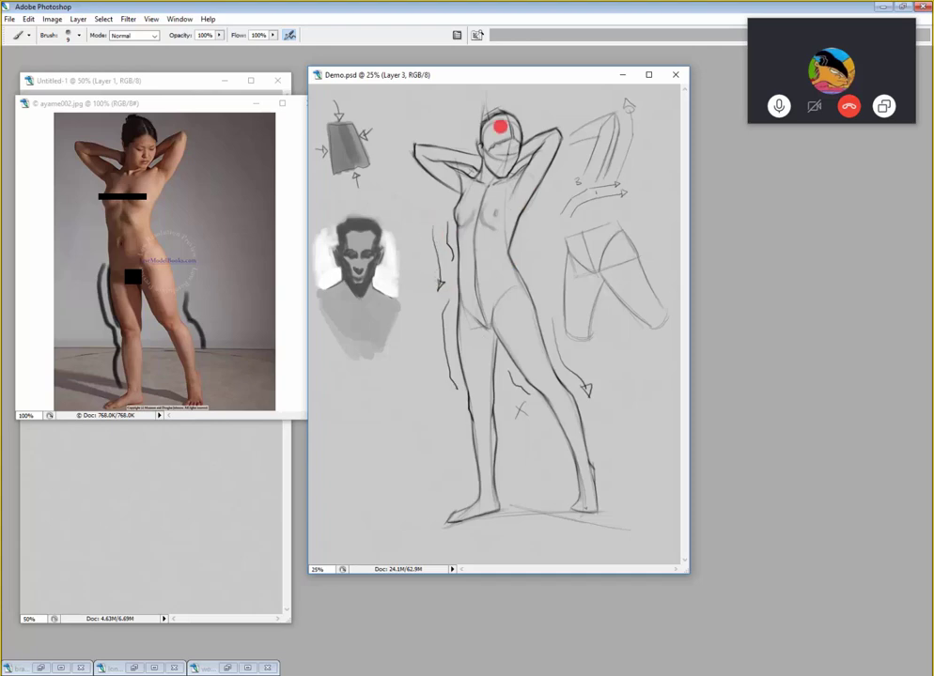
pyautogui.moveTo(502, 137); pyautogui.dragTo(482, 114)
pyautogui.moveTo(507, 192); pyautogui.dragTo(513, 233)
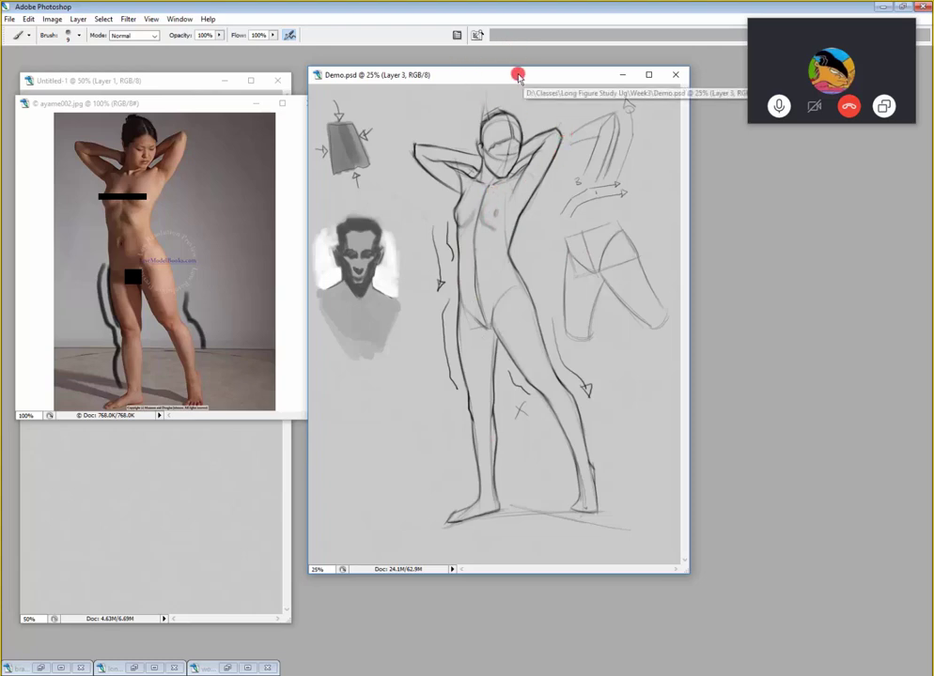
# - Set the foreground colour to pure red with an R value of 255
pyautogui.press('Tab')
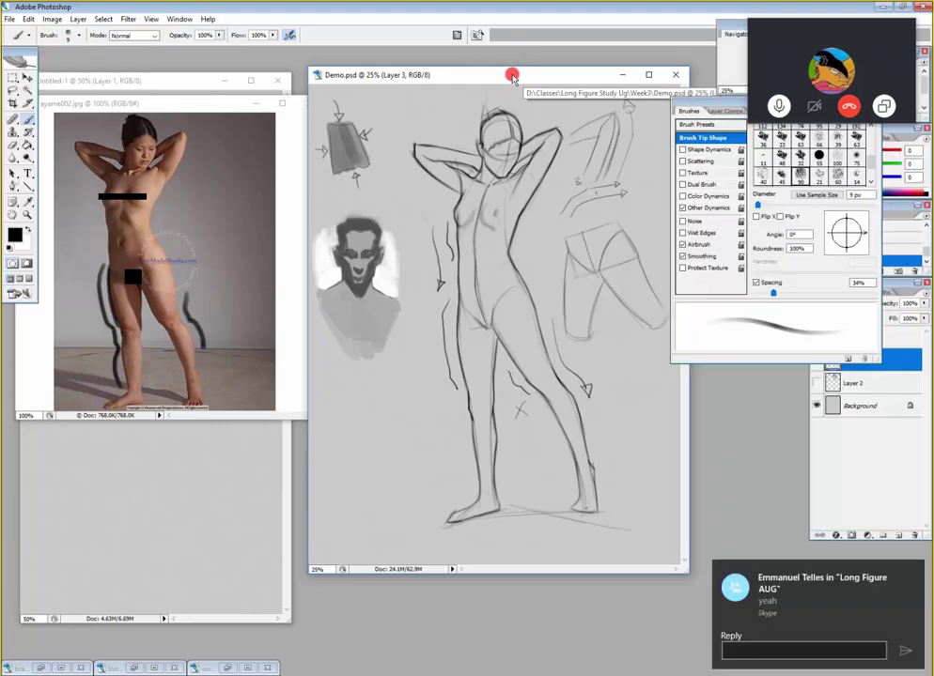
pyautogui.click(904, 372)
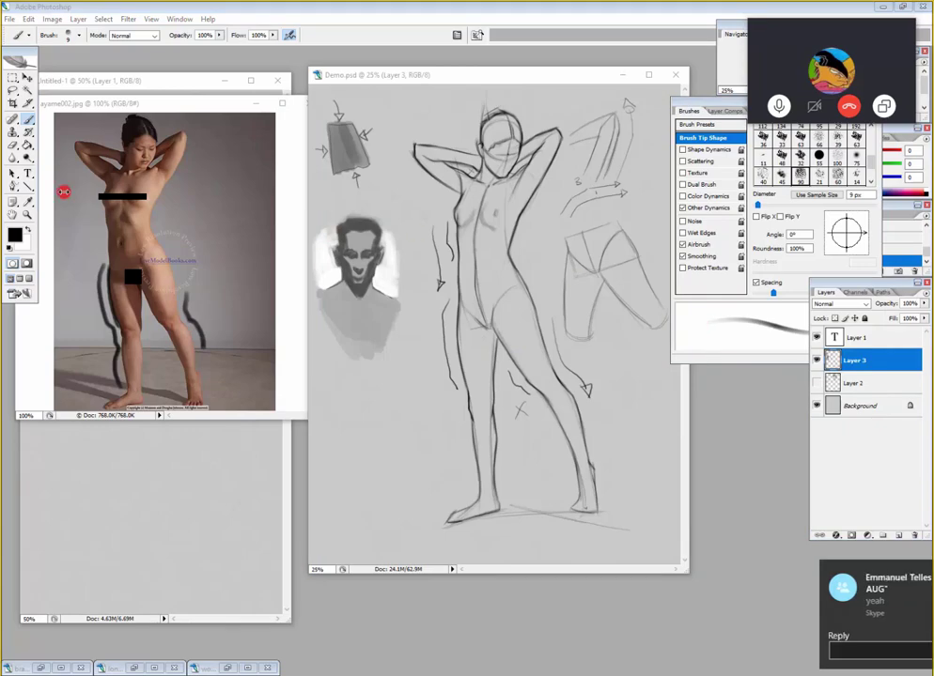
pyautogui.click(12, 184)
pyautogui.click(7, 230)
pyautogui.click(456, 554)
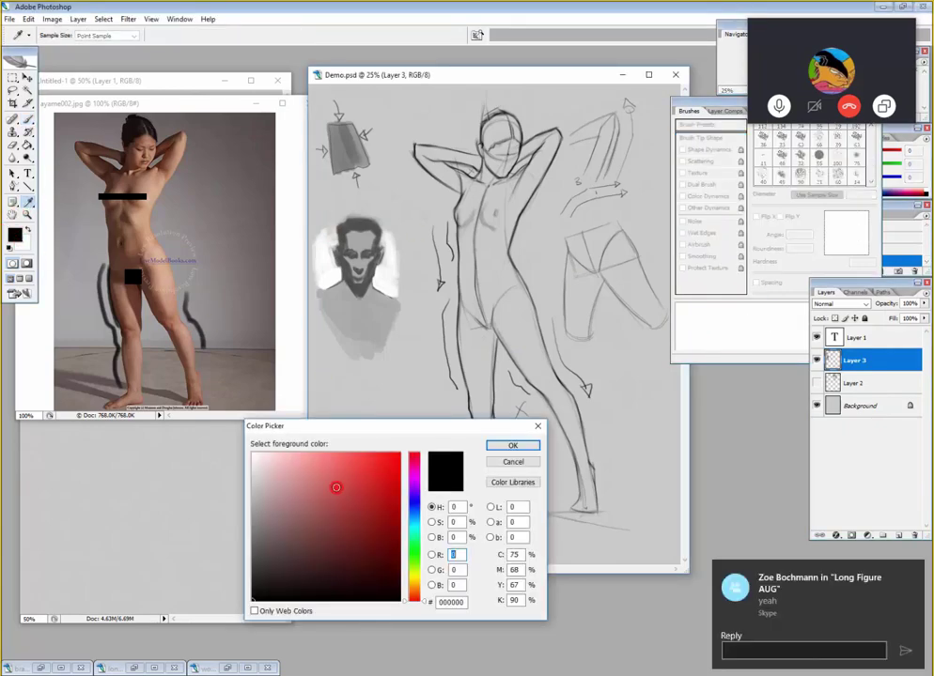
pyautogui.write('255')
pyautogui.click(521, 447)
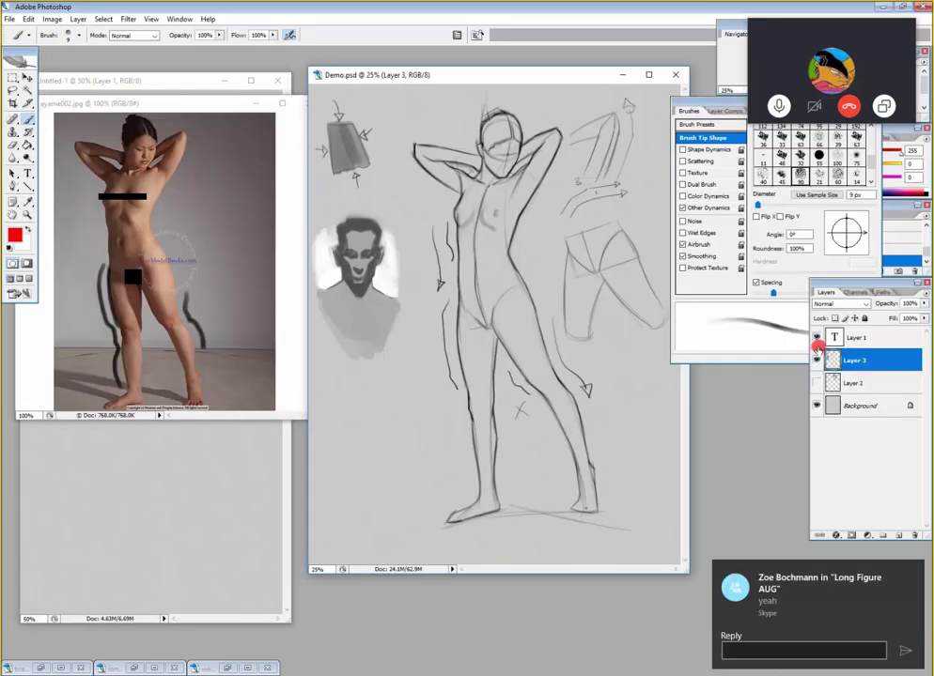
# - Set the blend mode of Layer 3 to Multiply and hide the palettes
pyautogui.click(865, 306)
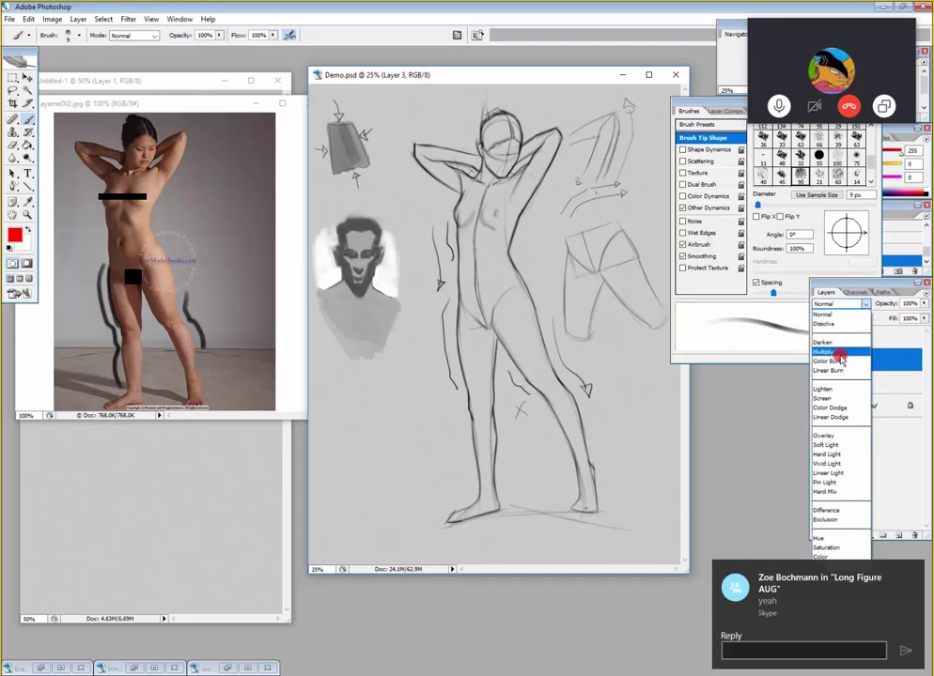
pyautogui.click(842, 353)
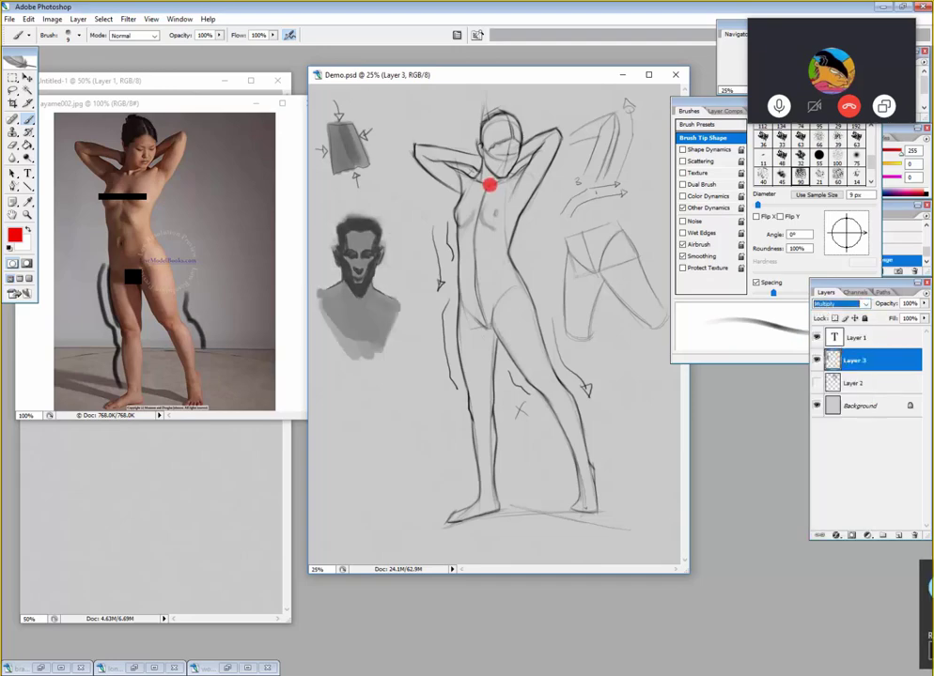
pyautogui.press('Tab')
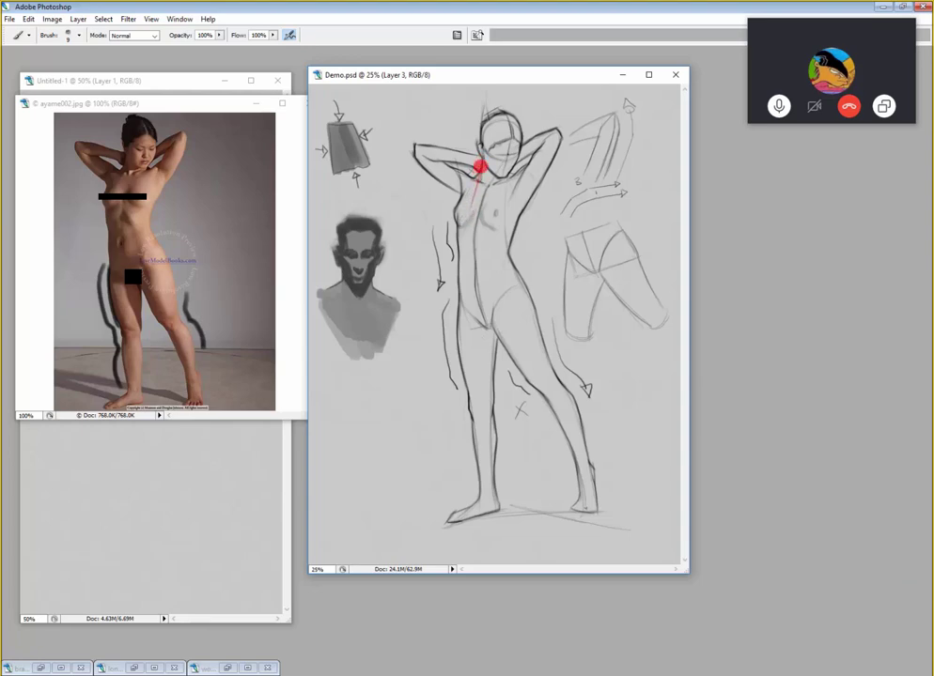
# - Trace red rhythm curves from the neck down both torso sides to the crotch, adding a right-side hip arrow and a left-side armpit line
pyautogui.moveTo(482, 171); pyautogui.dragTo(466, 221)
pyautogui.moveTo(459, 299)
pyautogui.mouseDown()
pyautogui.moveTo(468, 224)
pyautogui.moveTo(457, 264)
pyautogui.moveTo(503, 114)
pyautogui.mouseUp()
pyautogui.moveTo(504, 162)
pyautogui.mouseDown()
pyautogui.moveTo(508, 260)
pyautogui.moveTo(509, 157)
pyautogui.moveTo(493, 153)
pyautogui.moveTo(493, 127)
pyautogui.moveTo(481, 146)
pyautogui.moveTo(506, 114)
pyautogui.moveTo(508, 148)
pyautogui.mouseUp()
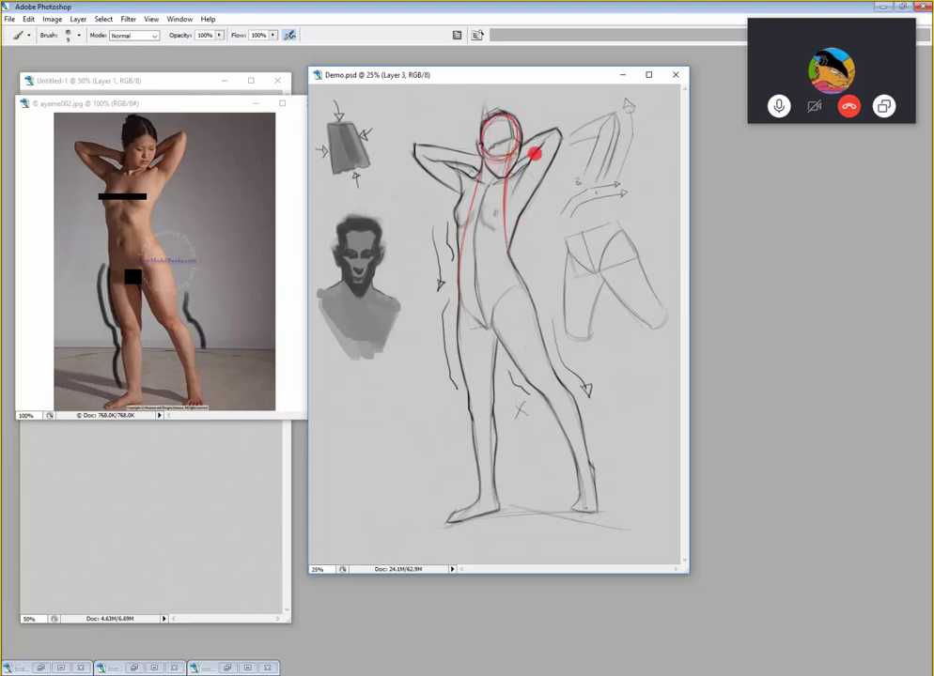
pyautogui.hotkey('ctrl', 'z')
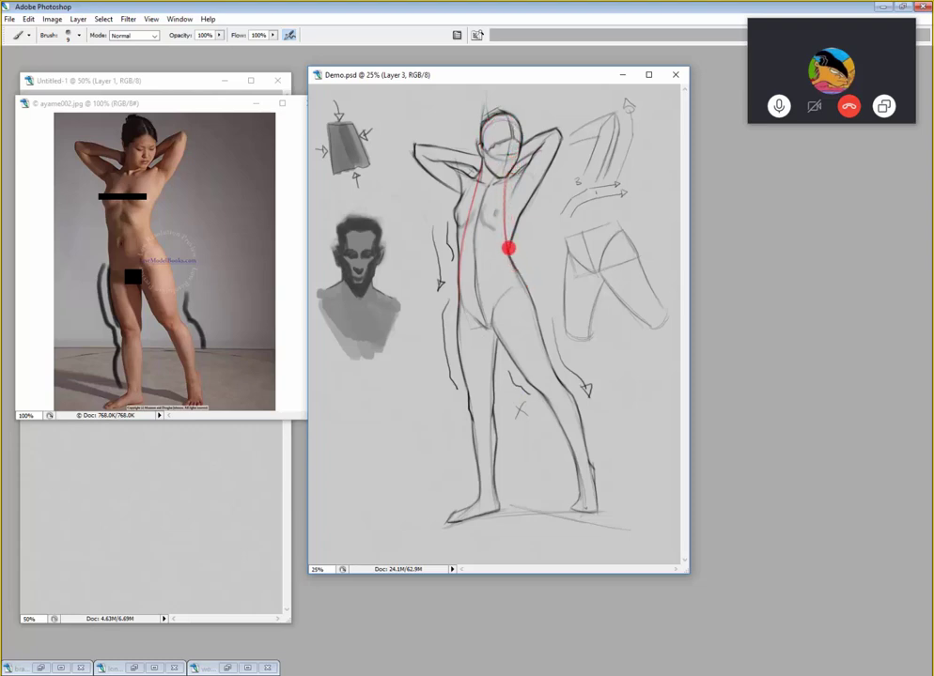
pyautogui.moveTo(508, 248); pyautogui.dragTo(533, 306)
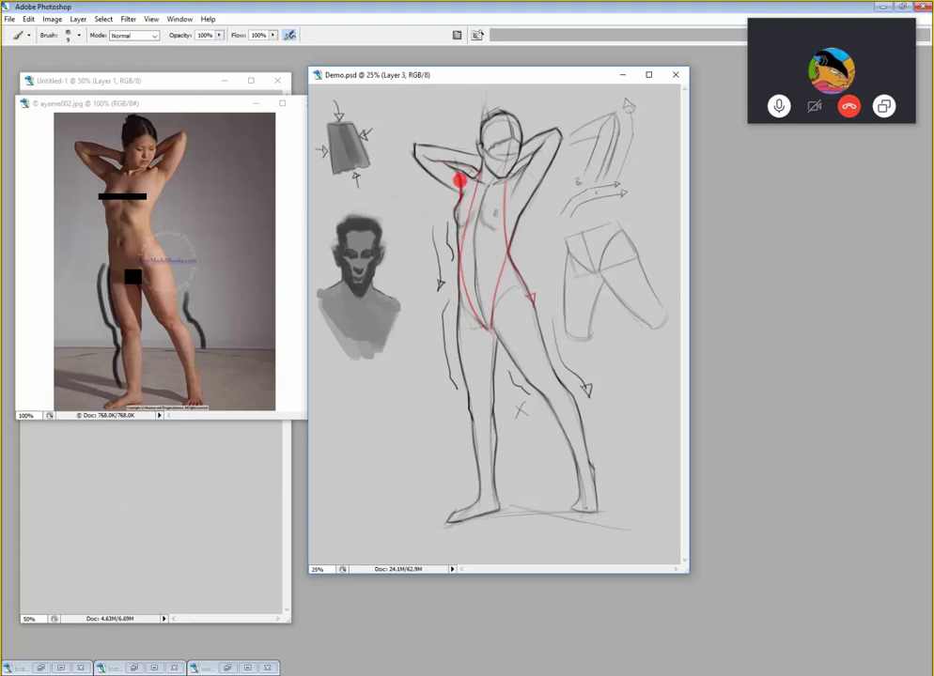
pyautogui.click(108, 166)
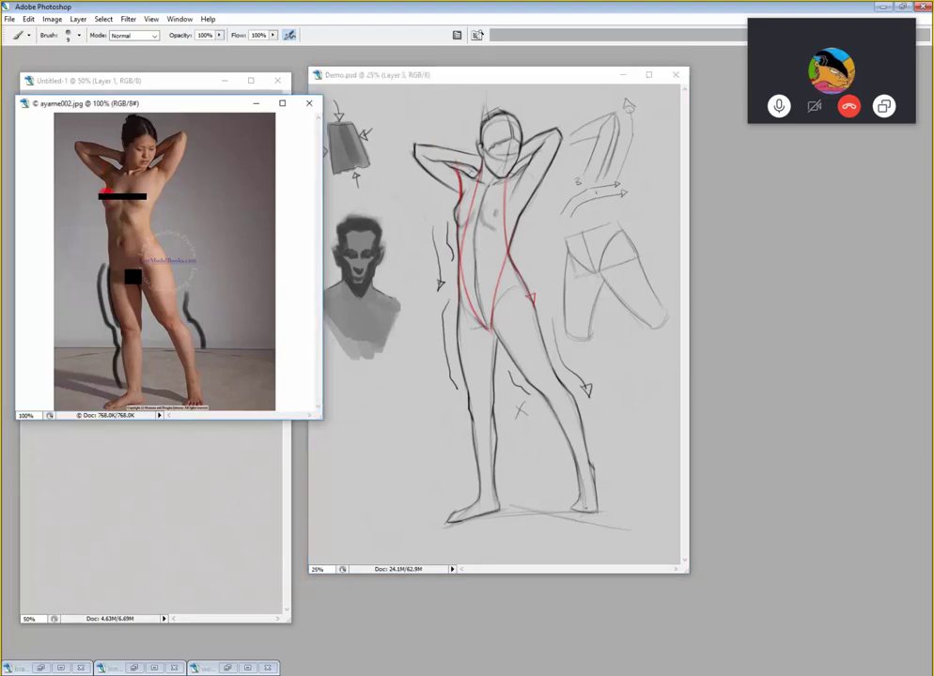
pyautogui.click(522, 178)
# - Set the brush to 10 px and the foreground colour to a saturated blue with RGB 0, 18, 255
pyautogui.press(']')
pyautogui.press(']')
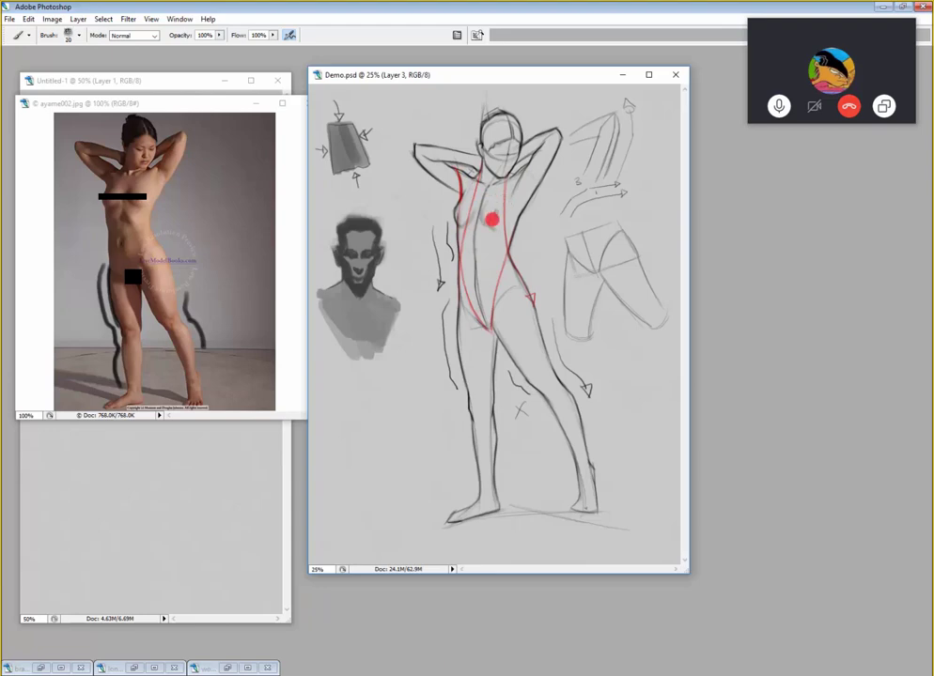
pyautogui.press('Tab')
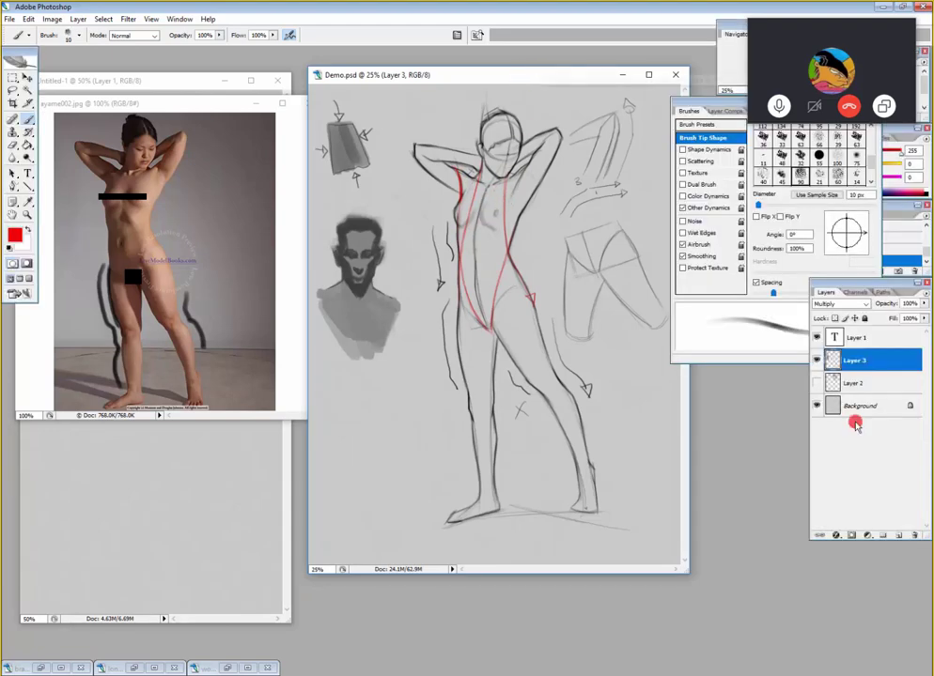
pyautogui.click(14, 234)
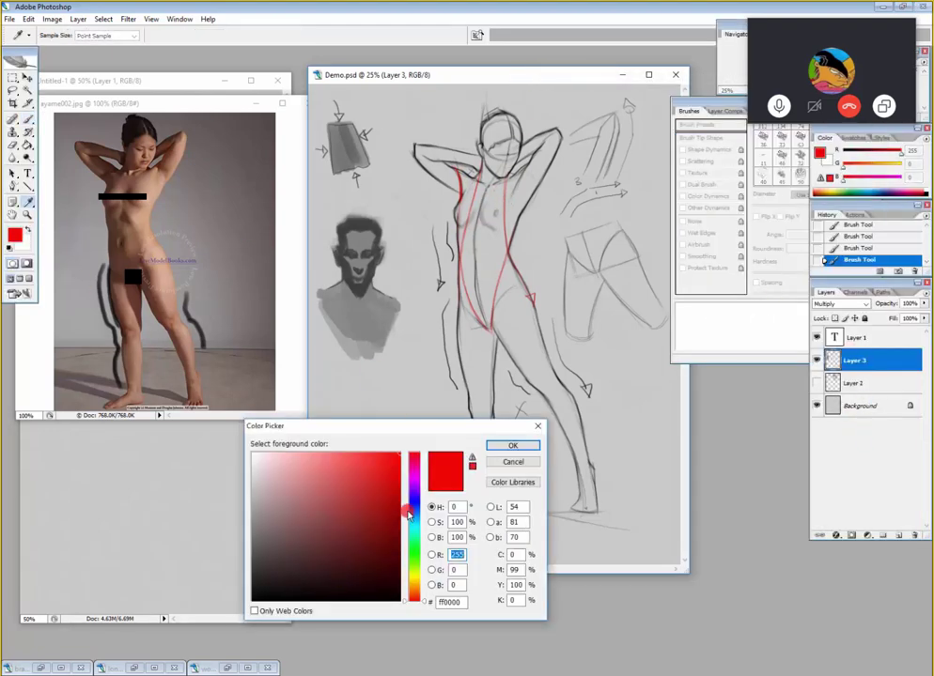
pyautogui.click(413, 504)
pyautogui.click(502, 444)
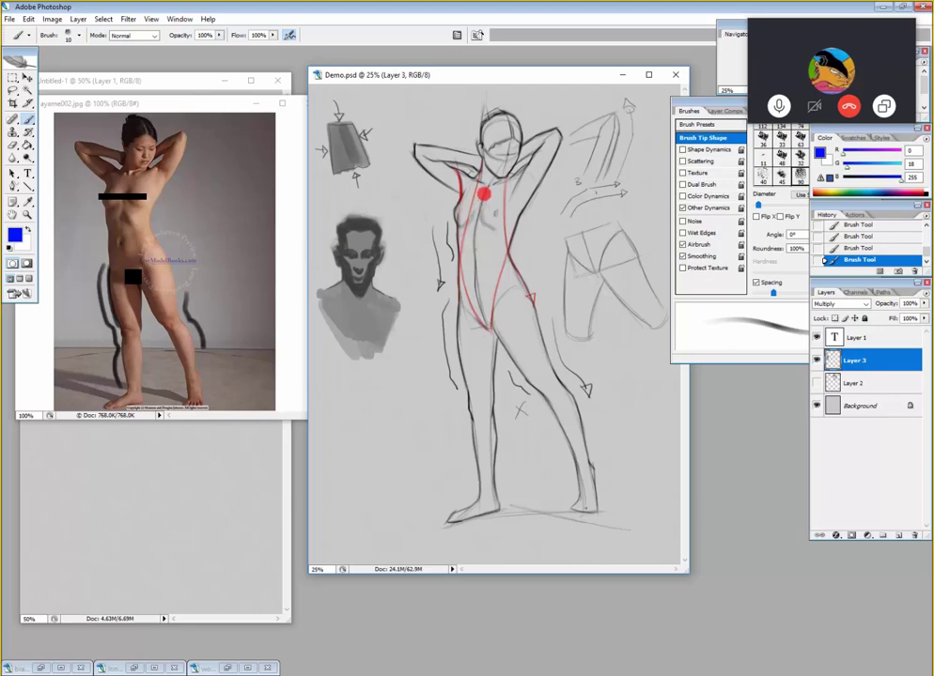
pyautogui.press('Tab')
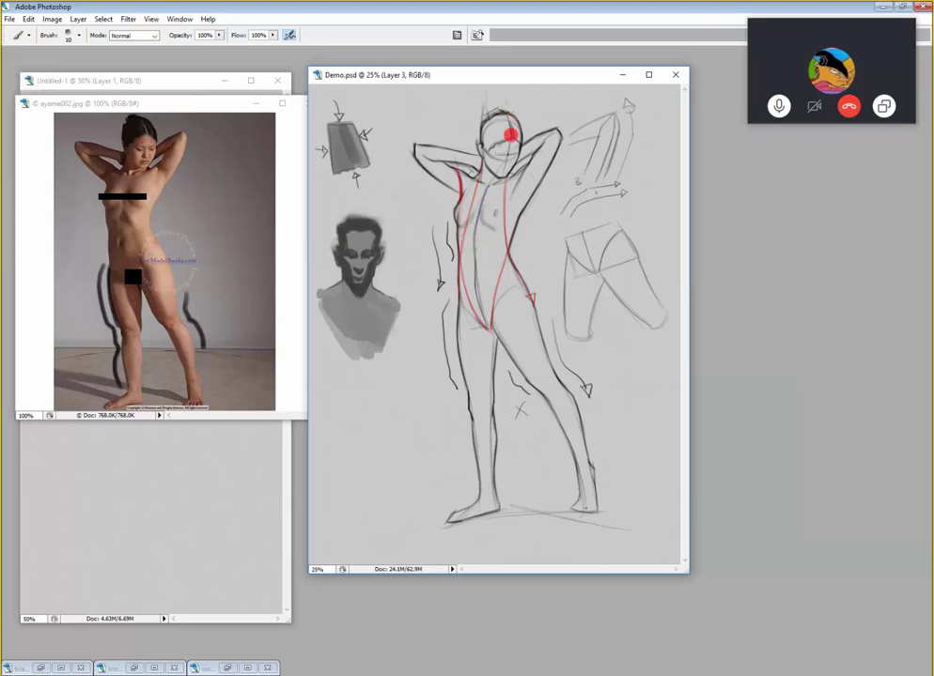
# - Draw blue gesture lines: a head-to-right-side-foot curve ending in an arrow, an elbow-to-elbow line, and lines from both elbows to the left-side foot
pyautogui.moveTo(506, 111)
pyautogui.mouseDown()
pyautogui.moveTo(481, 210)
pyautogui.moveTo(491, 172)
pyautogui.moveTo(475, 265)
pyautogui.moveTo(476, 229)
pyautogui.moveTo(478, 222)
pyautogui.moveTo(480, 311)
pyautogui.moveTo(475, 269)
pyautogui.moveTo(484, 314)
pyautogui.moveTo(525, 376)
pyautogui.moveTo(482, 310)
pyautogui.moveTo(563, 429)
pyautogui.moveTo(545, 399)
pyautogui.moveTo(577, 470)
pyautogui.moveTo(558, 414)
pyautogui.moveTo(583, 487)
pyautogui.moveTo(579, 463)
pyautogui.moveTo(582, 535)
pyautogui.mouseUp()
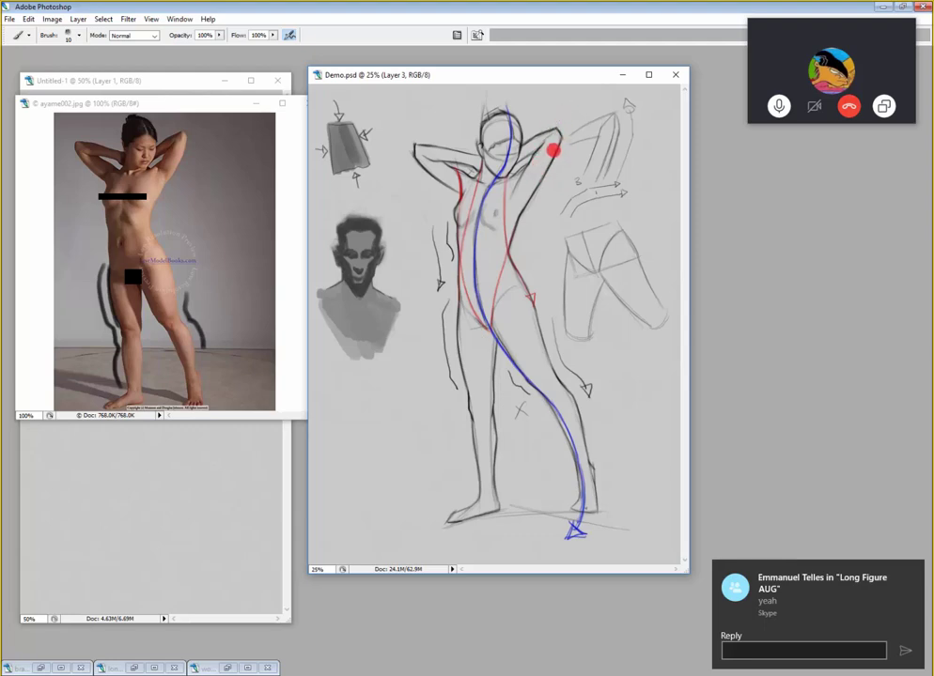
pyautogui.moveTo(479, 277); pyautogui.dragTo(482, 529)
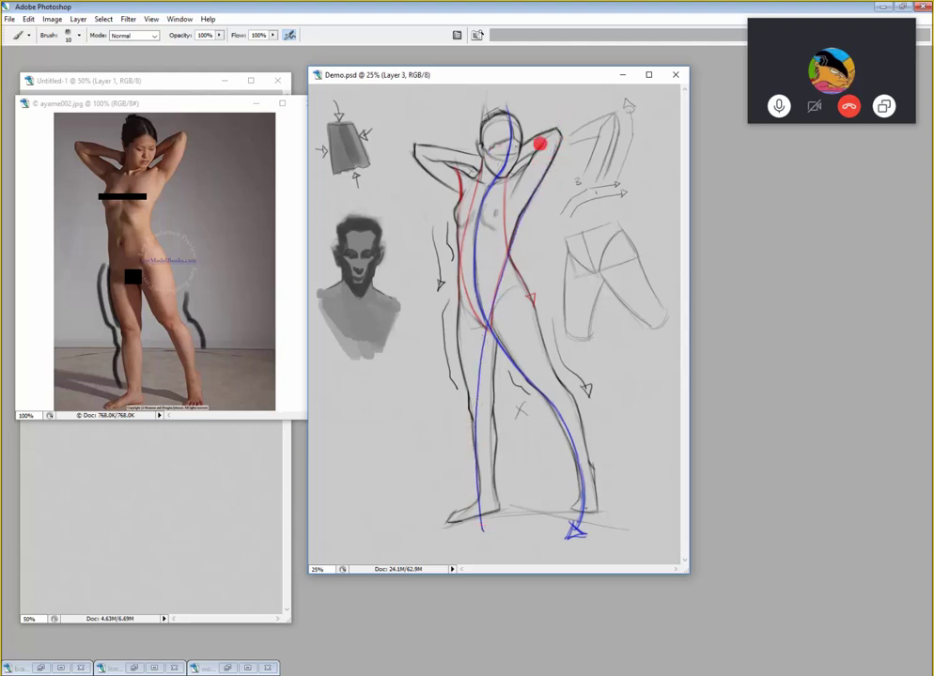
pyautogui.moveTo(448, 134)
pyautogui.mouseDown()
pyautogui.moveTo(559, 129)
pyautogui.moveTo(415, 145)
pyautogui.moveTo(440, 291)
pyautogui.mouseUp()
pyautogui.moveTo(453, 363); pyautogui.dragTo(475, 523)
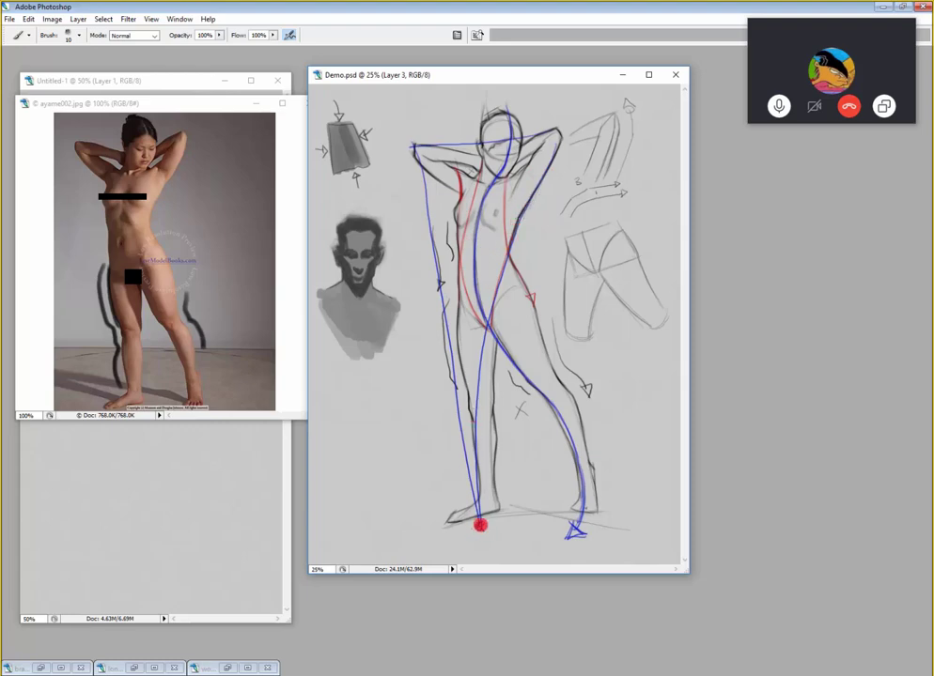
# - Try a blue curve from the crotch across the right-side thigh, then undo it together with the elbow-to-elbow and elbow-to-foot lines
pyautogui.moveTo(490, 308); pyautogui.dragTo(610, 426)
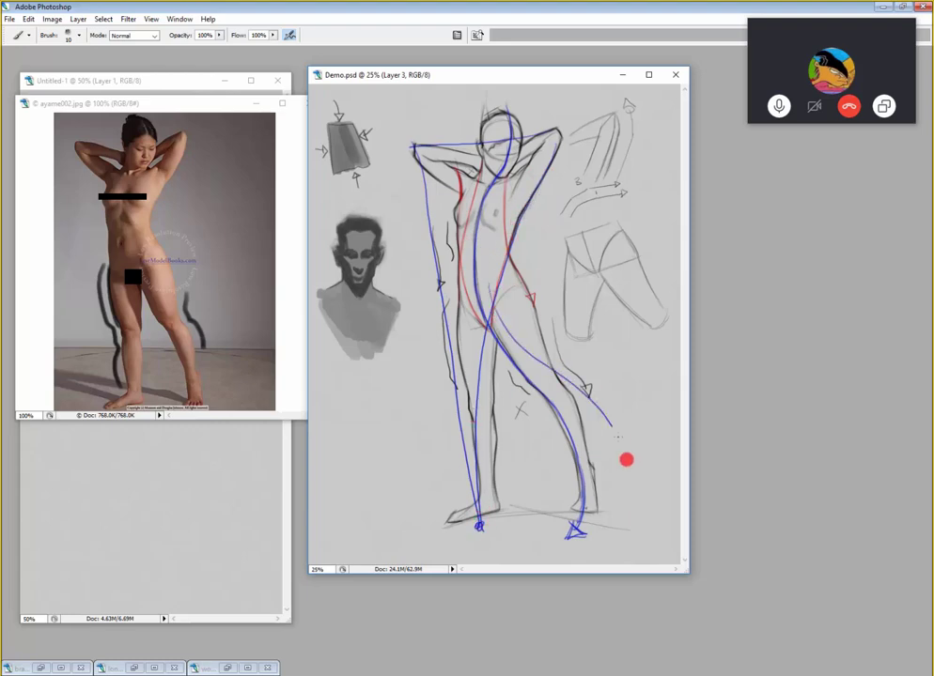
pyautogui.hotkey('ctrl', 'alt', 'z')
pyautogui.hotkey('ctrl', 'alt', 'z')
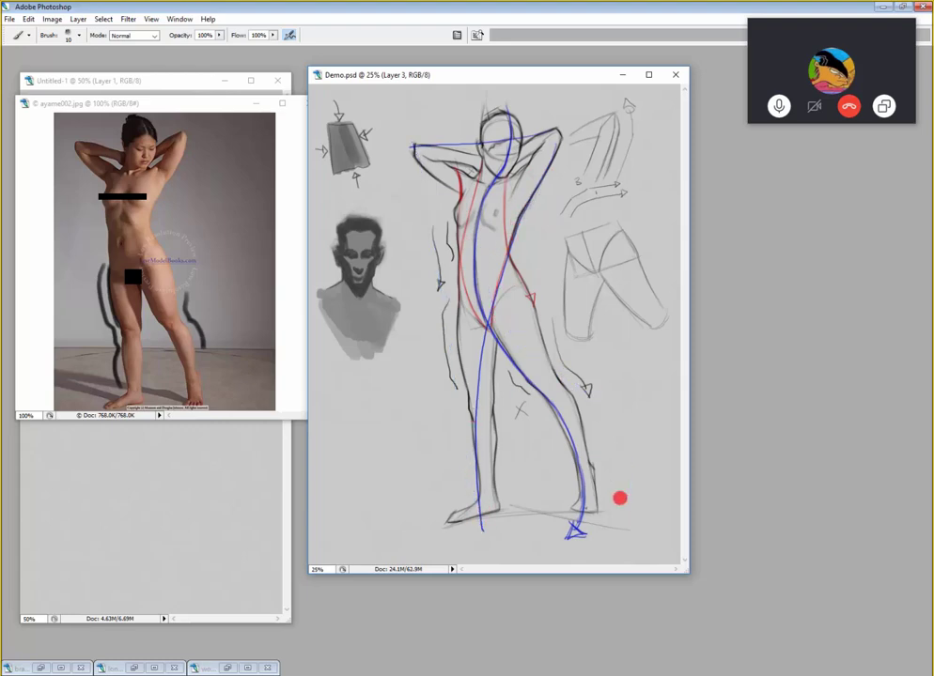
pyautogui.hotkey('ctrl', 'alt', 'z')
pyautogui.hotkey('ctrl', 'alt', 'z')
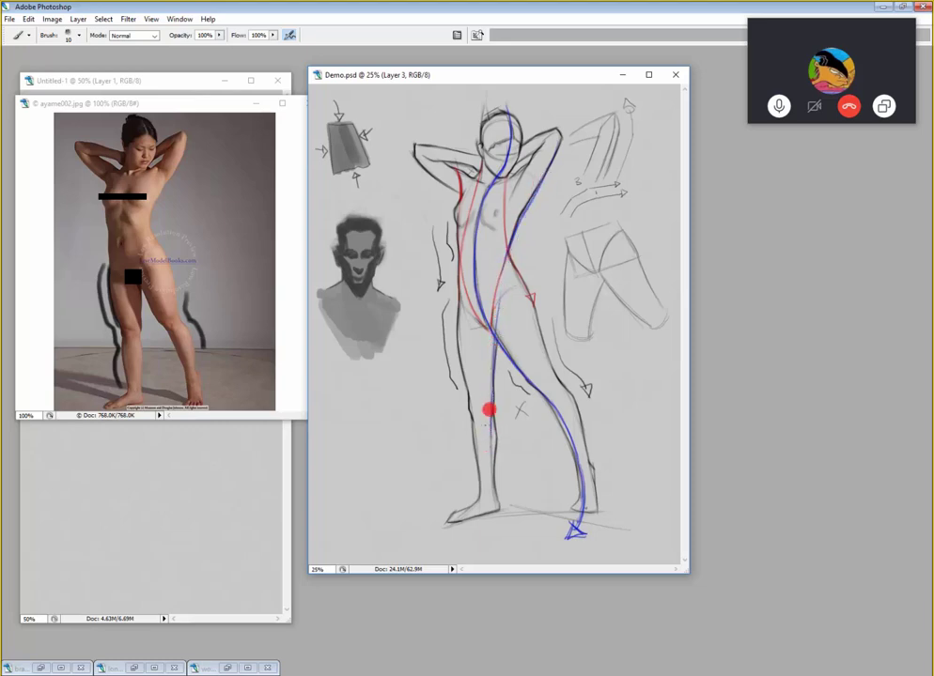
# - Draw blue rhythm lines down the inner and outer contours of the left-side leg, ending each in an arrow at the foot
pyautogui.moveTo(493, 414); pyautogui.dragTo(496, 500)
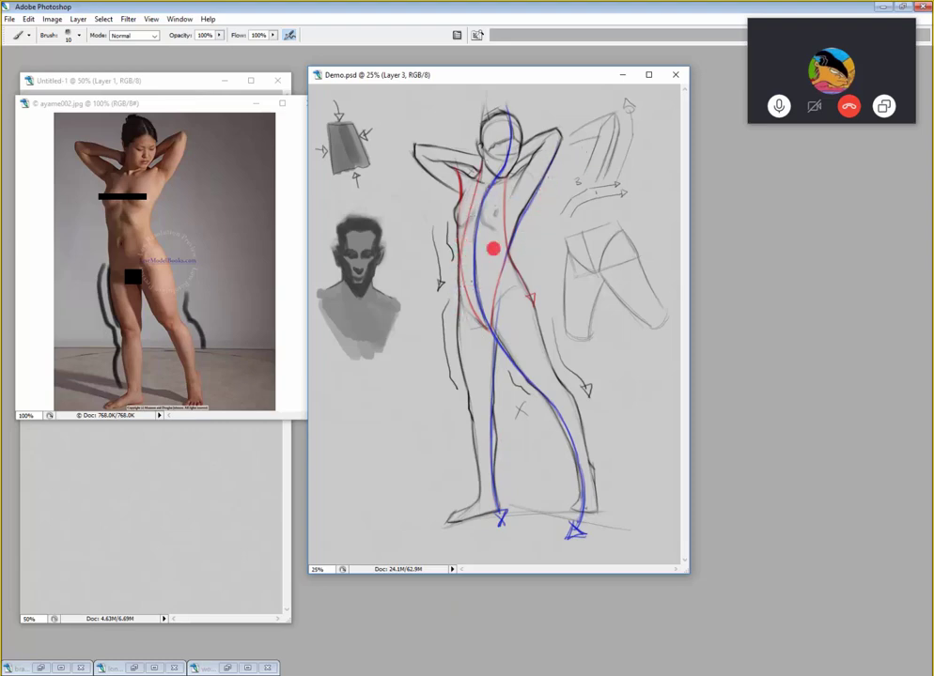
pyautogui.moveTo(410, 316)
pyautogui.mouseDown()
pyautogui.moveTo(433, 503)
pyautogui.moveTo(420, 465)
pyautogui.mouseUp()
pyautogui.hotkey('ctrl', 'alt', 'z')
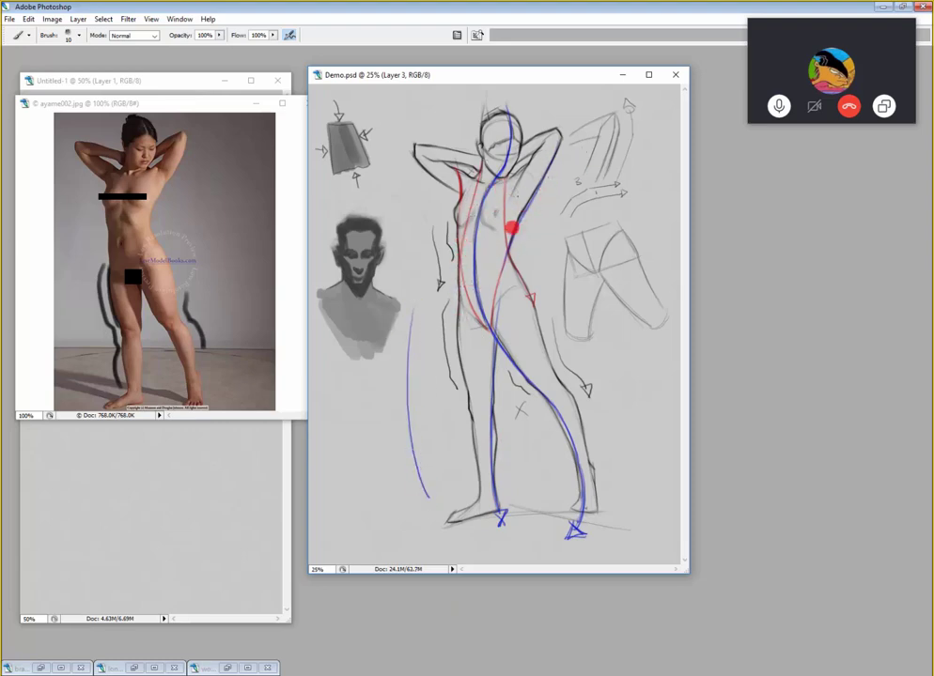
pyautogui.hotkey('ctrl', 'alt', 'z')
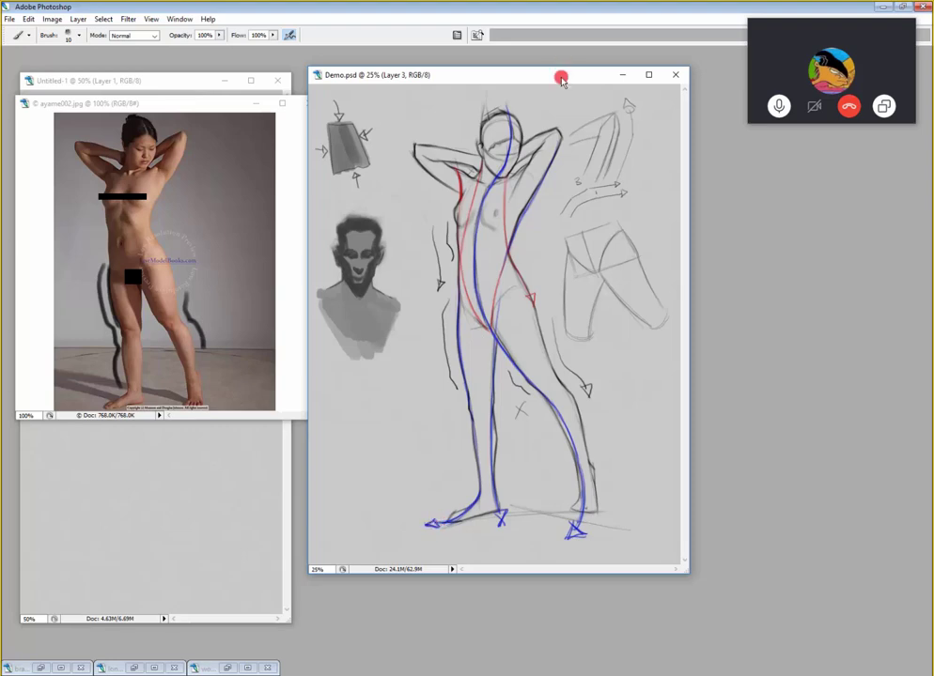
# - Set the foreground colour to cyan with RGB 0, 216, 255 and hide the palettes
pyautogui.press('Tab')
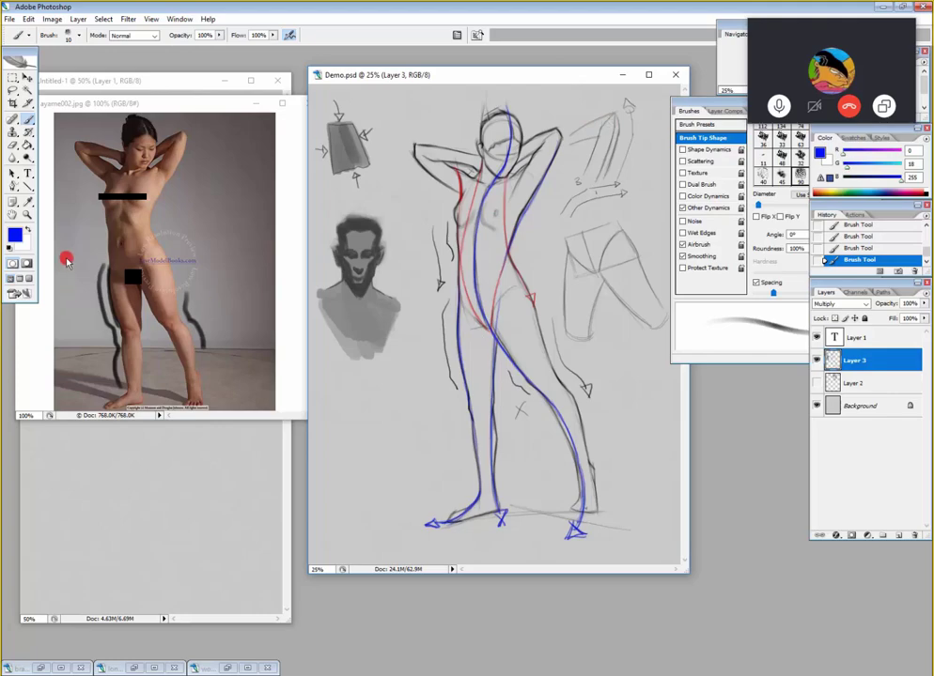
pyautogui.click(16, 235)
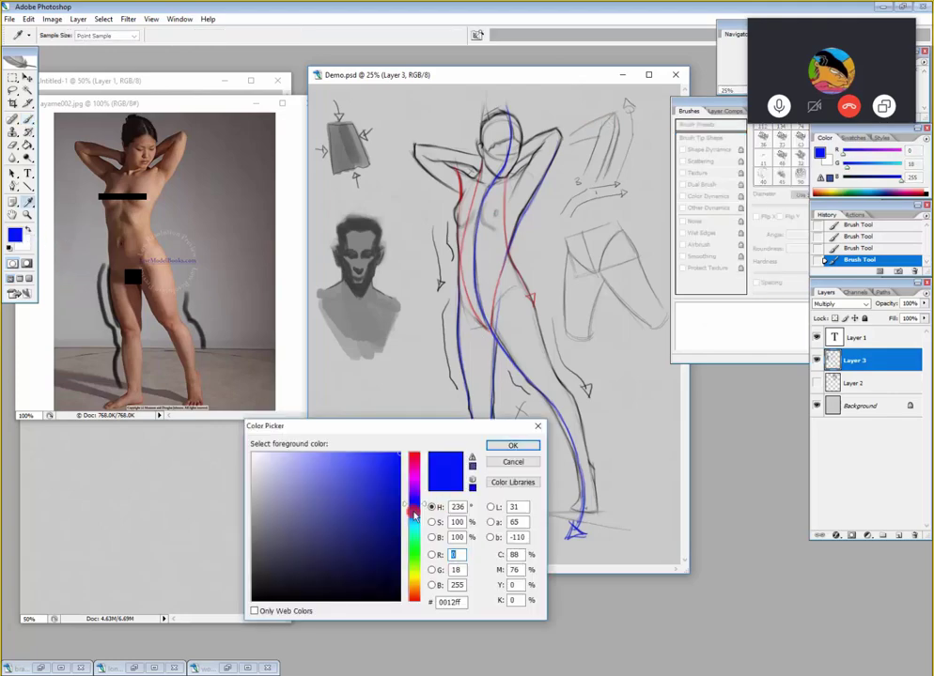
pyautogui.moveTo(413, 508); pyautogui.dragTo(410, 522)
pyautogui.click(529, 446)
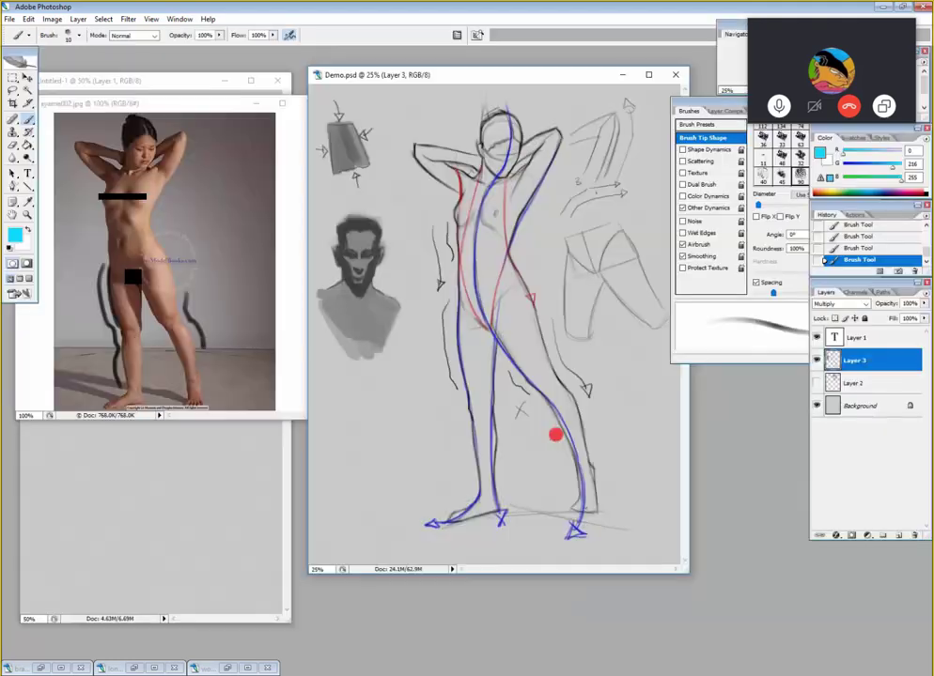
pyautogui.press('Tab')
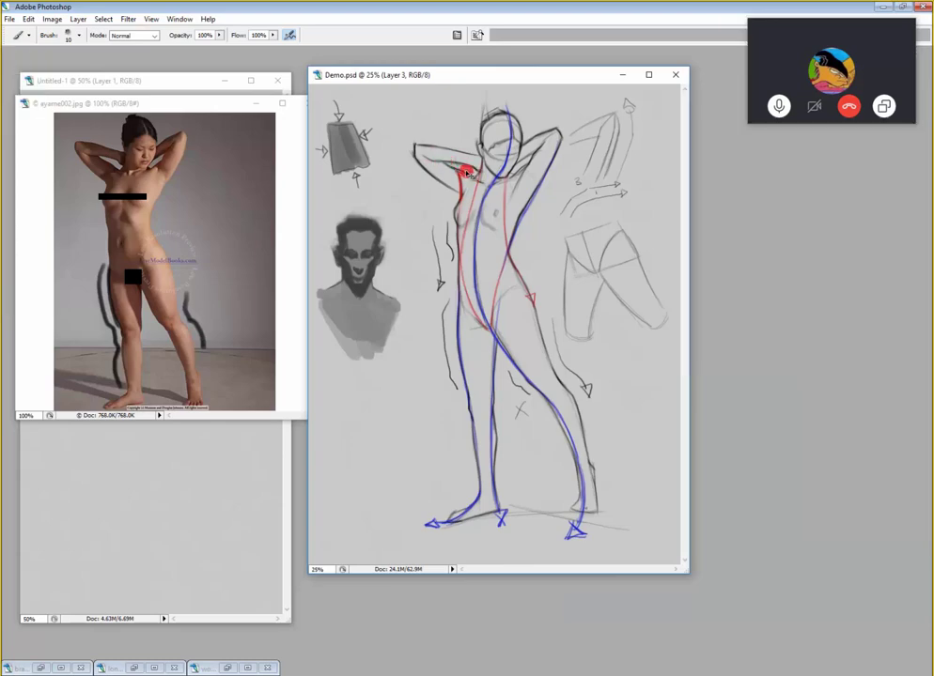
# - Draw cyan rhythm curves linking both arms across the chest, arrowed lines down the right-side leg, and a hip-to-calf curve on the left-side leg
pyautogui.moveTo(444, 158)
pyautogui.mouseDown()
pyautogui.moveTo(492, 177)
pyautogui.moveTo(474, 178)
pyautogui.moveTo(507, 166)
pyautogui.moveTo(502, 178)
pyautogui.moveTo(494, 179)
pyautogui.moveTo(529, 166)
pyautogui.moveTo(515, 175)
pyautogui.moveTo(543, 142)
pyautogui.mouseUp()
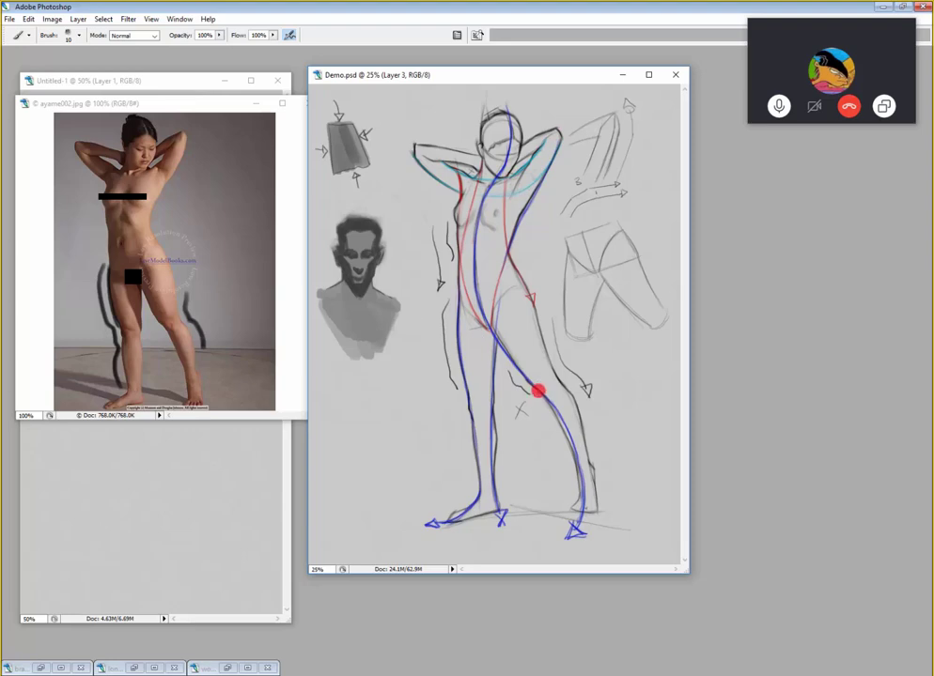
pyautogui.click(590, 464)
pyautogui.moveTo(563, 423)
pyautogui.mouseDown()
pyautogui.moveTo(598, 473)
pyautogui.moveTo(574, 446)
pyautogui.moveTo(604, 486)
pyautogui.mouseUp()
pyautogui.moveTo(507, 244)
pyautogui.mouseDown()
pyautogui.moveTo(527, 321)
pyautogui.moveTo(519, 302)
pyautogui.moveTo(559, 381)
pyautogui.mouseUp()
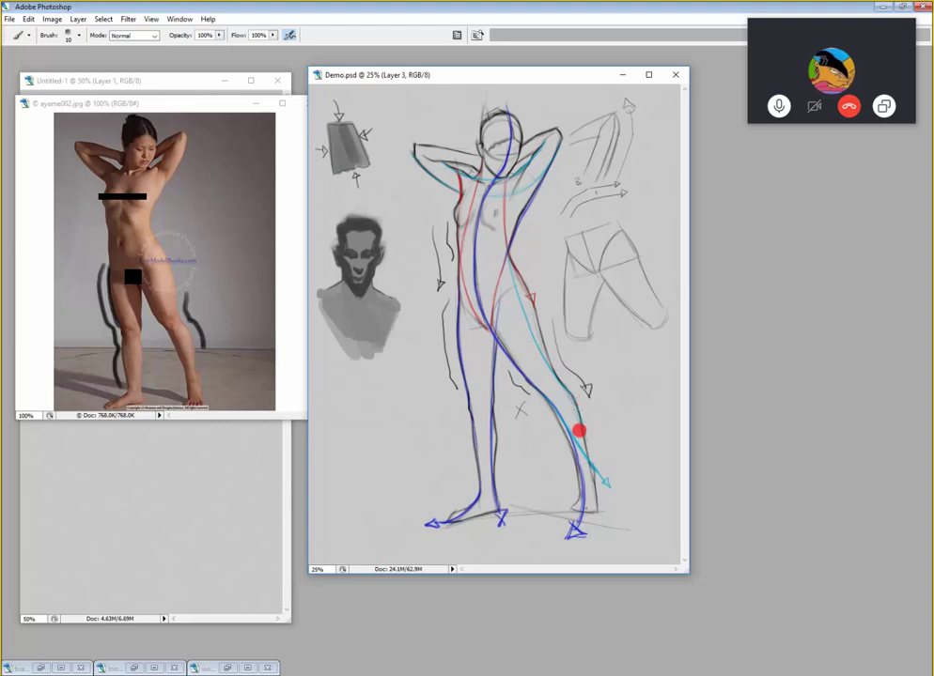
pyautogui.moveTo(578, 419); pyautogui.dragTo(598, 532)
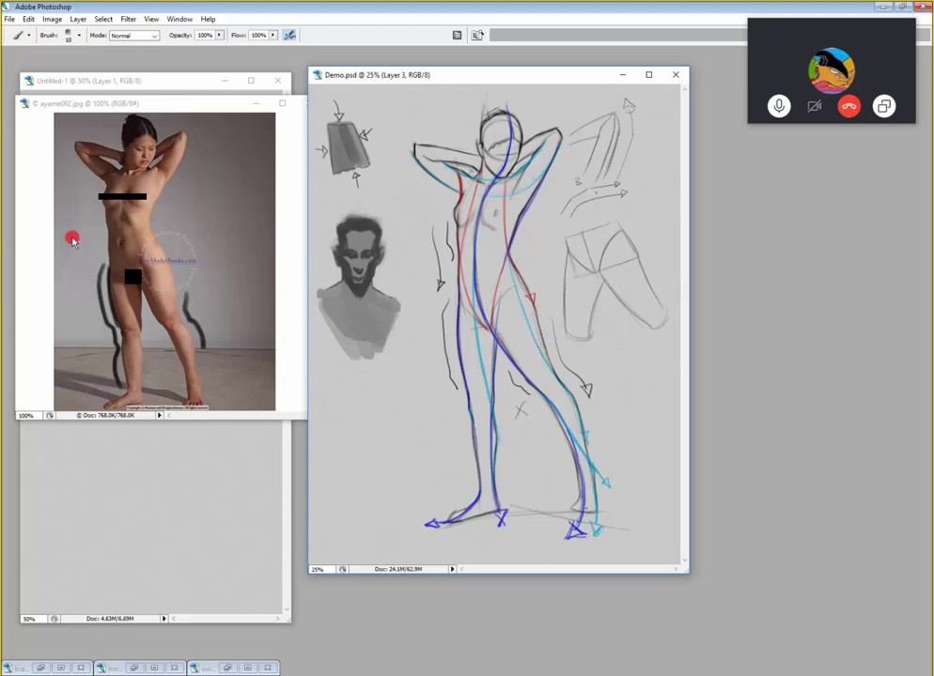
# - Set the foreground colour to pure red with RGB 255, 0, 0 and hide the palettes
pyautogui.press('Tab')
pyautogui.click(19, 230)
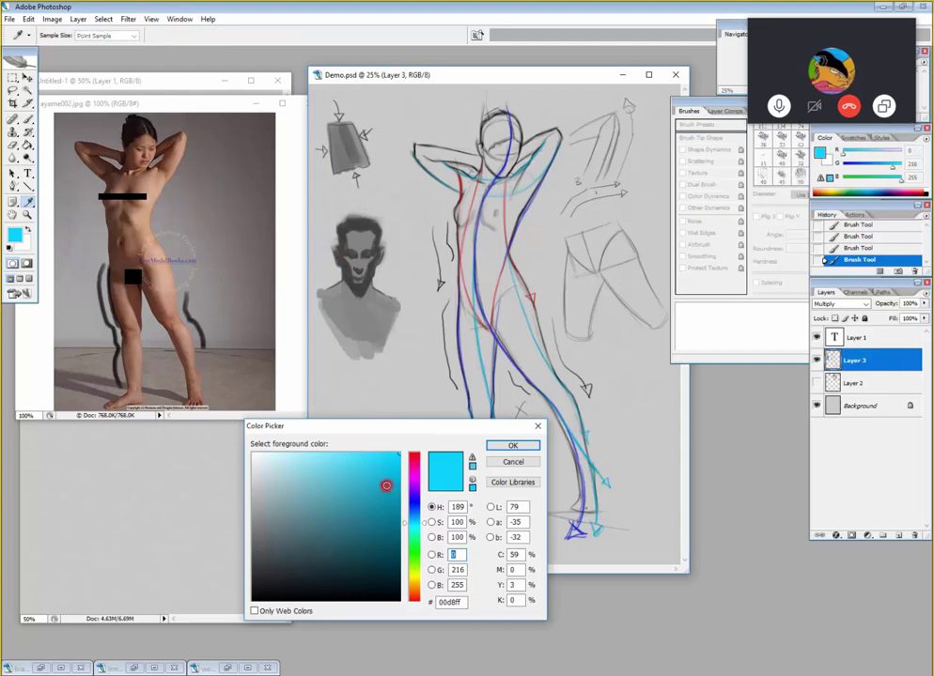
pyautogui.moveTo(407, 506); pyautogui.dragTo(413, 455)
pyautogui.click(512, 449)
pyautogui.press('b')
pyautogui.press('Tab')
pyautogui.press('Tab')
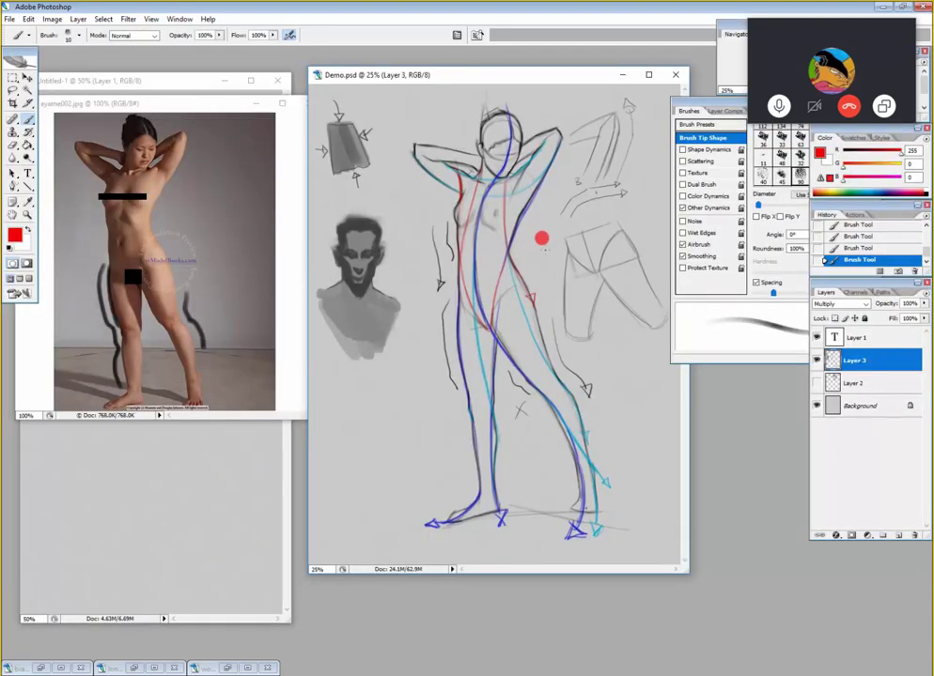
pyautogui.press('Tab')
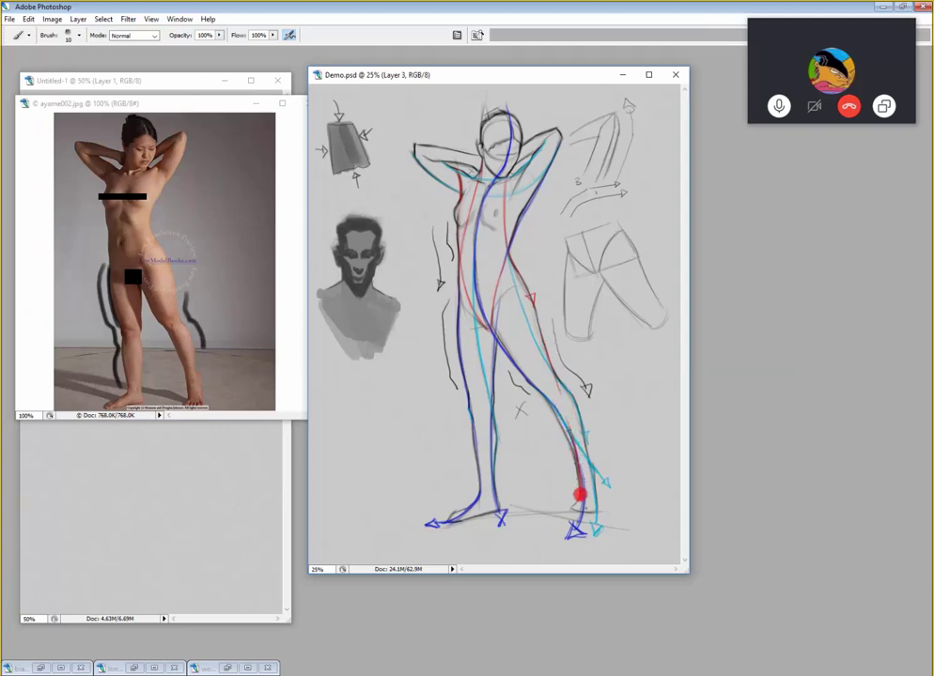
# - Draw red arrowed curves along the right-side thigh and shin to the foot, and sketch a small red cylinder beside the left-side leg
pyautogui.moveTo(576, 505)
pyautogui.mouseDown()
pyautogui.moveTo(552, 520)
pyautogui.moveTo(551, 499)
pyautogui.mouseUp()
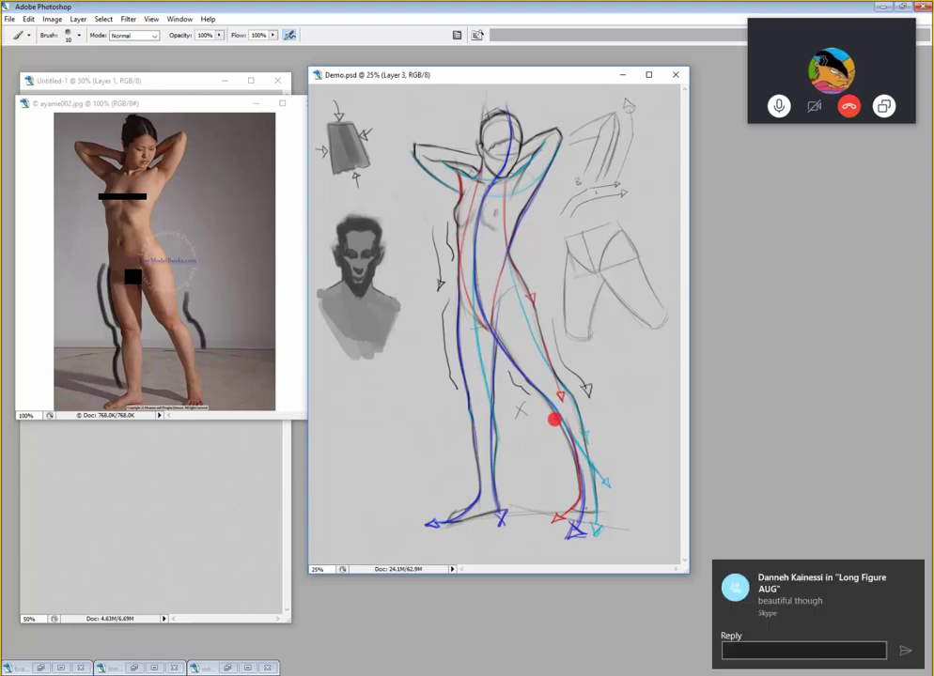
pyautogui.moveTo(402, 386); pyautogui.dragTo(406, 434)
pyautogui.moveTo(403, 387)
pyautogui.mouseDown()
pyautogui.moveTo(426, 390)
pyautogui.moveTo(427, 431)
pyautogui.moveTo(409, 434)
pyautogui.moveTo(423, 400)
pyautogui.moveTo(425, 428)
pyautogui.mouseUp()
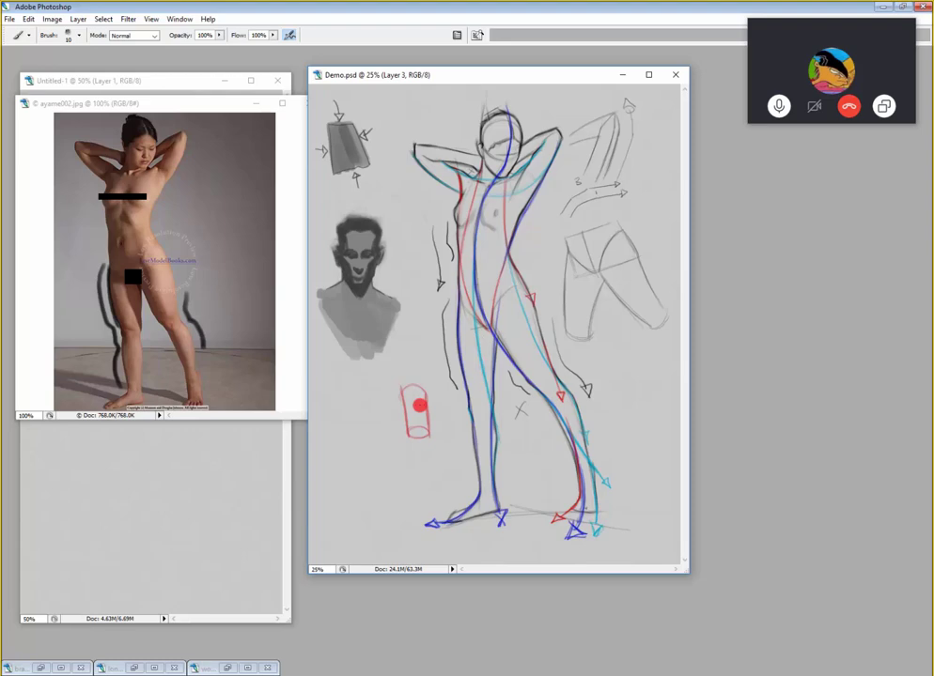
# - Toggle the visibility of Layer 3 to compare its strokes, leave it shown, and add a new layer above it
pyautogui.press('Tab')
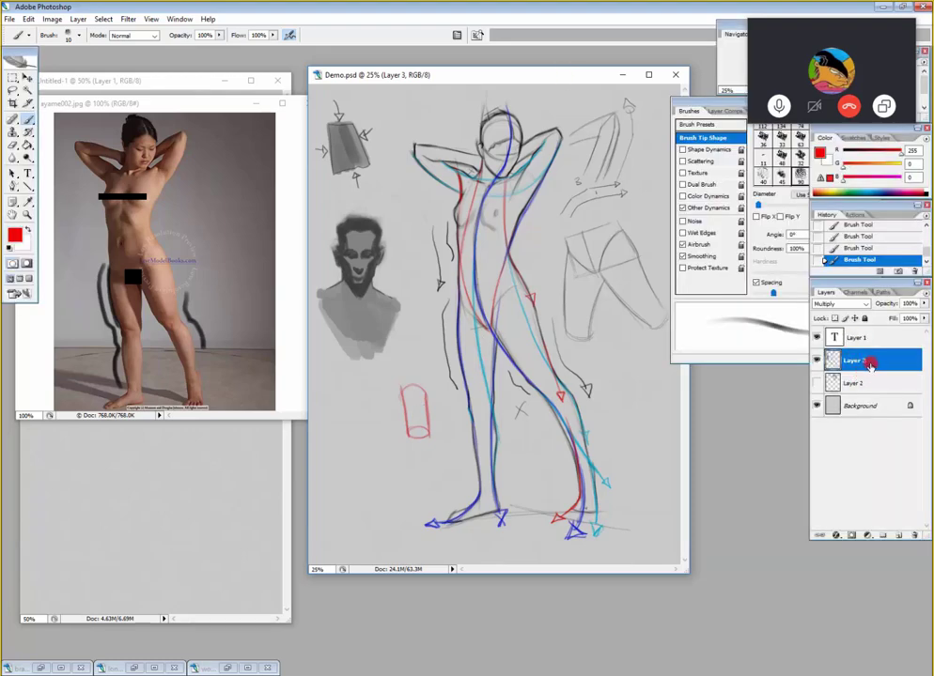
pyautogui.click(819, 363)
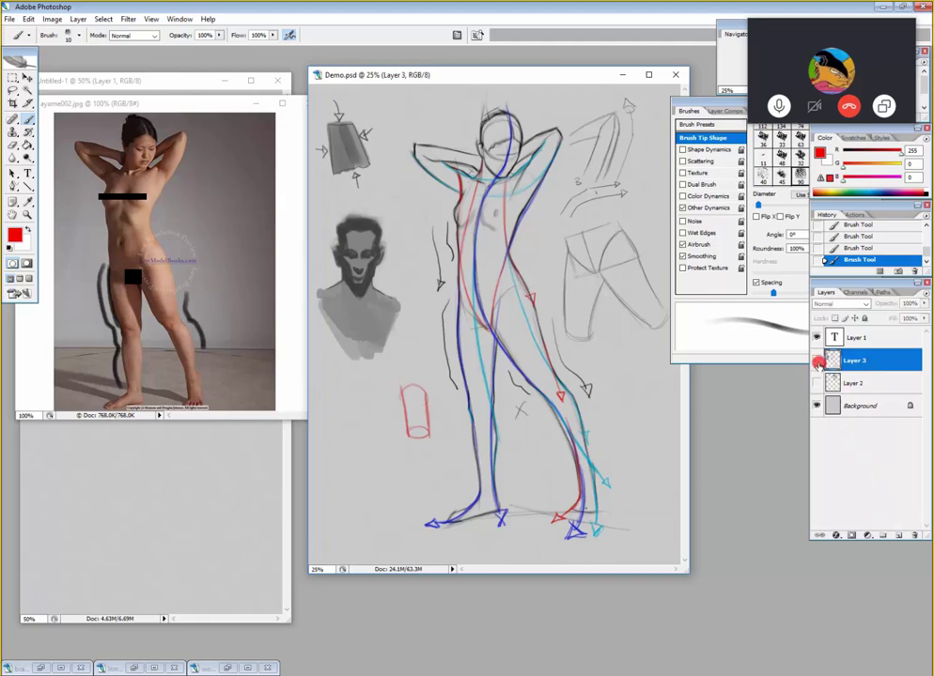
pyautogui.keyDown('alt'); pyautogui.click(818, 363); pyautogui.keyUp('alt')
pyautogui.keyDown('alt'); pyautogui.click(818, 362); pyautogui.keyUp('alt')
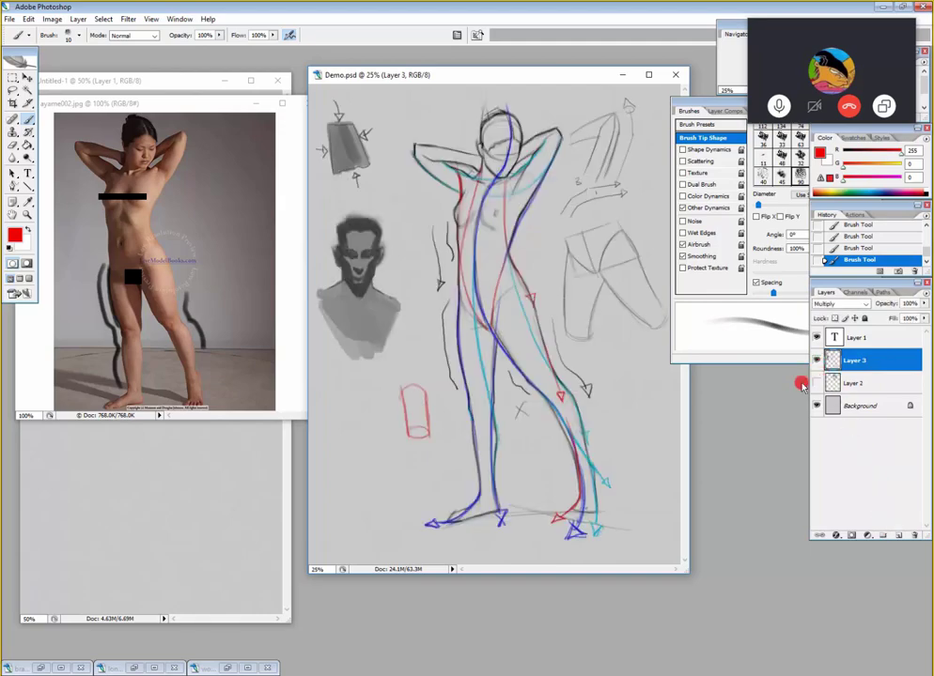
pyautogui.click(887, 535)
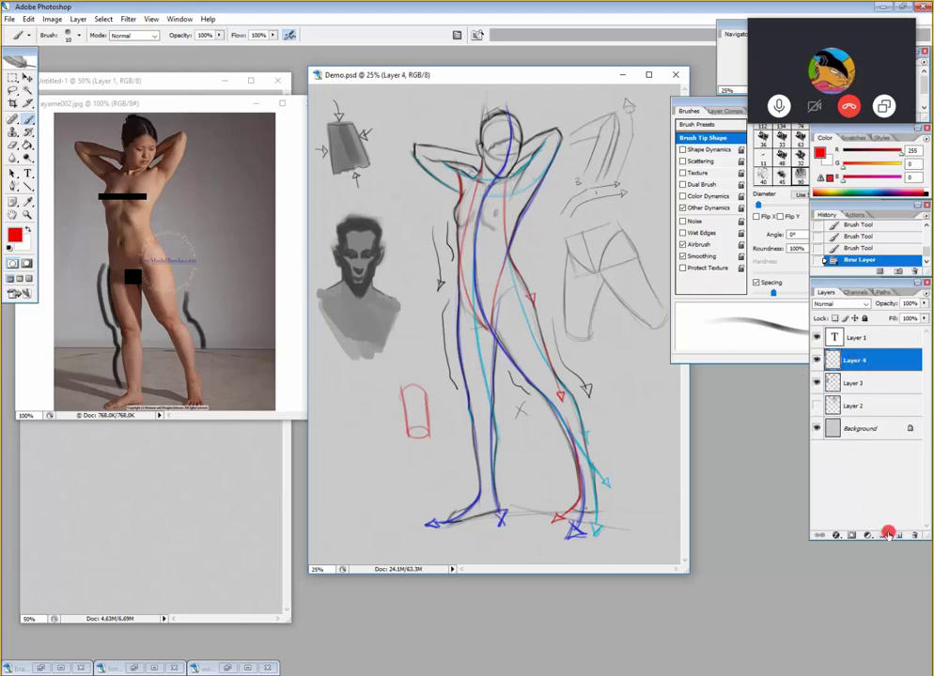